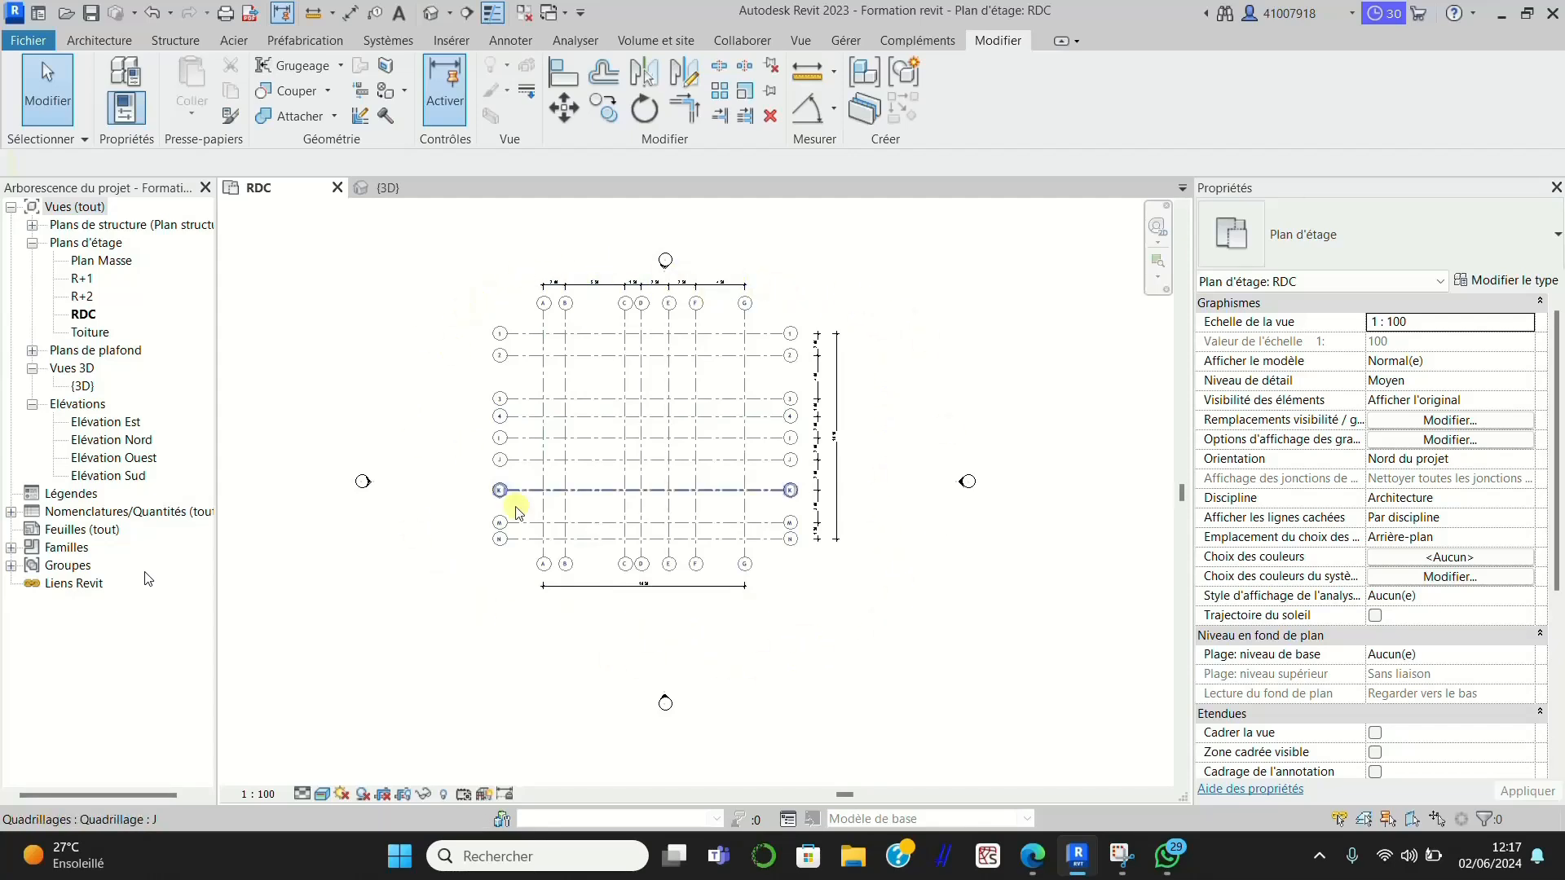
Step: Examine the grid layout of the RDC floor plan and the dimensions between its vertical and horizontal grid lines
scroll(758, 561, up, 1)
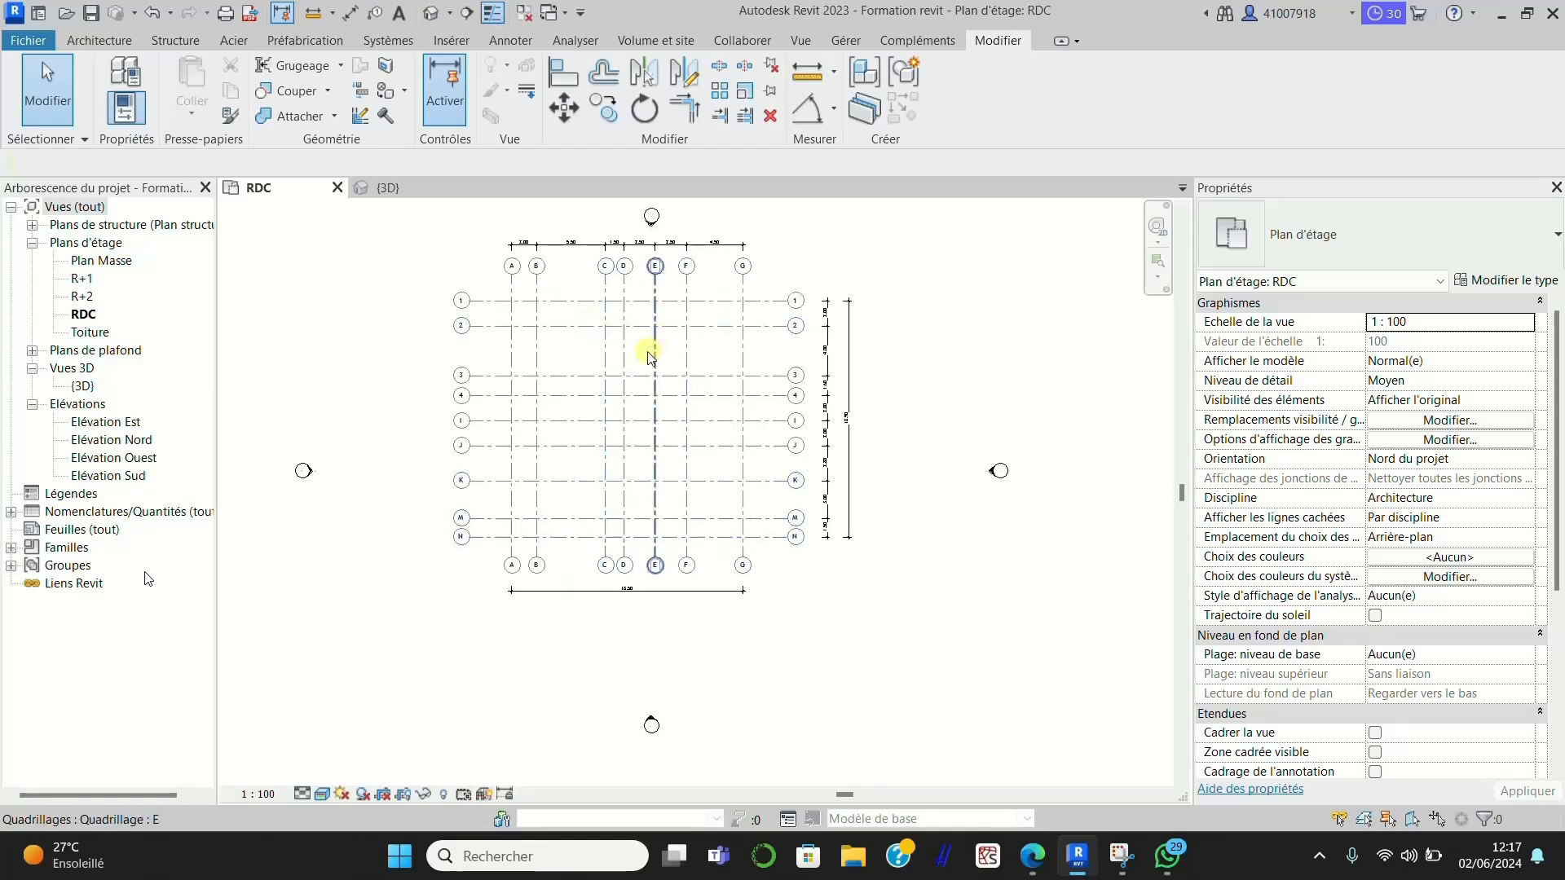
scroll(701, 234, up, 3)
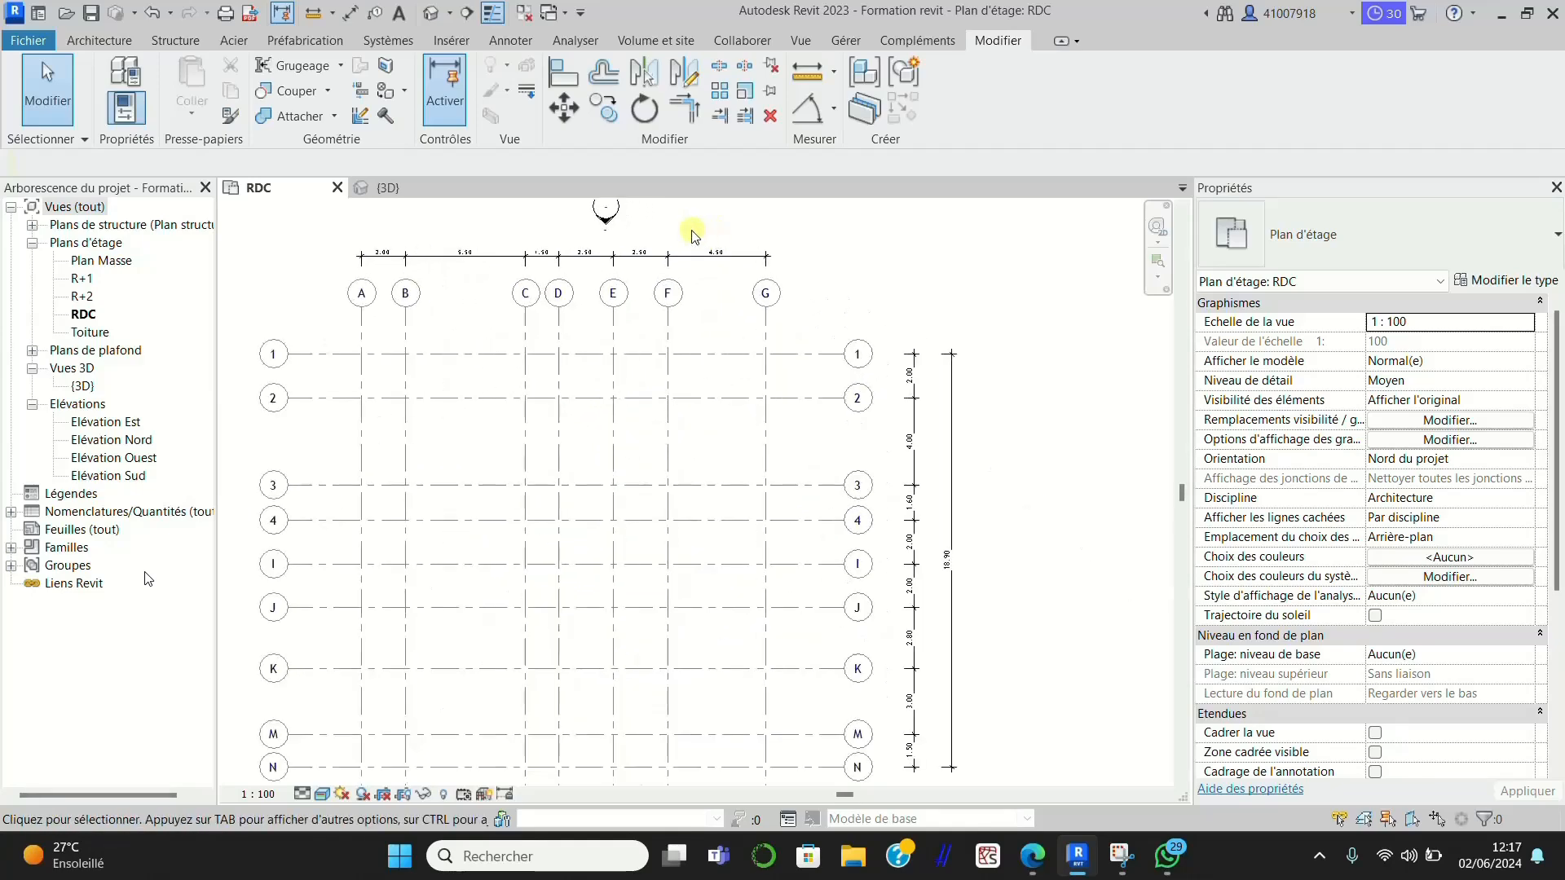
scroll(502, 240, up, 2)
scroll(563, 255, down, 2)
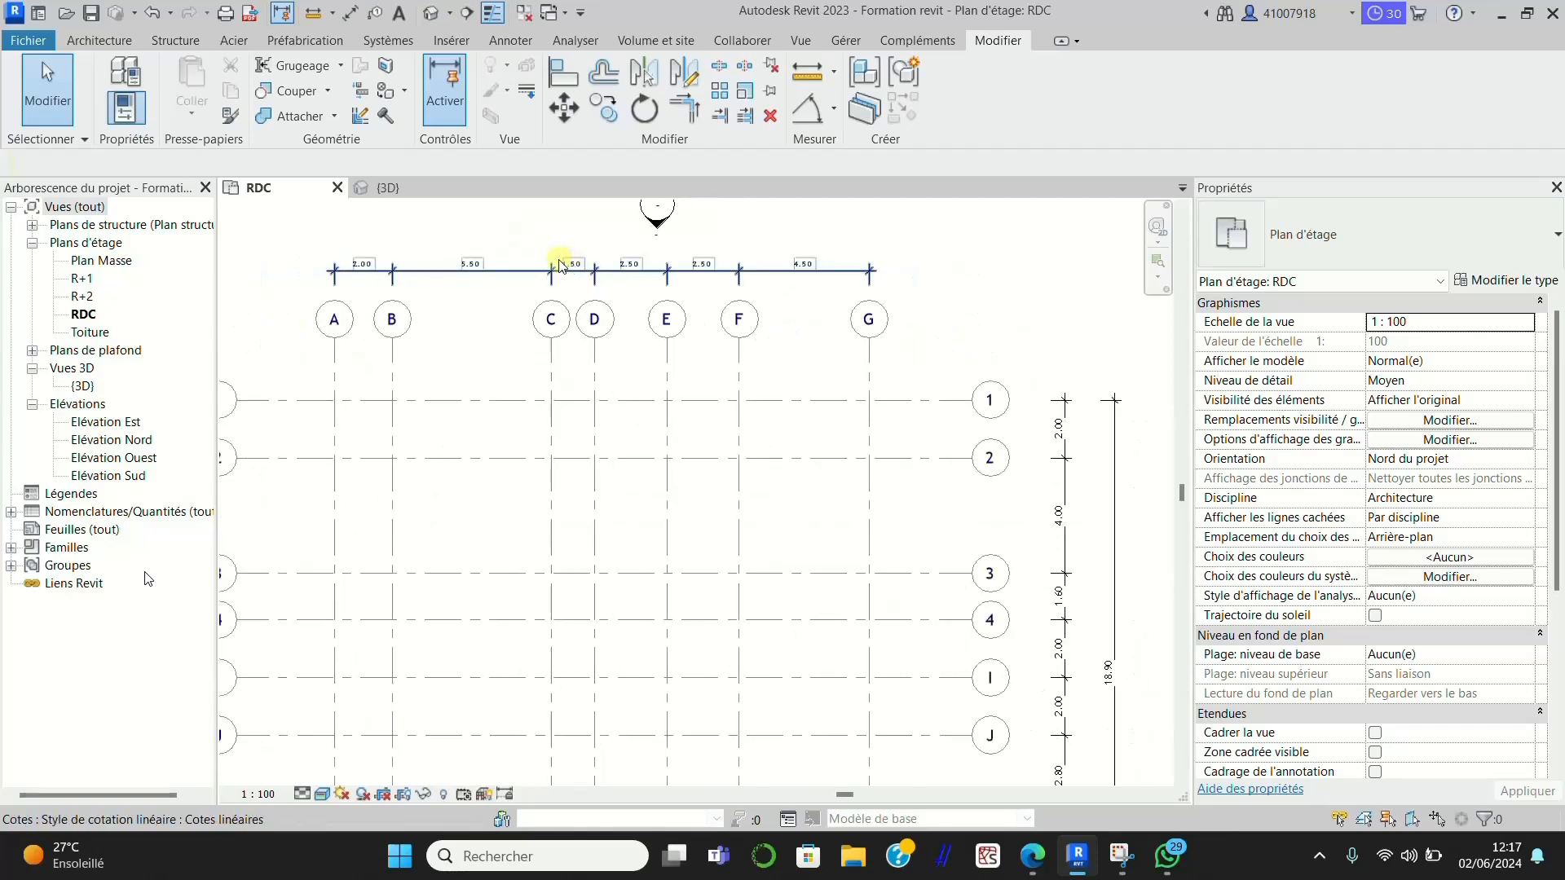
scroll(548, 339, down, 3)
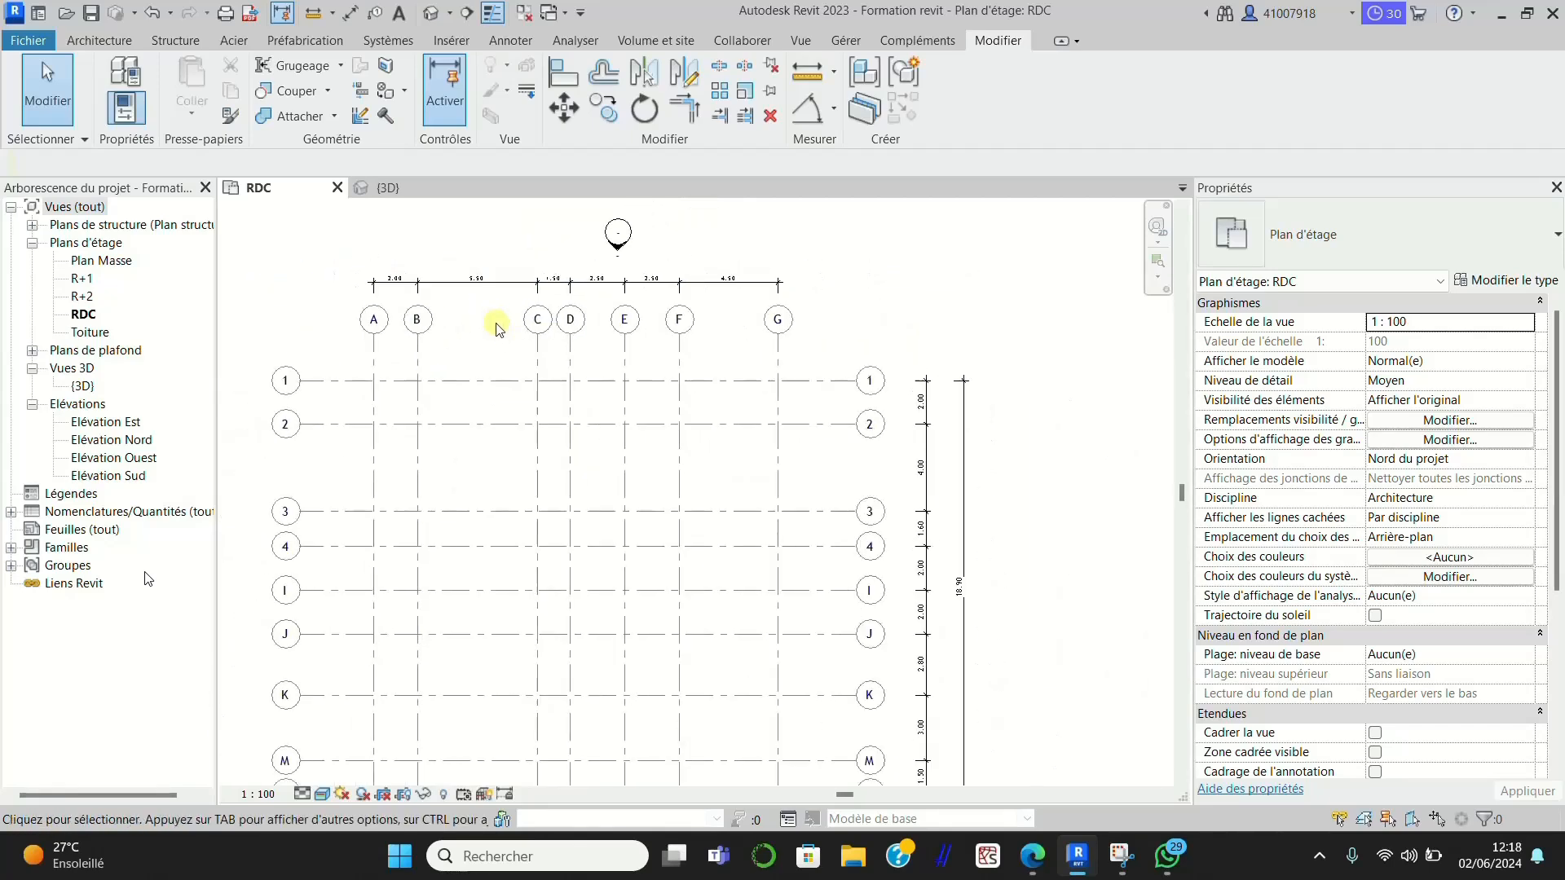
scroll(827, 591, up, 4)
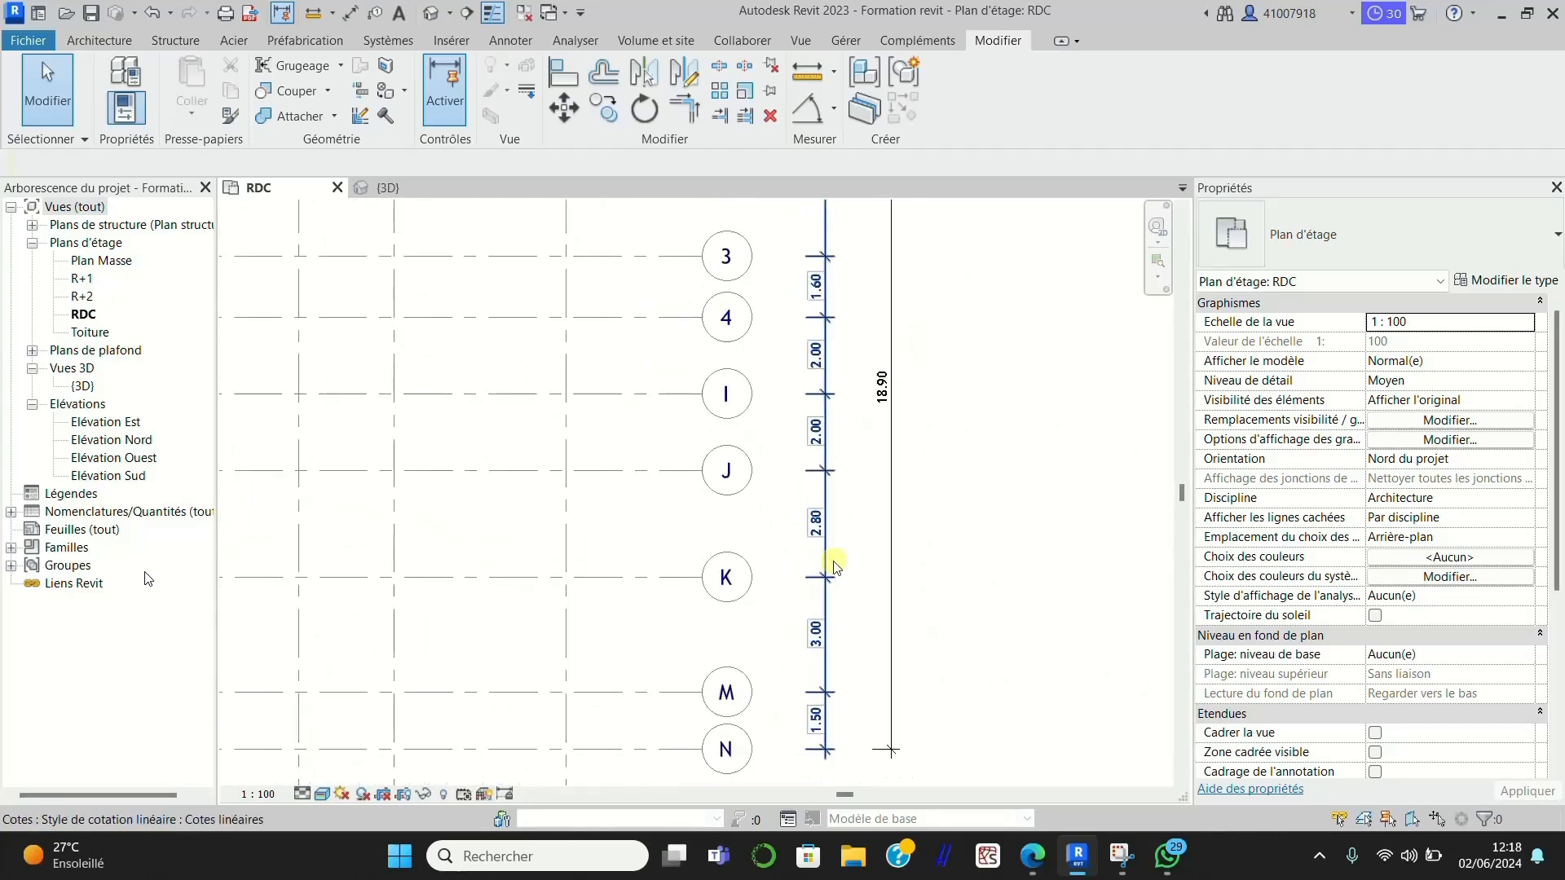
scroll(834, 567, down, 5)
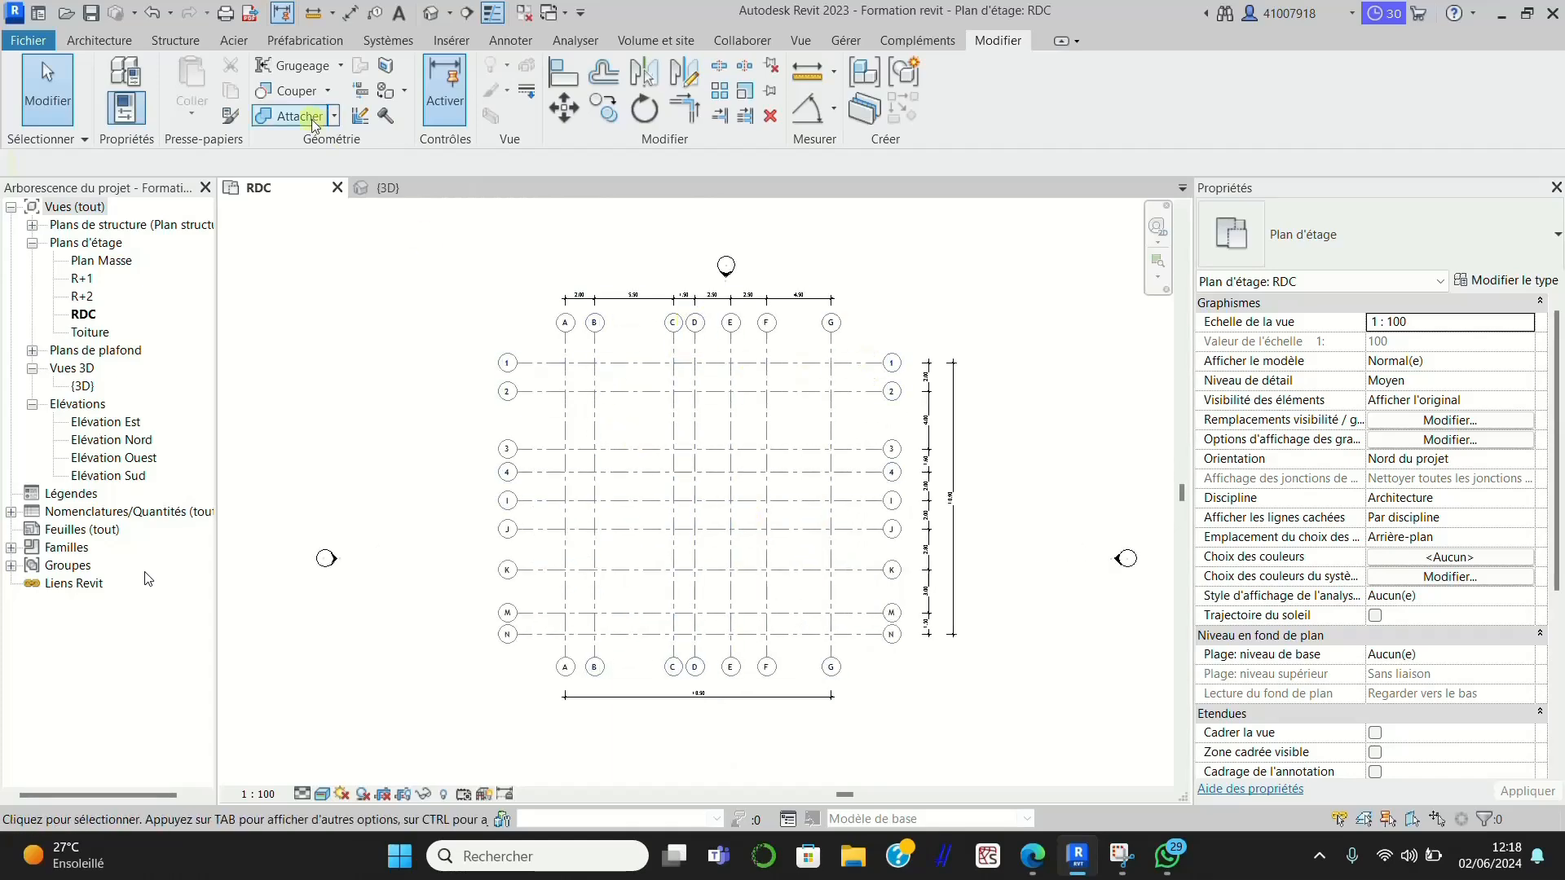
Step: Start the Wall tool and review the available basic wall types, keeping MUR_INT_RDC as the type
click(95, 41)
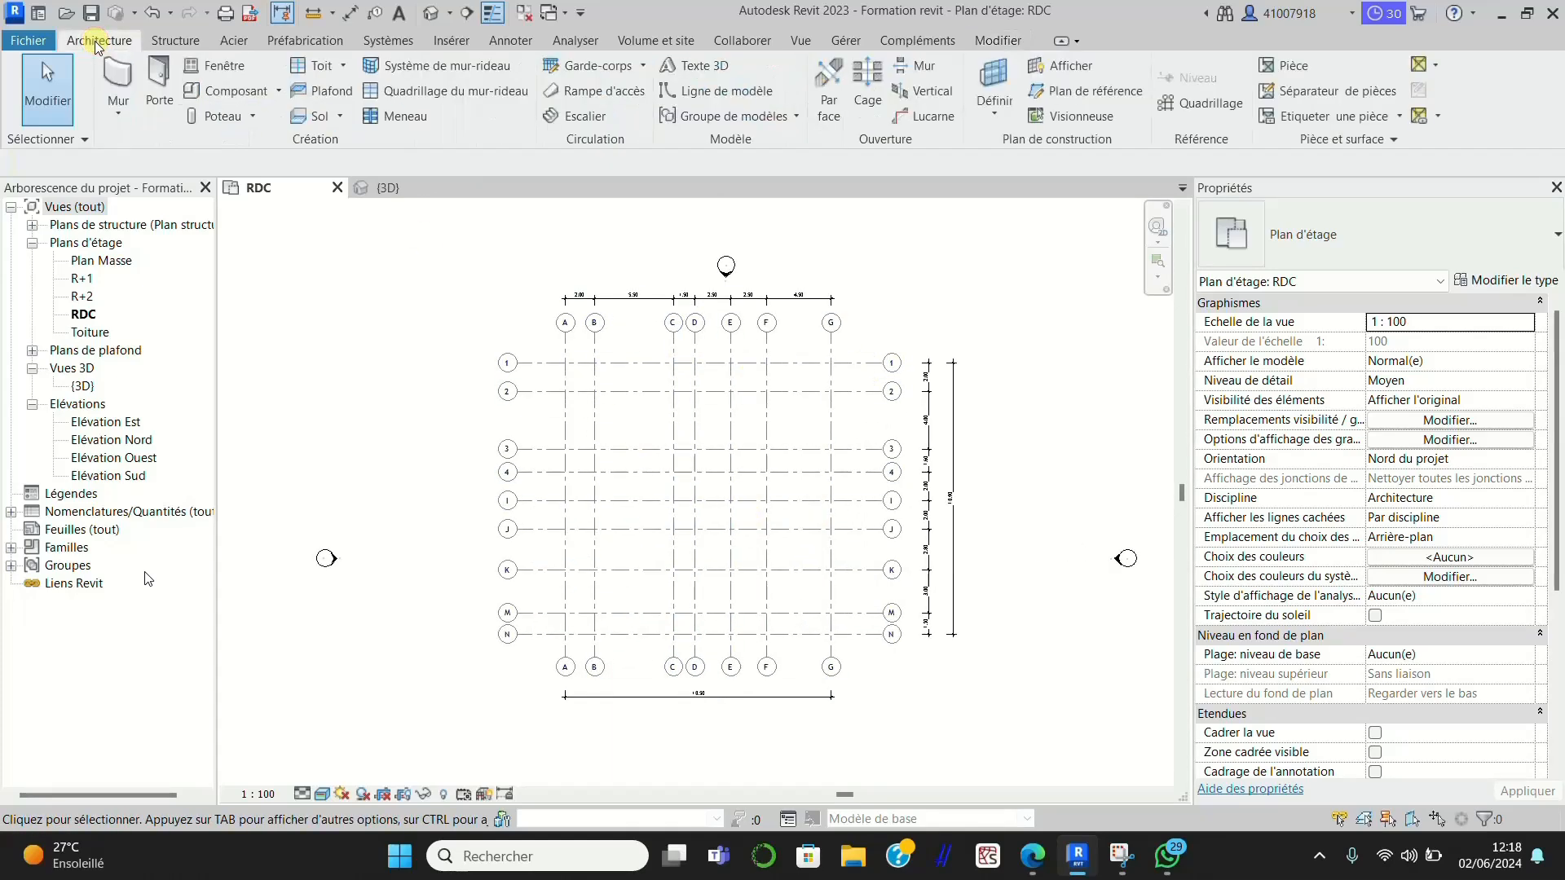
click(119, 82)
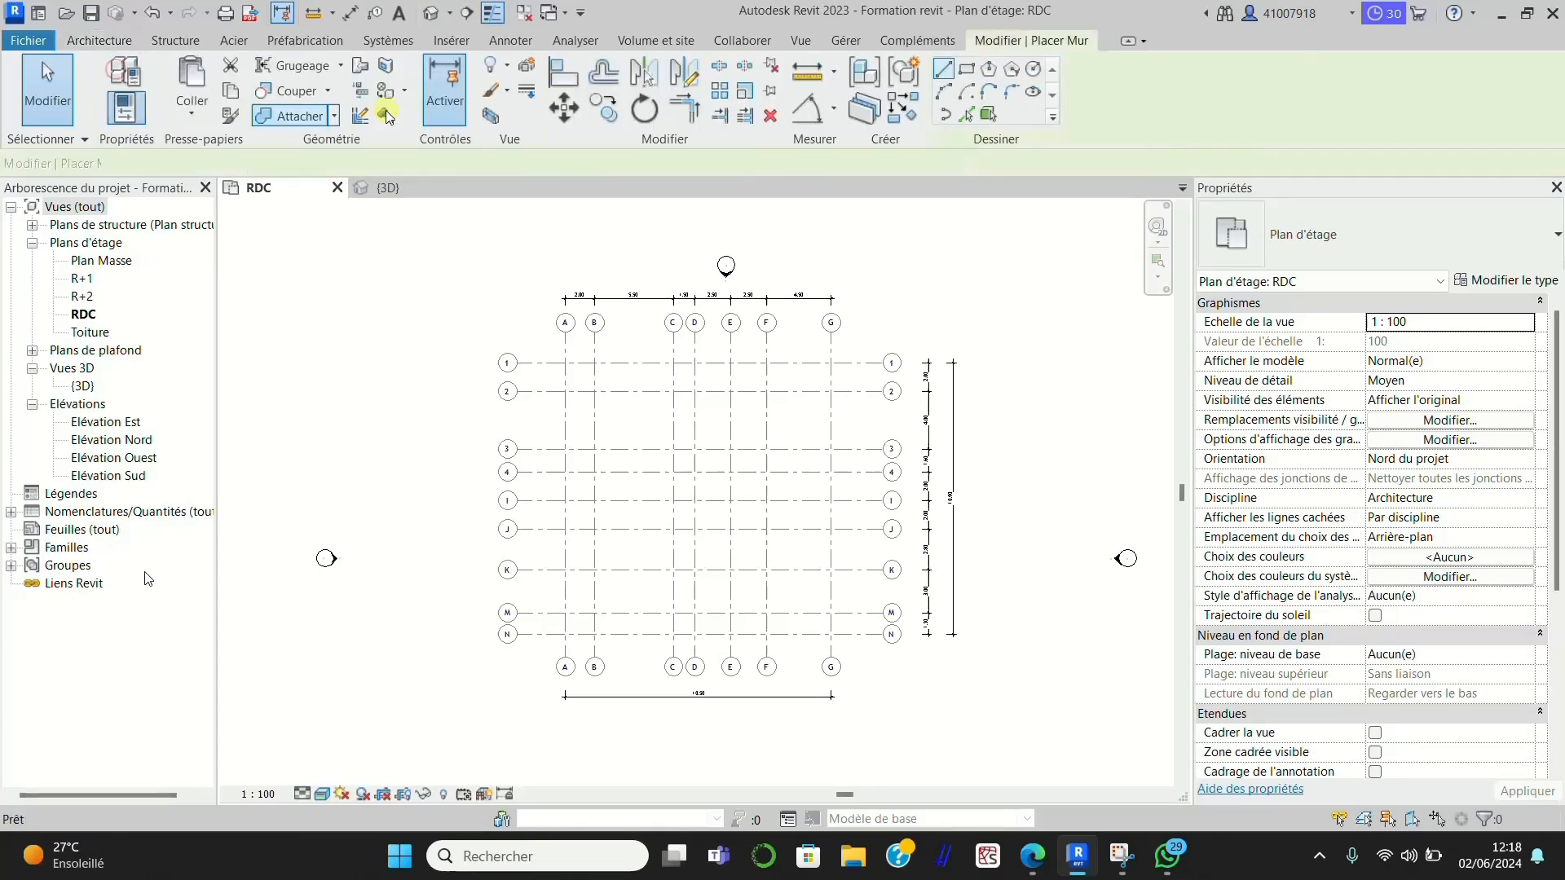
click(1541, 249)
scroll(1447, 419, up, 10)
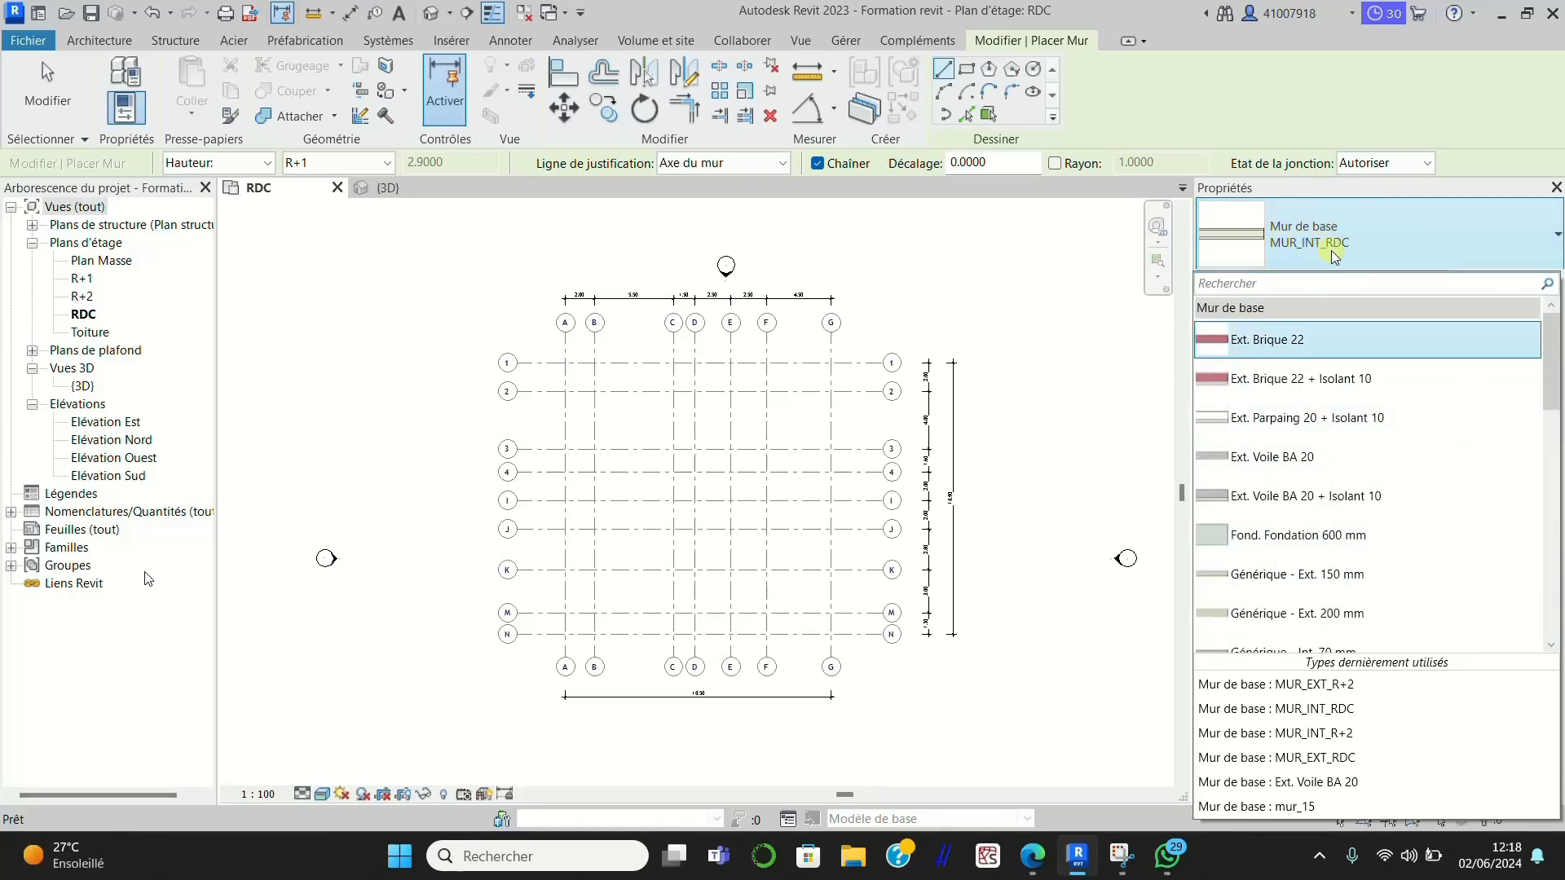
click(1395, 242)
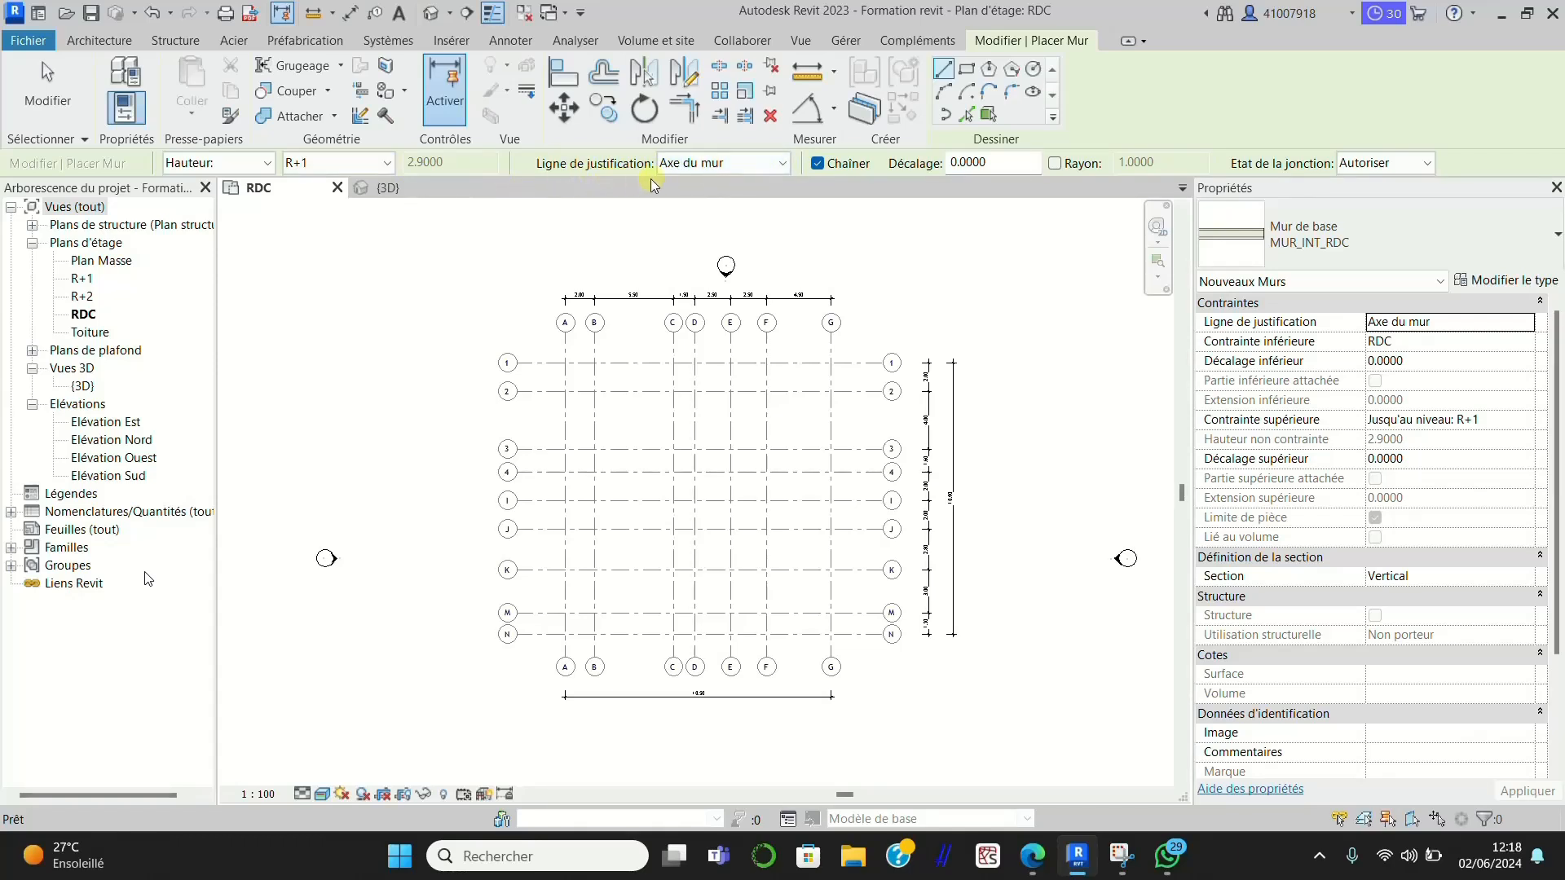
Step: Draw a MUR_INT_RDC wall along grid 1 from grid F to grid E, with its location line set to Nu fini: Extérieur
click(784, 165)
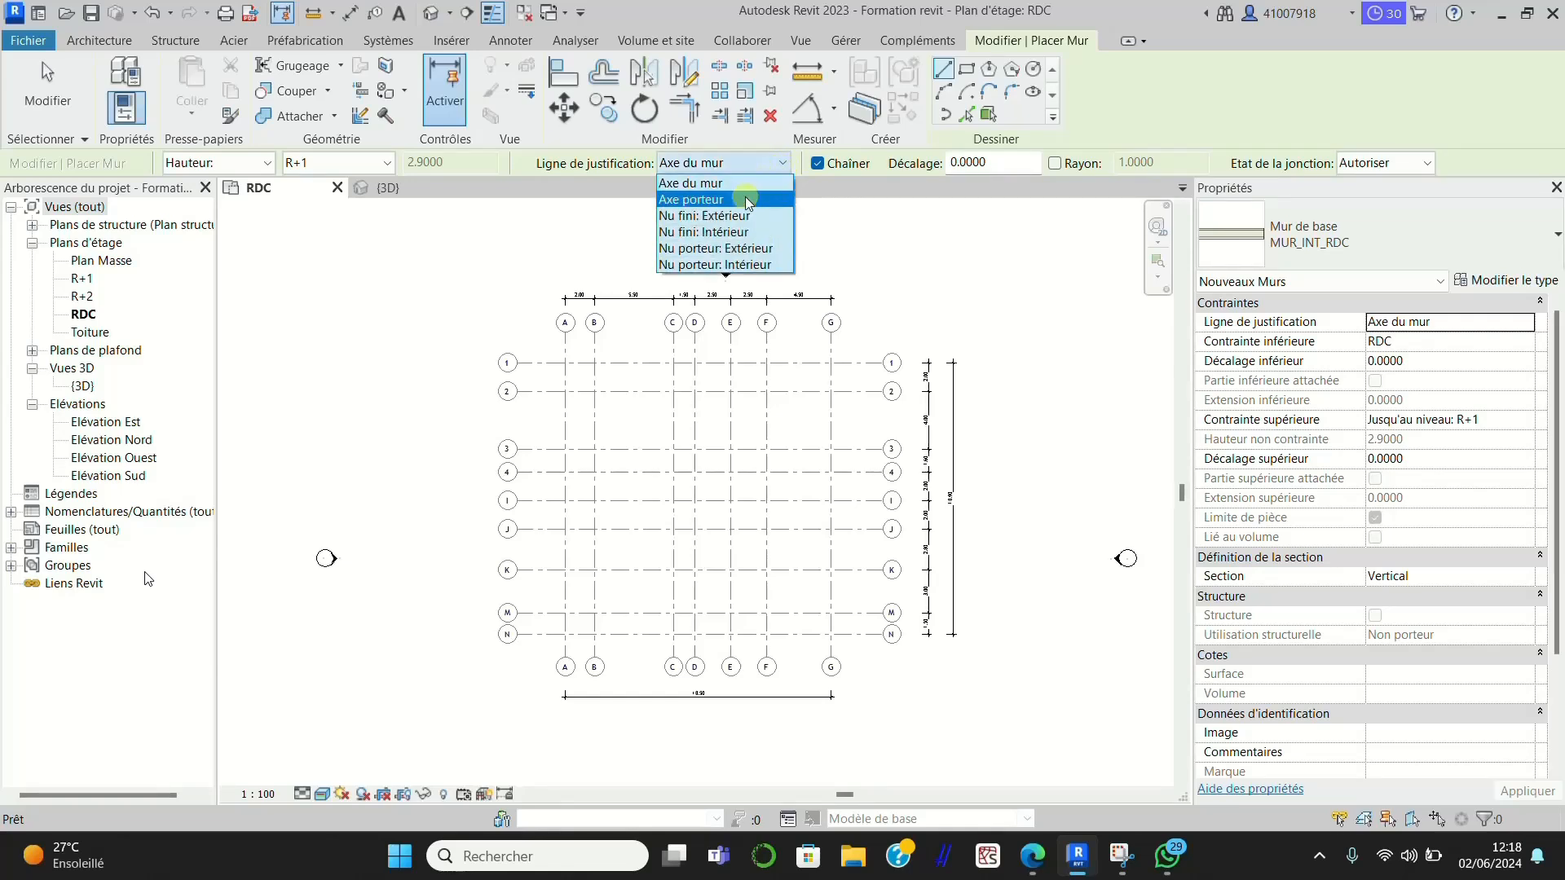
click(731, 217)
scroll(766, 366, up, 2)
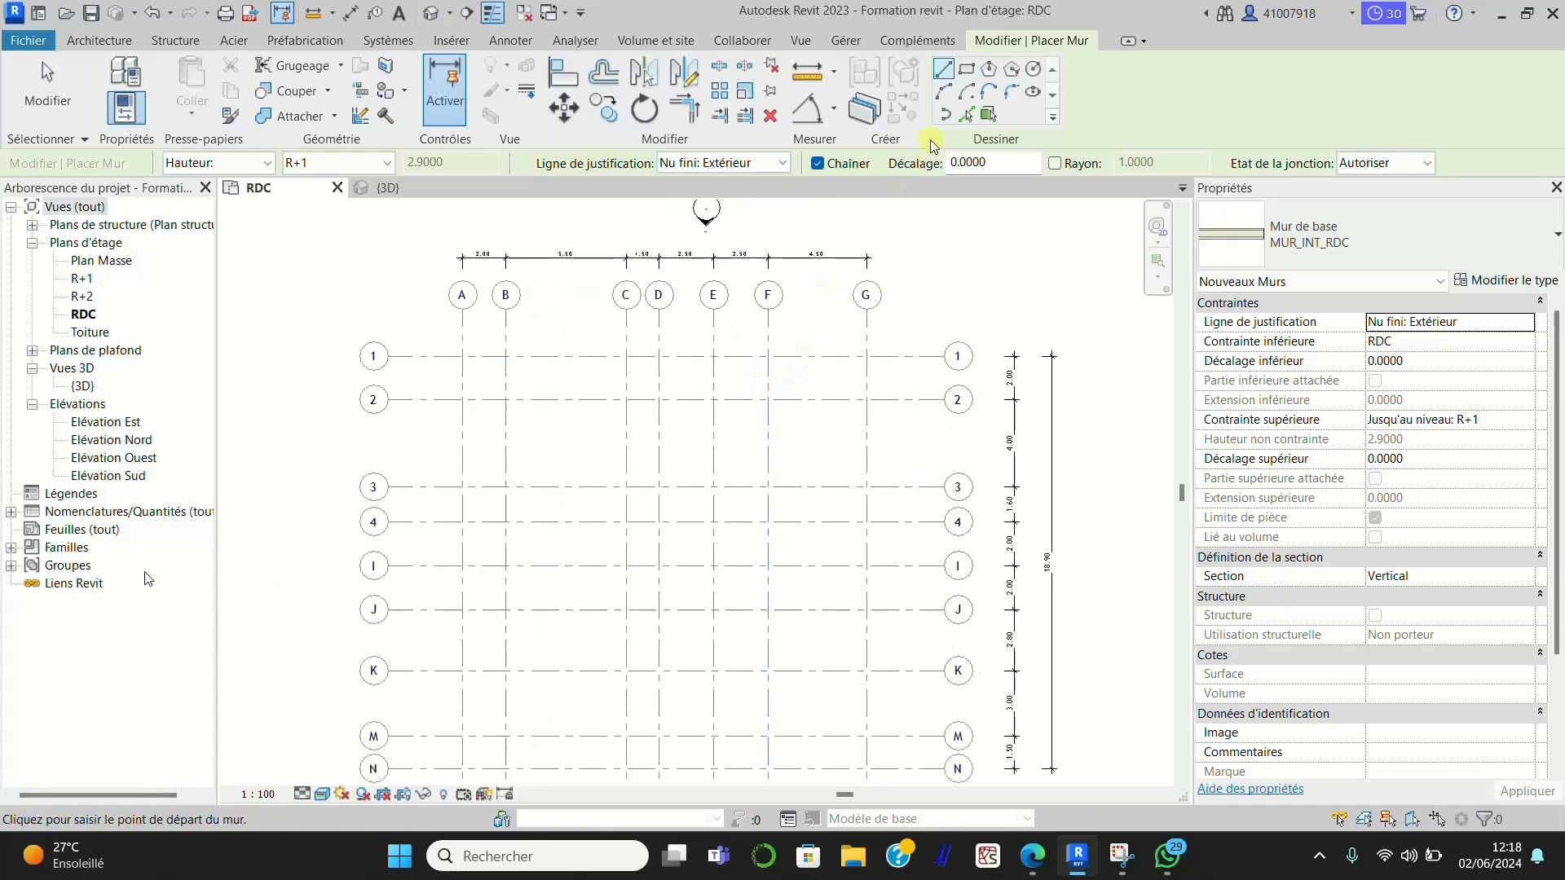
scroll(768, 357, up, 2)
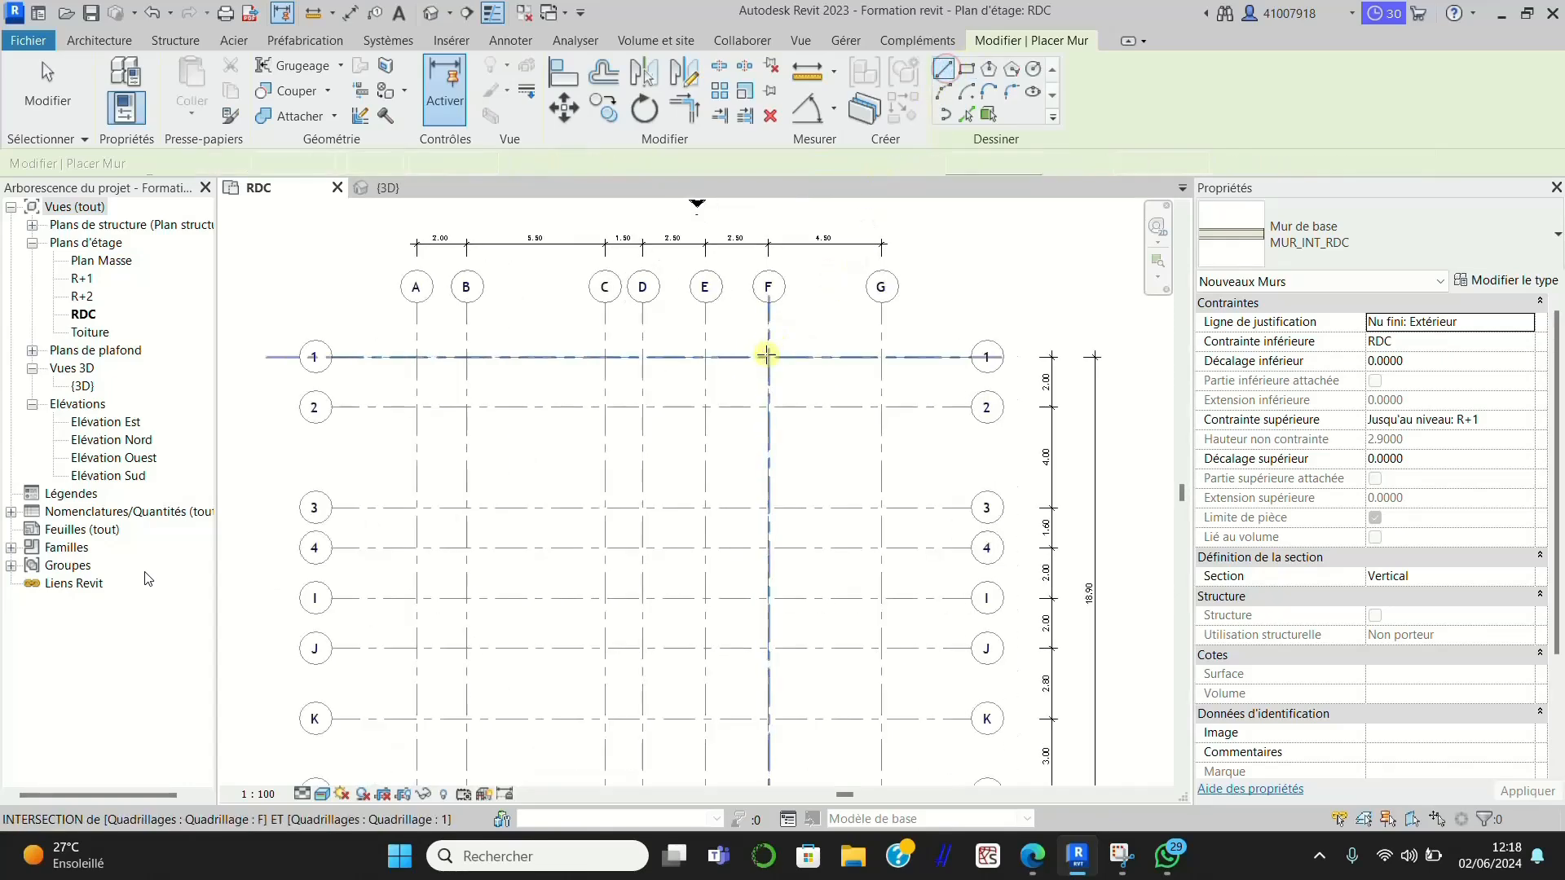
click(768, 357)
scroll(673, 352, up, 4)
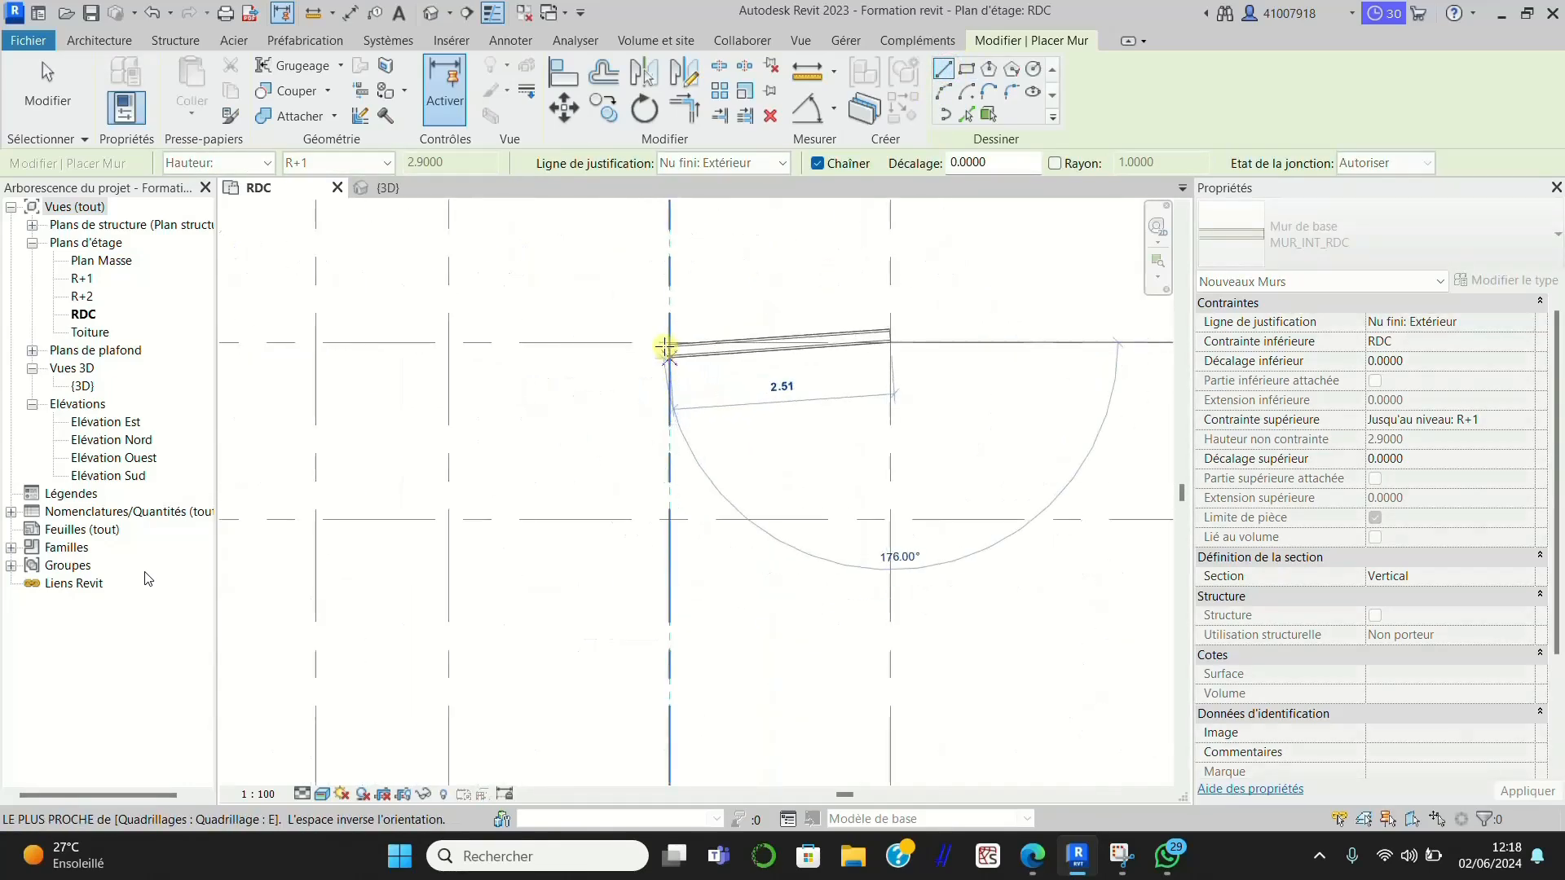
click(673, 339)
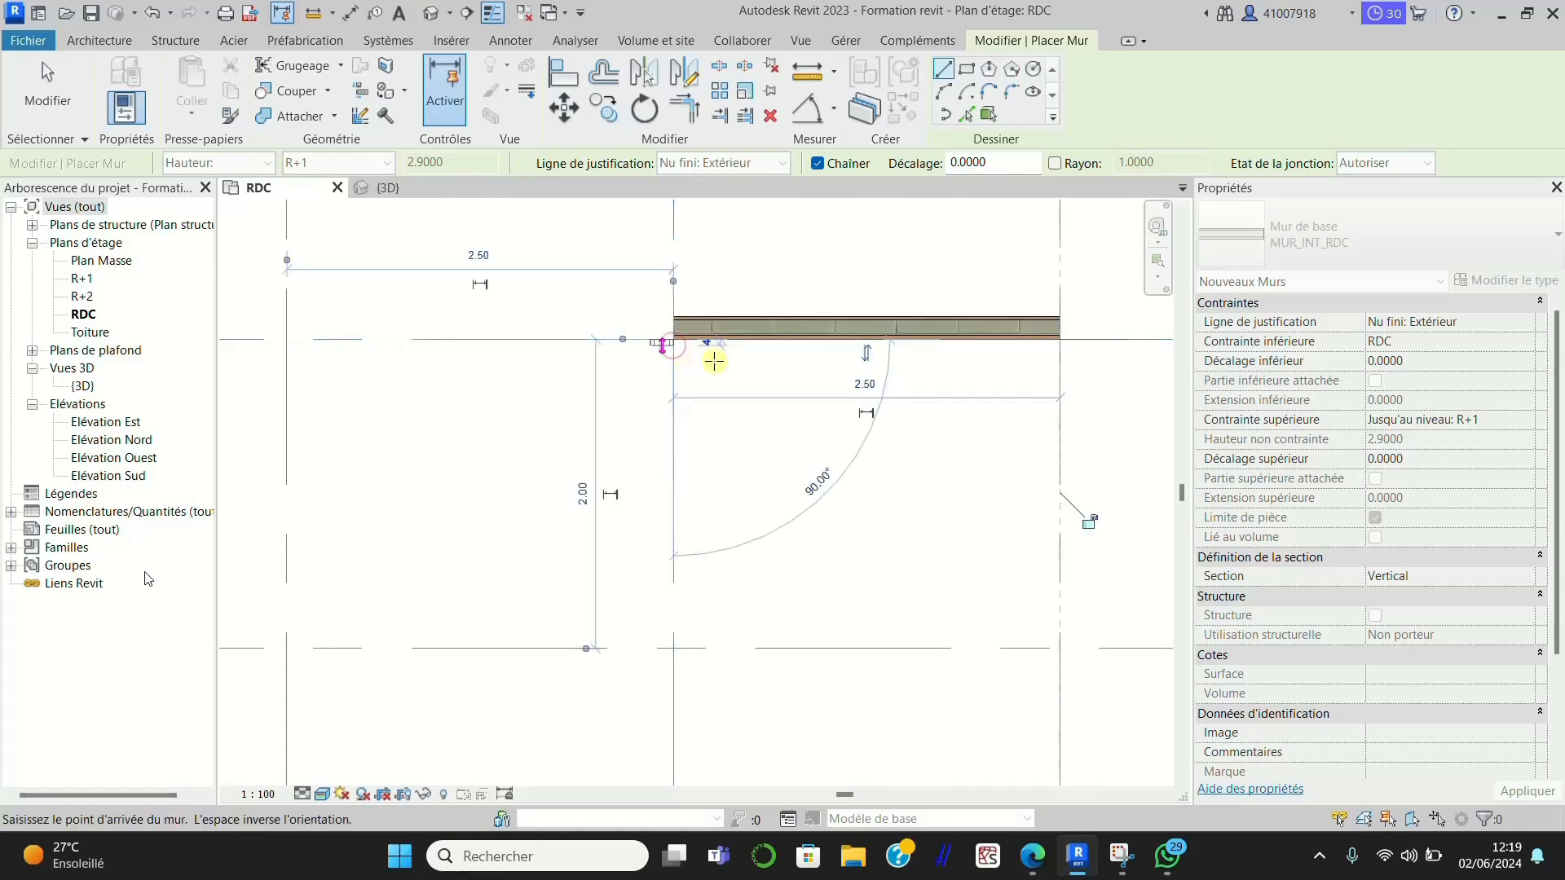
key(Escape)
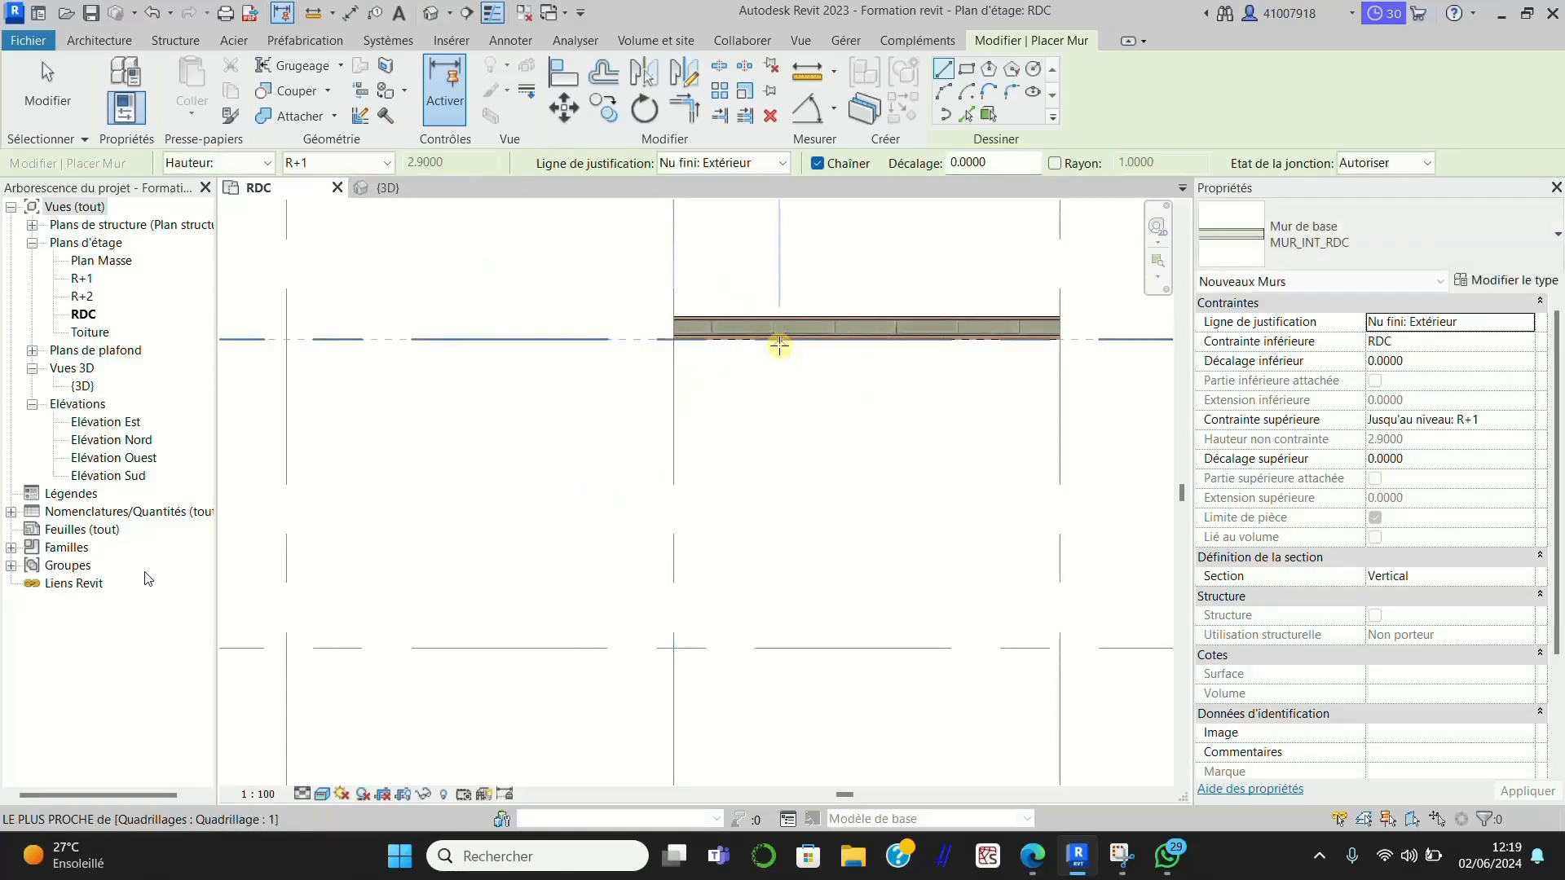
scroll(812, 395, down, 2)
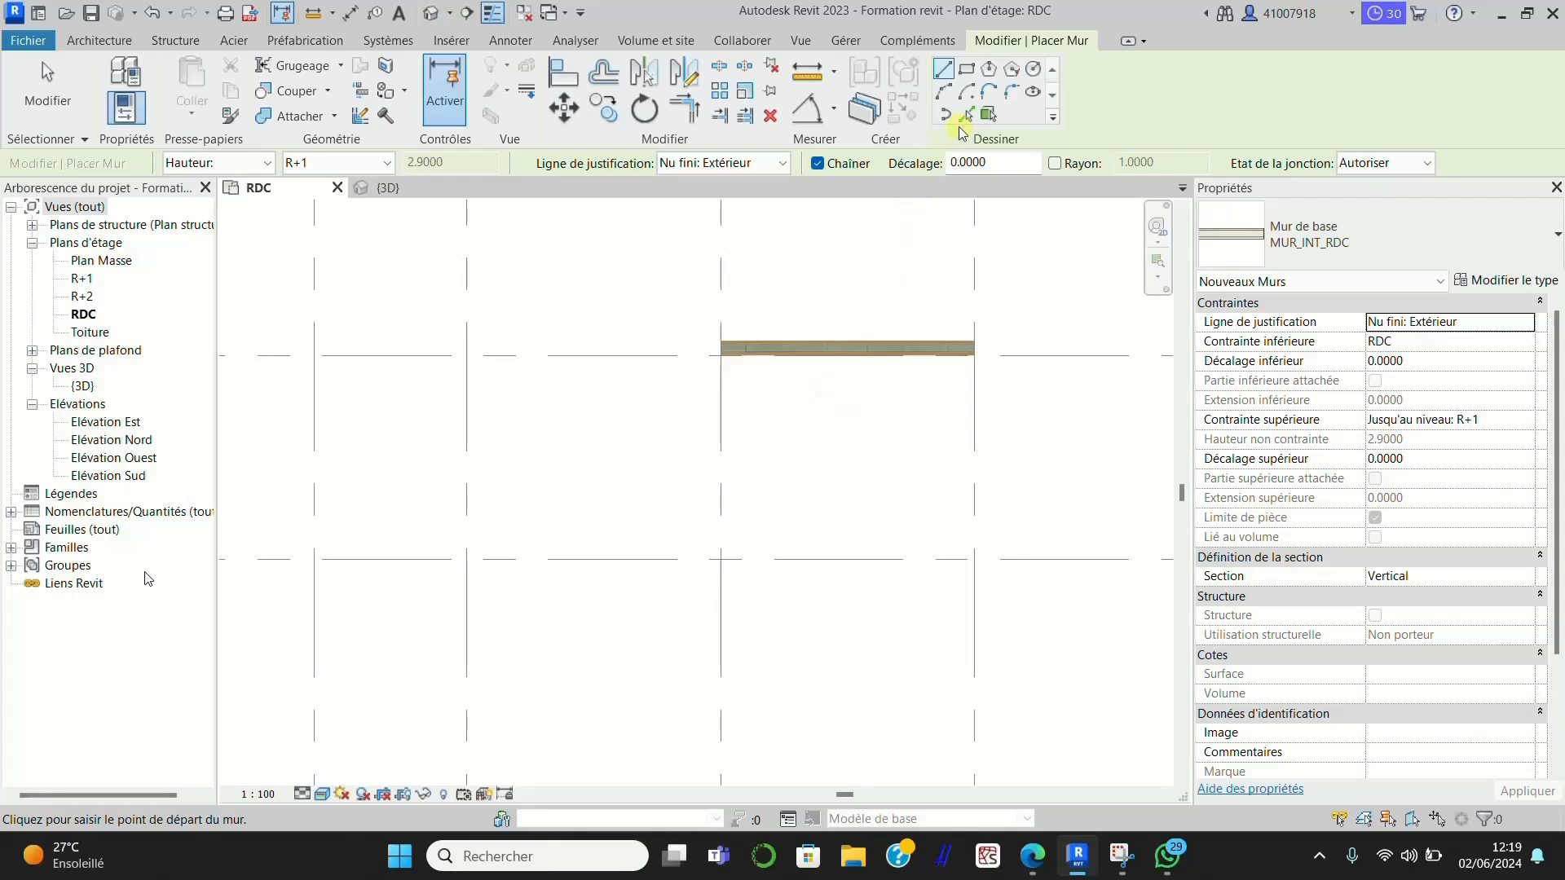
Step: Draw a MUR_INT_RDC wall along grid 1 from grid D to grid C, with its location line set to Nu fini: Intérieur
click(778, 165)
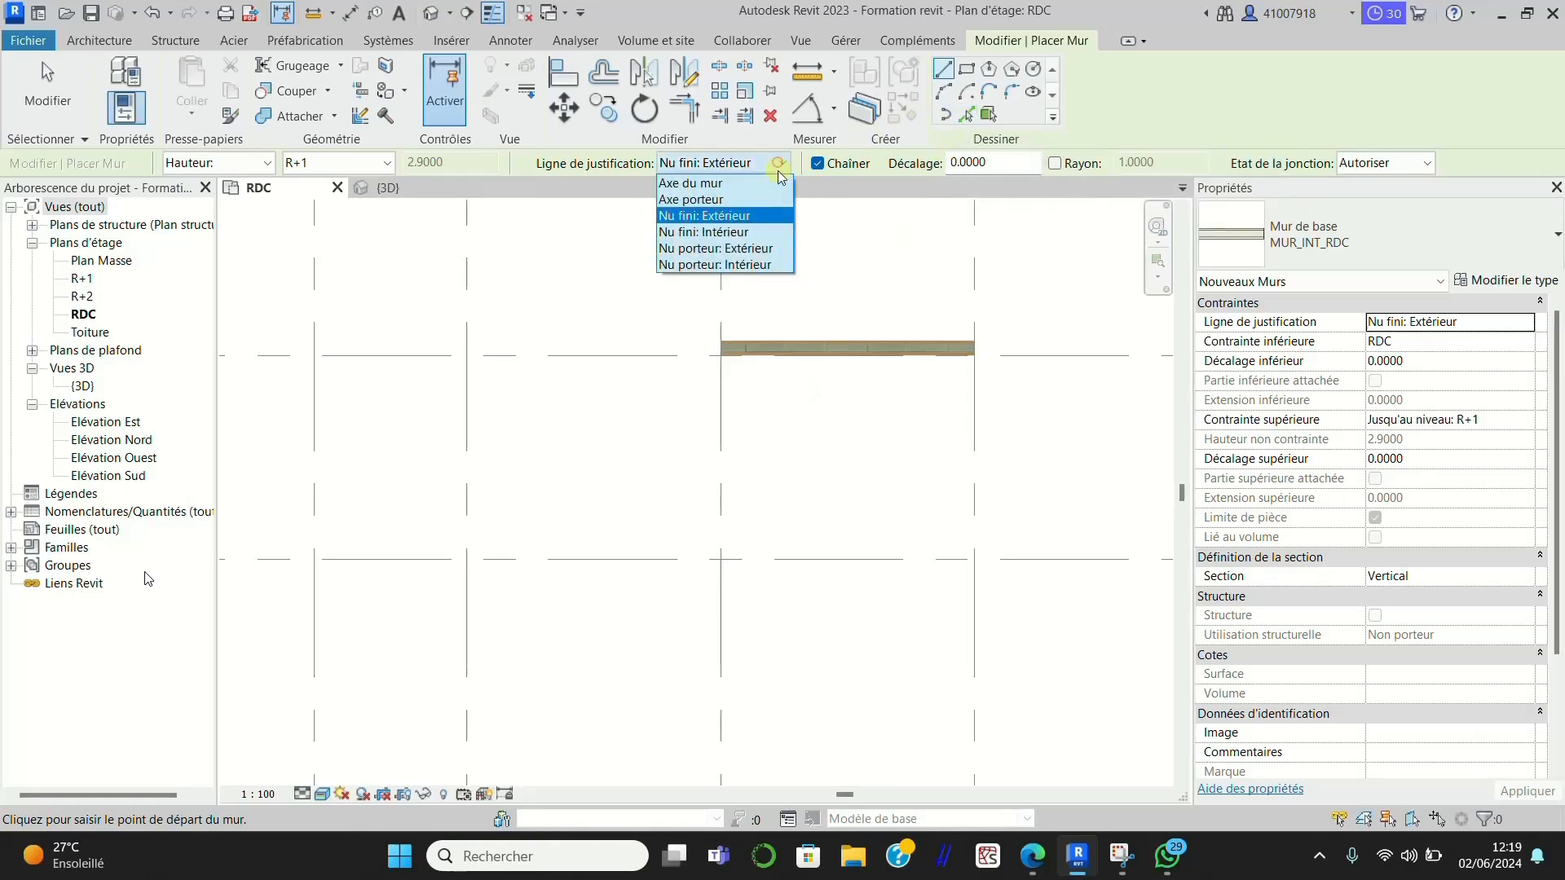
click(733, 232)
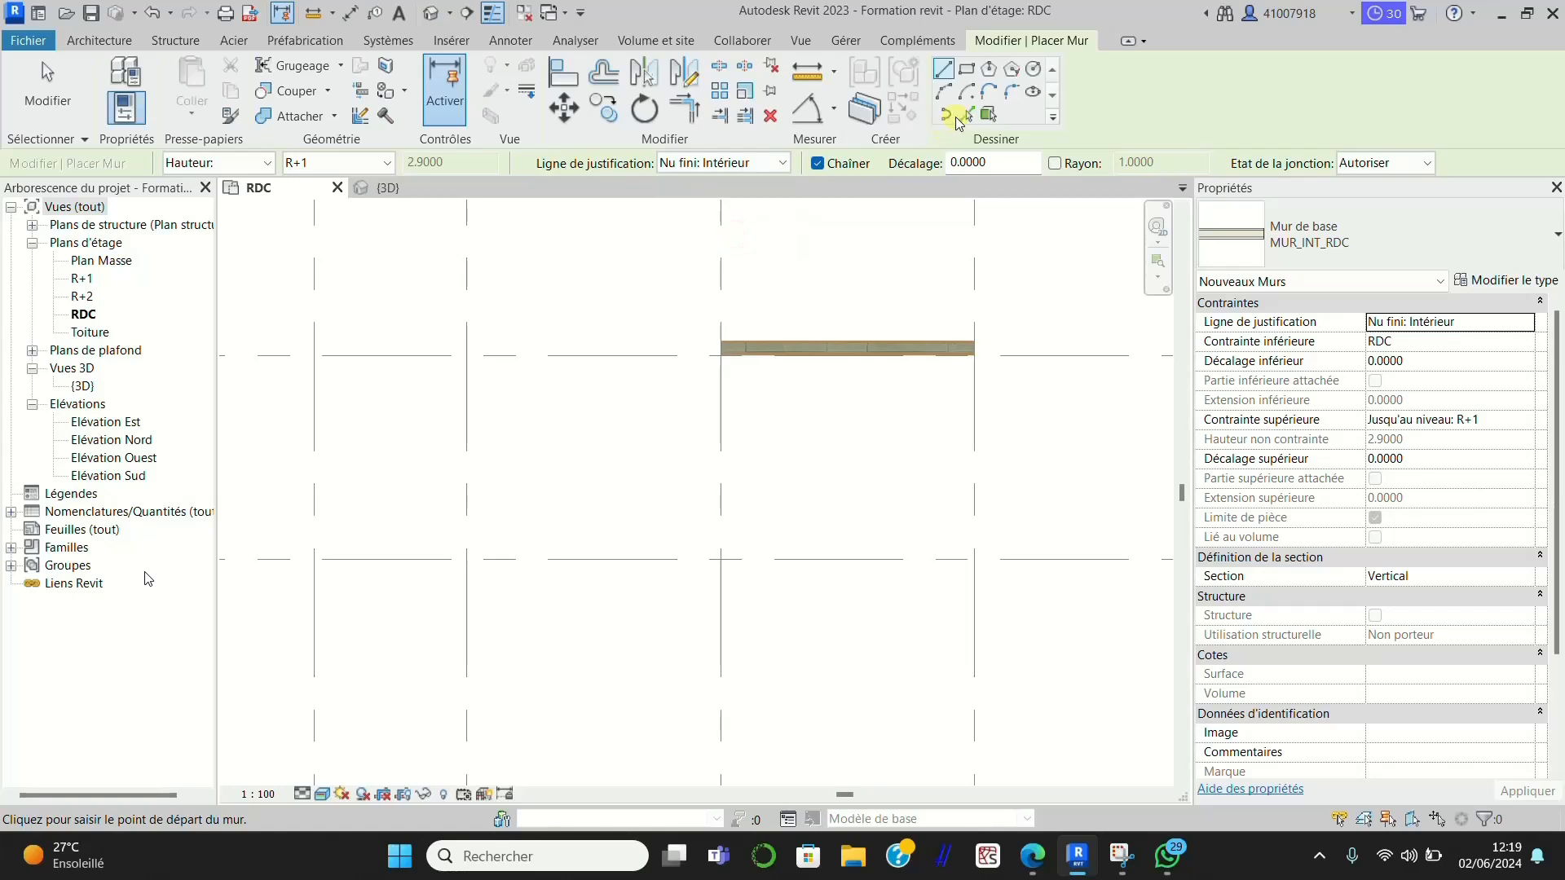
click(470, 357)
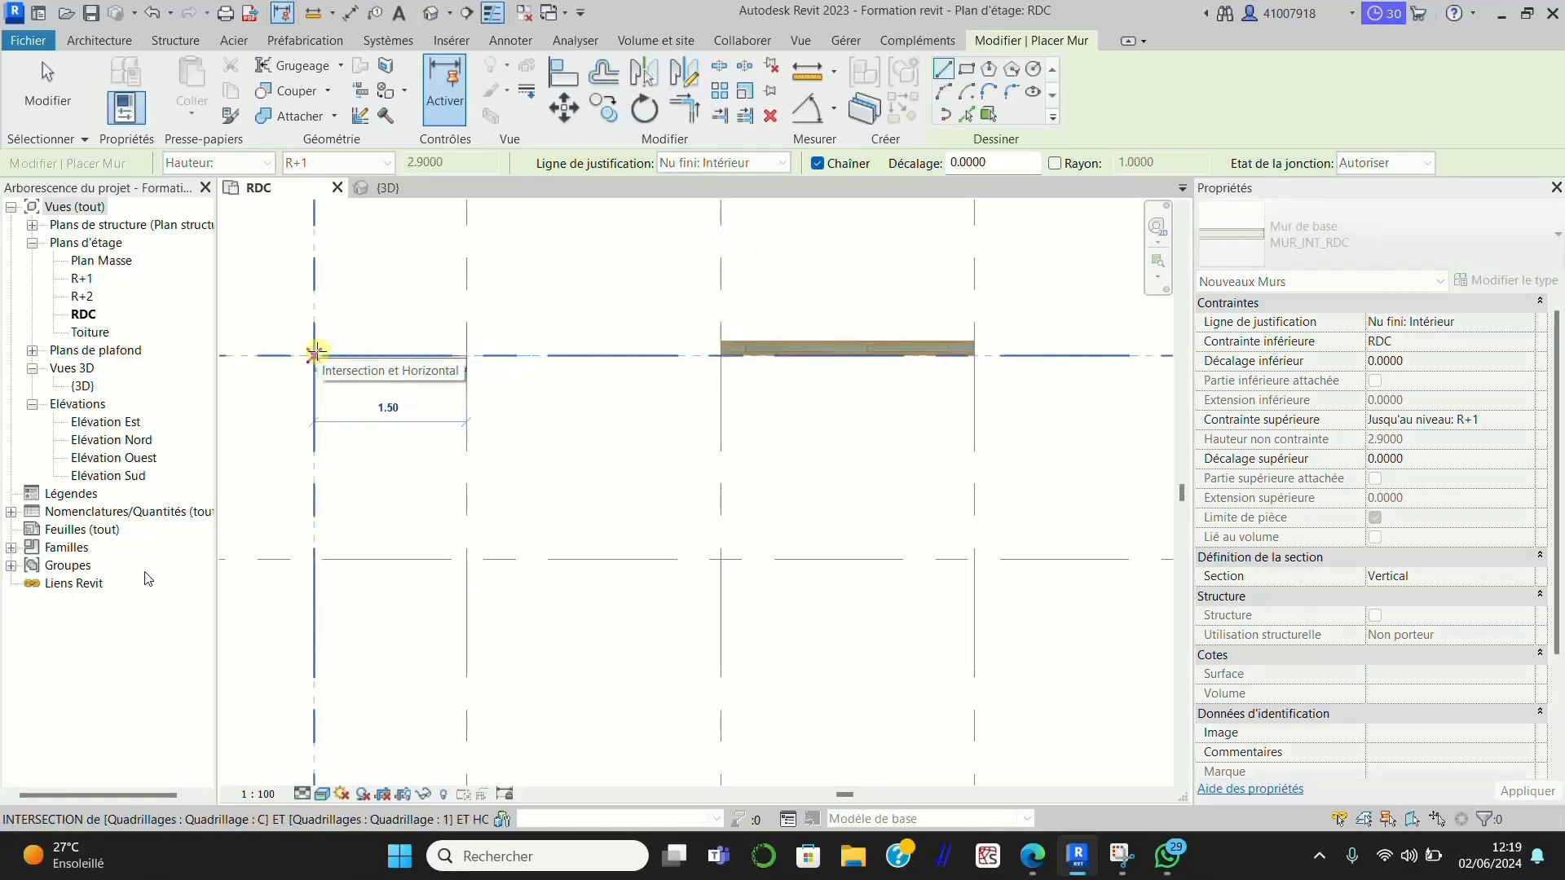
click(315, 356)
scroll(340, 361, up, 2)
scroll(656, 351, down, 1)
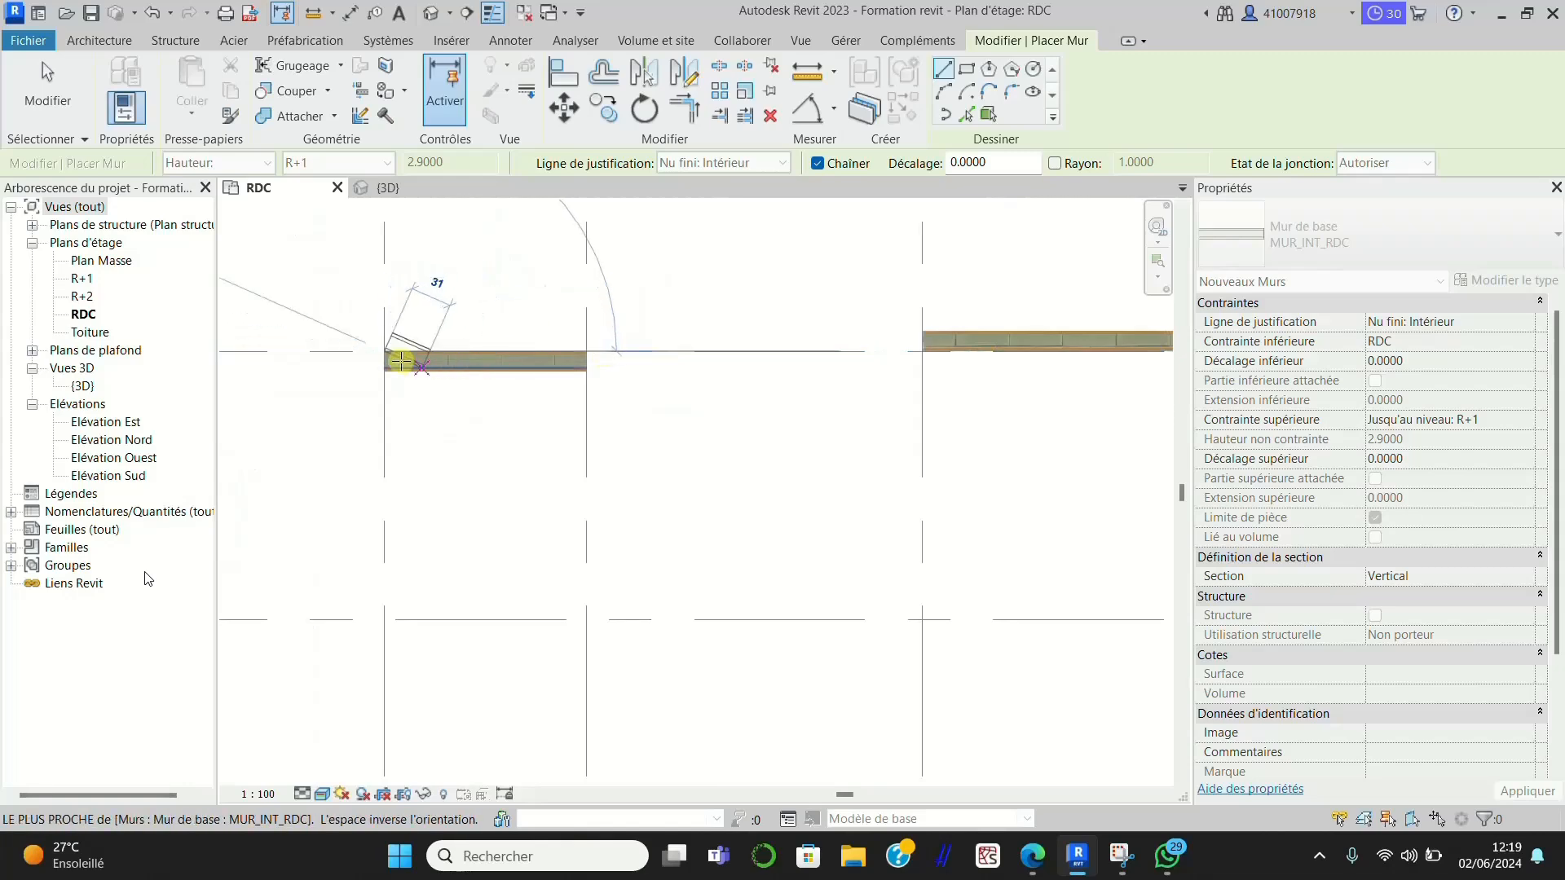
key(Escape)
scroll(656, 369, down, 1)
key(Escape)
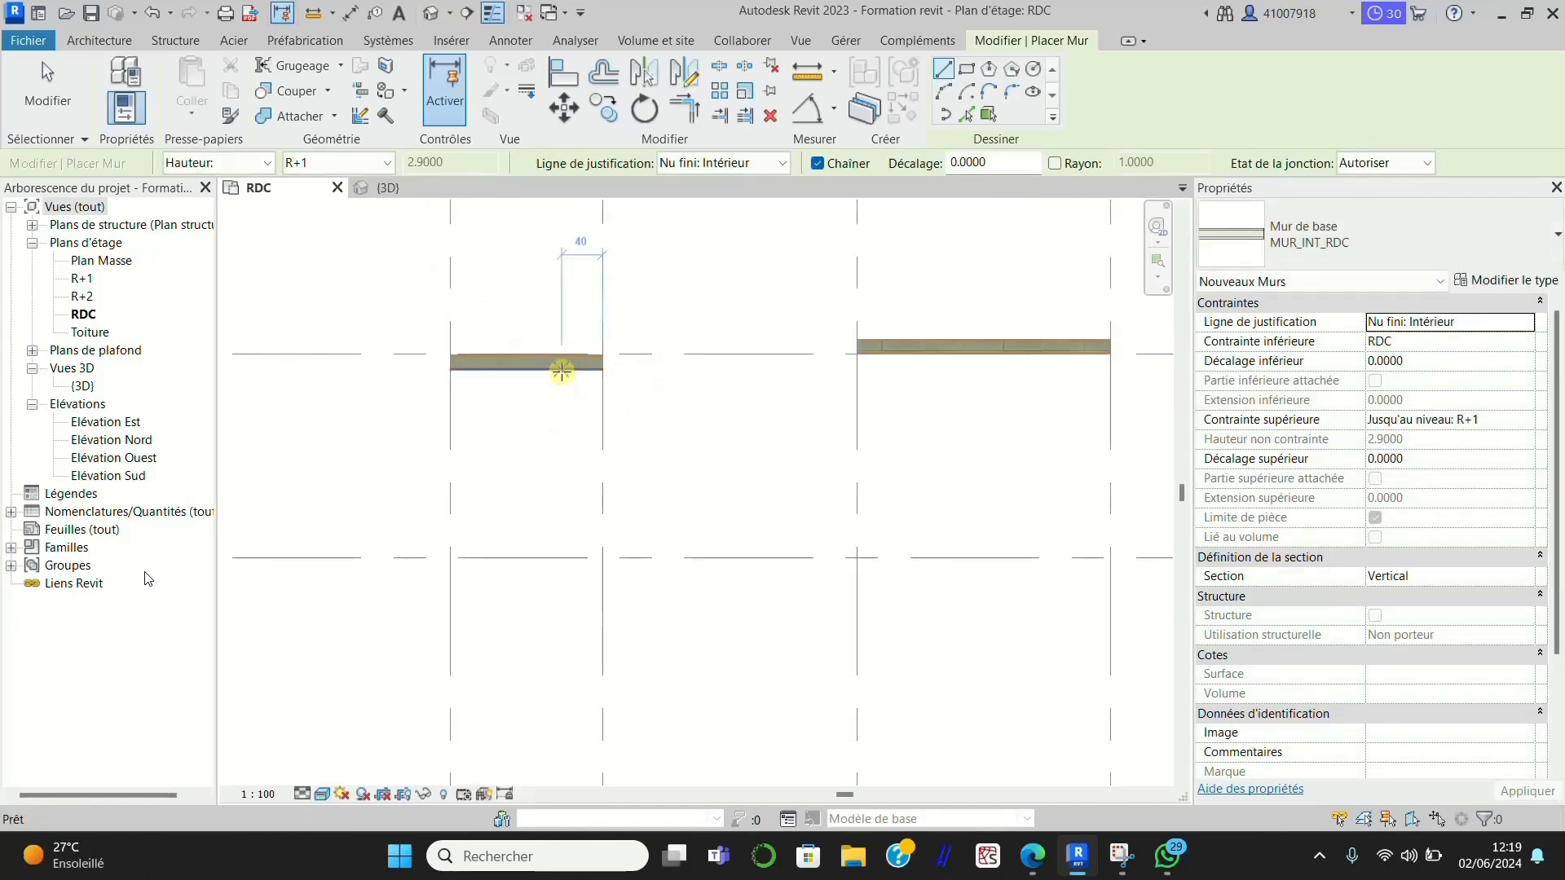
scroll(819, 397, down, 2)
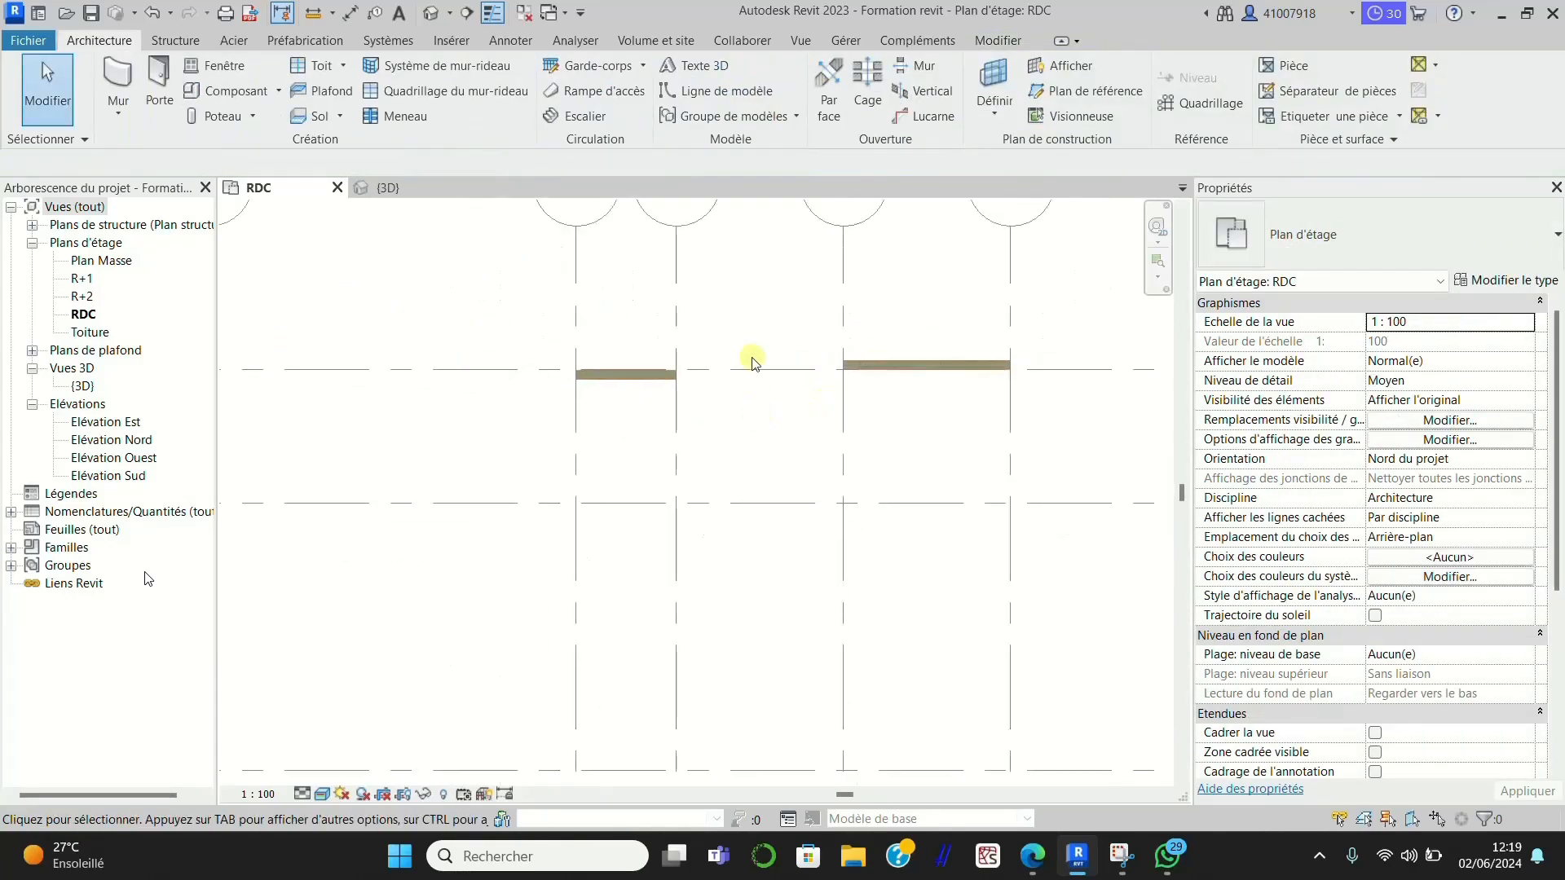
click(652, 373)
key(Escape)
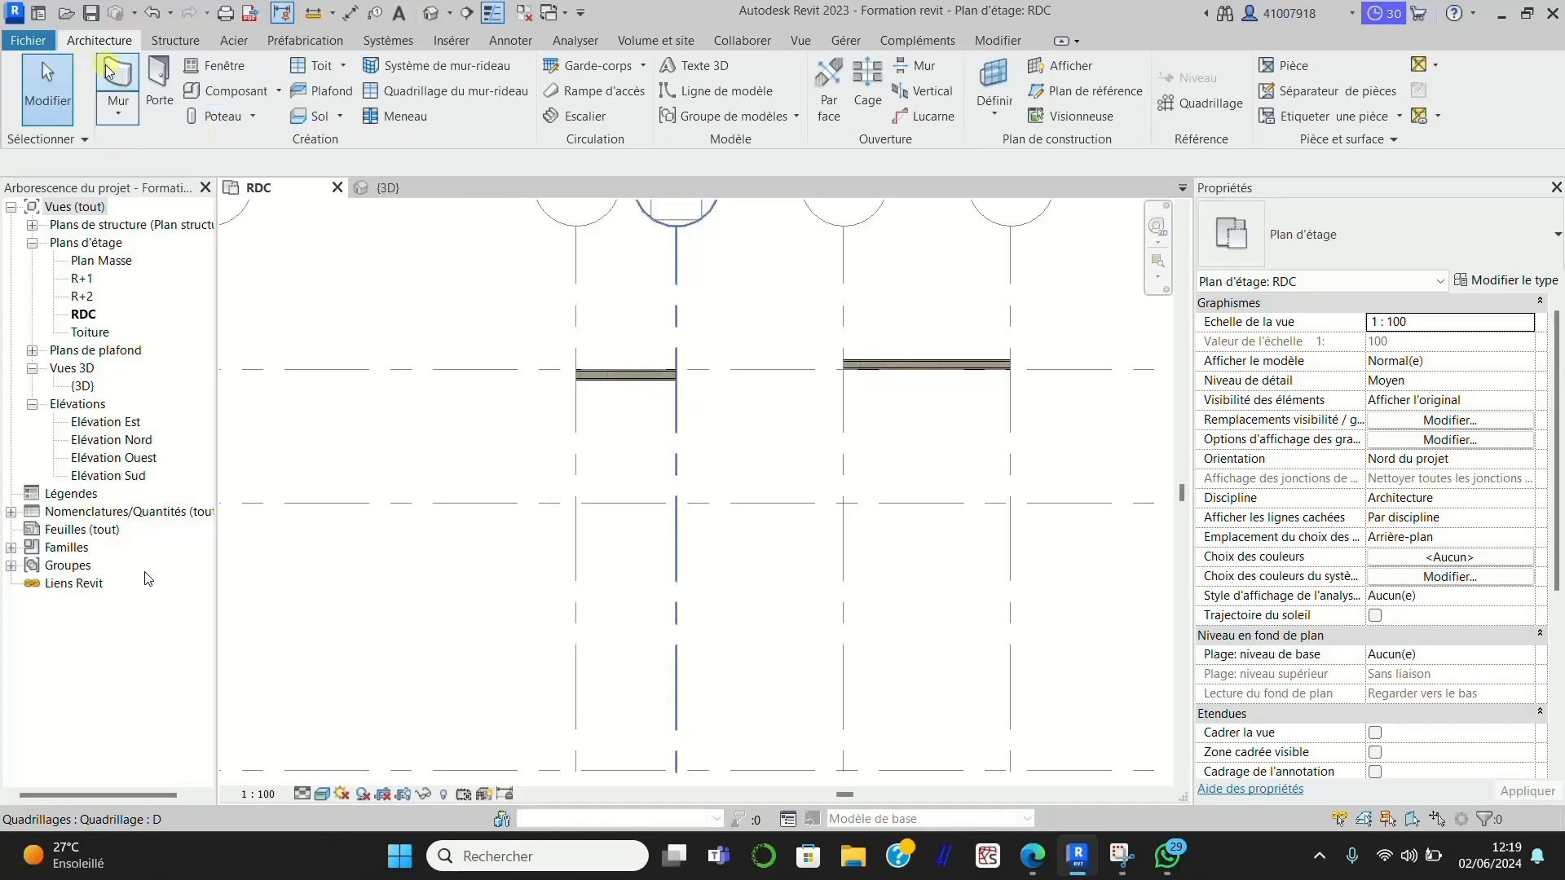
Step: Draw a MUR_INT_RDC wall along grid 2 from grid E to grid D, with its location line set to Axe du mur
key(w)
key(a)
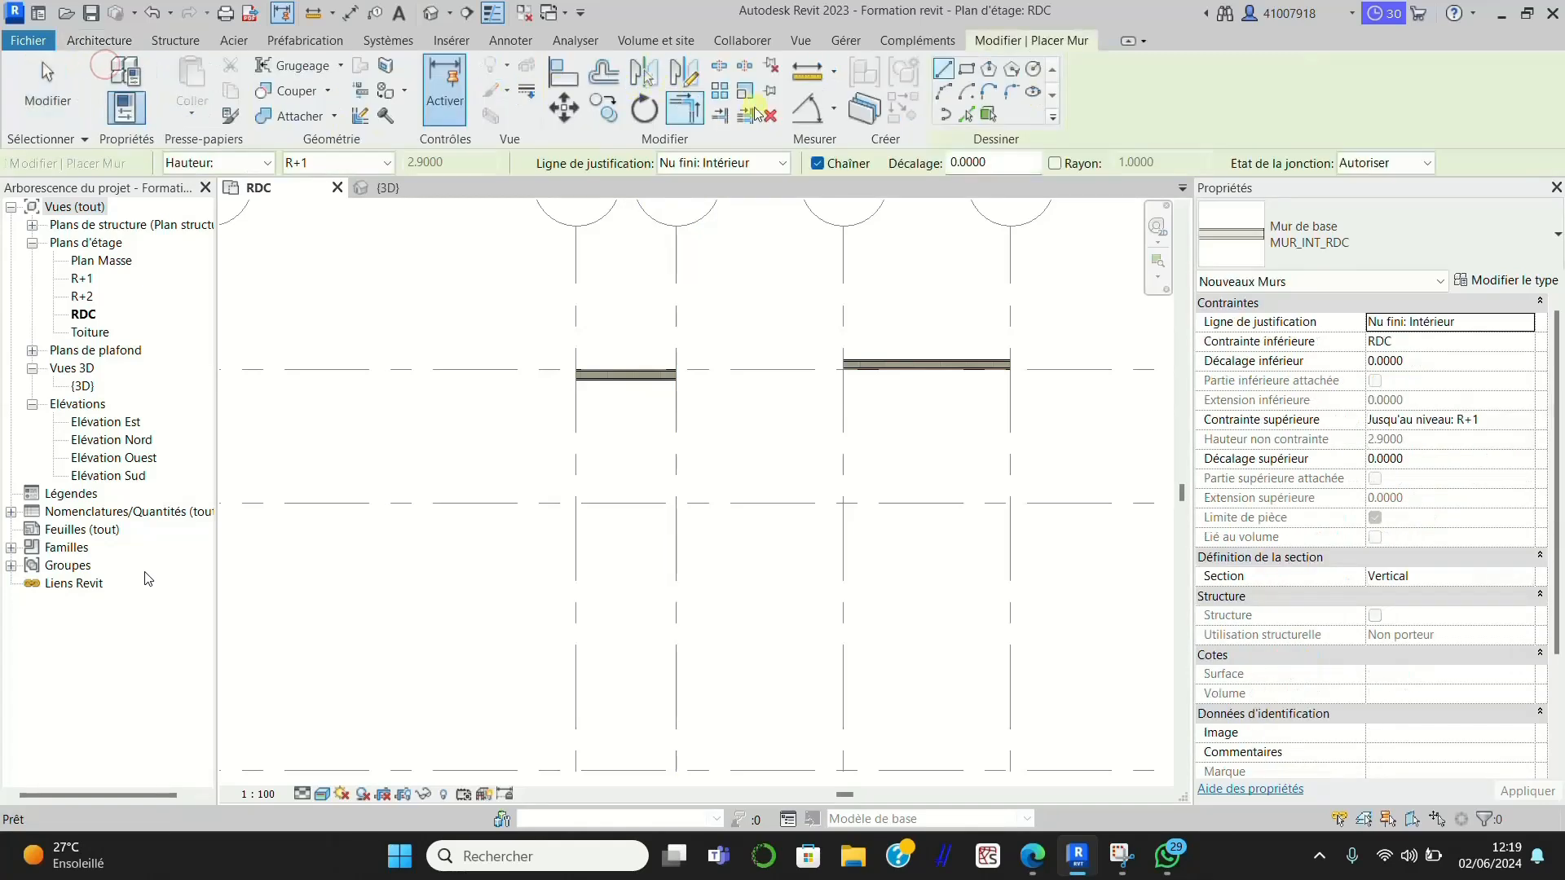
click(780, 163)
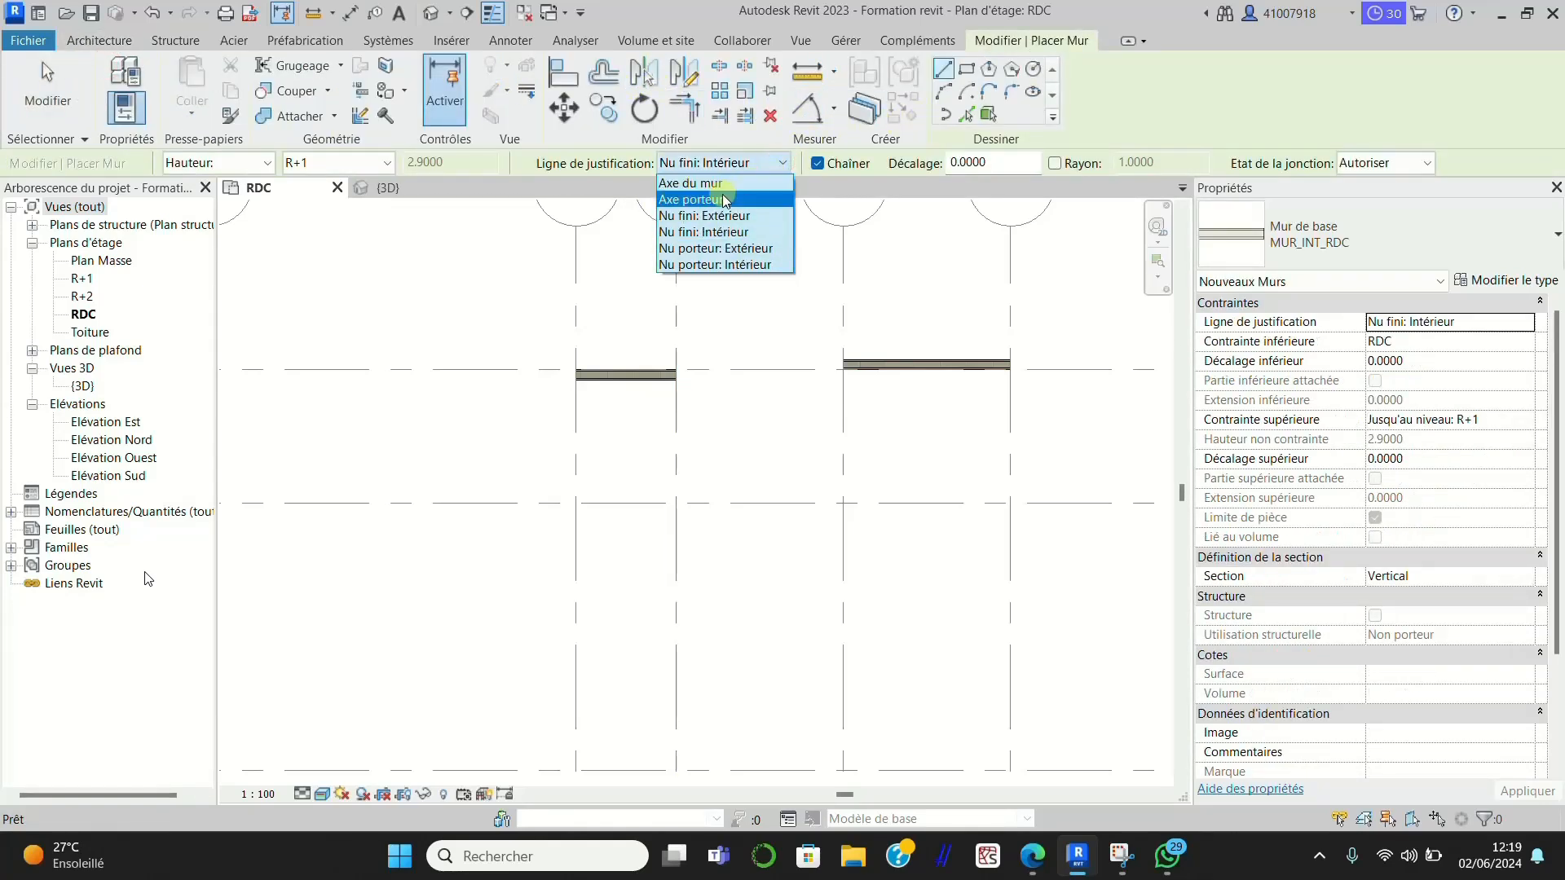
click(691, 182)
scroll(687, 371, down, 1)
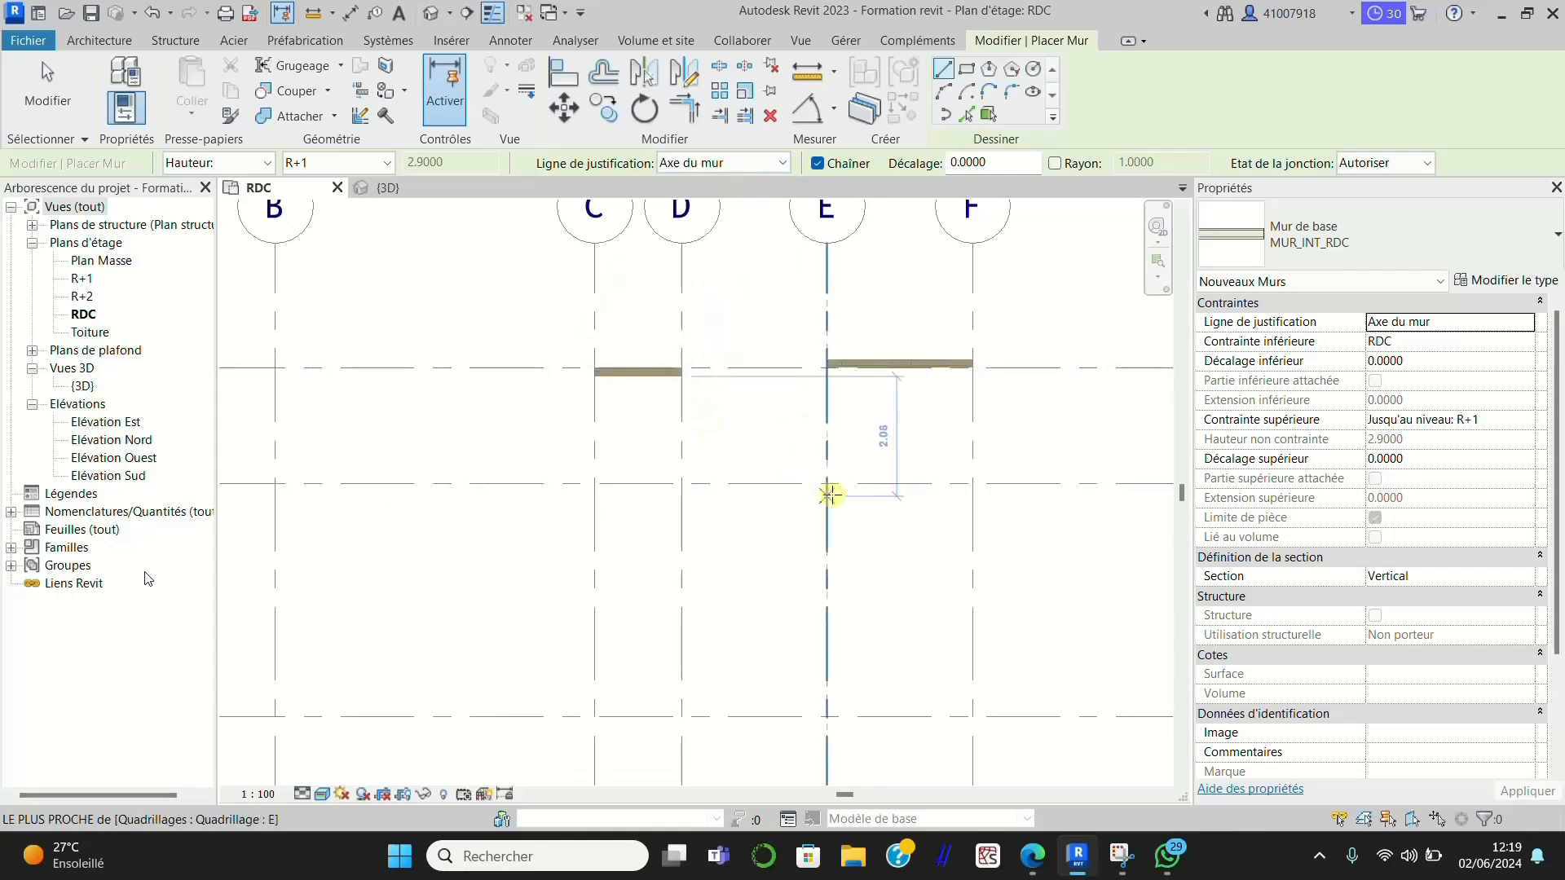
click(830, 483)
click(683, 484)
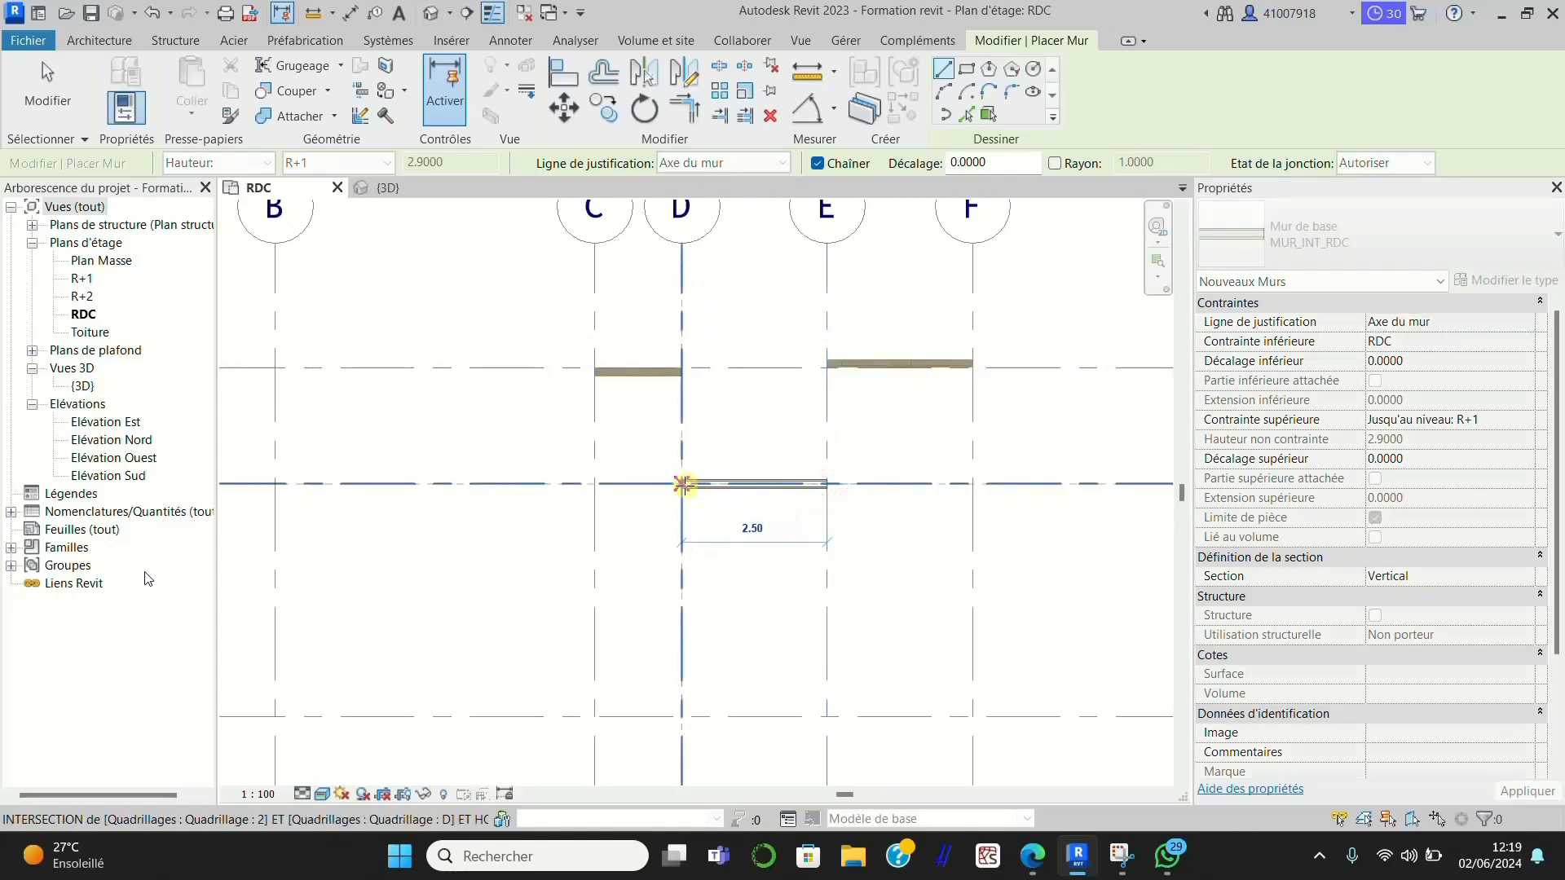
scroll(761, 497, up, 5)
scroll(518, 472, up, 1)
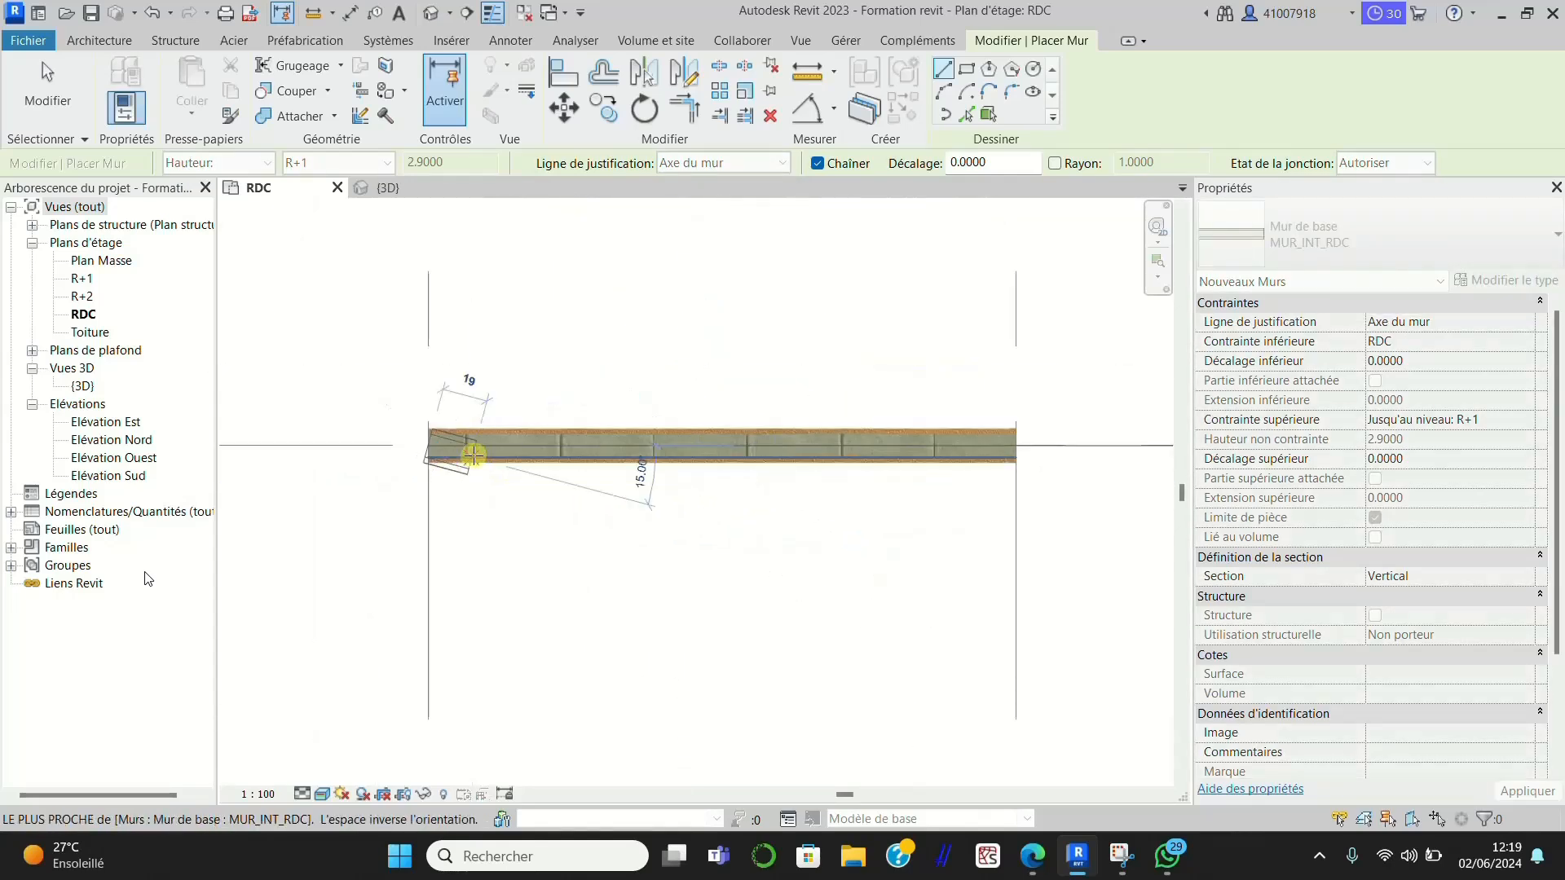
key(Escape)
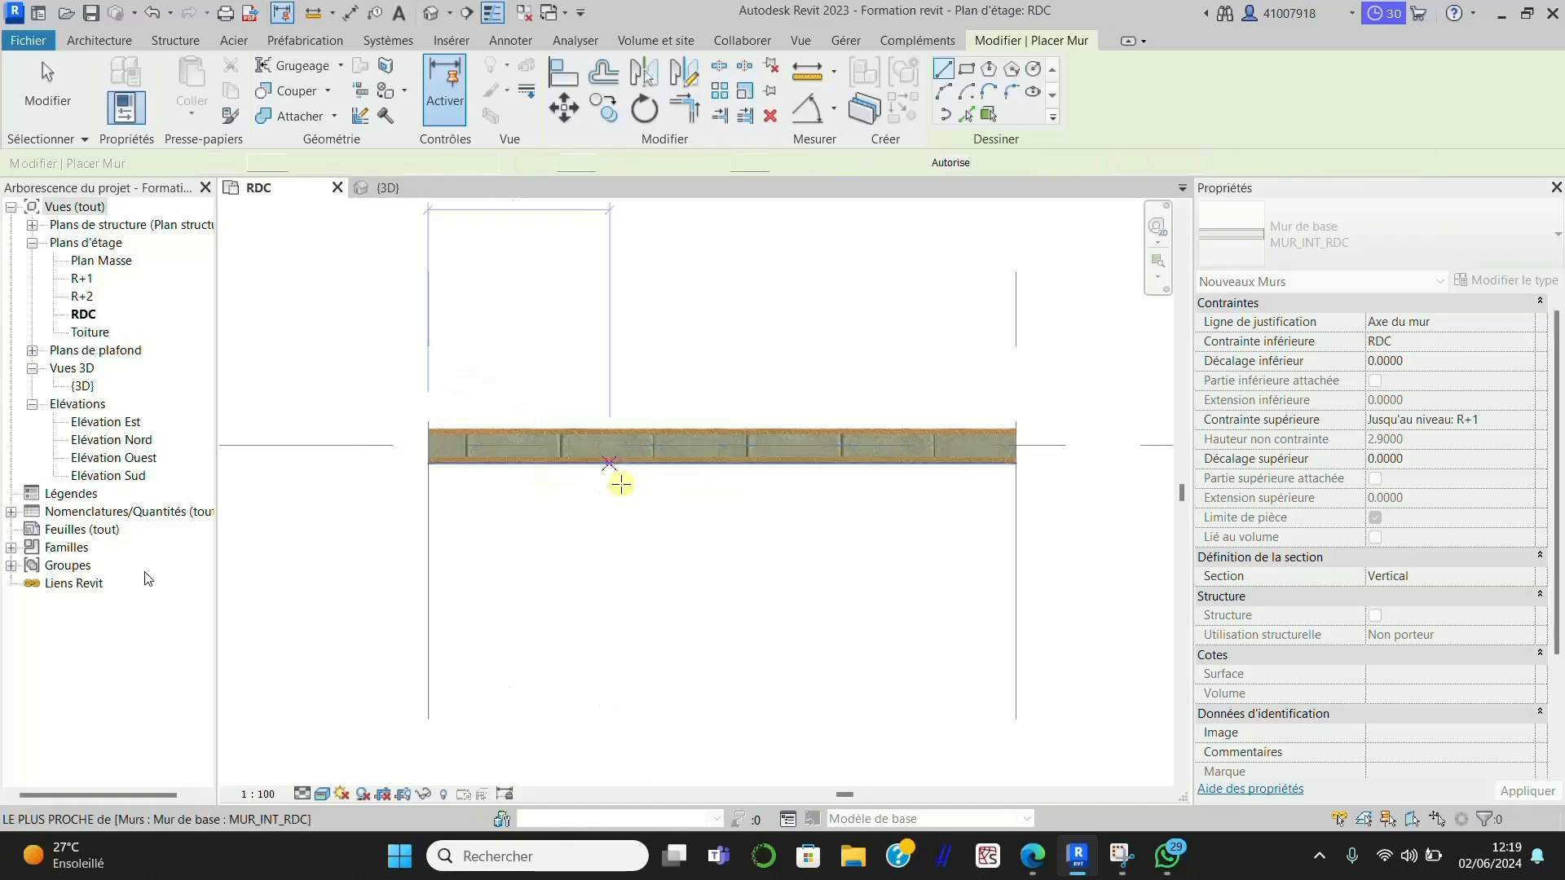
scroll(635, 464, down, 1)
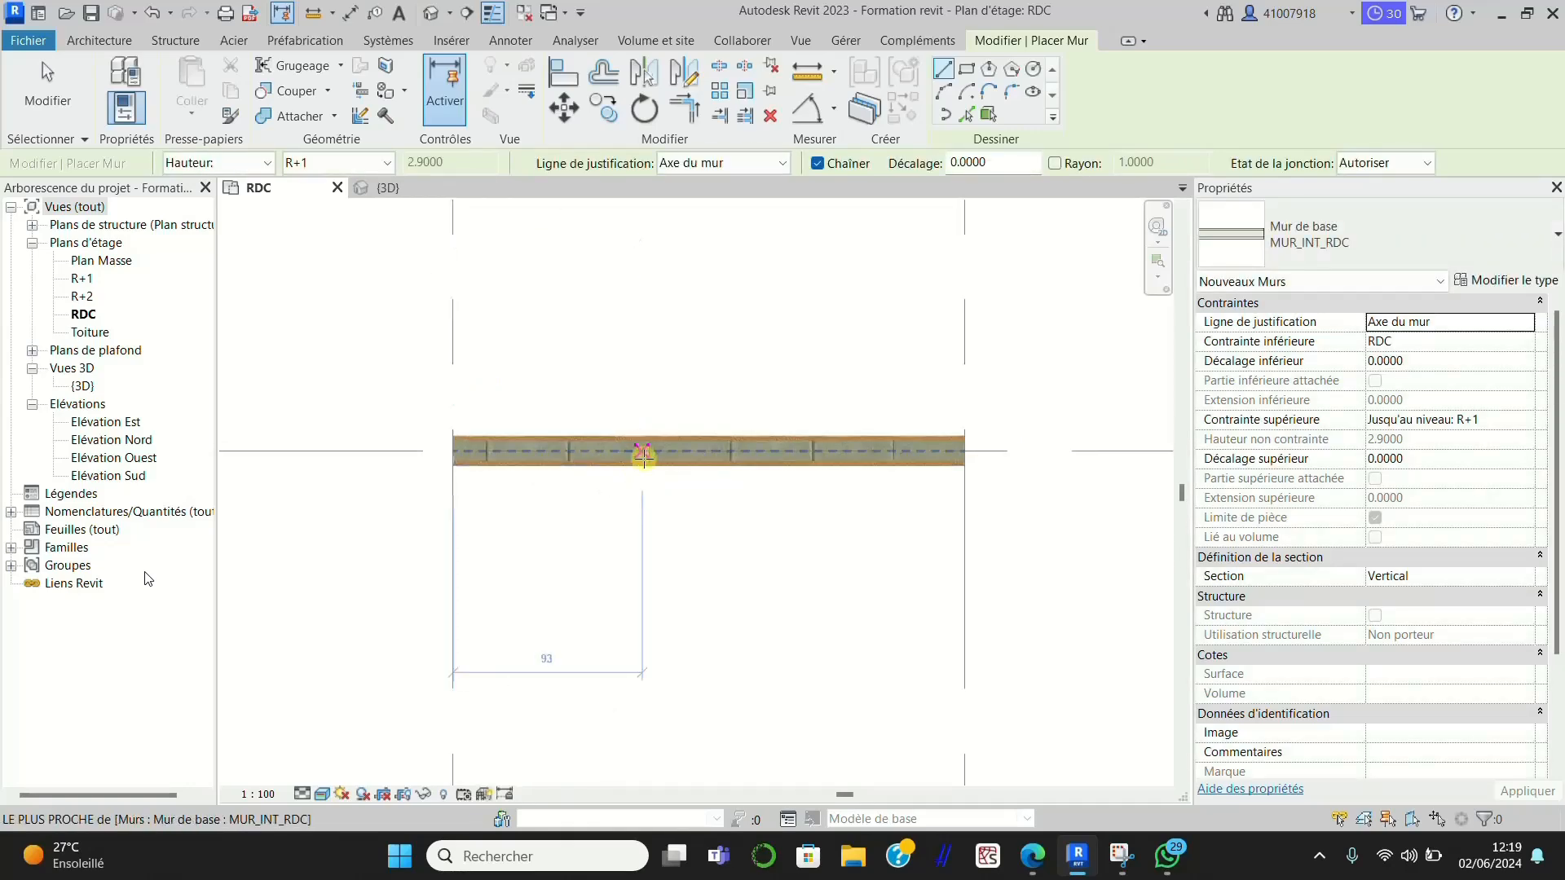
scroll(676, 526, down, 4)
key(Escape)
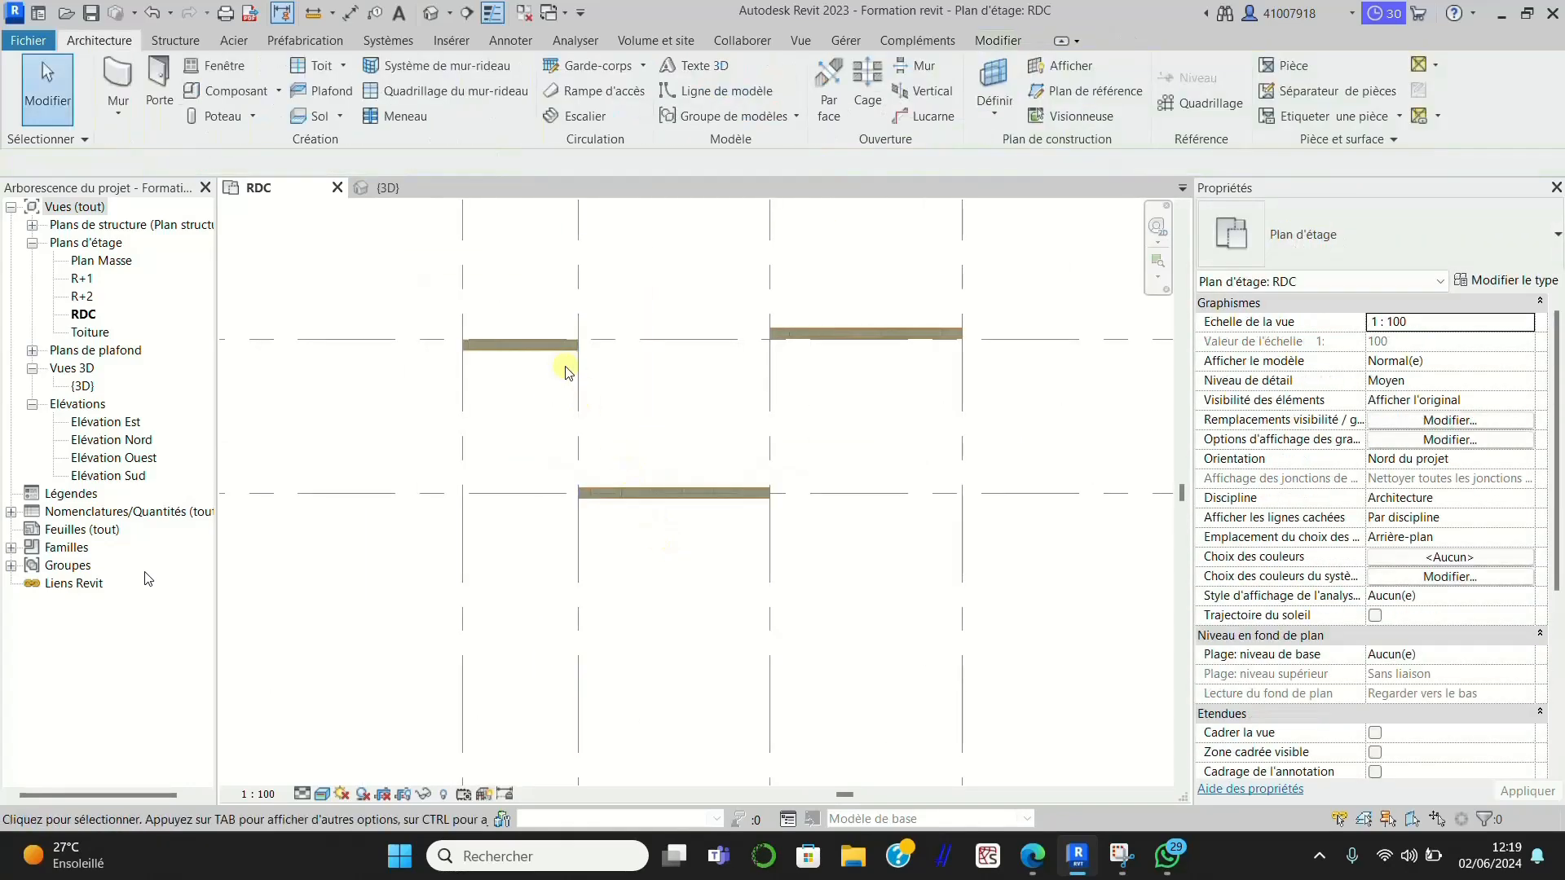
Step: Delete the three trial walls on grids 1 and 2
click(562, 352)
key(Delete)
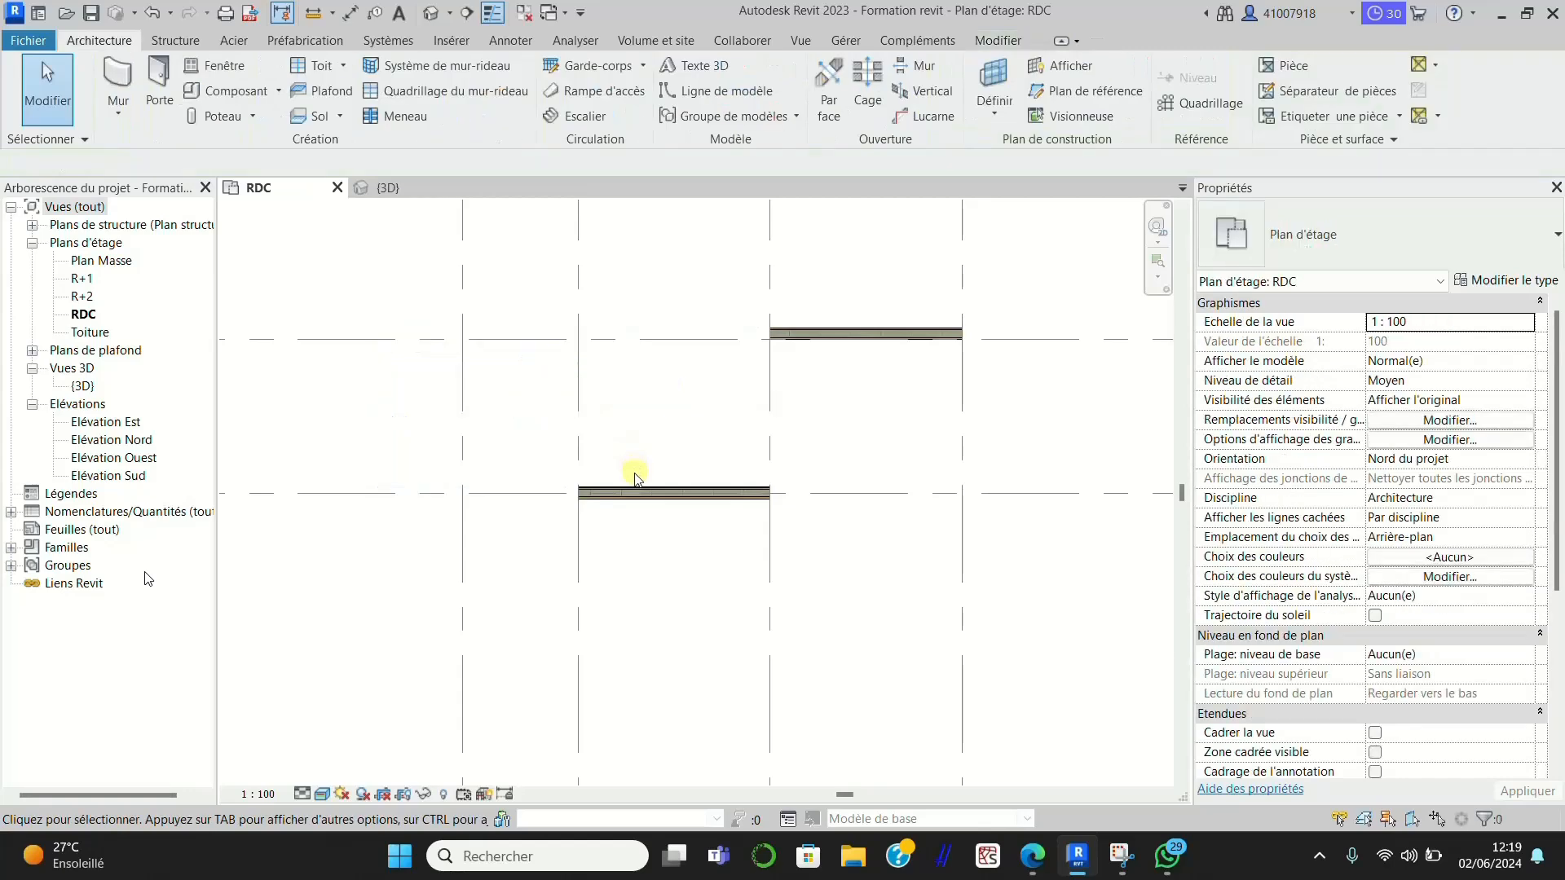
click(637, 490)
key(Delete)
click(798, 347)
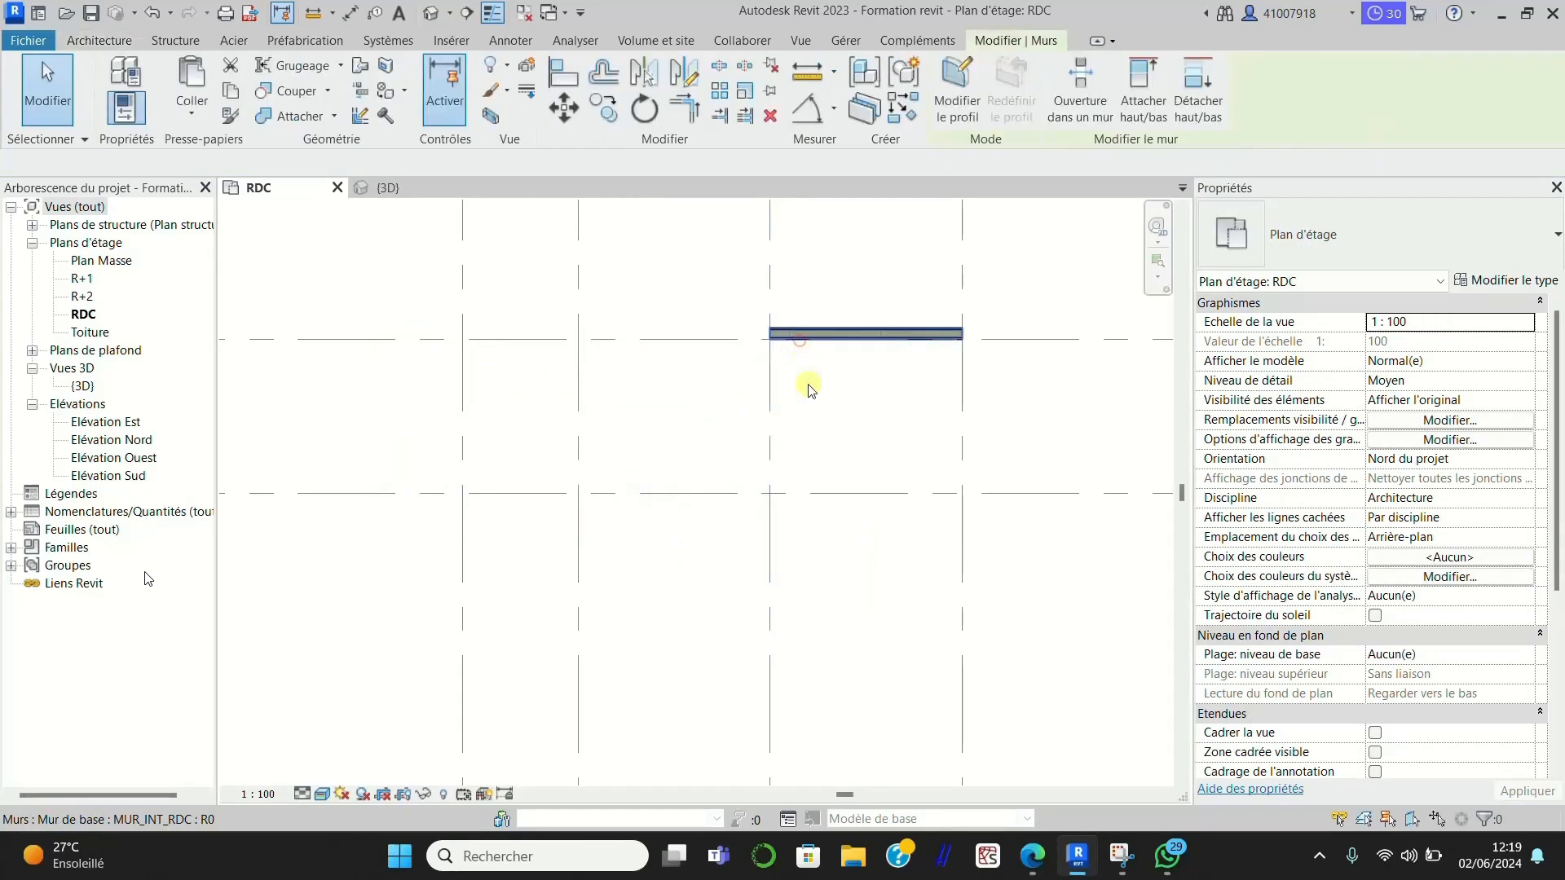
key(Delete)
scroll(600, 492, down, 5)
scroll(671, 317, down, 2)
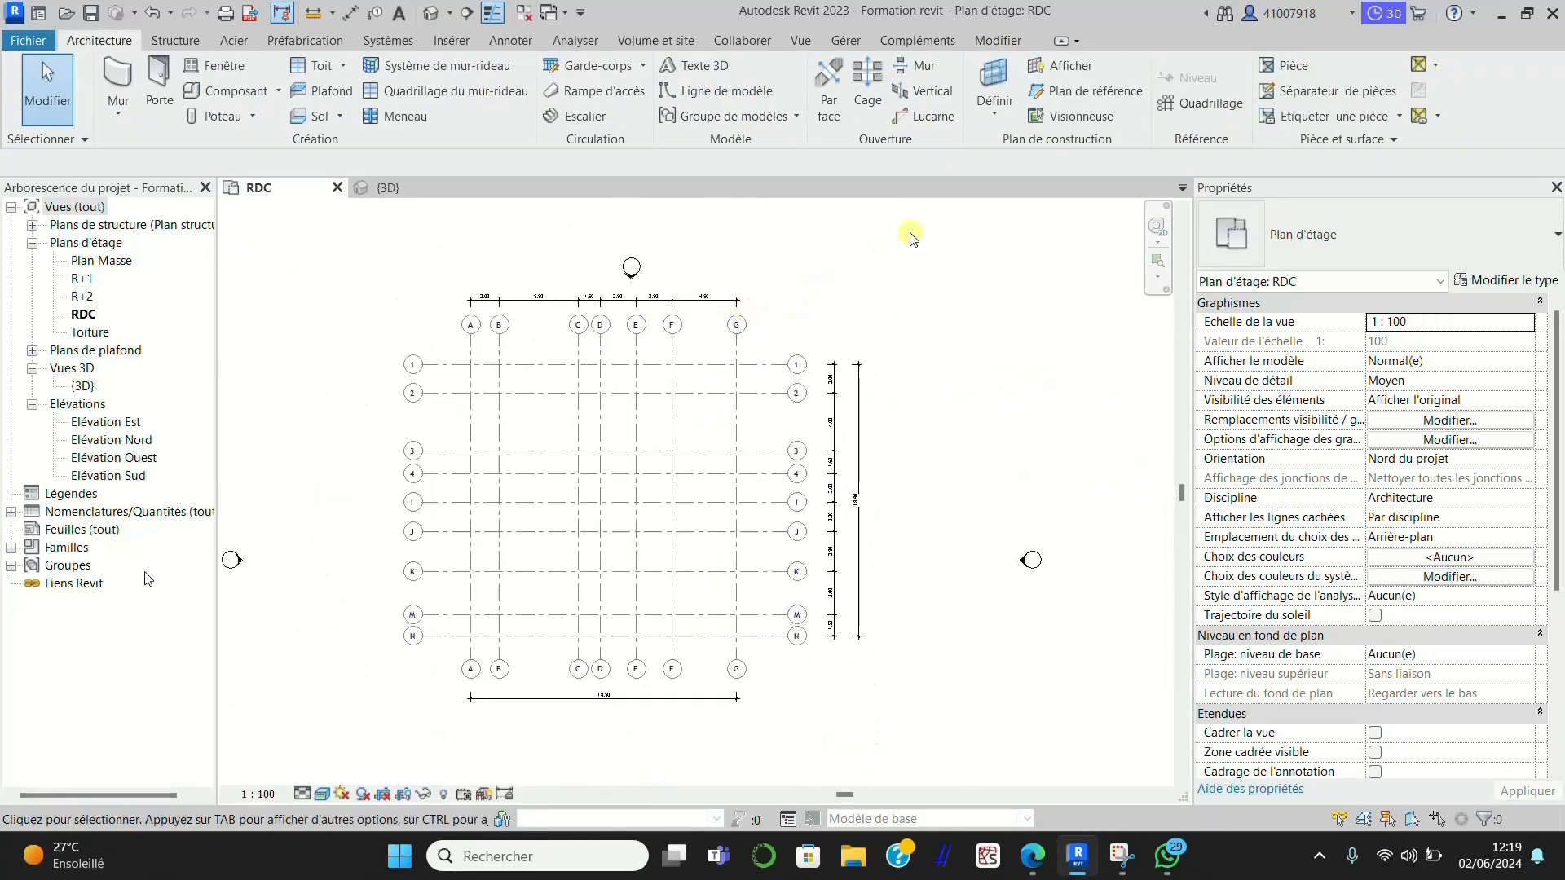
Step: Draw chained MUR_INT_RDC walls centred on Axe du mur: along grid 1 from G to E, grid E to 2, and grid 2 to A
click(106, 85)
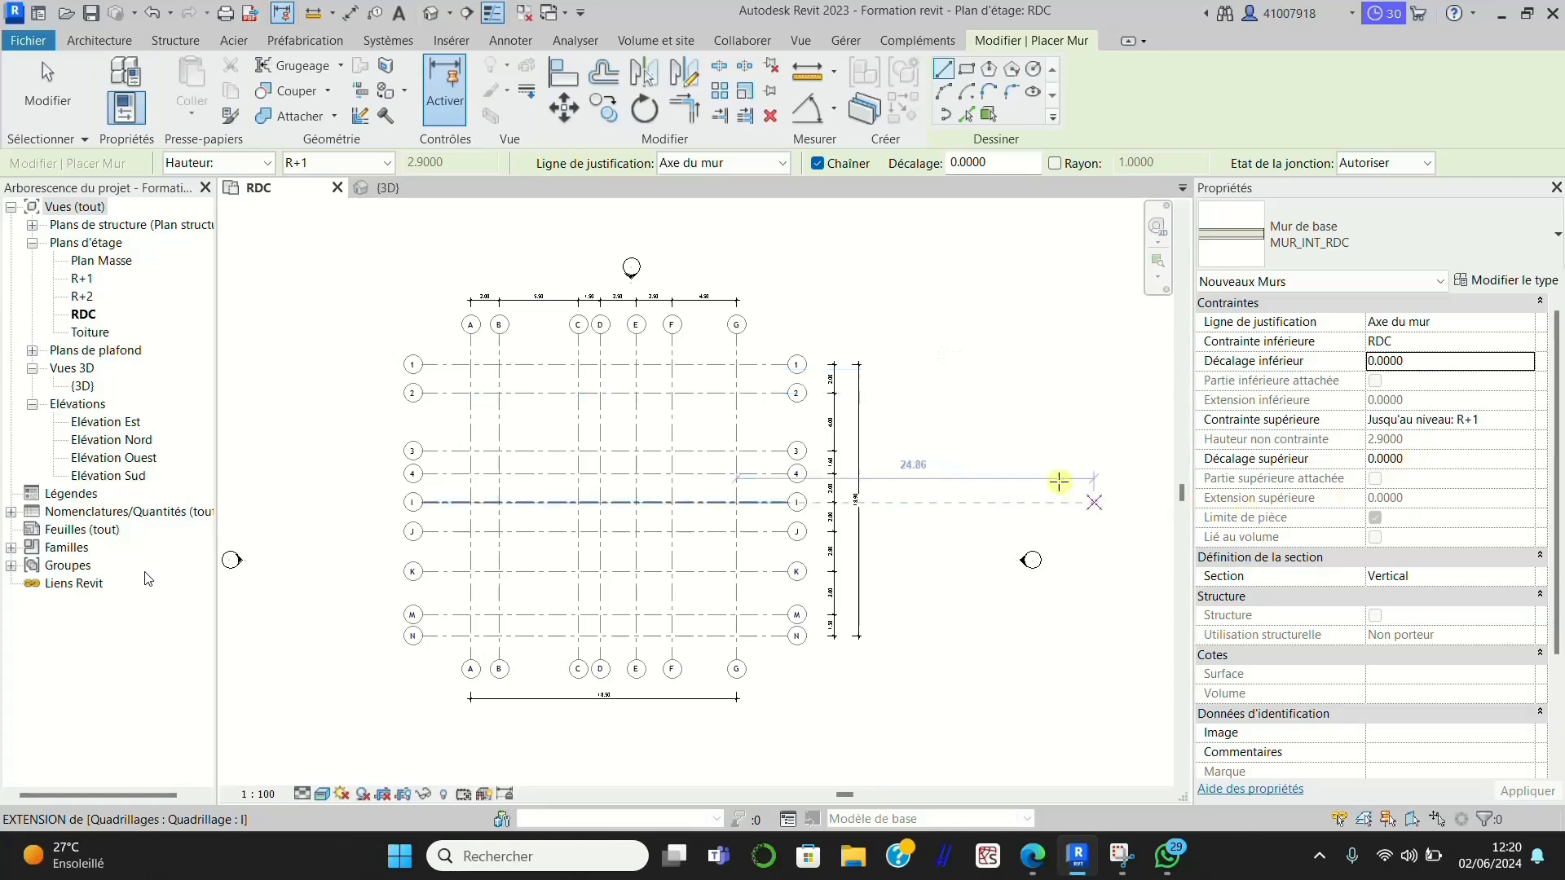
scroll(737, 391, up, 3)
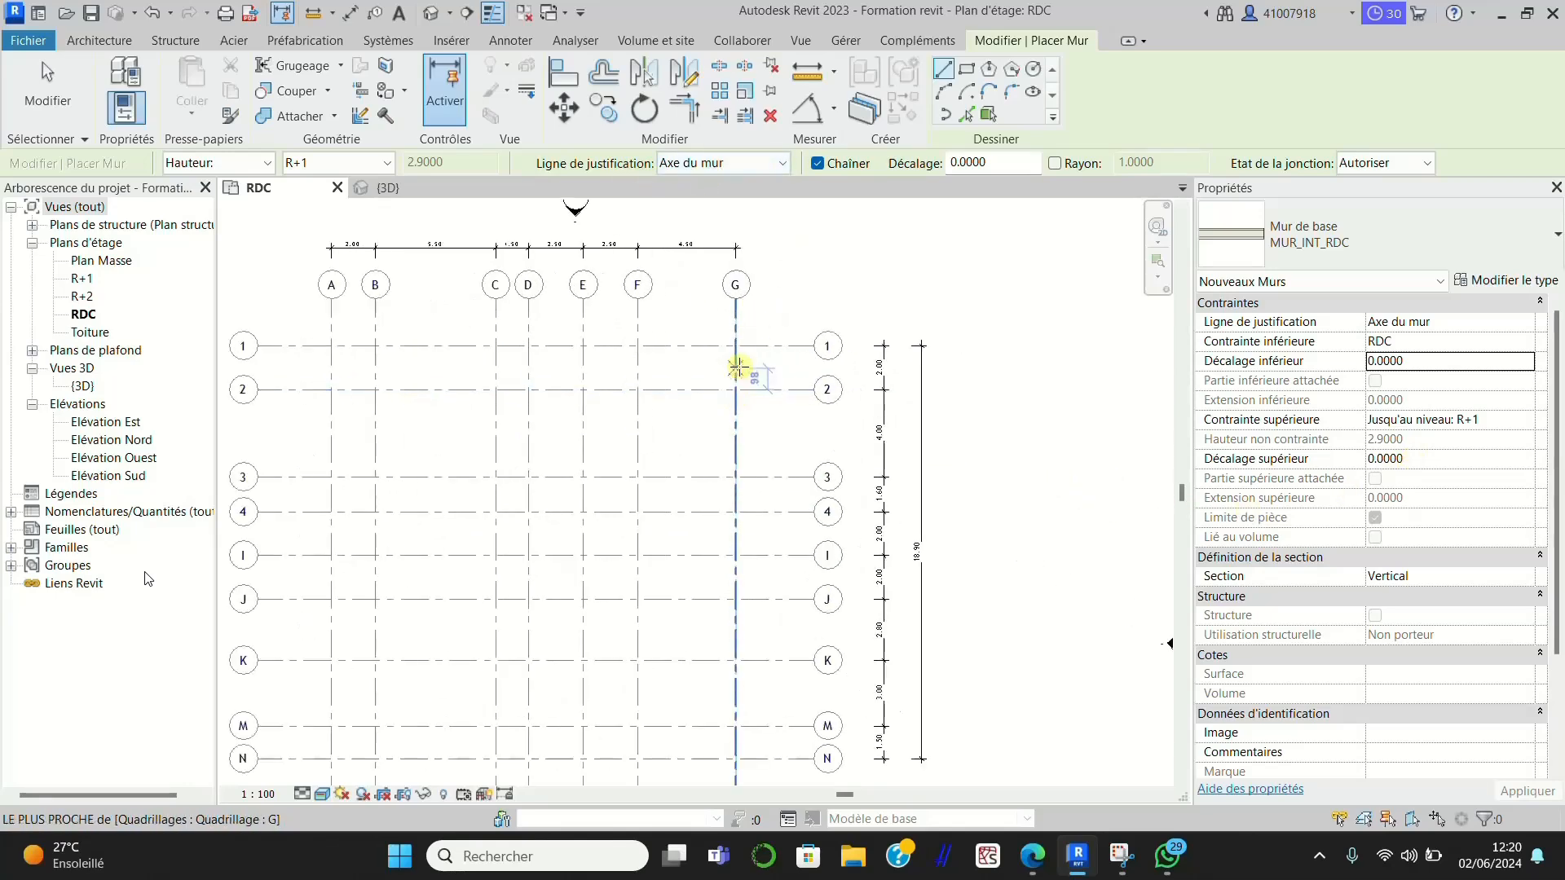
click(736, 350)
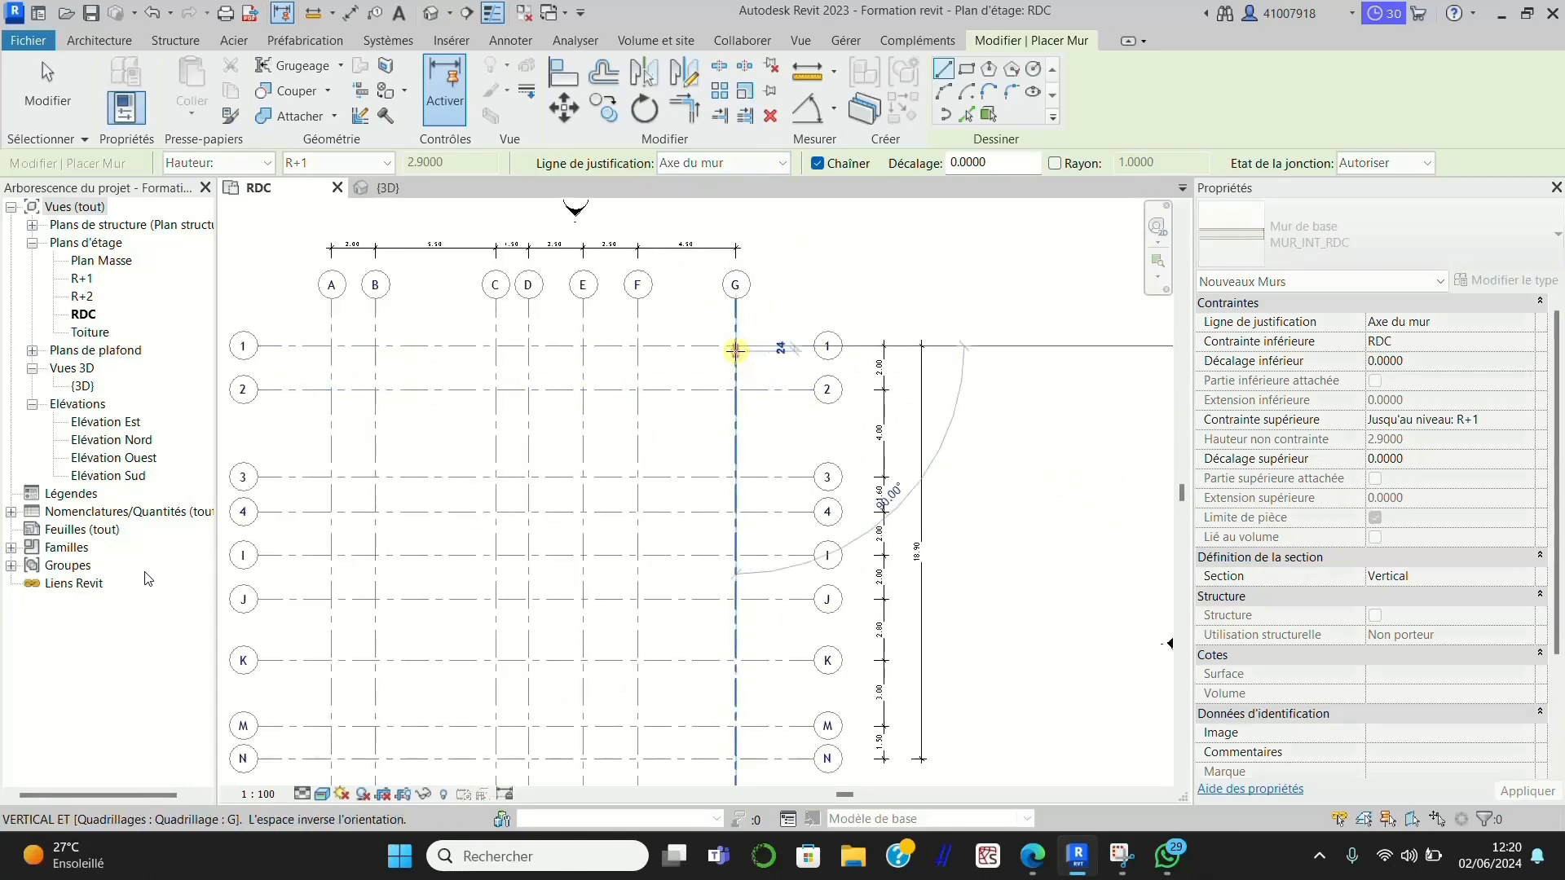
click(583, 347)
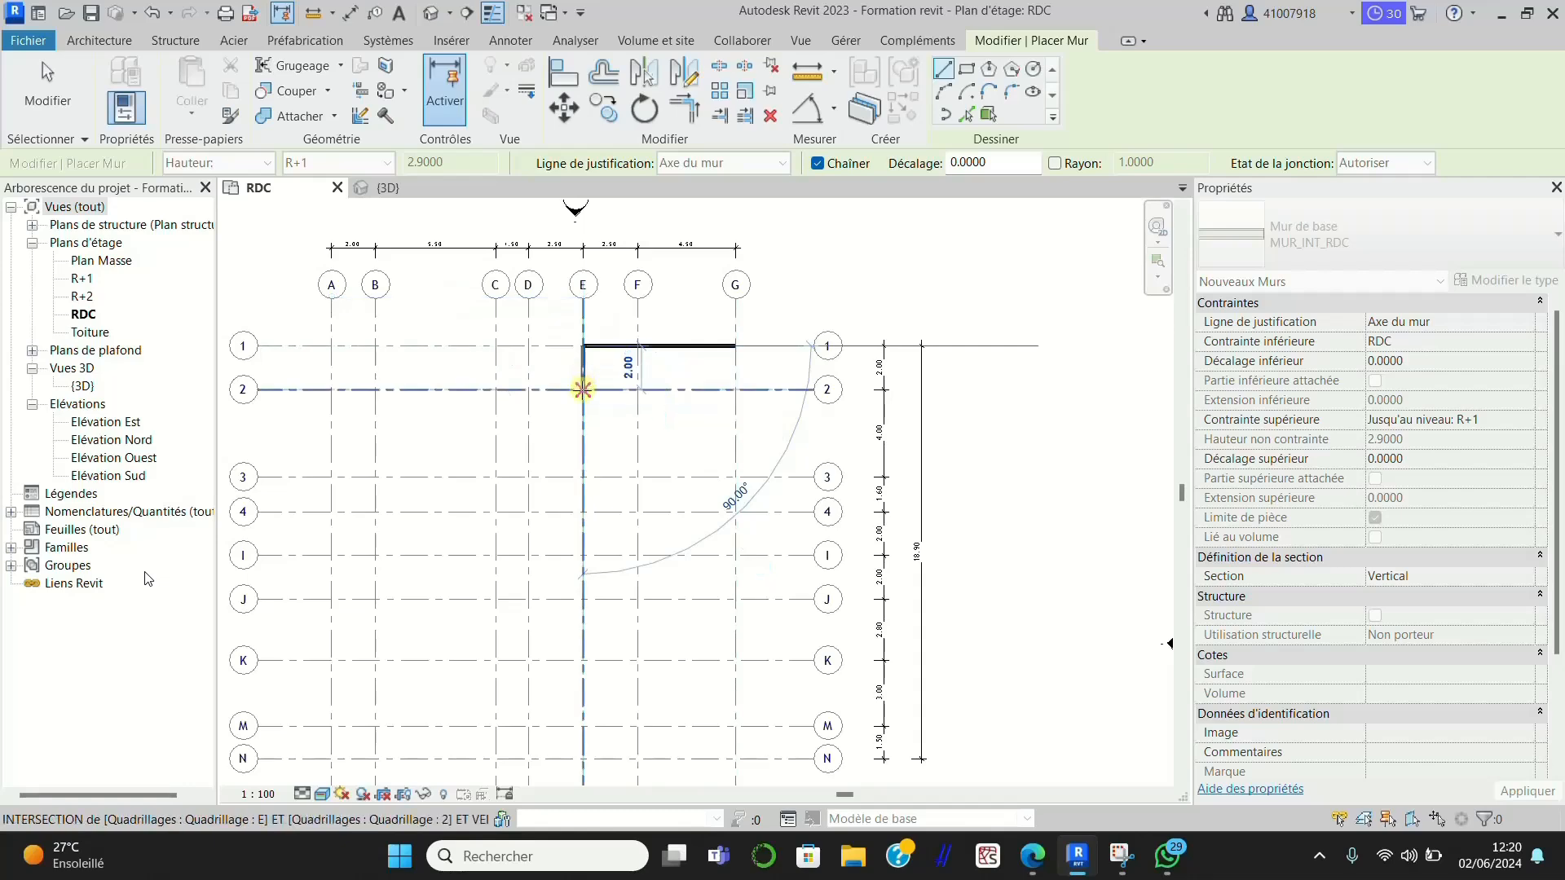
click(583, 388)
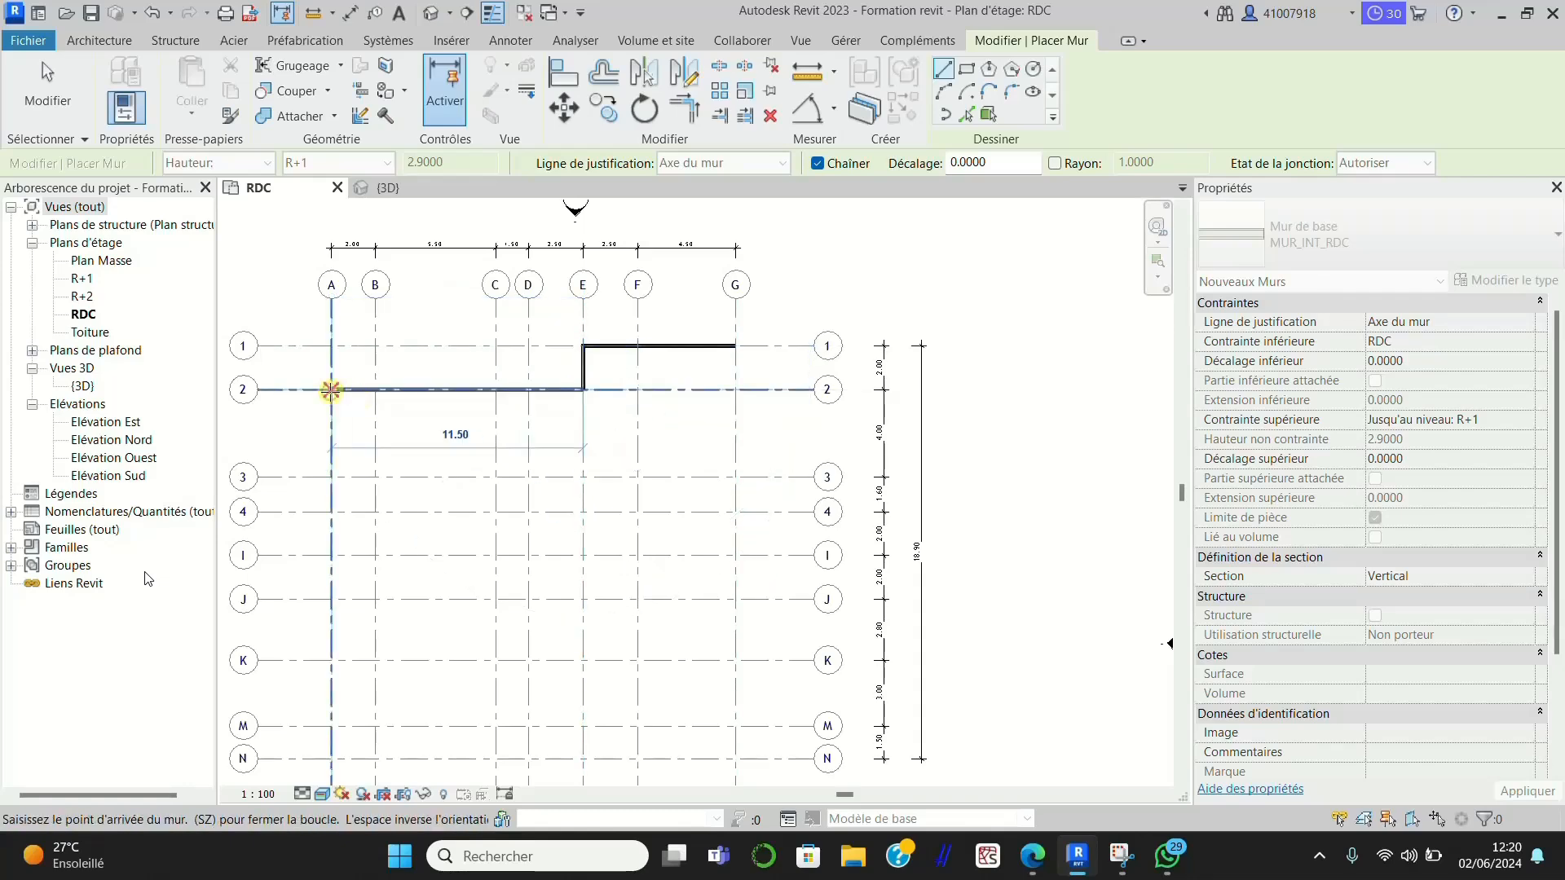
click(331, 389)
Step: Continue the wall chain along grid A to N, grid N to F, grid F to M, and grid M to G
scroll(506, 339, down, 3)
scroll(408, 574, up, 3)
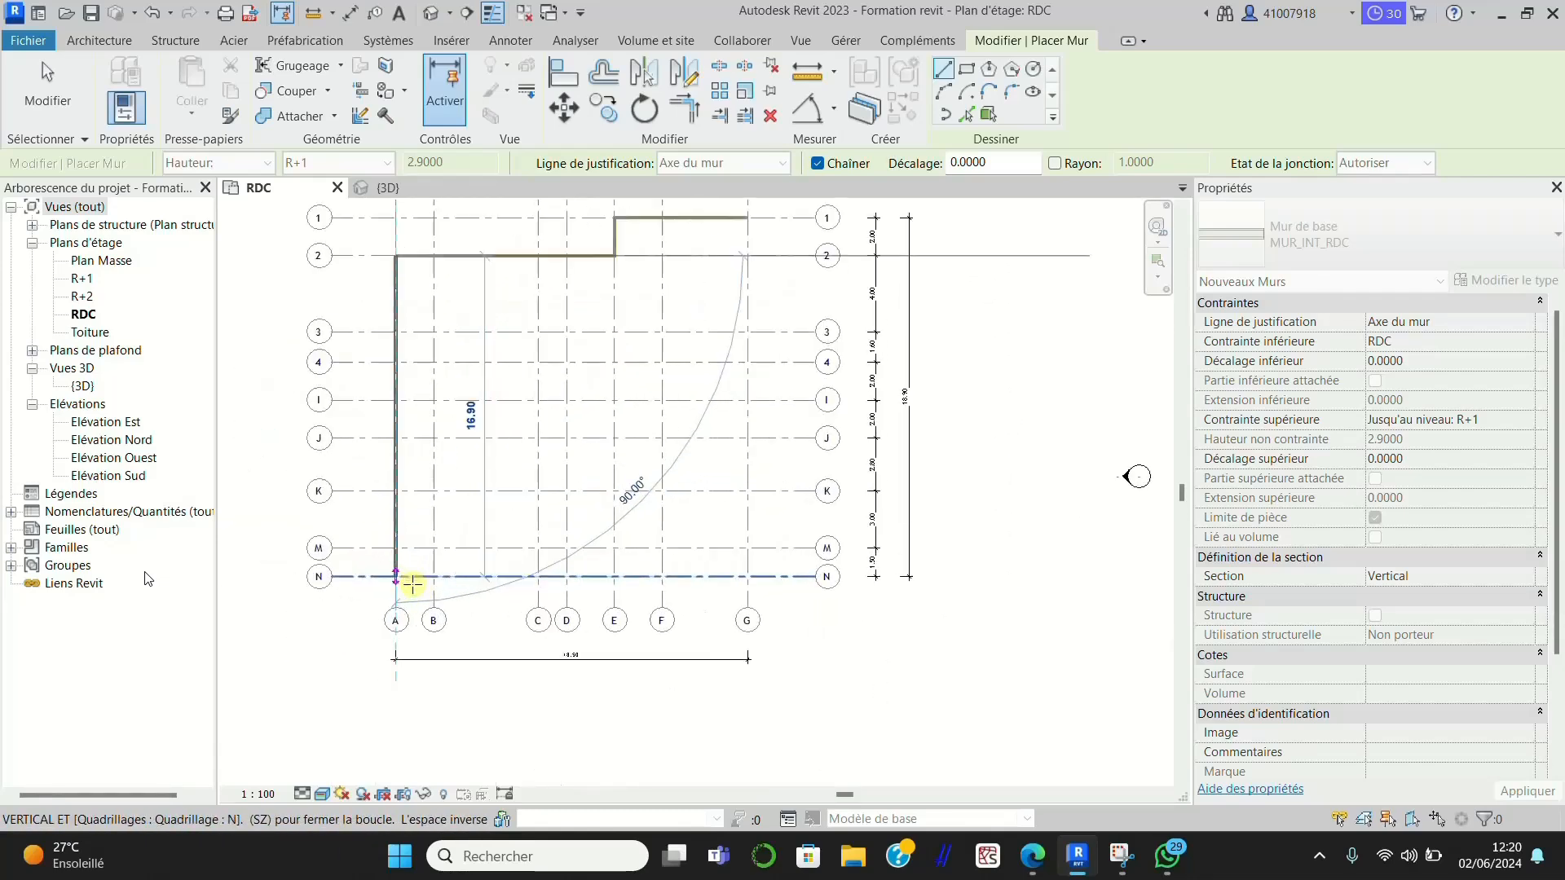
scroll(388, 574, up, 2)
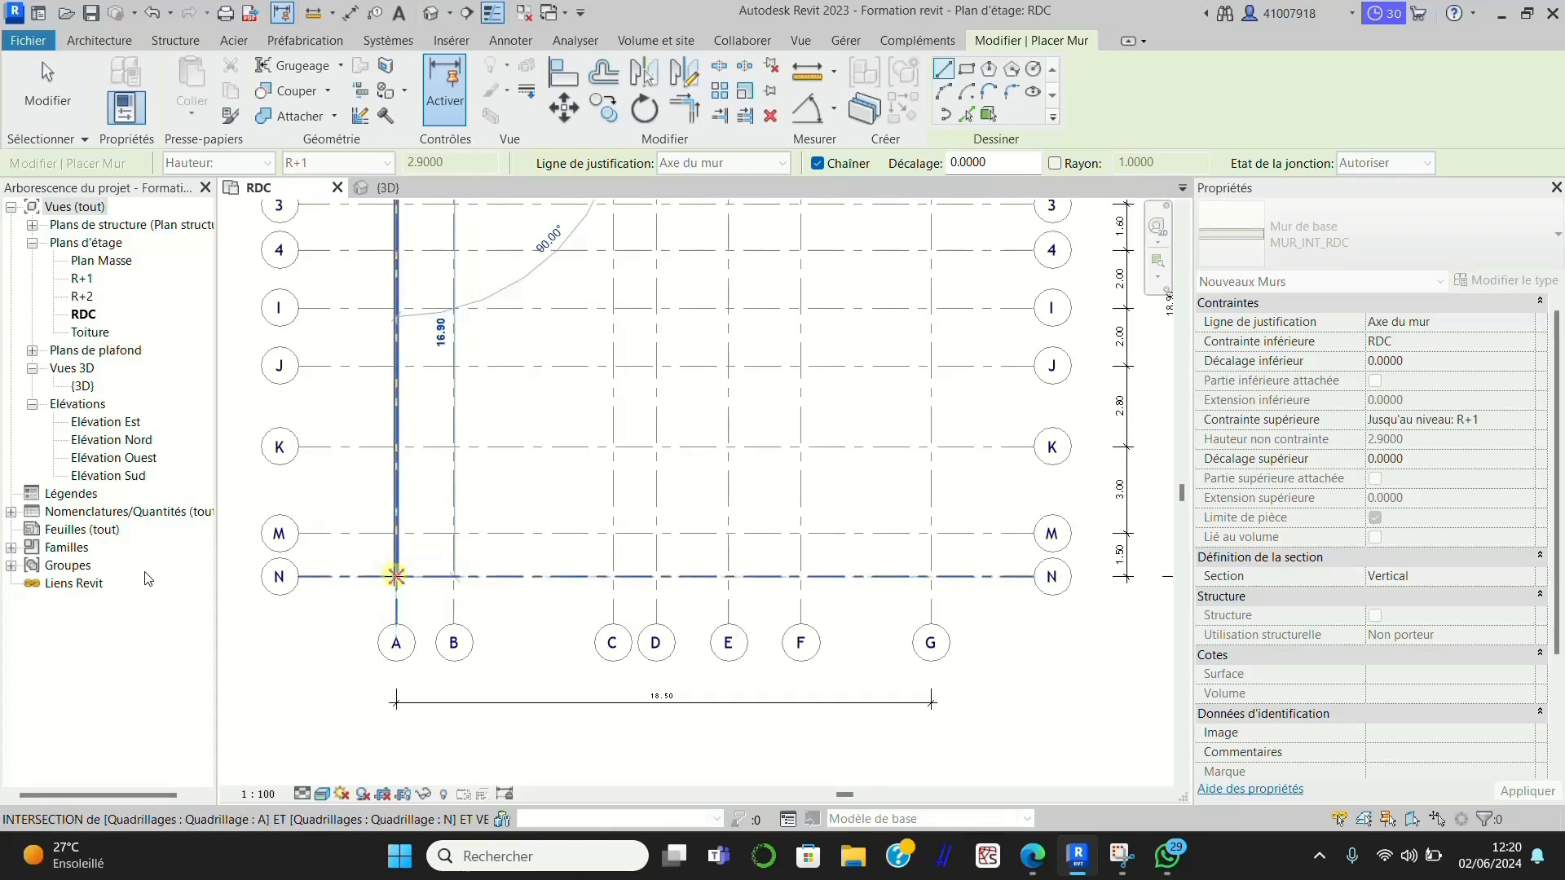
click(396, 576)
scroll(393, 576, down, 2)
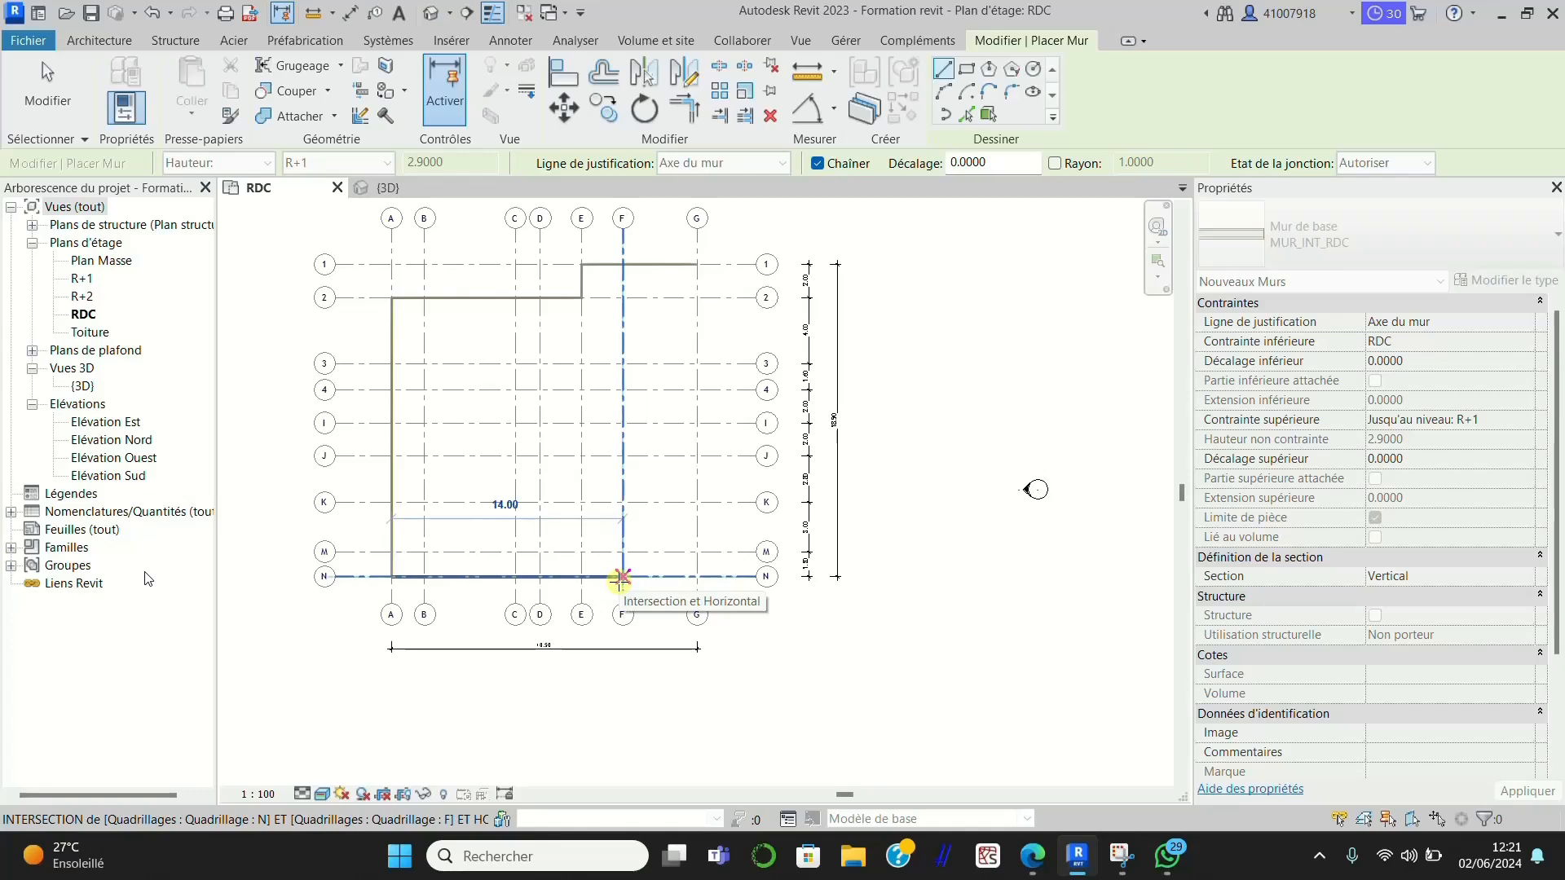
scroll(619, 577, up, 2)
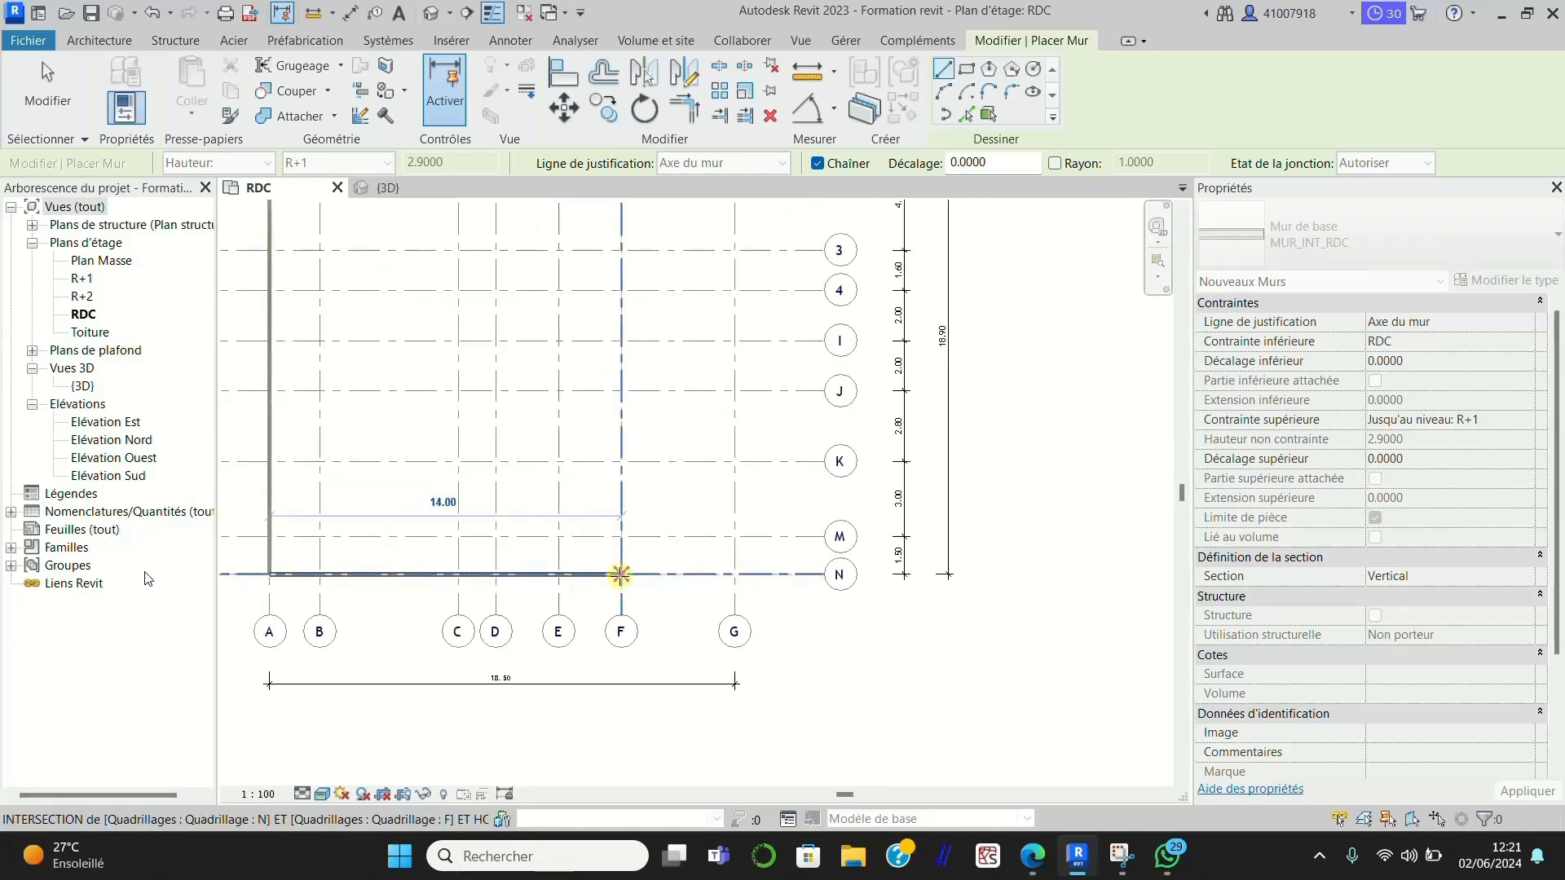
click(620, 575)
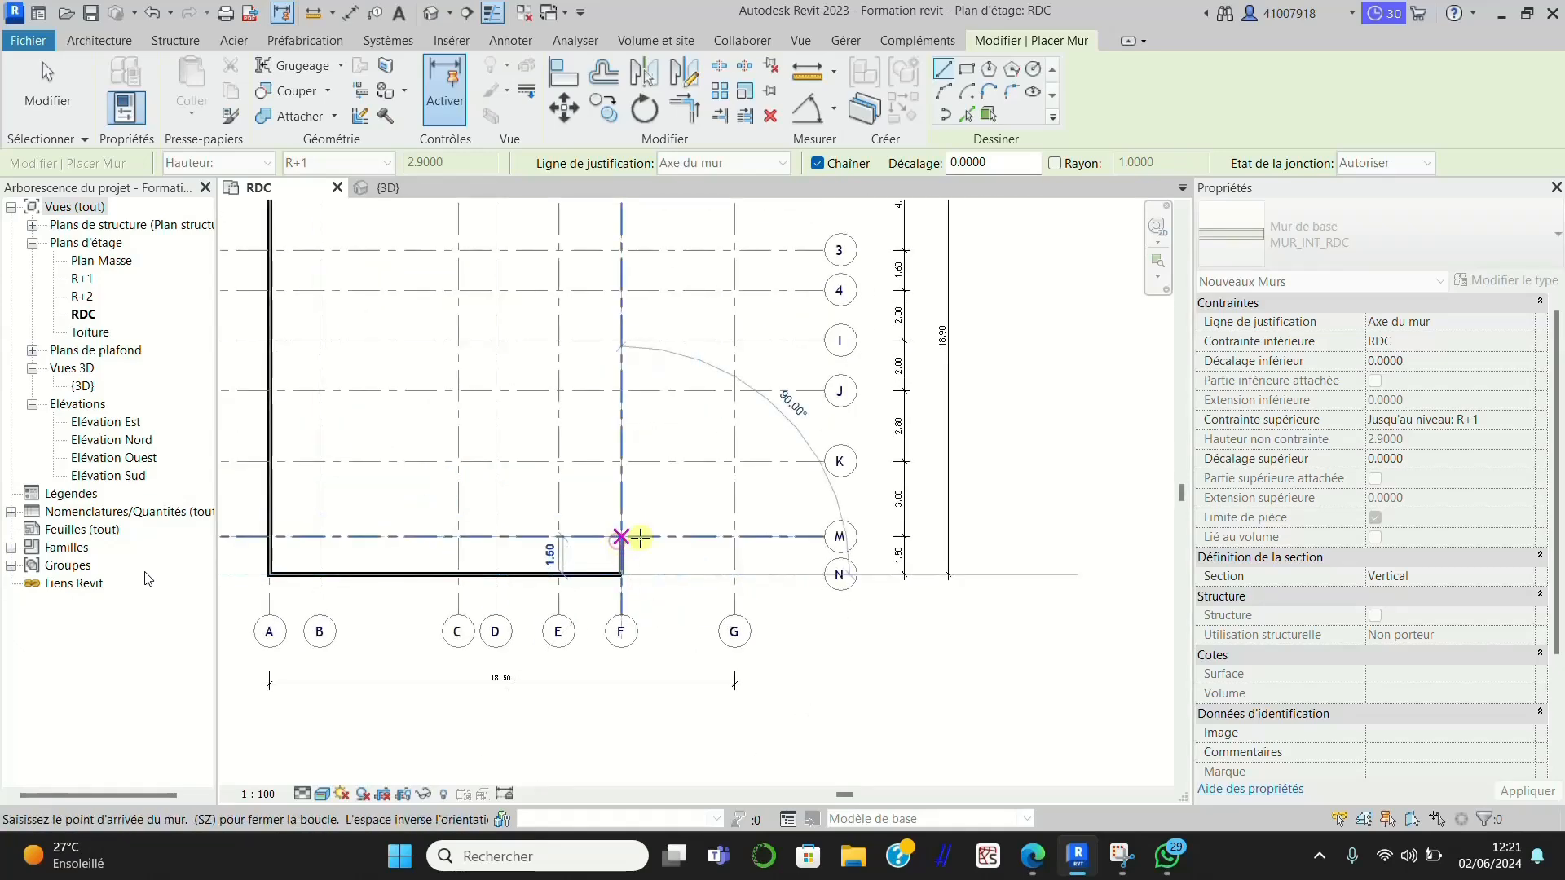
click(623, 536)
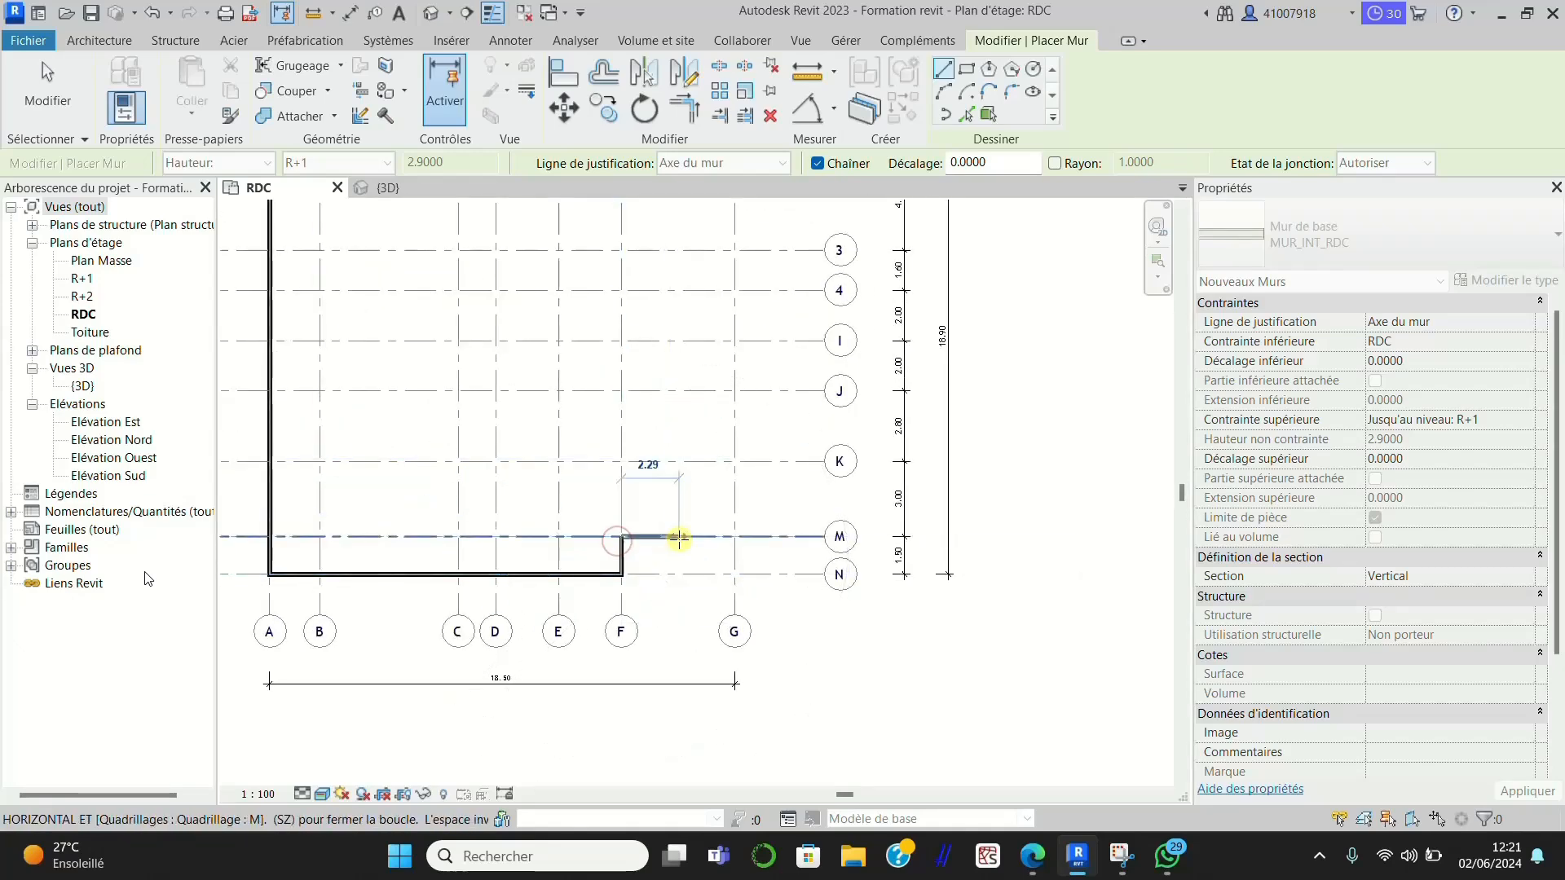
click(735, 536)
Step: Close the perimeter wall loop along grid G from grid M to the wall end at grid 1
scroll(714, 554, down, 2)
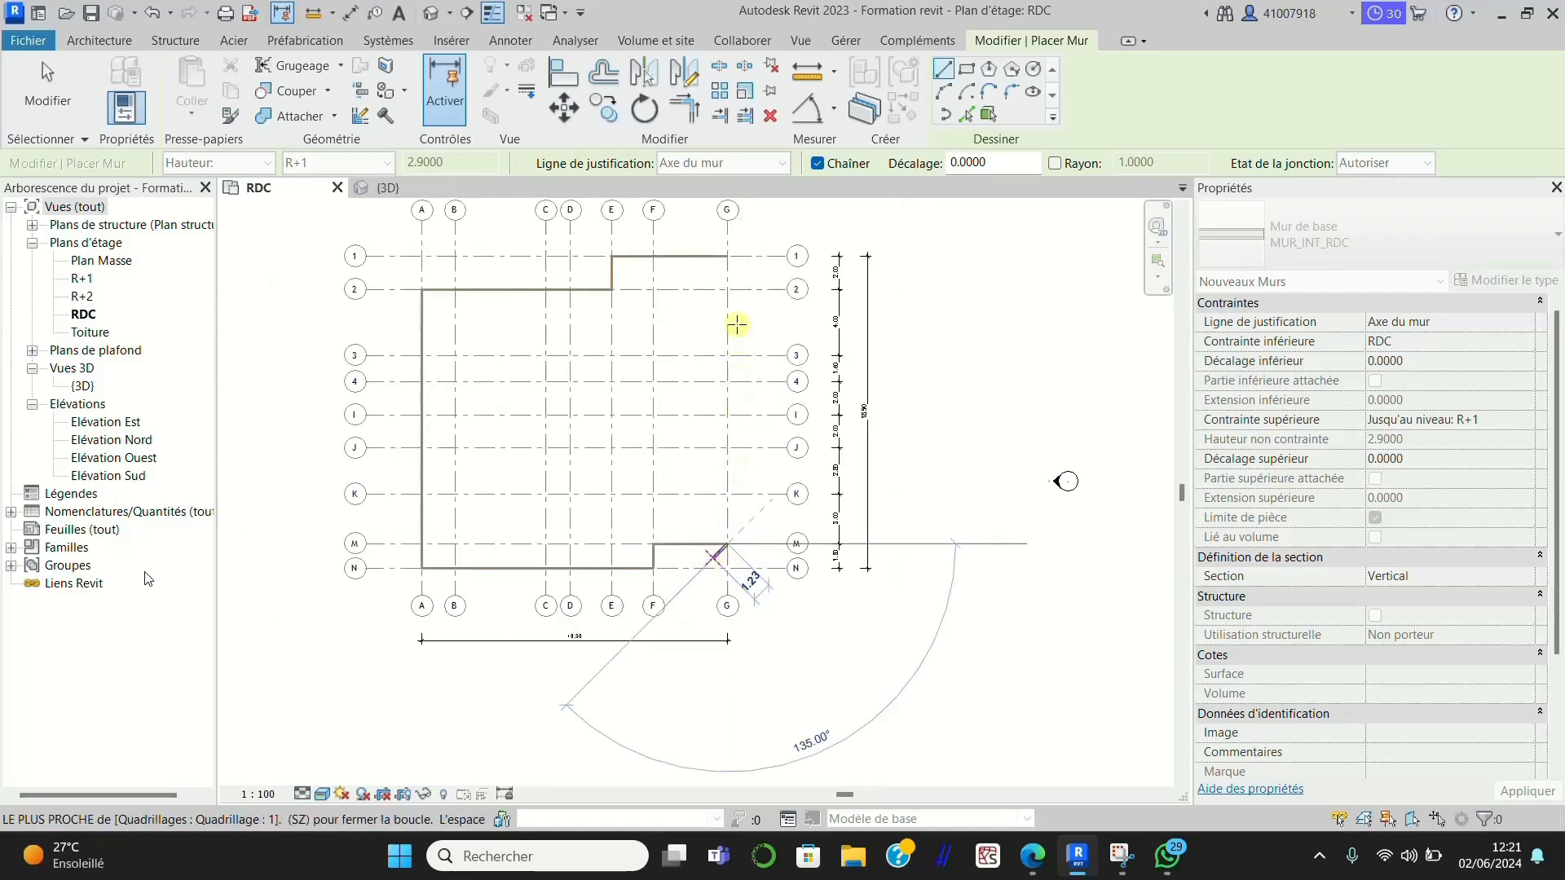
click(724, 329)
scroll(725, 329, up, 5)
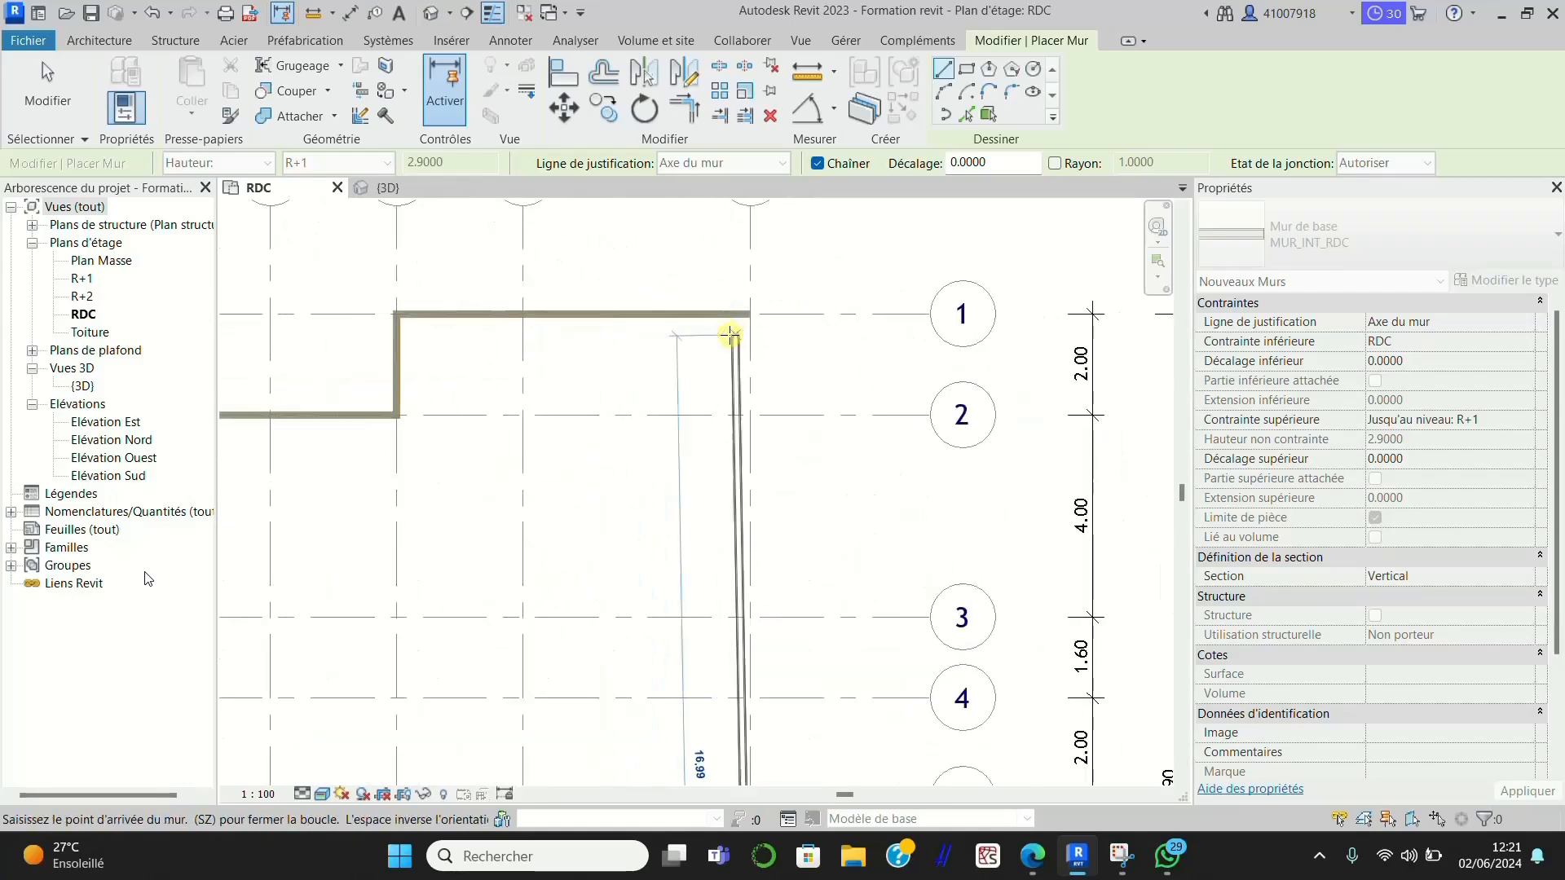
scroll(764, 300, up, 3)
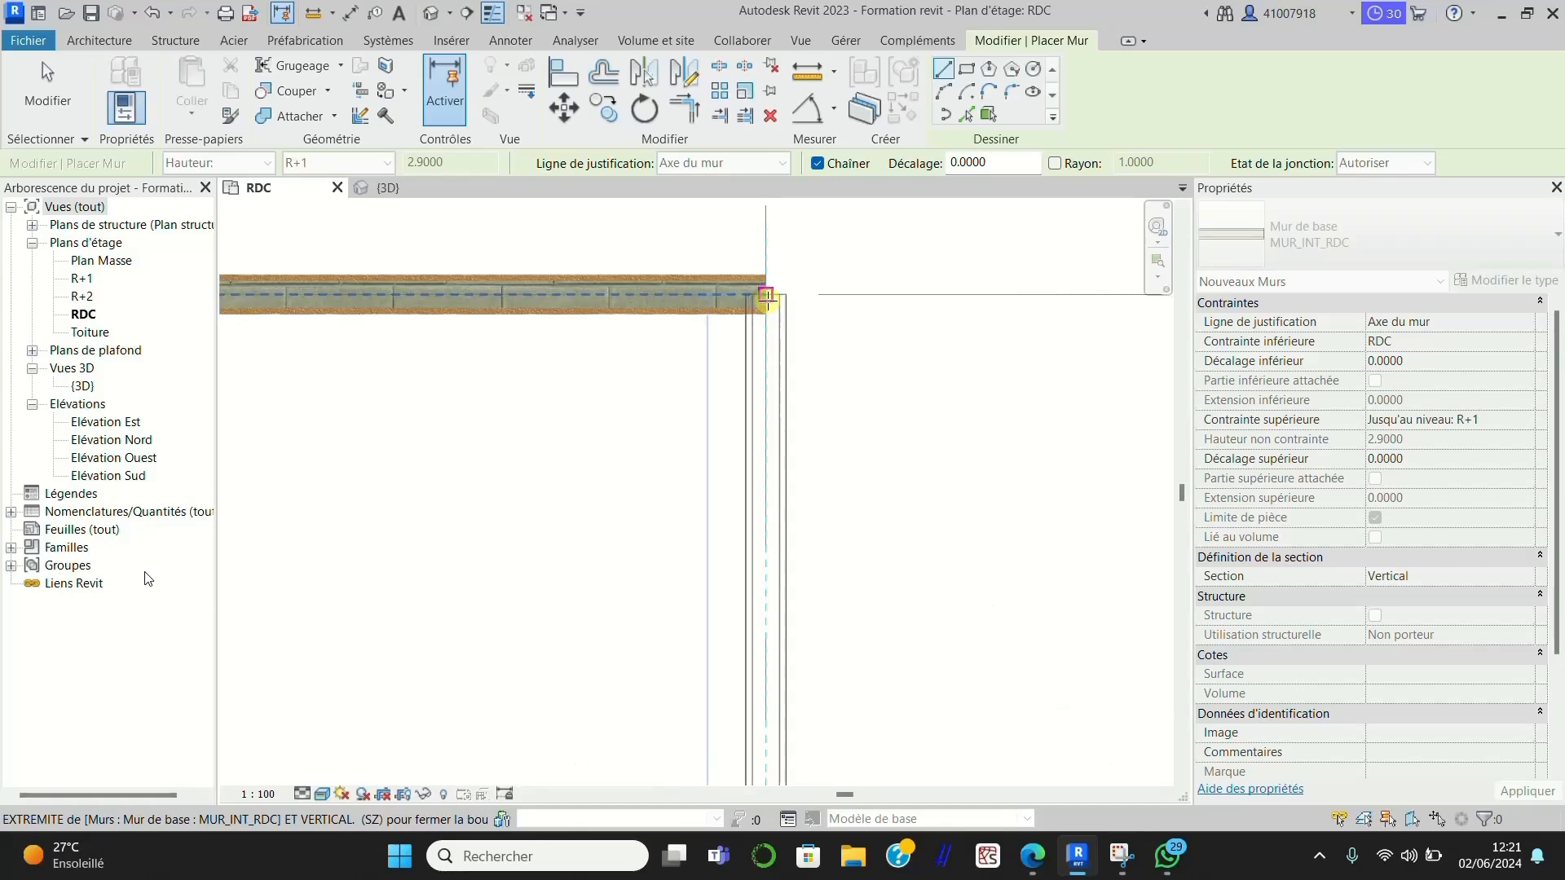
click(767, 298)
scroll(823, 265, down, 8)
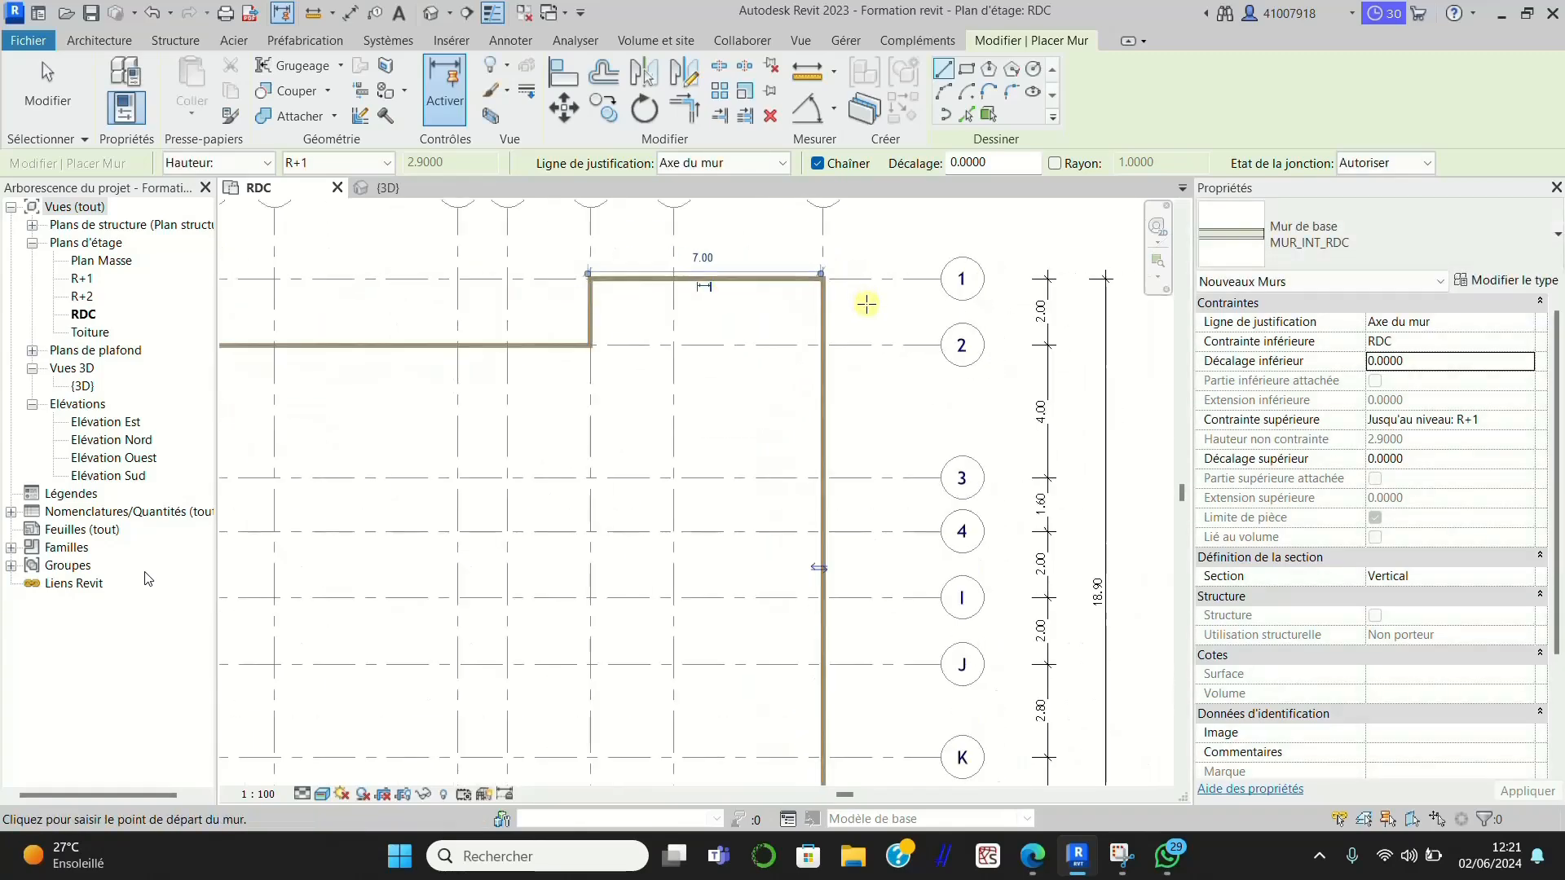
Step: Draw interior MUR_INT_RDC walls along grid 3 from G to E and along grid E from 3 to 2
scroll(594, 538, up, 1)
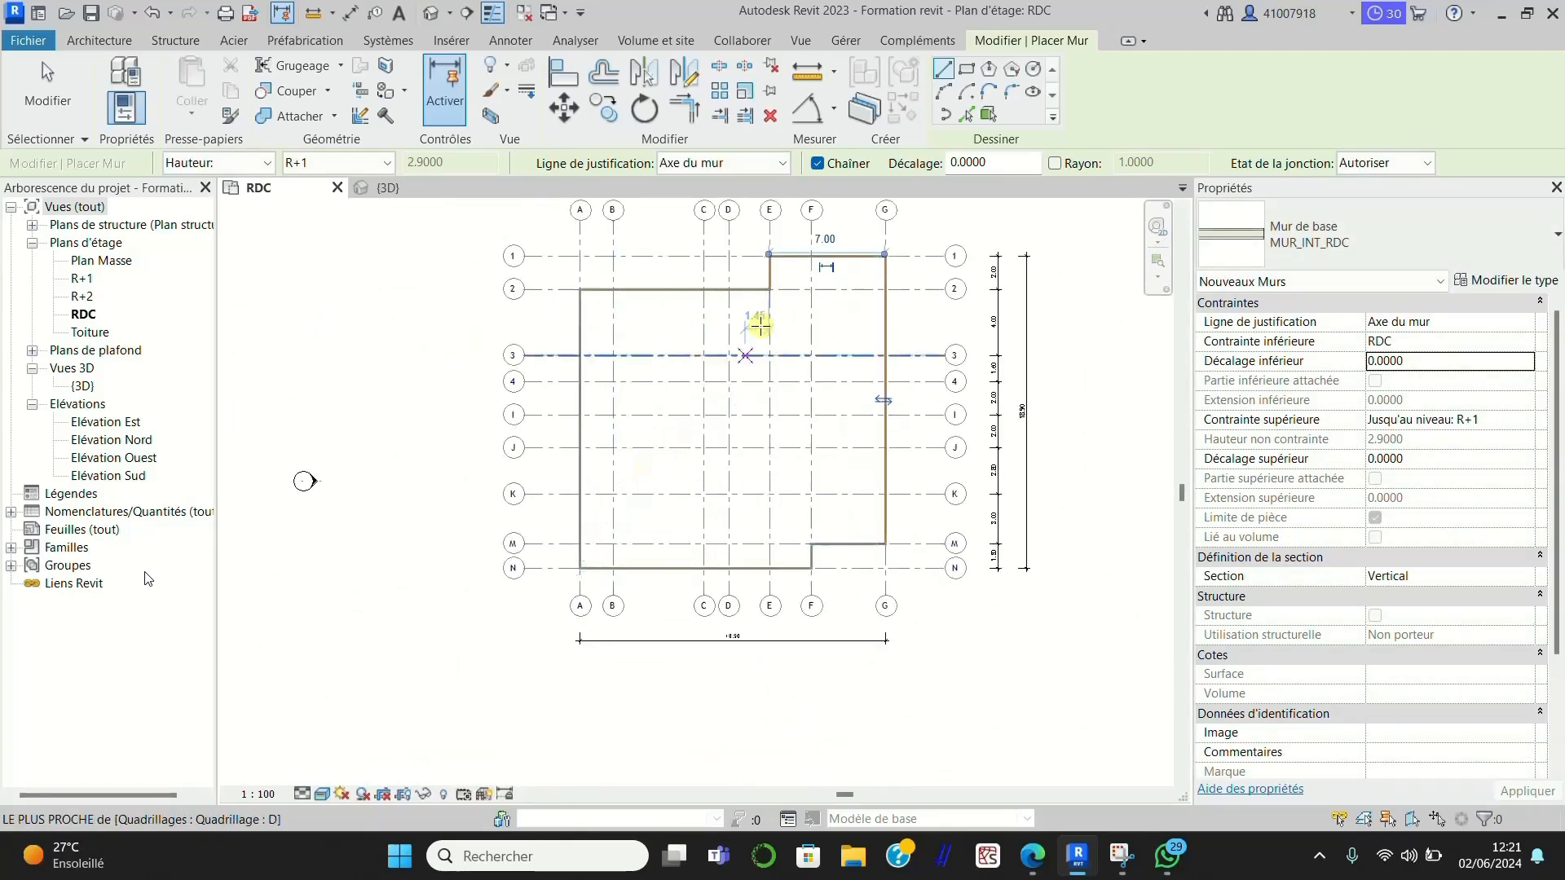
scroll(843, 306, up, 1)
scroll(844, 306, up, 1)
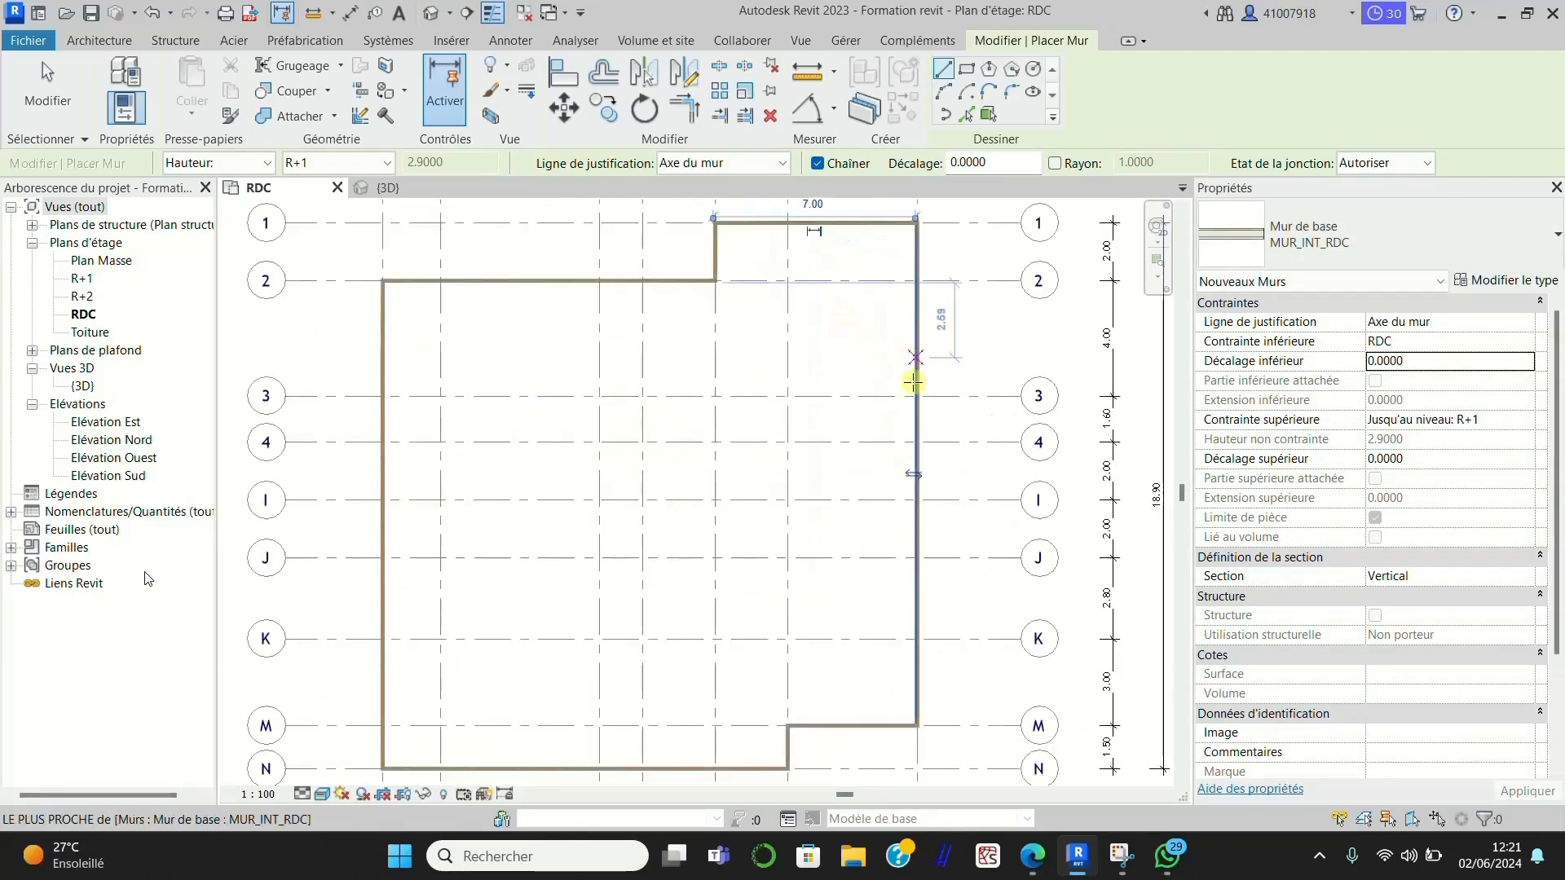
click(856, 399)
click(715, 396)
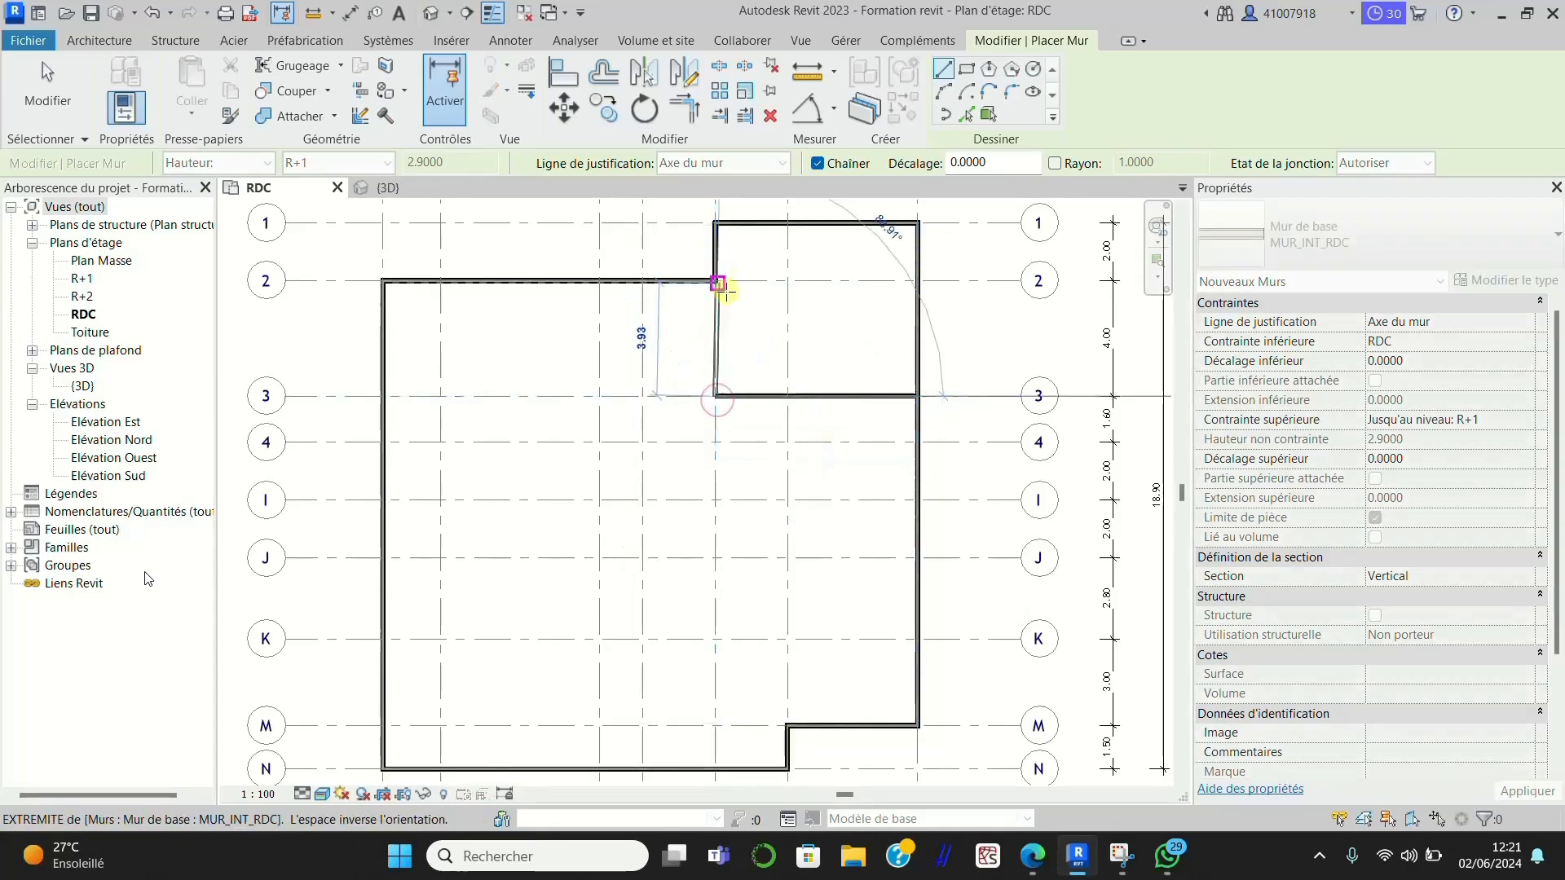
scroll(717, 290, up, 2)
click(716, 271)
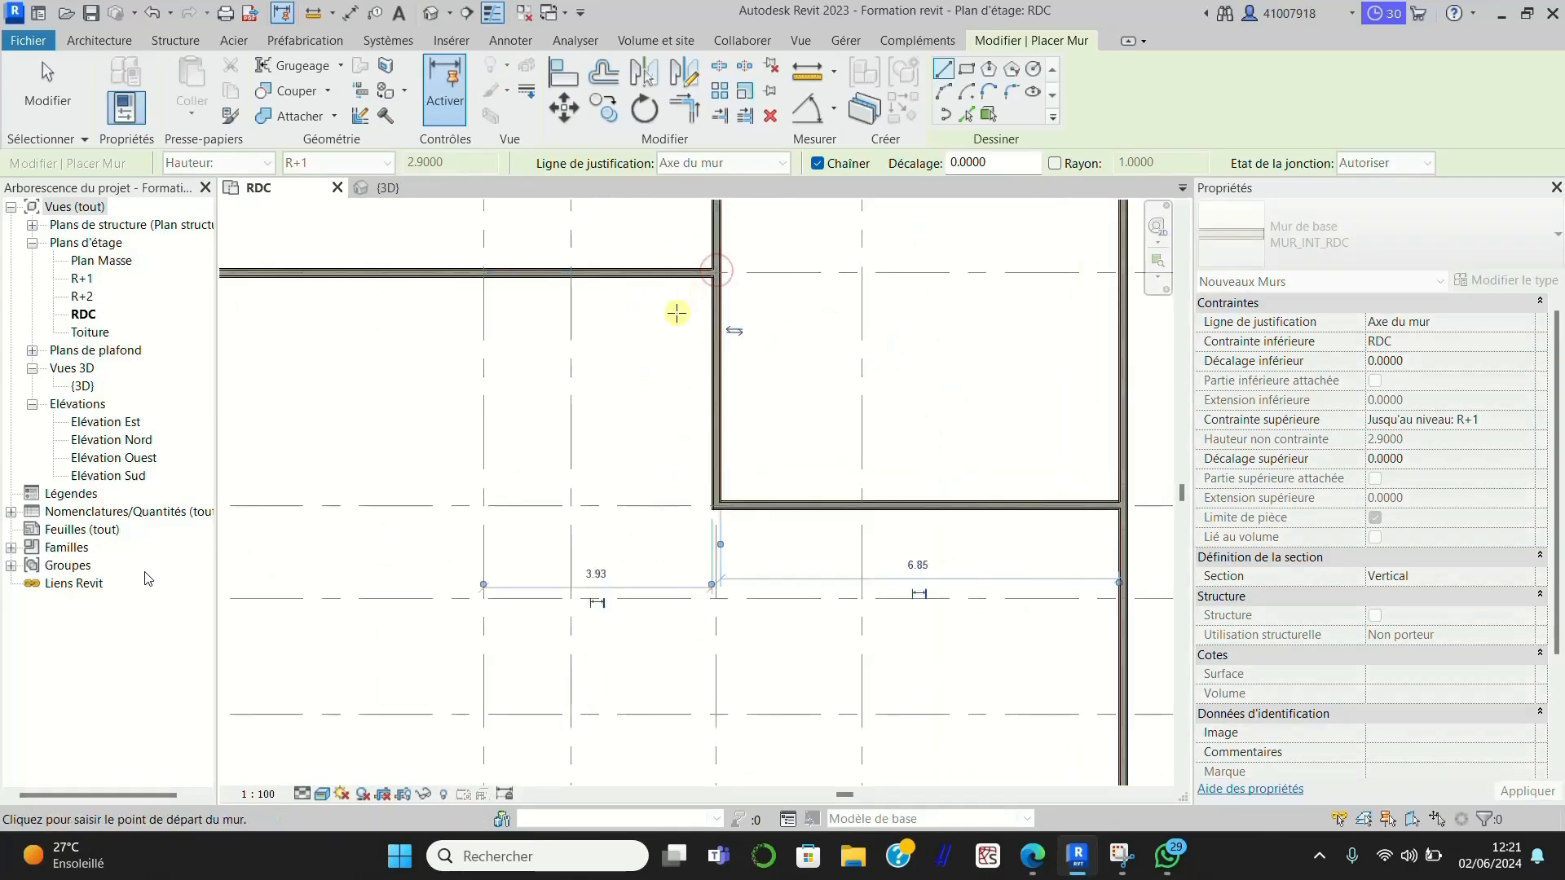
Step: Draw MUR_INT_RDC walls along grid I from G to E, grid E to K, grid K to F, and grid F to M
scroll(743, 334, down, 5)
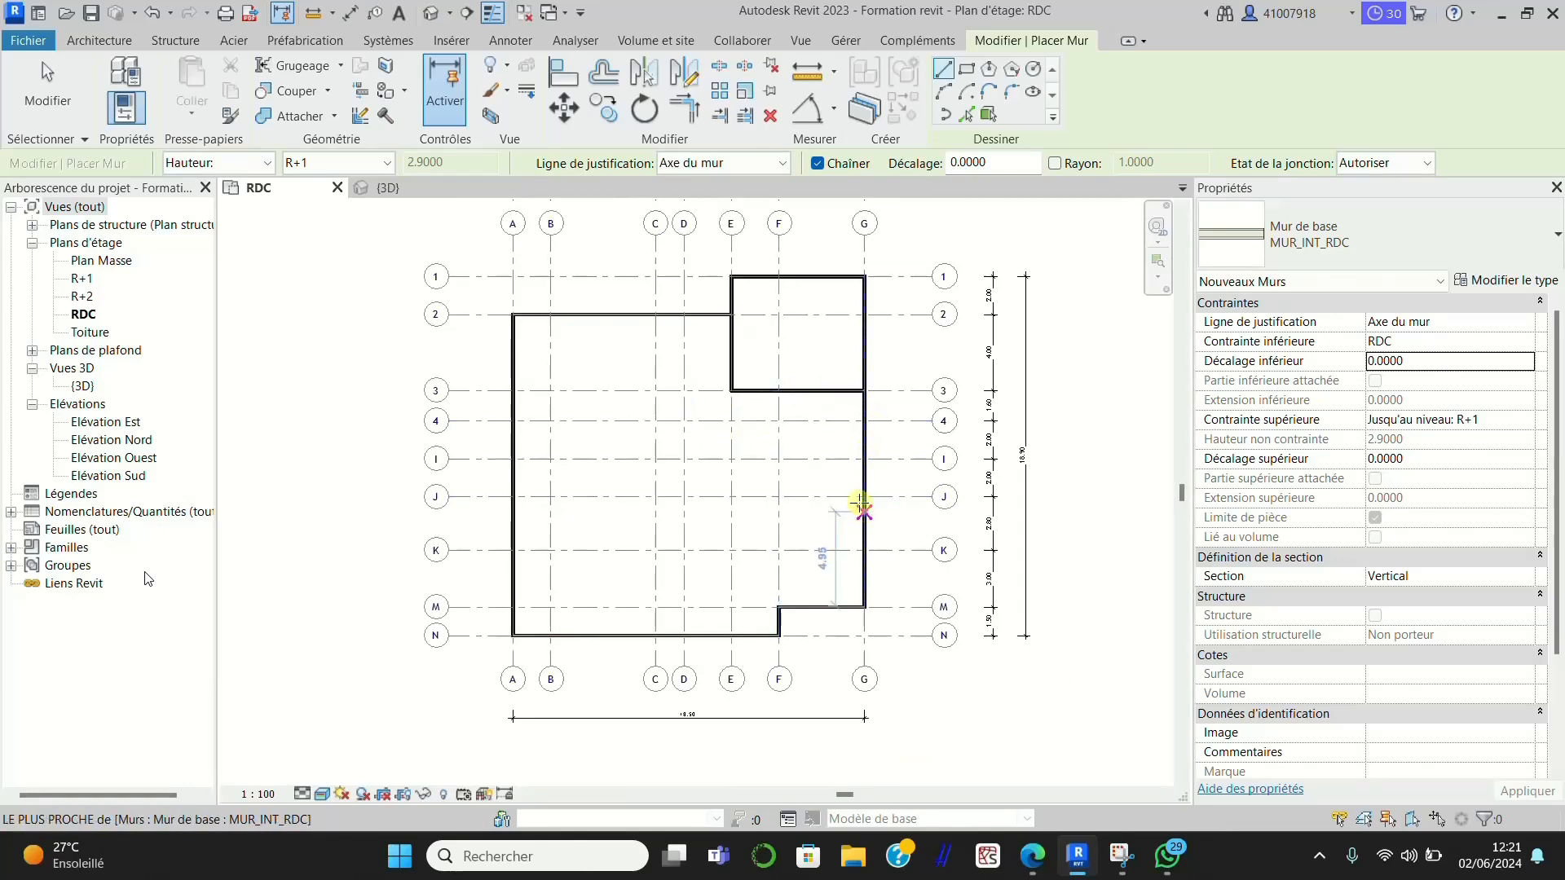
scroll(862, 485, up, 2)
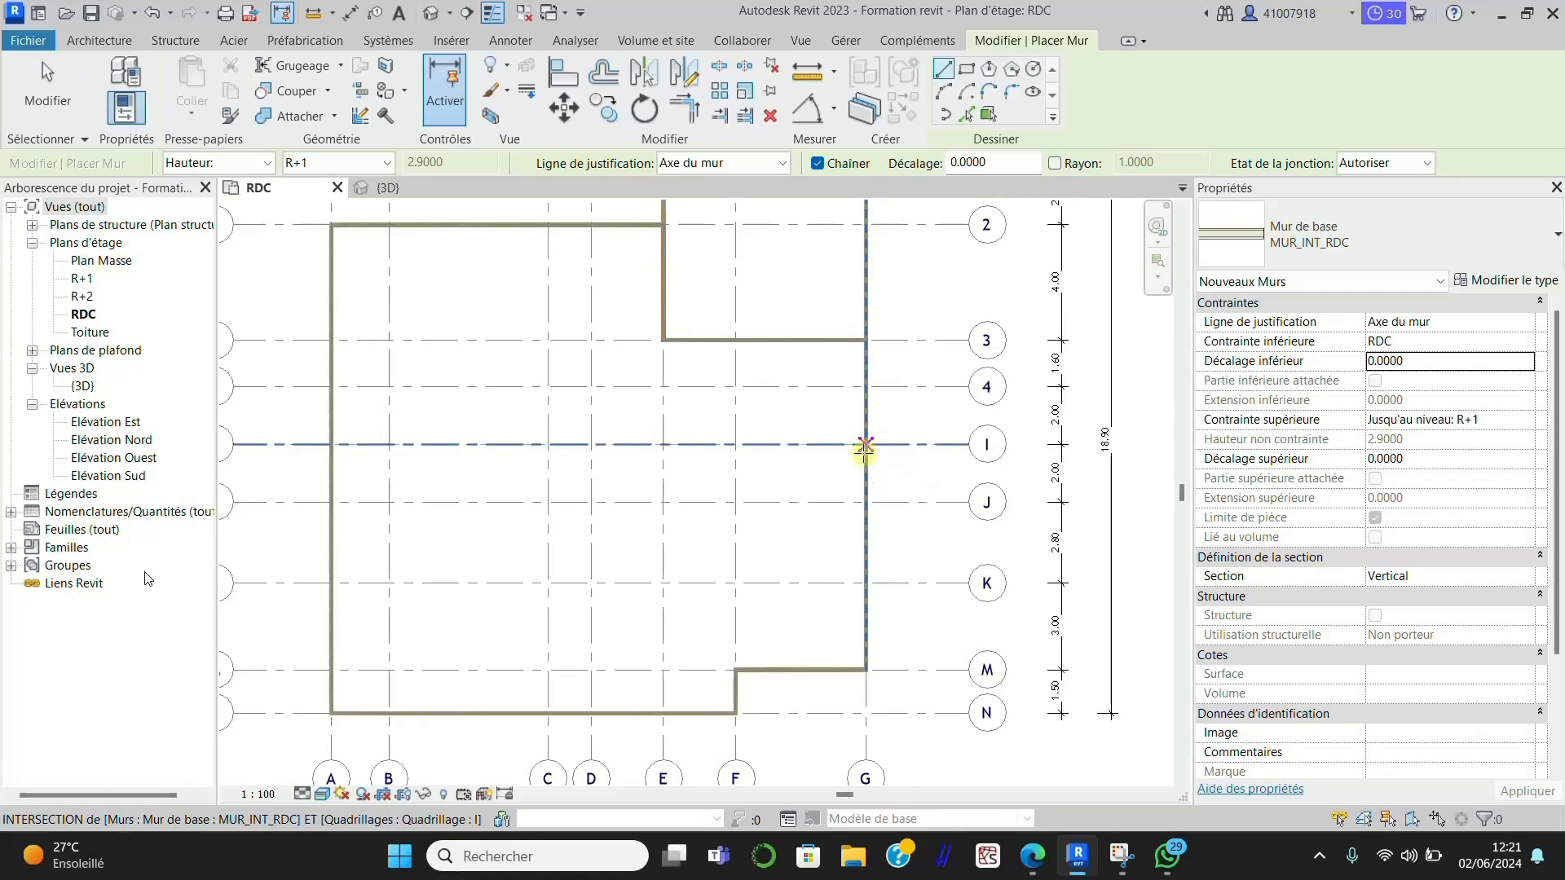
click(866, 446)
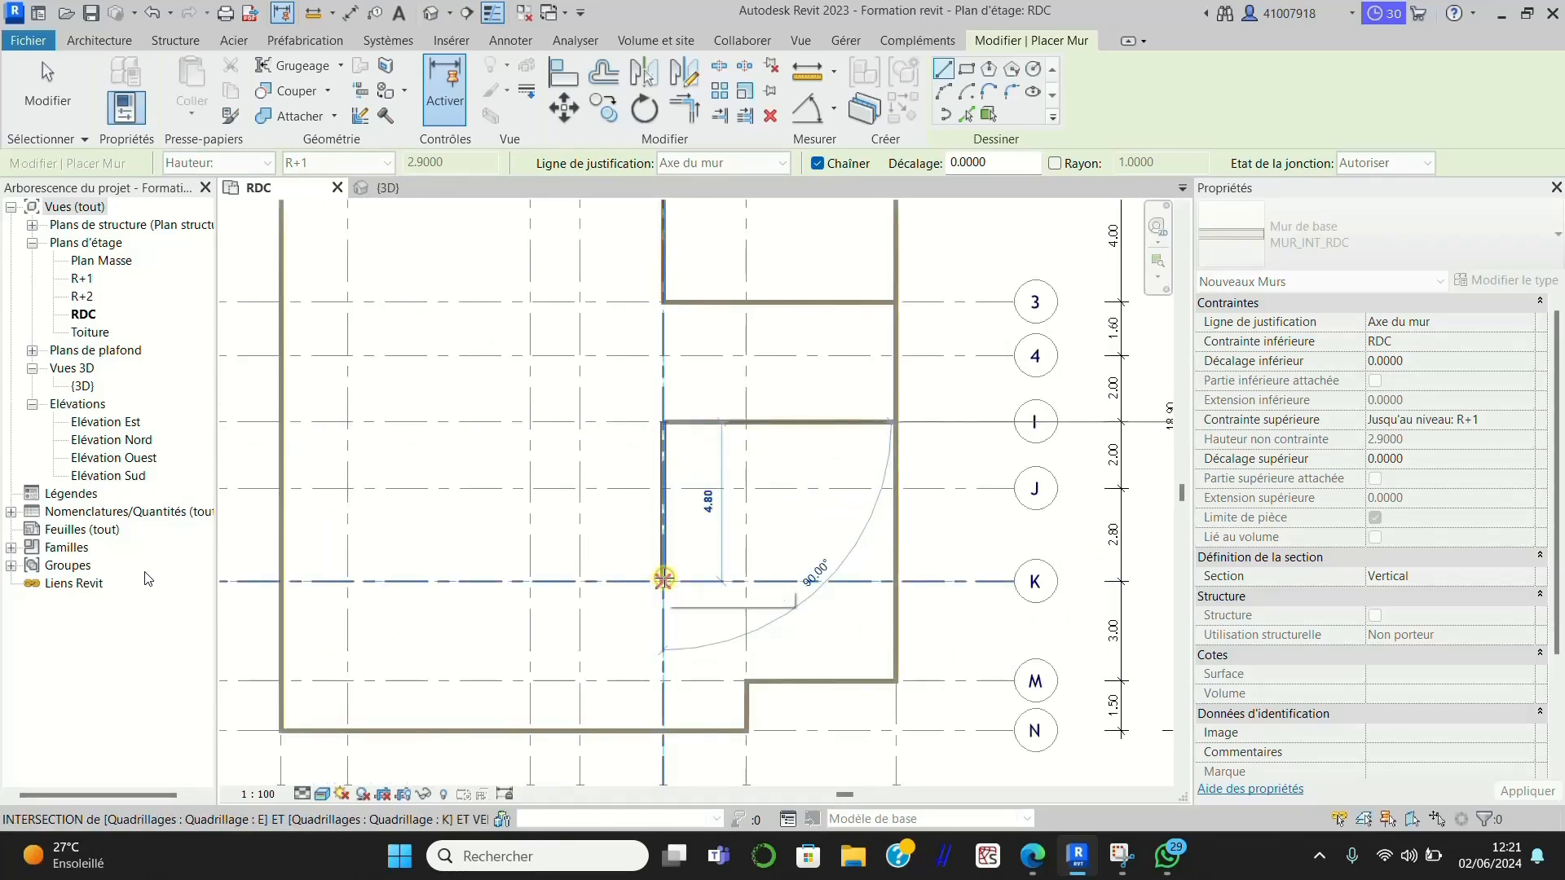
click(664, 579)
click(746, 581)
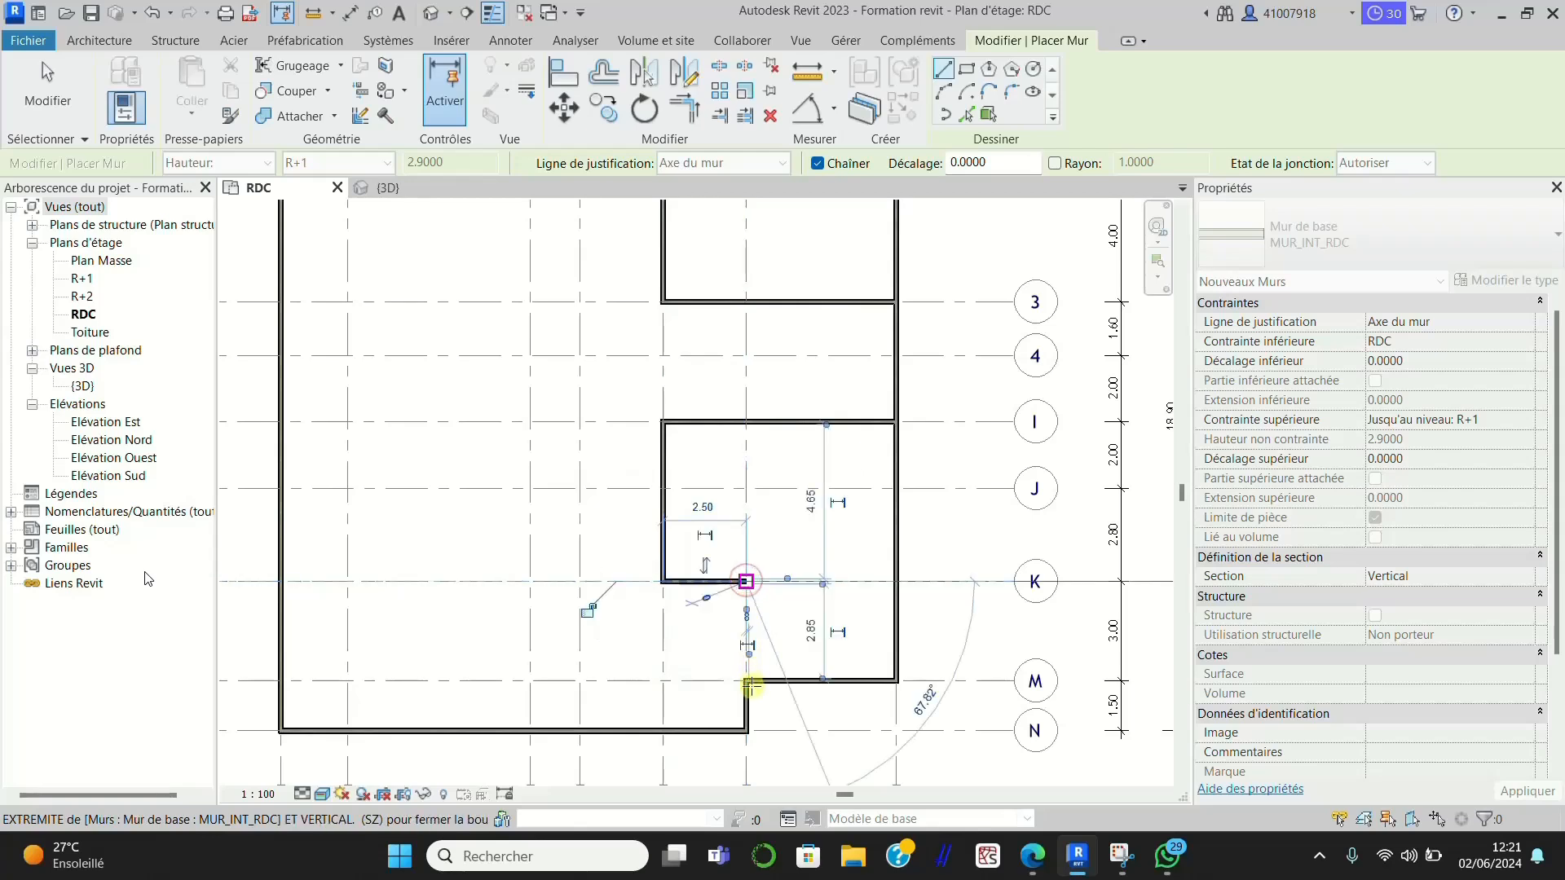
scroll(750, 687, up, 5)
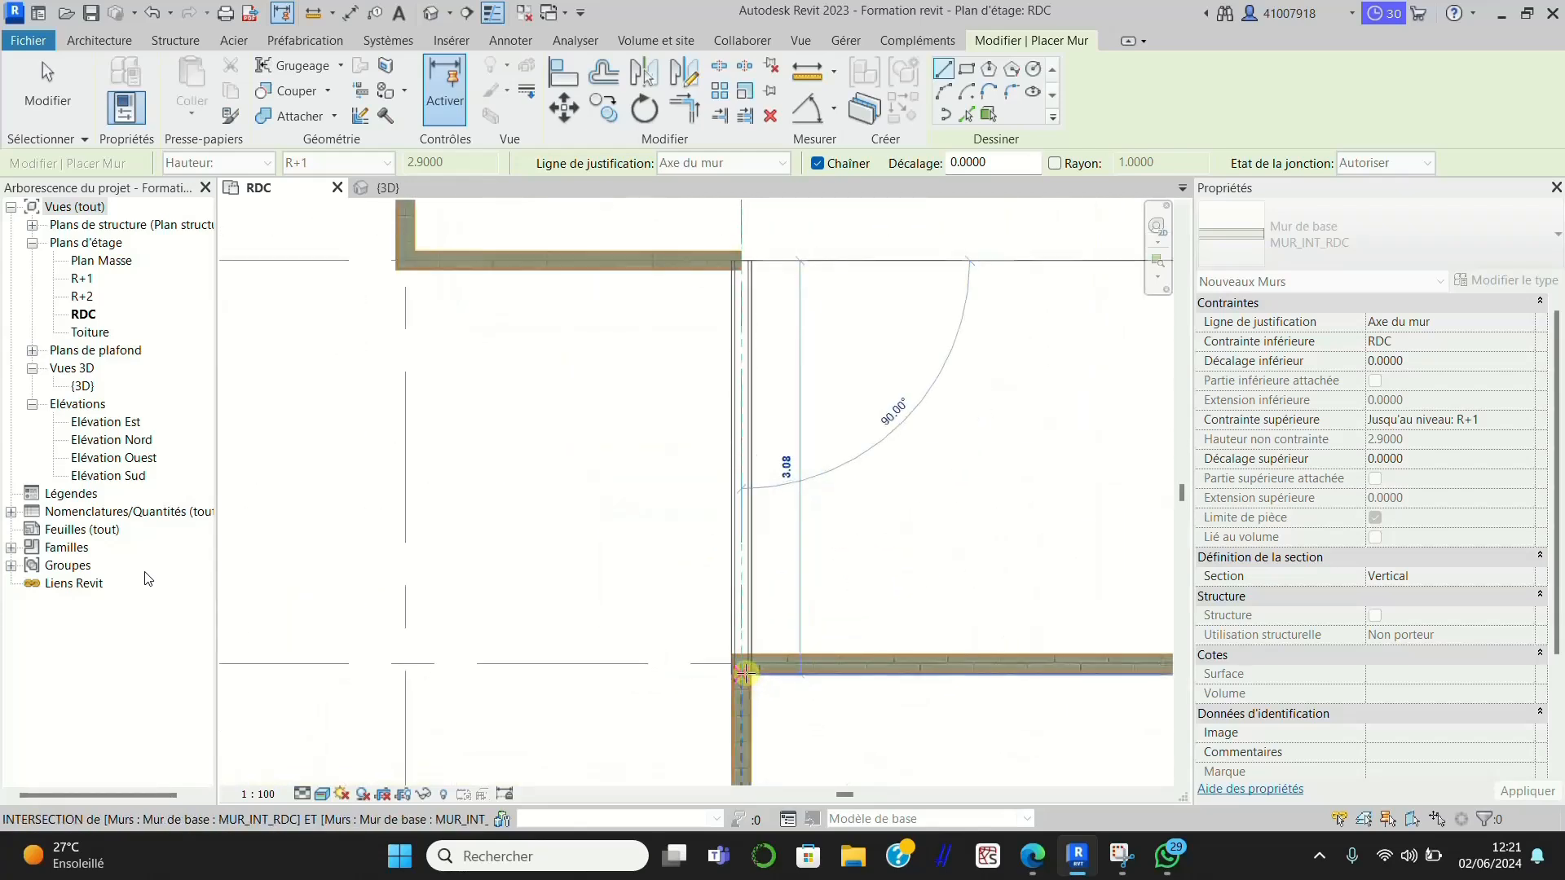
click(742, 665)
Step: Draw MUR_INT_RDC walls along grid C from grid 2 to 4 and along grid 4 from C to A
scroll(754, 630, down, 4)
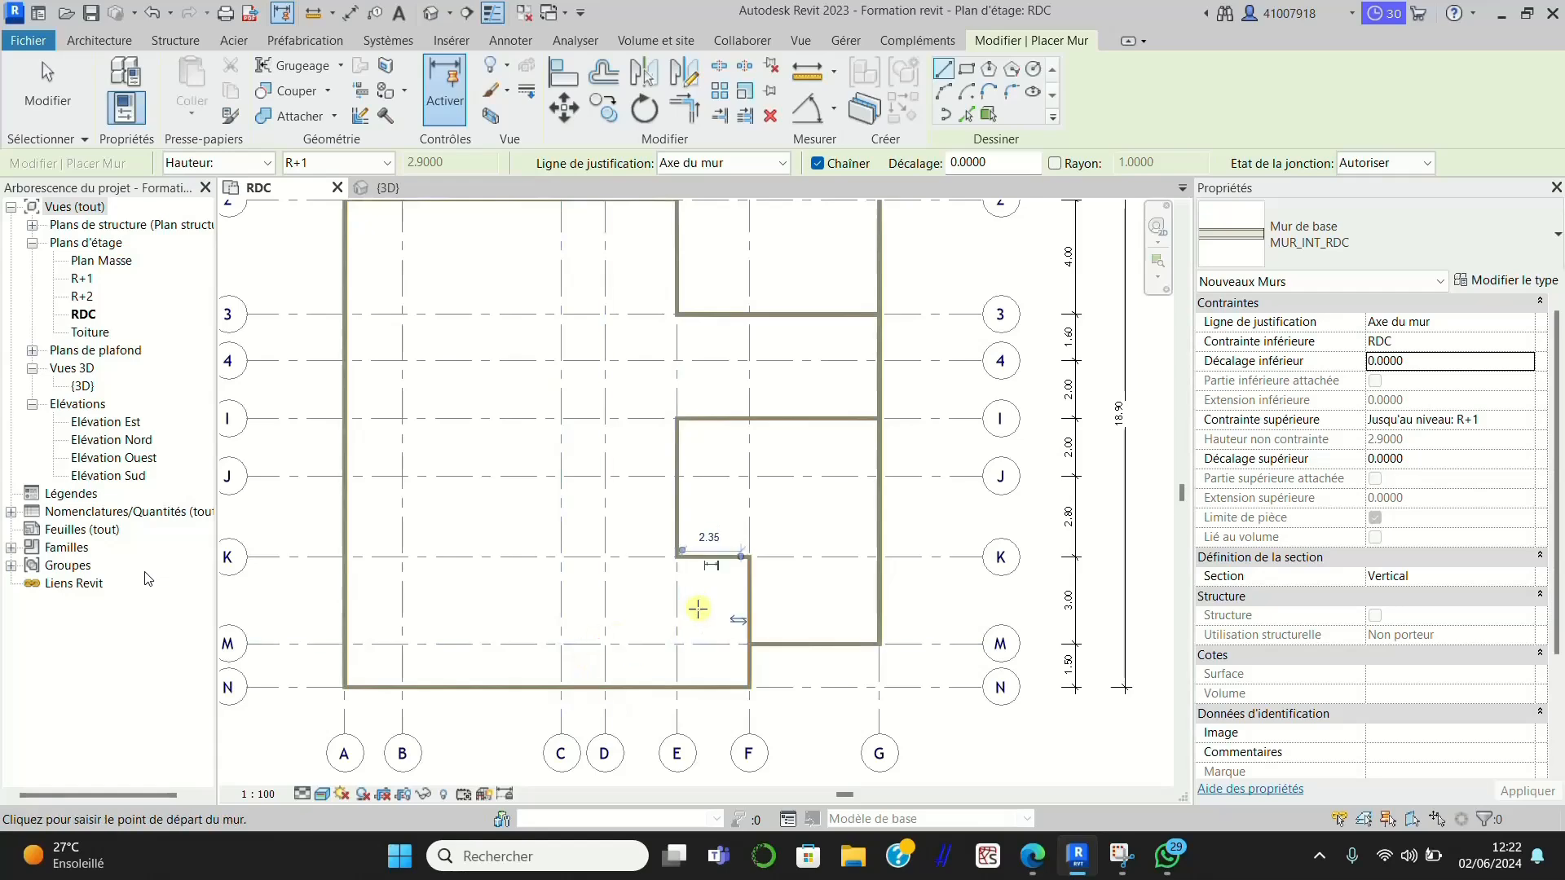
scroll(632, 644, down, 4)
scroll(617, 483, up, 2)
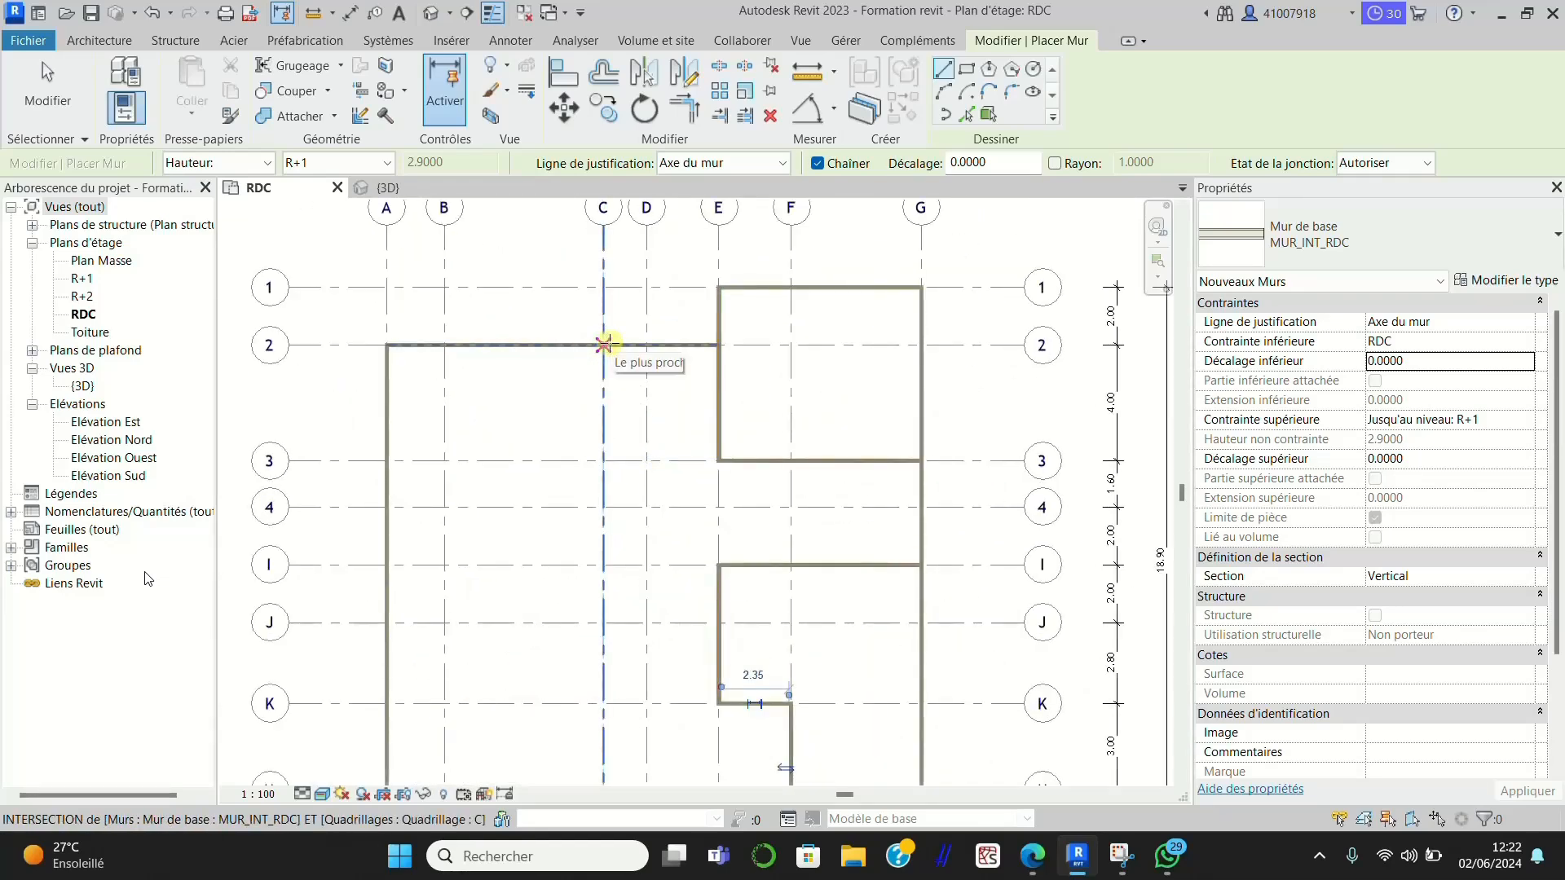
click(604, 343)
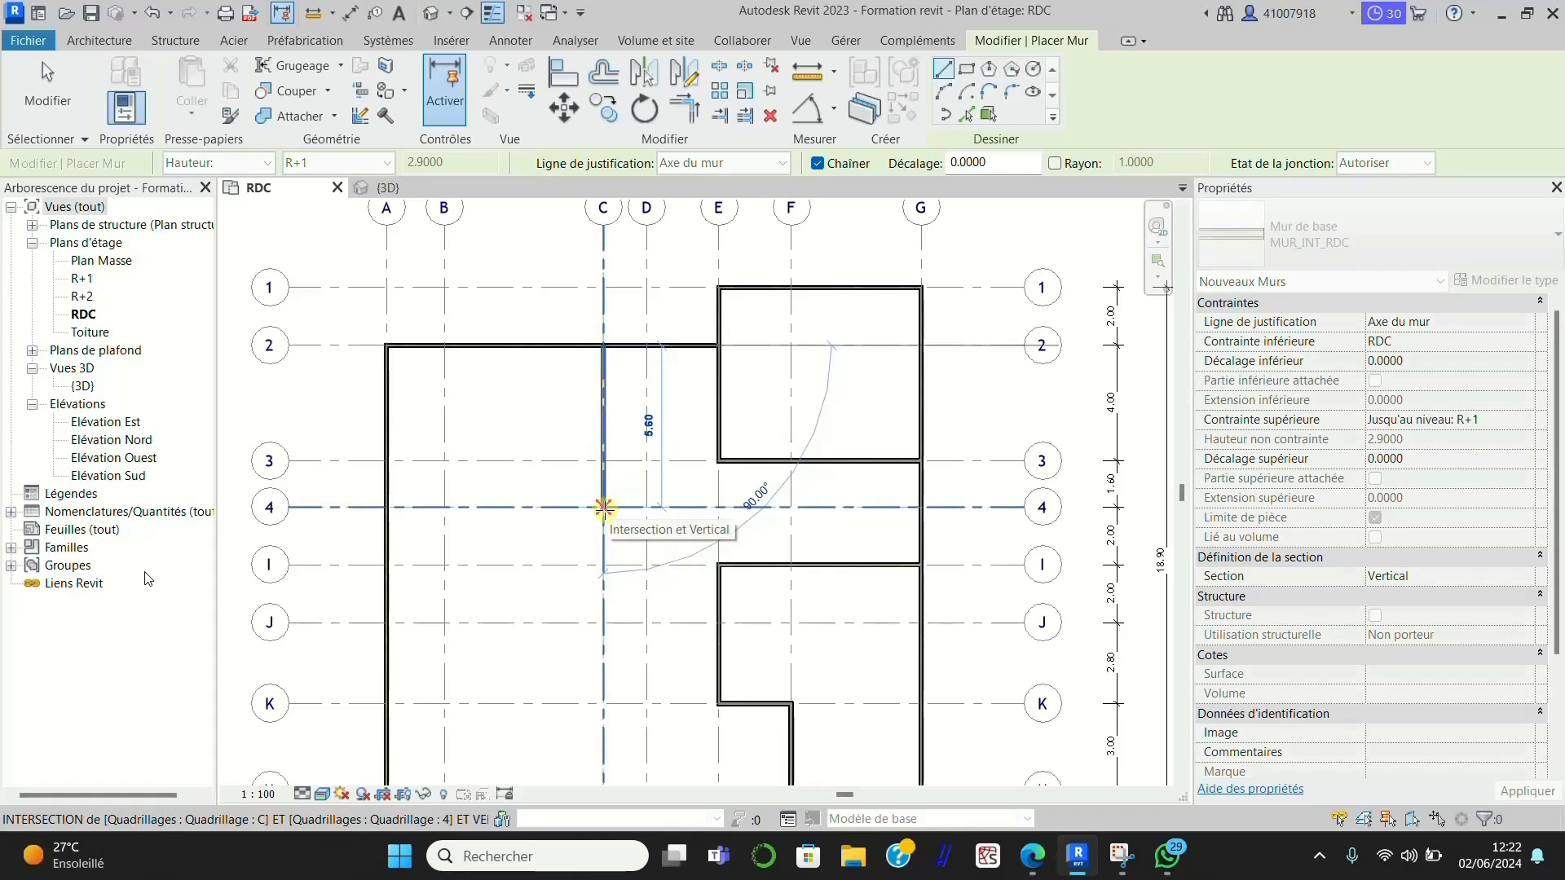
click(604, 507)
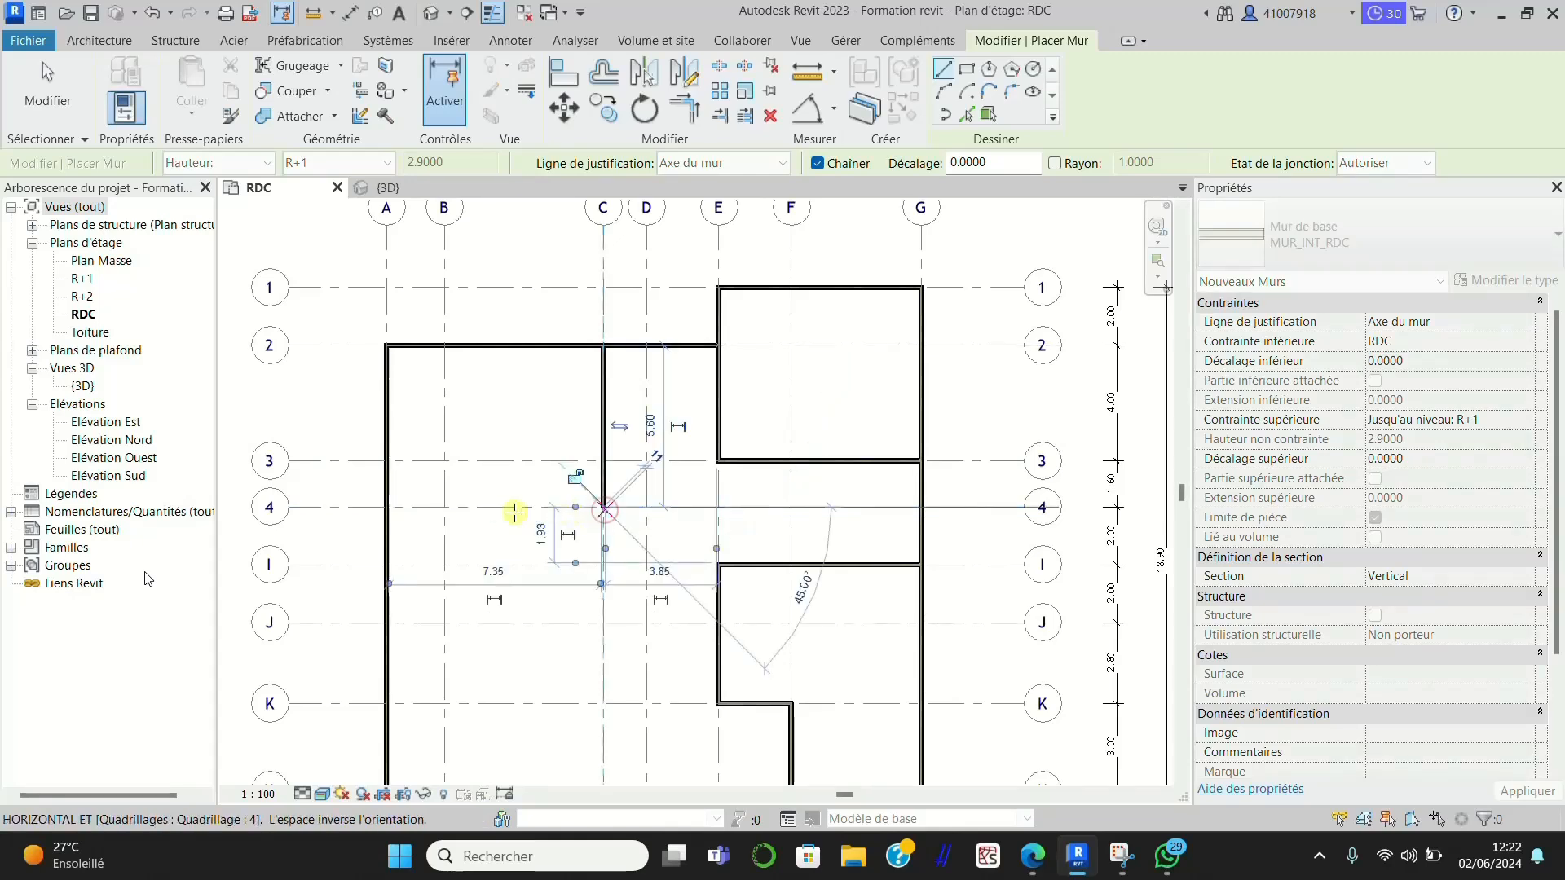
click(385, 507)
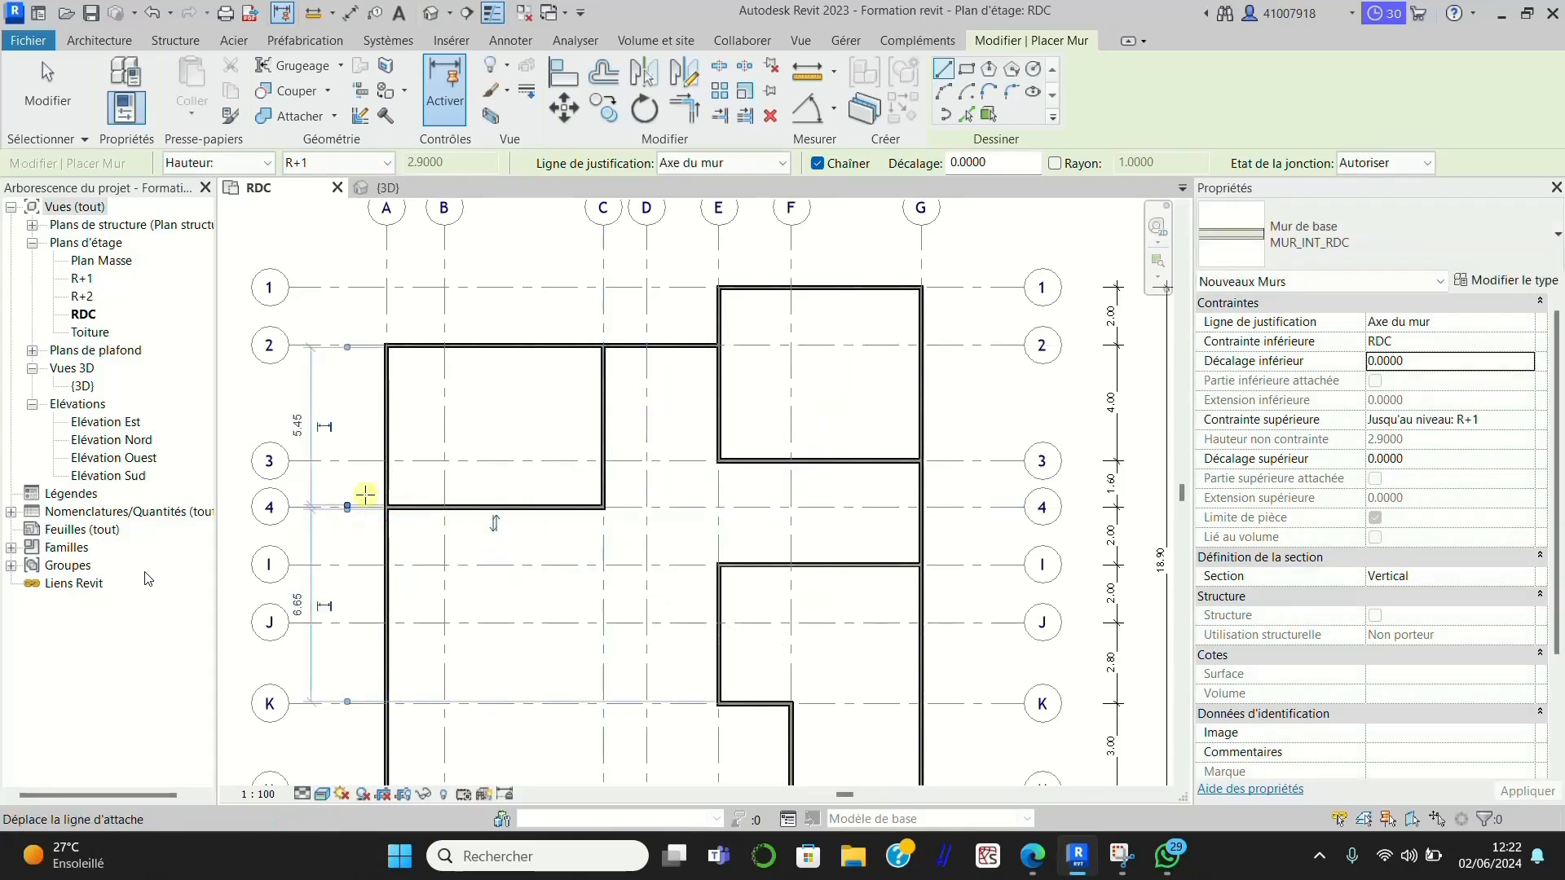
Step: Draw MUR_INT_RDC walls along grid D from grid 2 to 3 and along grid 3 from D to E
scroll(671, 379, down, 1)
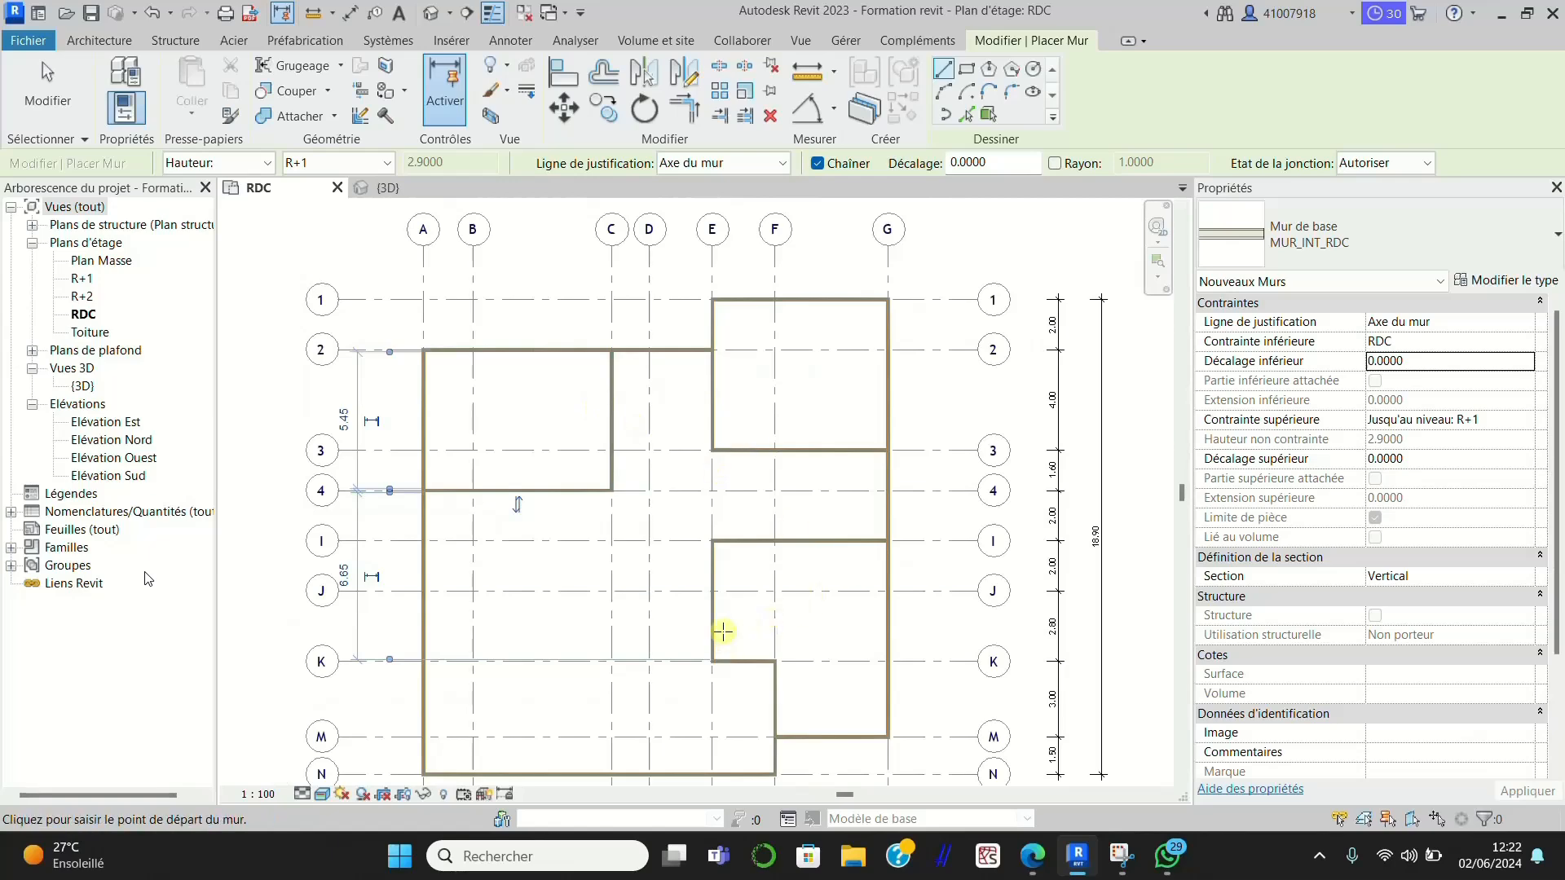
scroll(624, 444, up, 2)
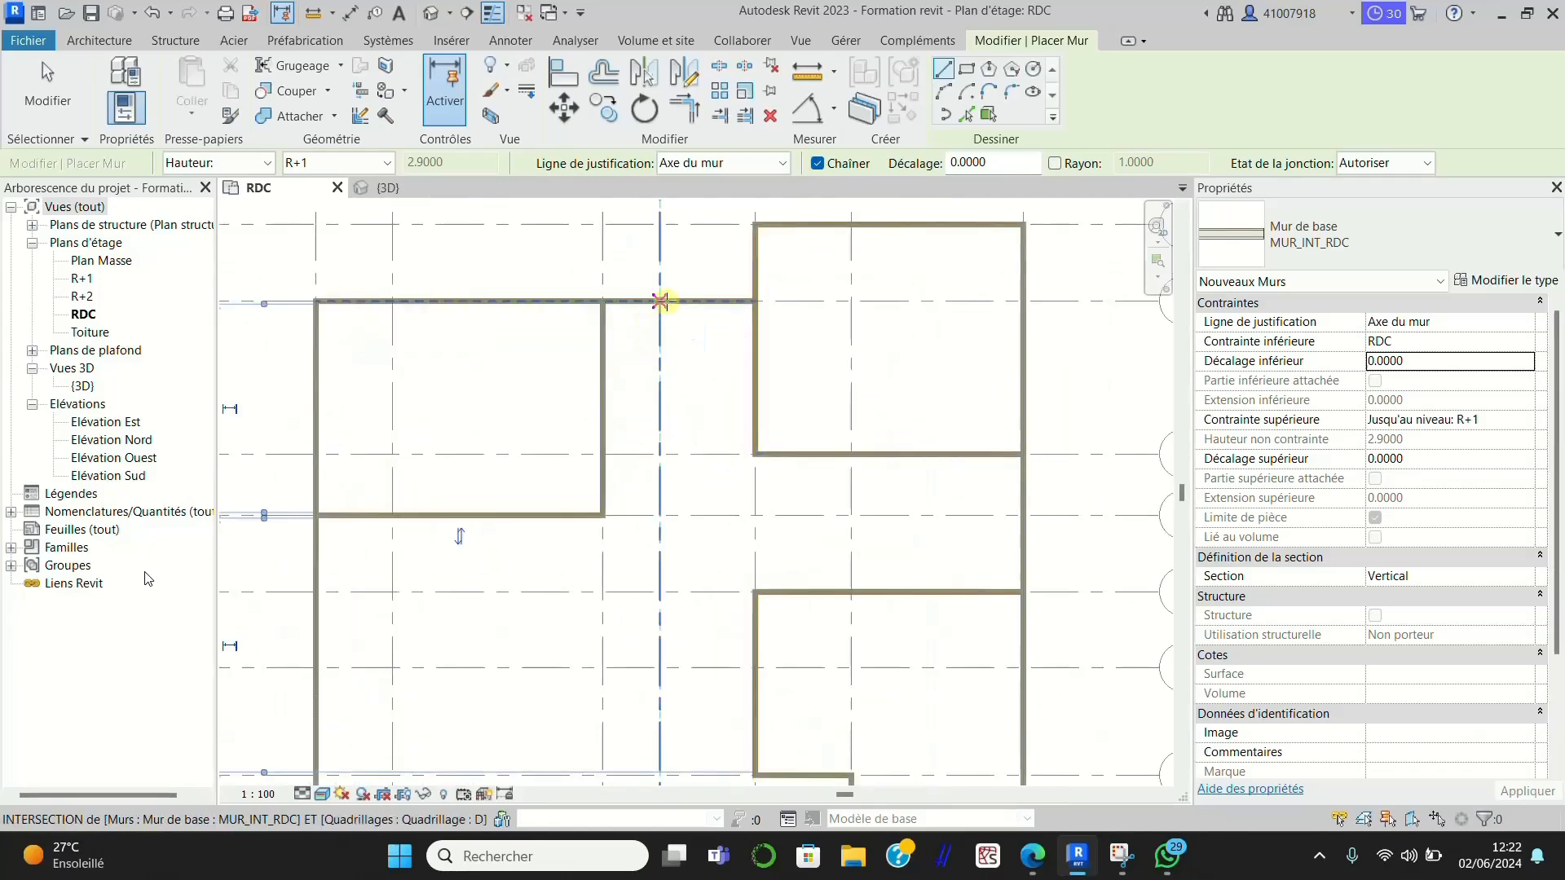
click(661, 300)
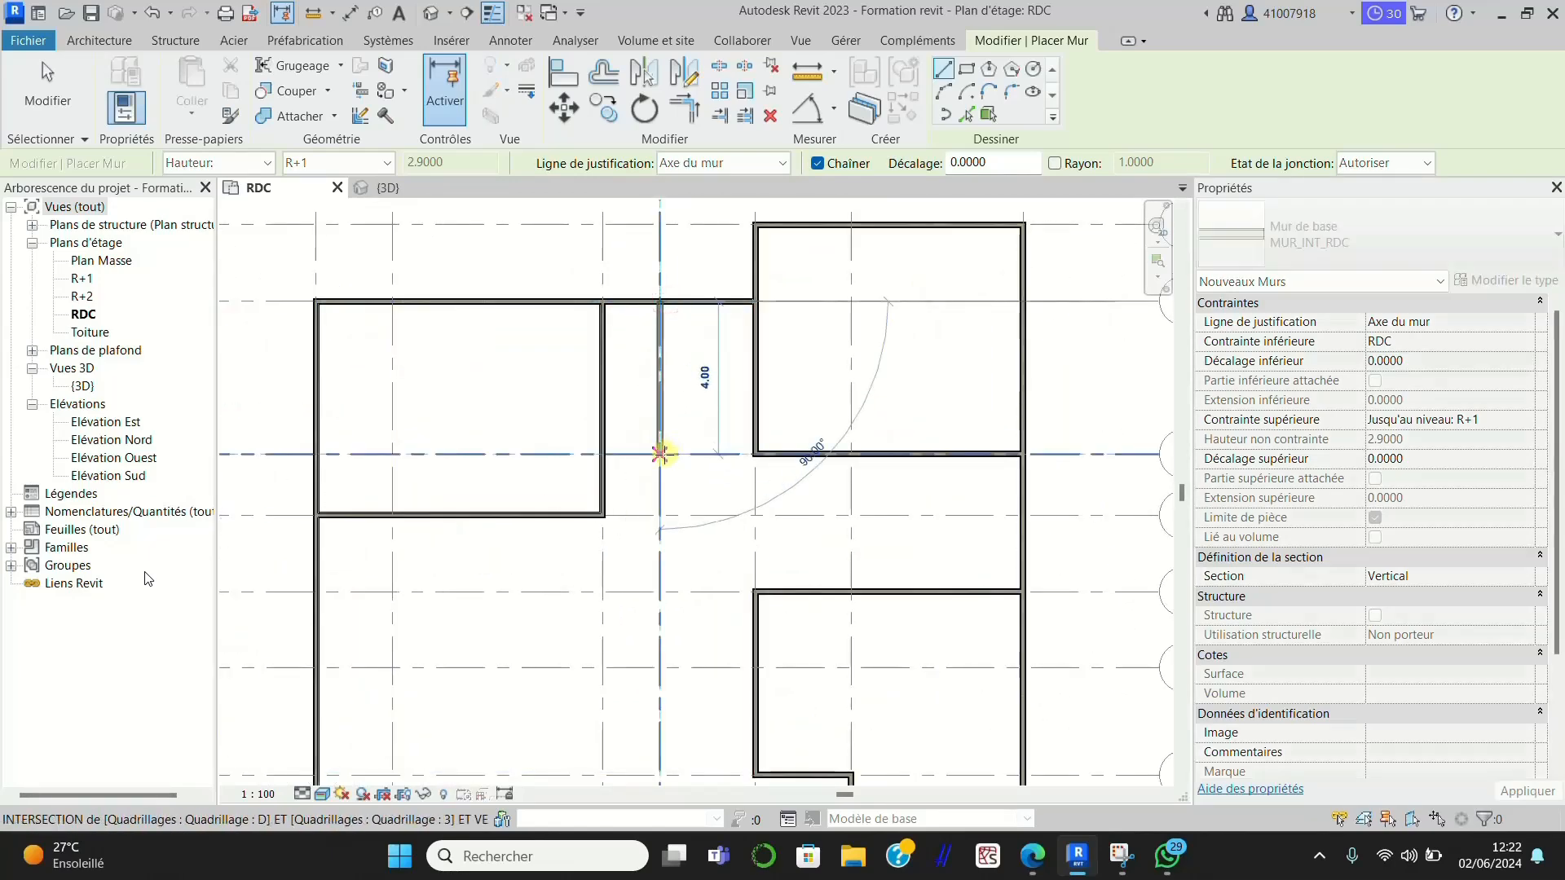
click(660, 454)
scroll(758, 448, up, 2)
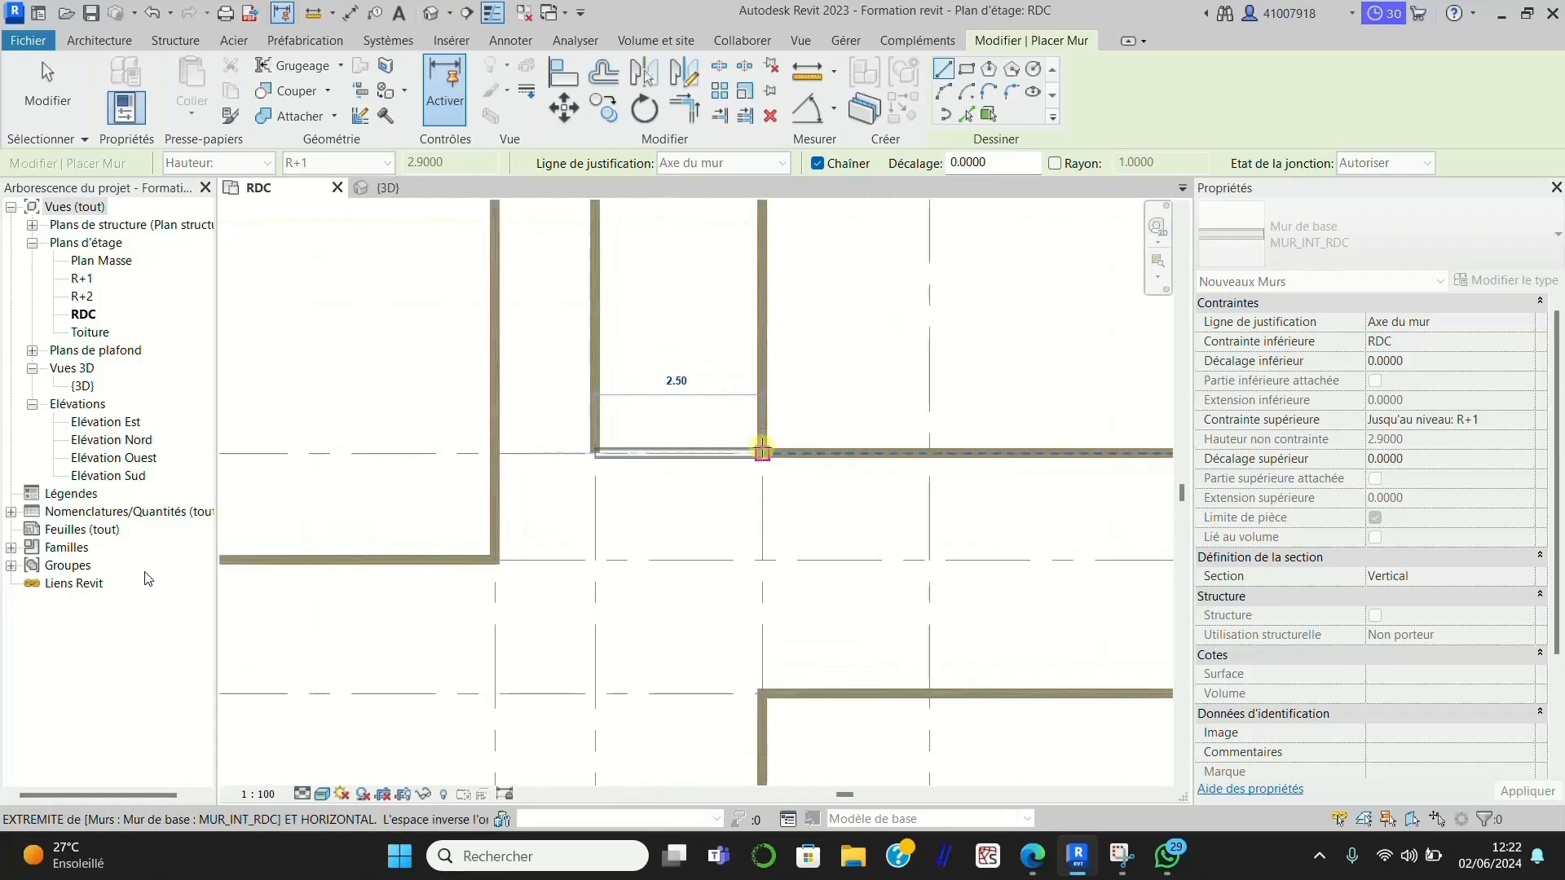
click(762, 450)
key(Escape)
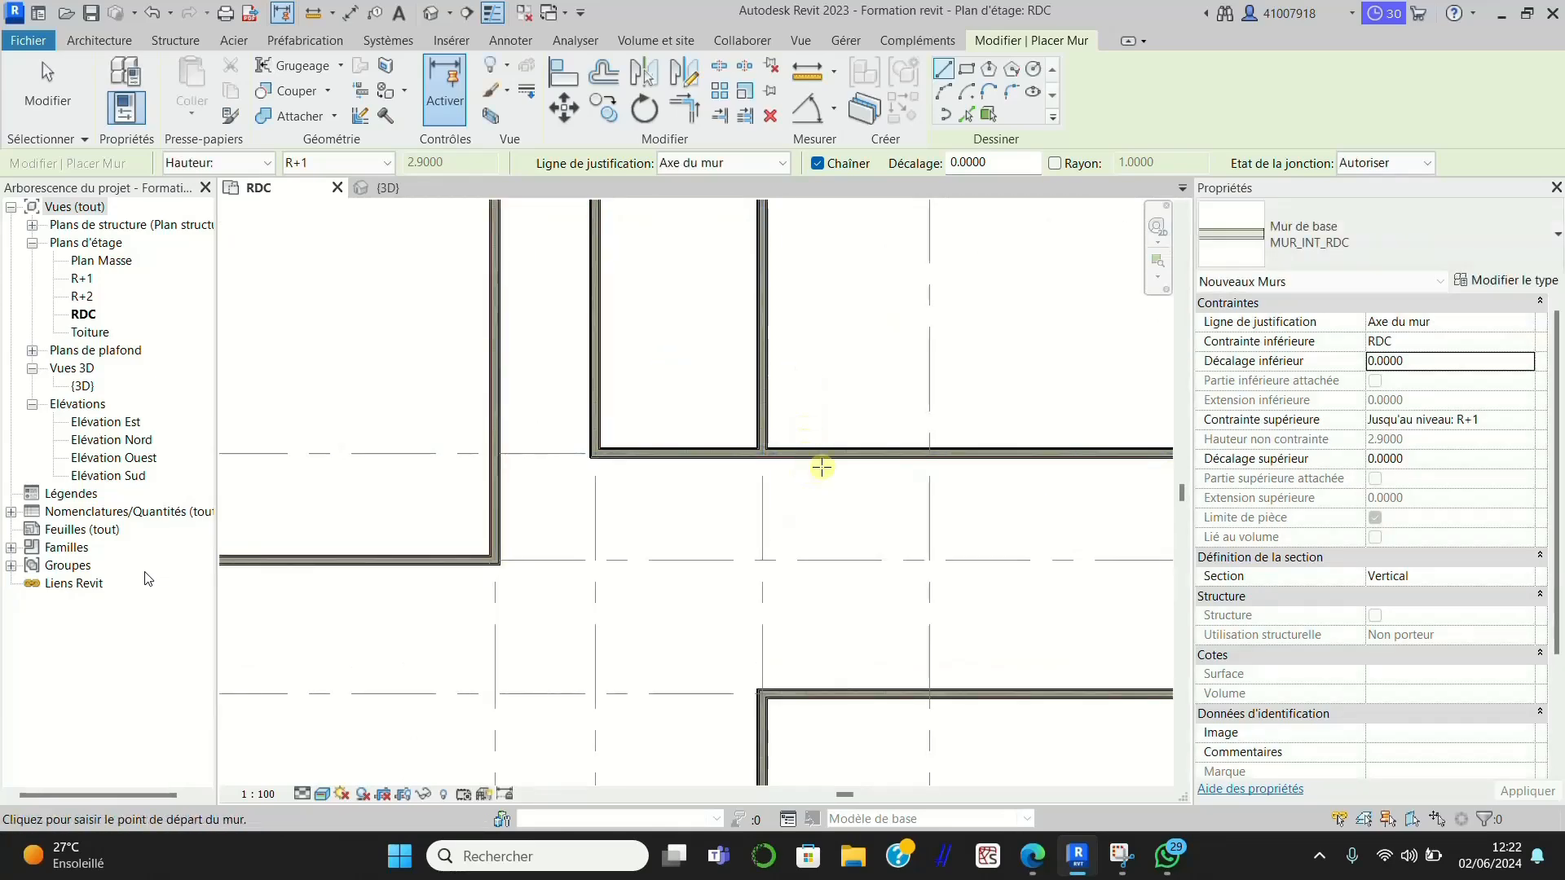
scroll(817, 465, down, 4)
scroll(696, 471, down, 1)
scroll(685, 479, up, 5)
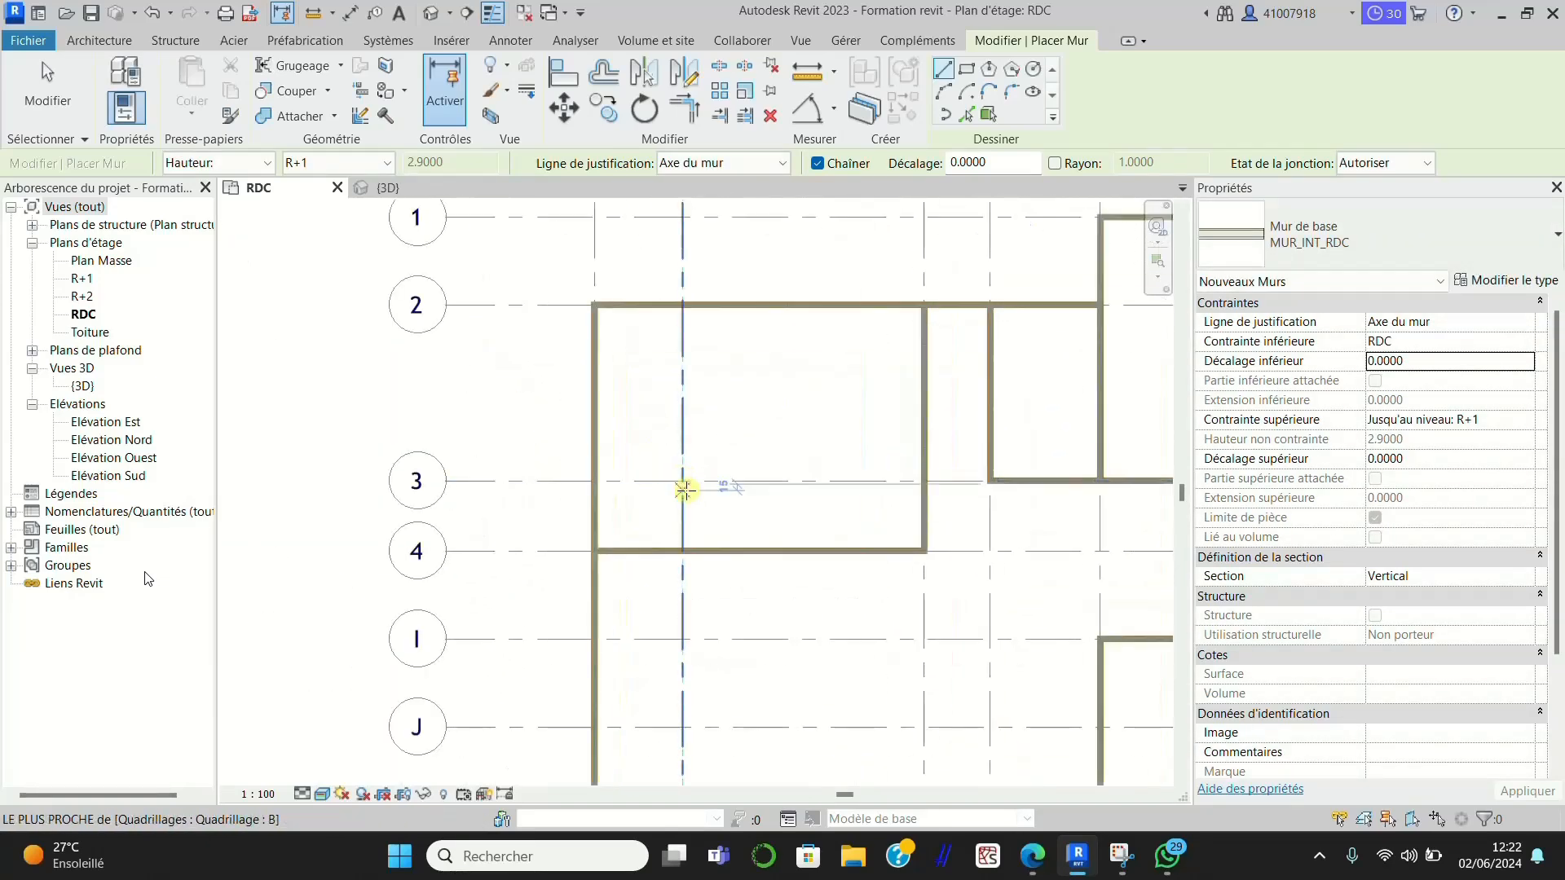
Step: Draw MUR_INT_RDC walls along grid B from 3 to 2 and along grid 3 between A and B
click(683, 481)
click(683, 305)
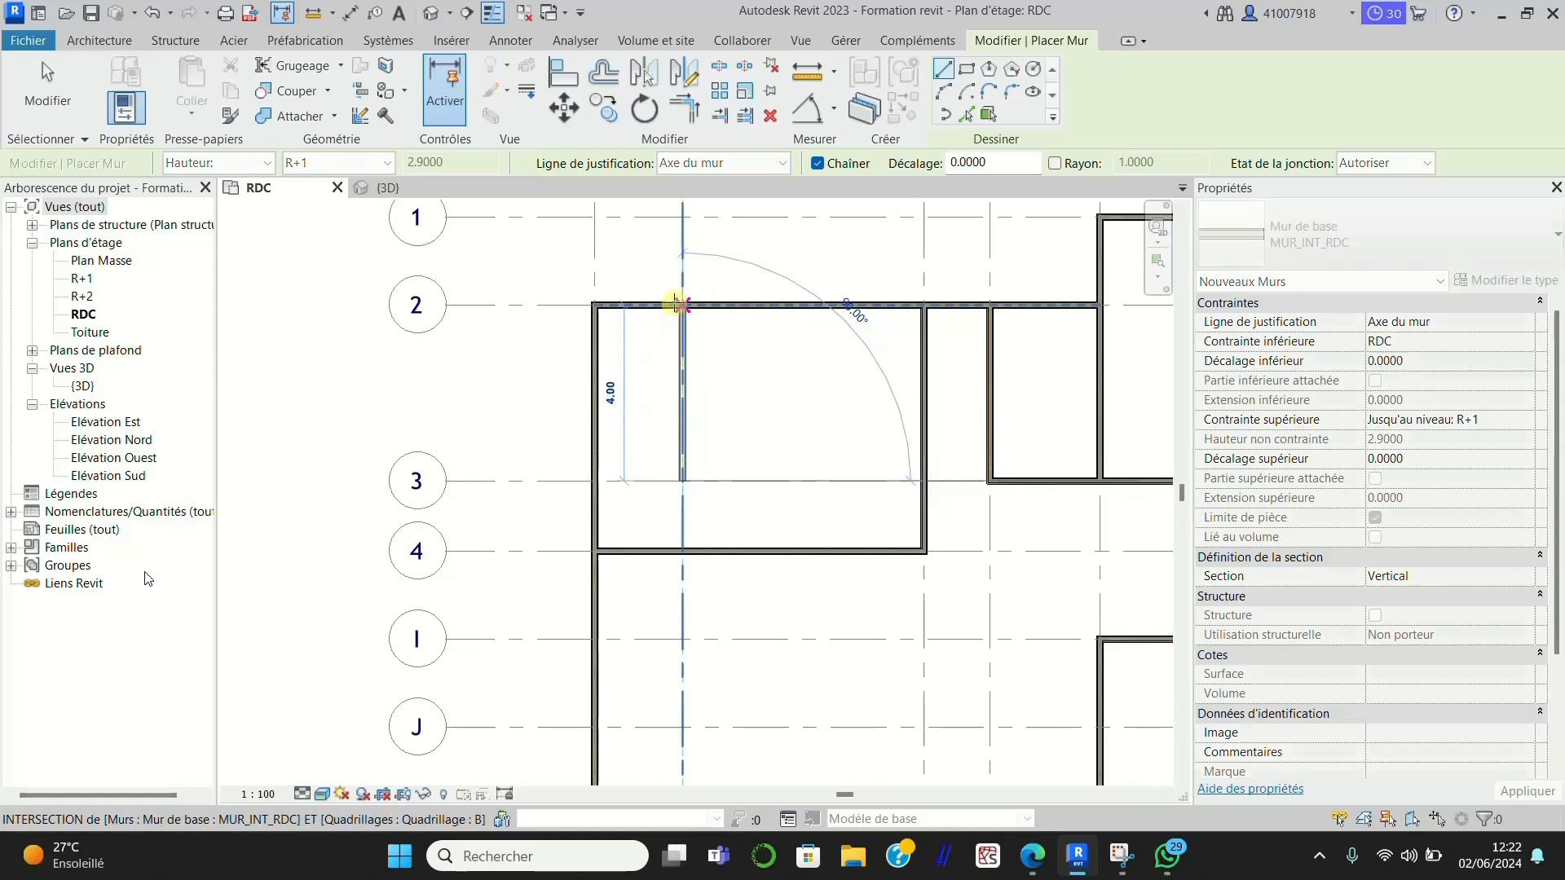
key(Escape)
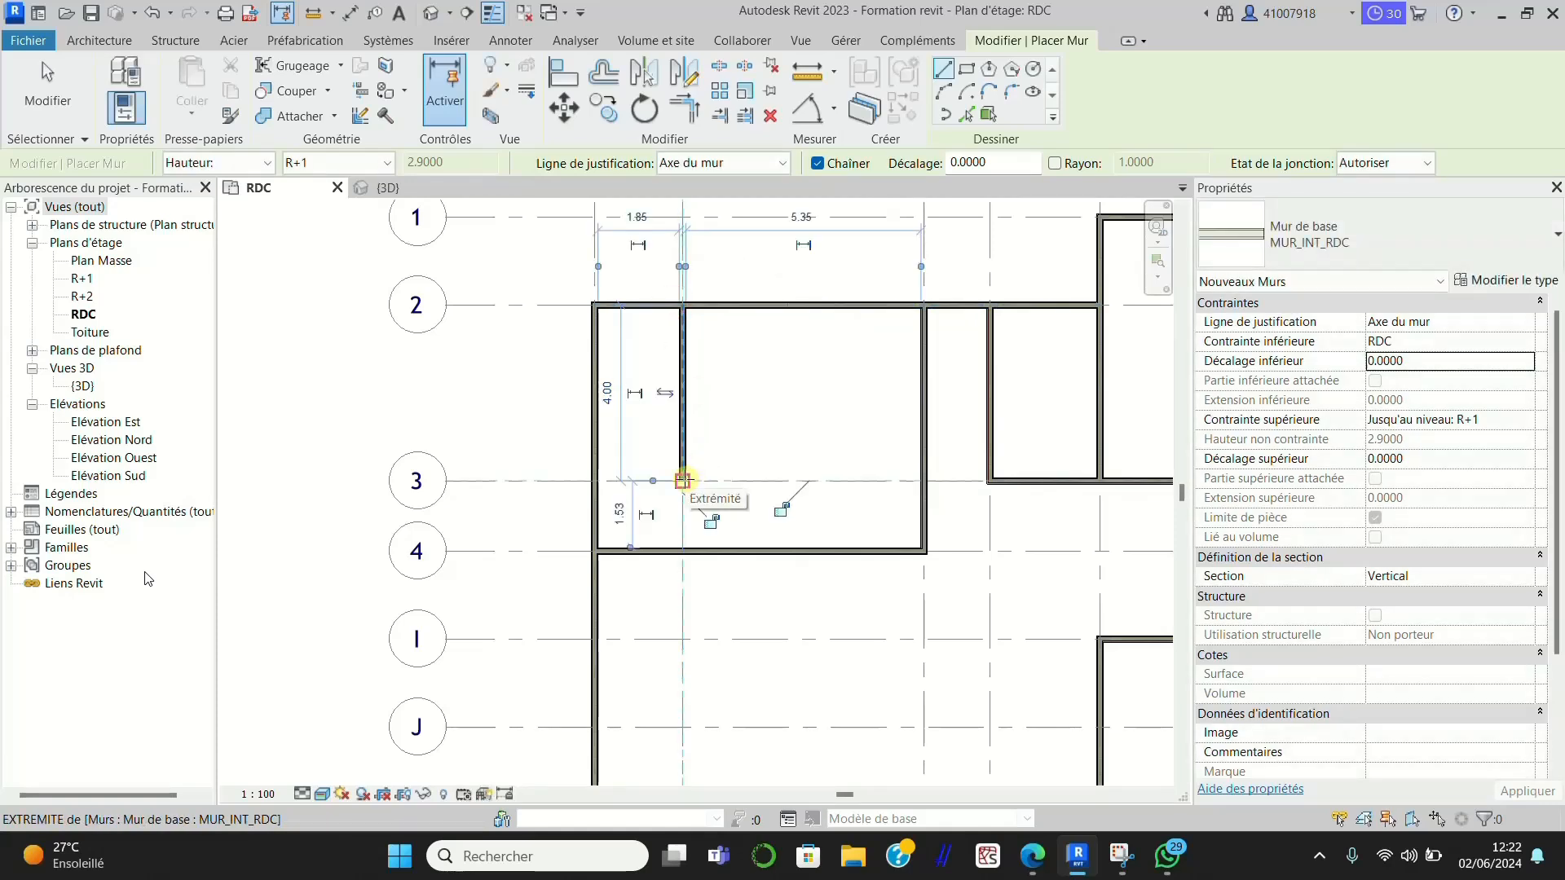
click(598, 481)
scroll(683, 481, up, 5)
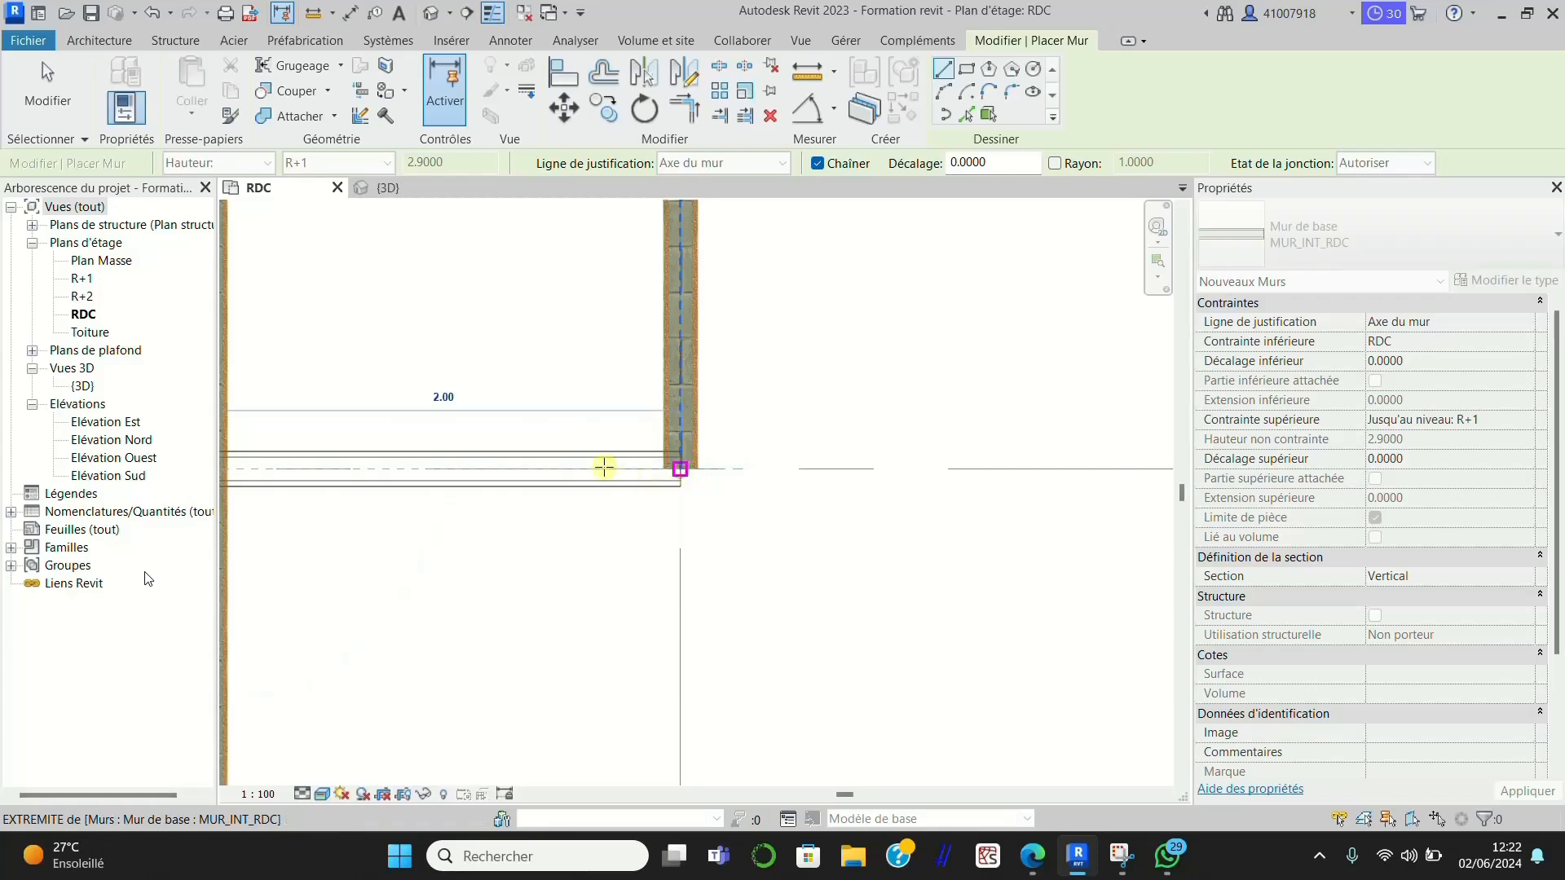
click(679, 468)
scroll(587, 410, down, 5)
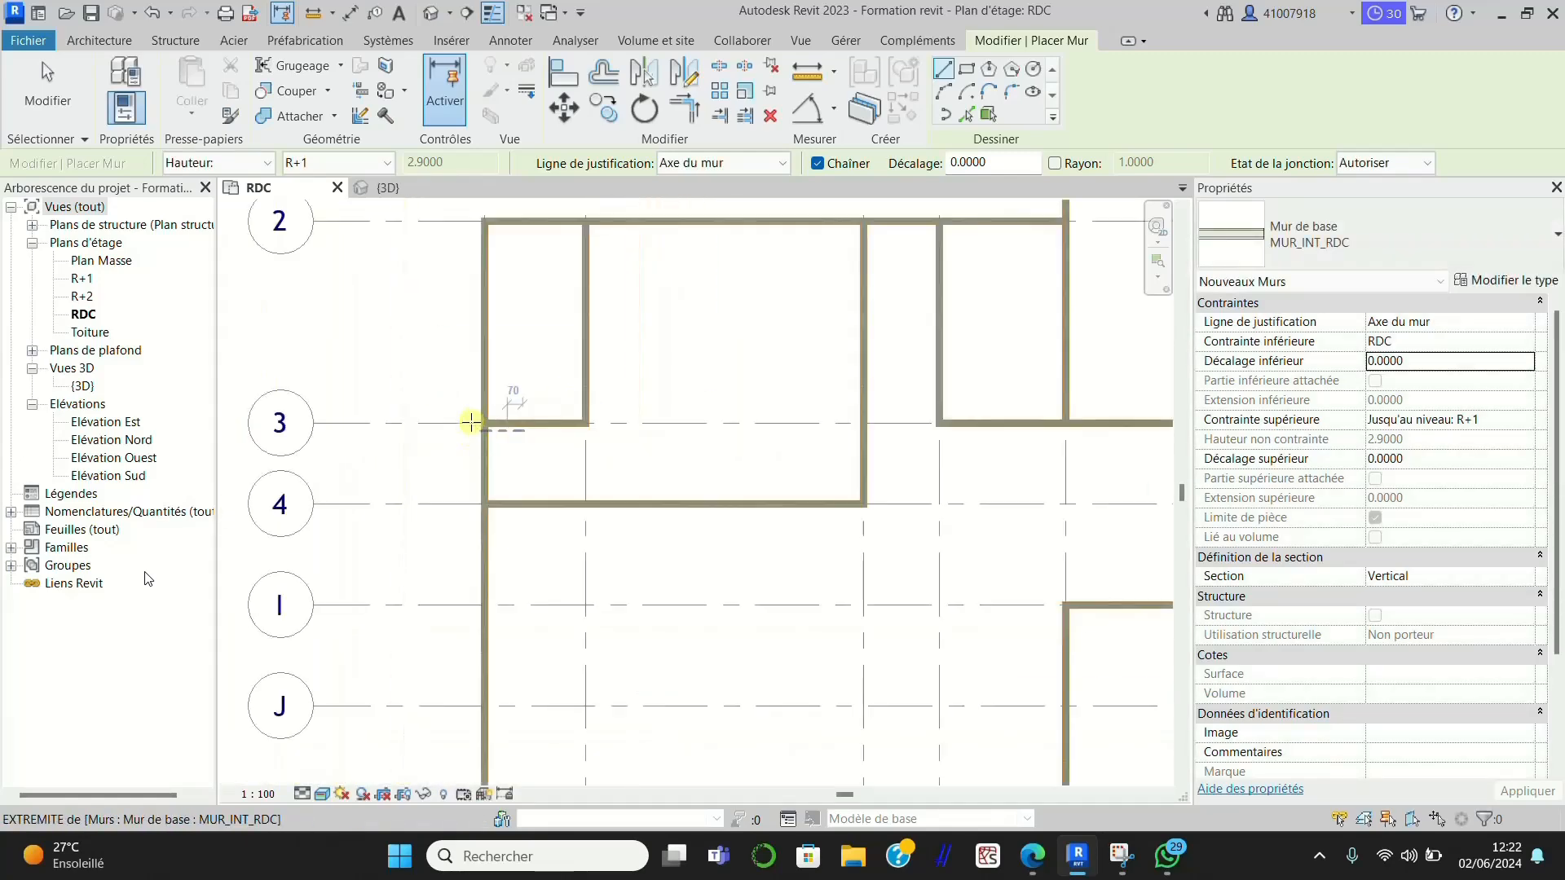
scroll(471, 421, down, 3)
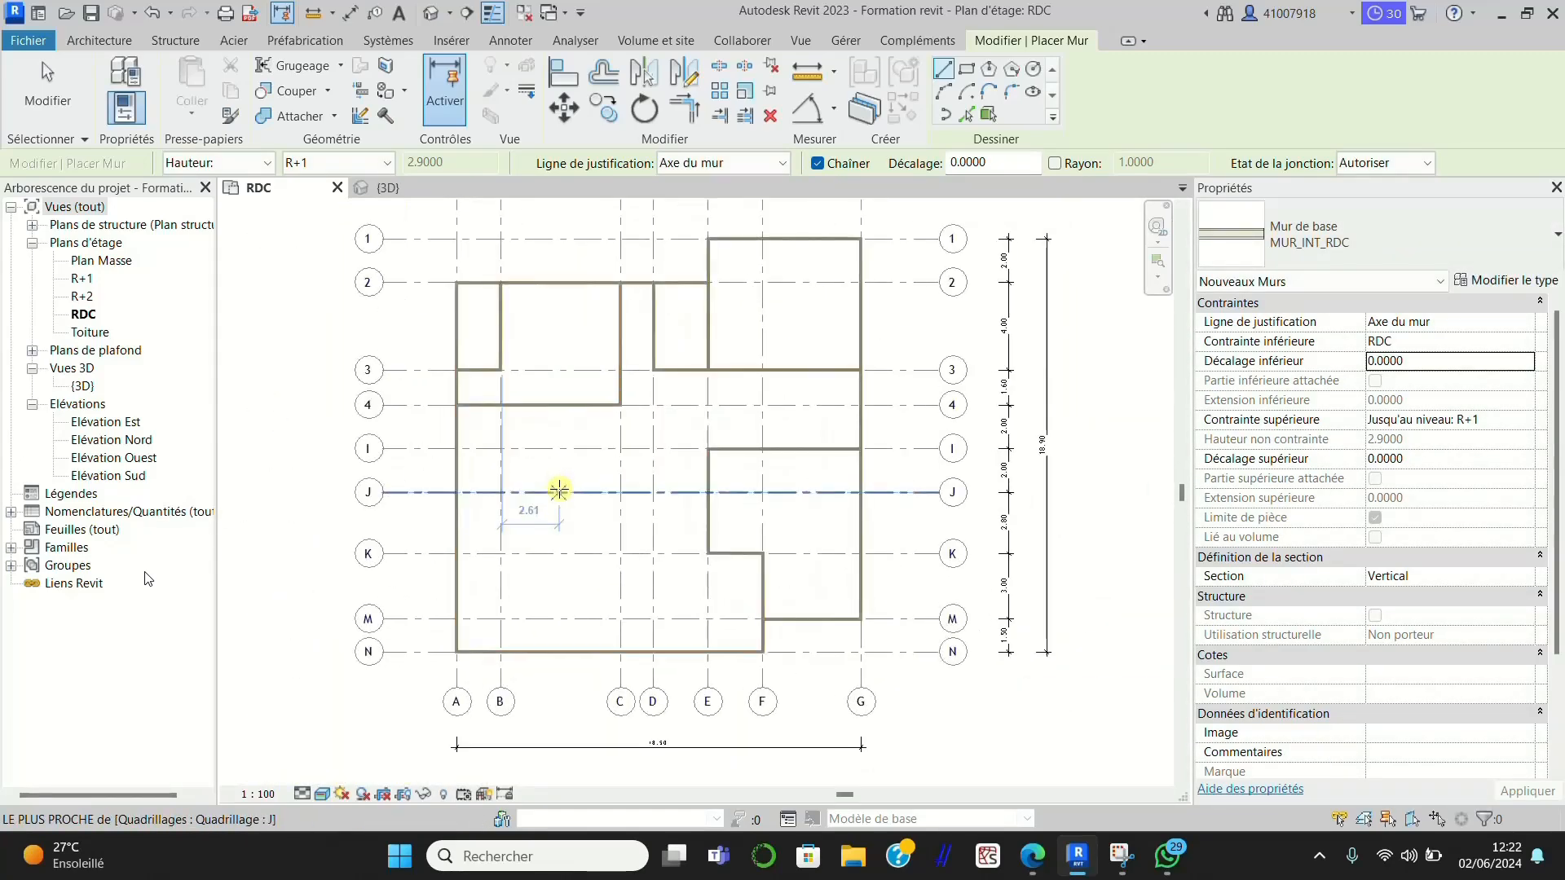
key(Escape)
key(Escape)
Step: Draw a MUR_INT_RDC wall along grid D from N to J
scroll(562, 374, up, 3)
scroll(559, 375, down, 3)
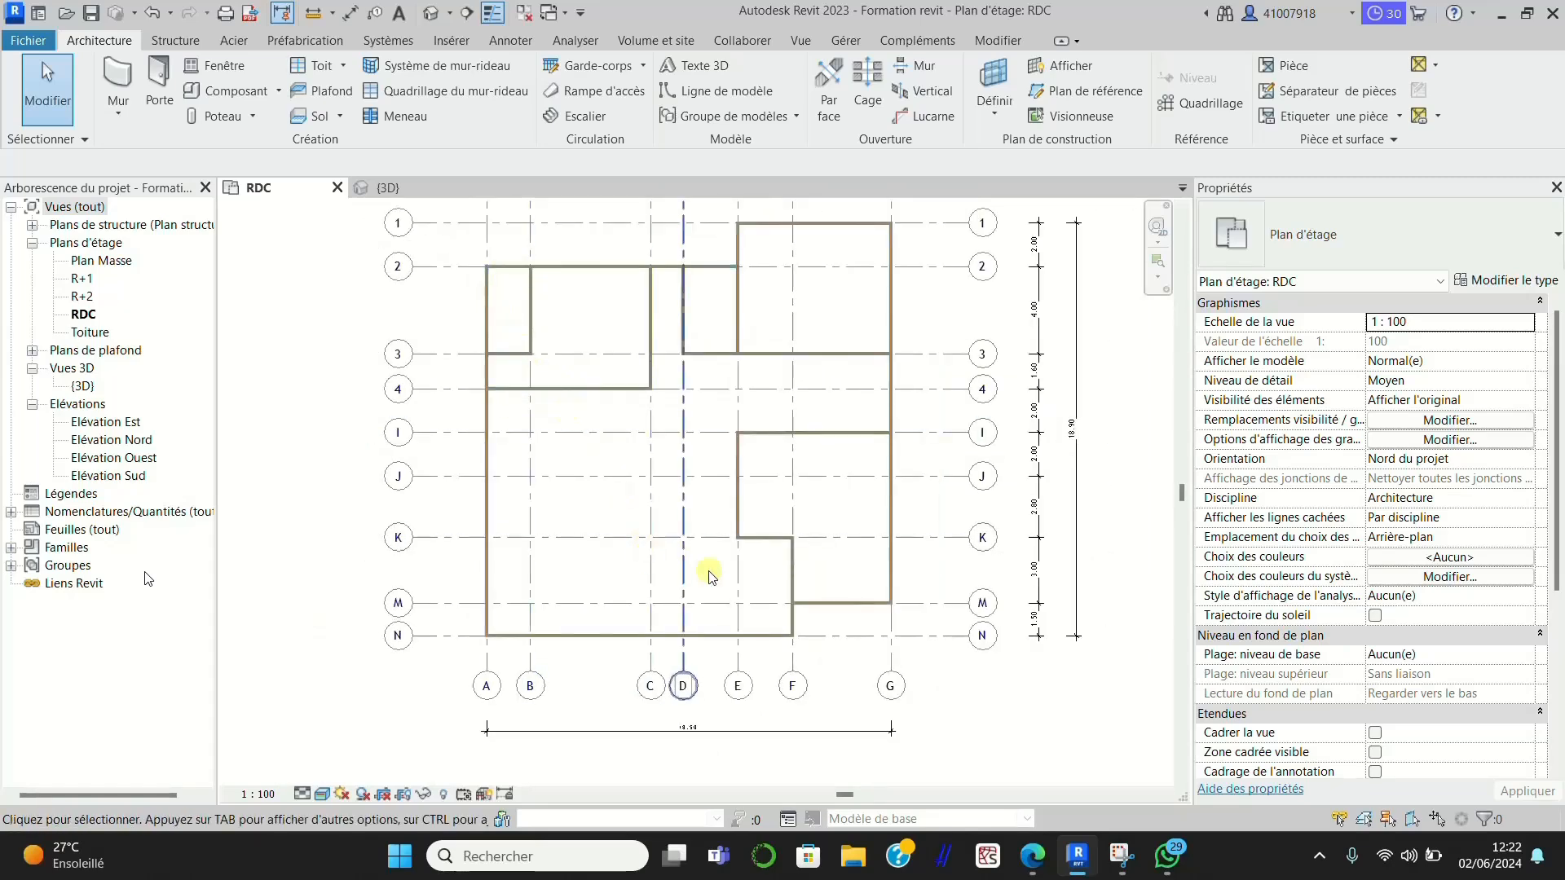
scroll(729, 635, up, 1)
scroll(683, 456, down, 2)
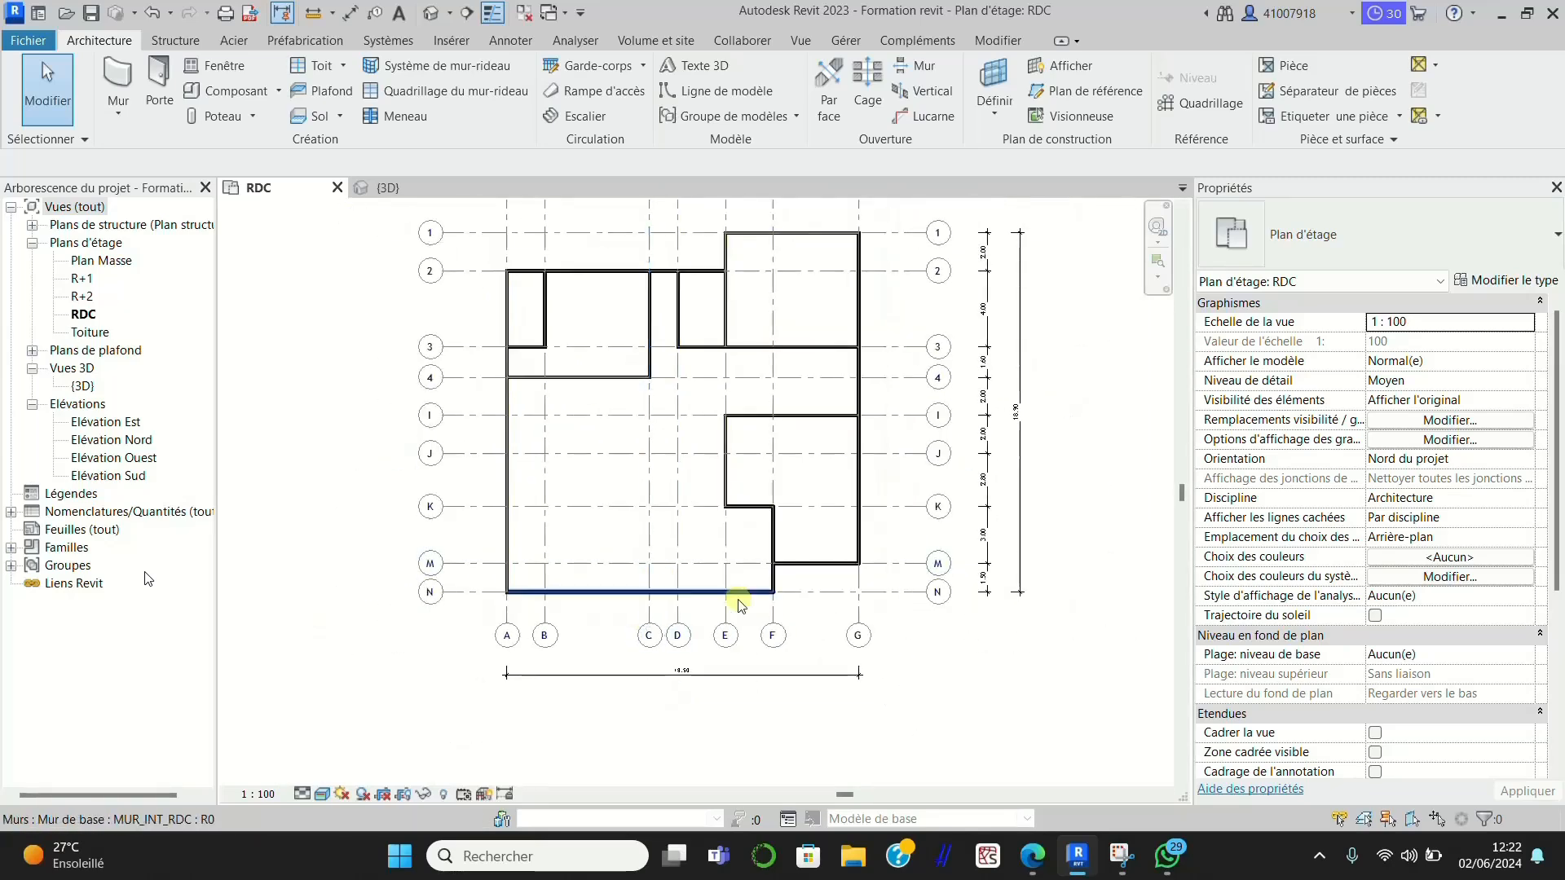
scroll(750, 580, up, 2)
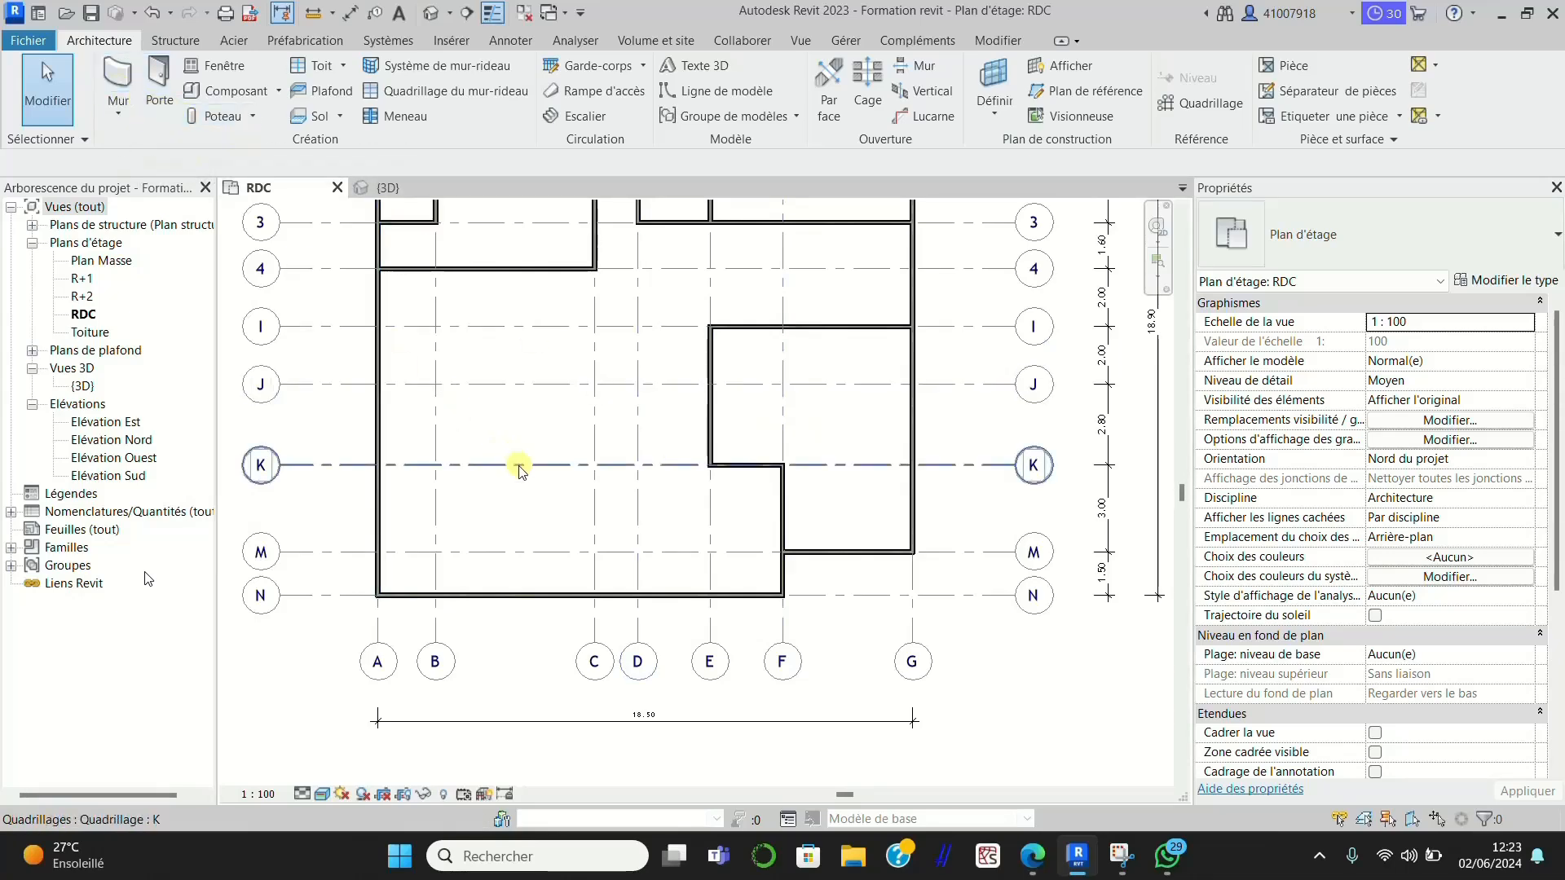
click(119, 81)
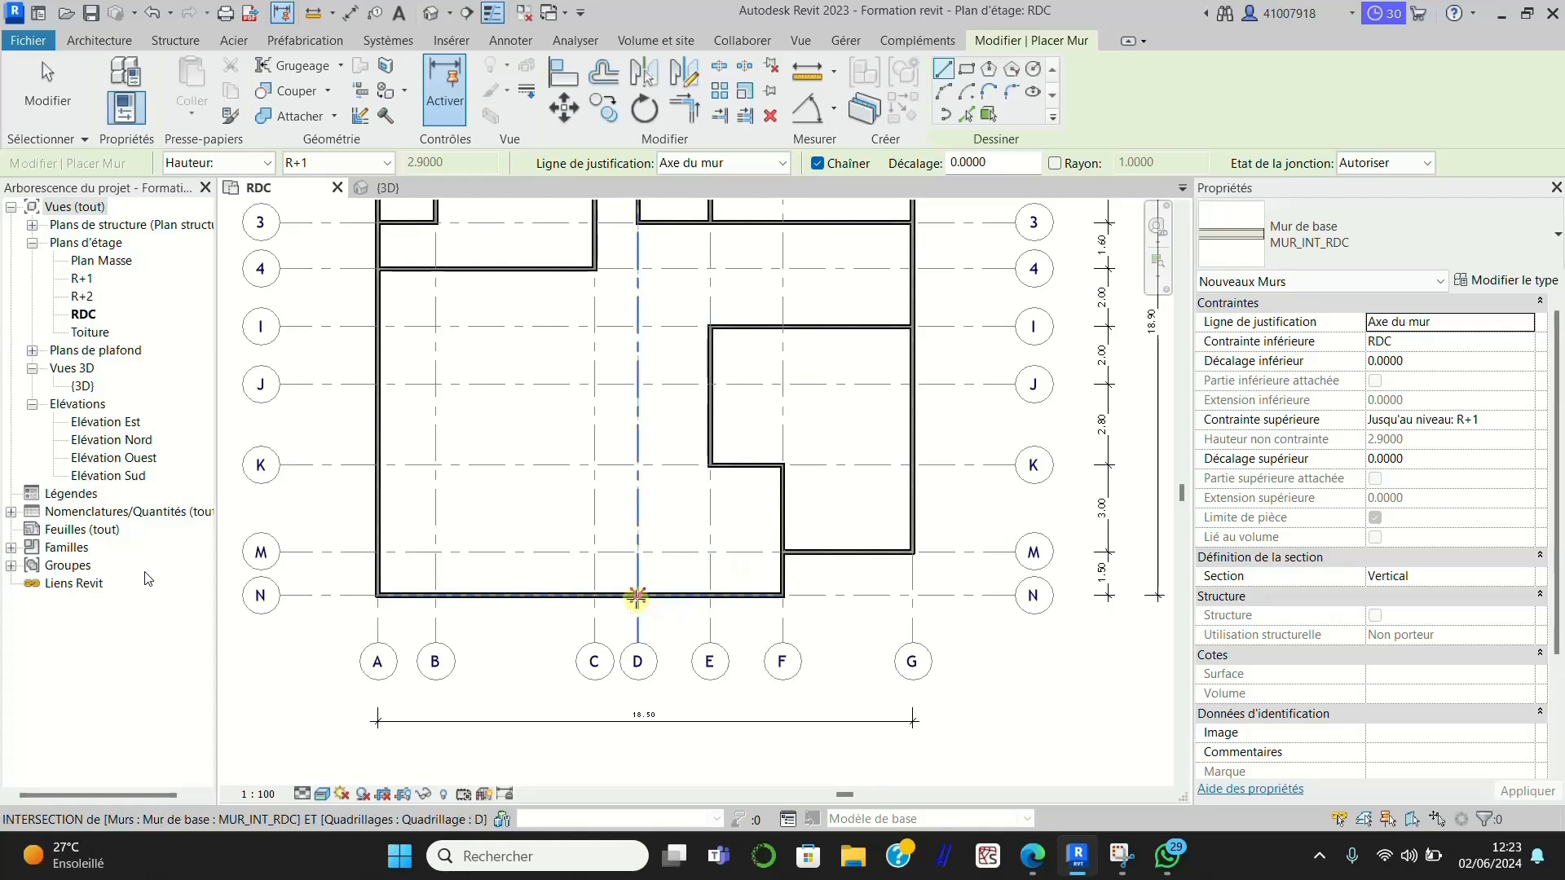
scroll(637, 595, up, 1)
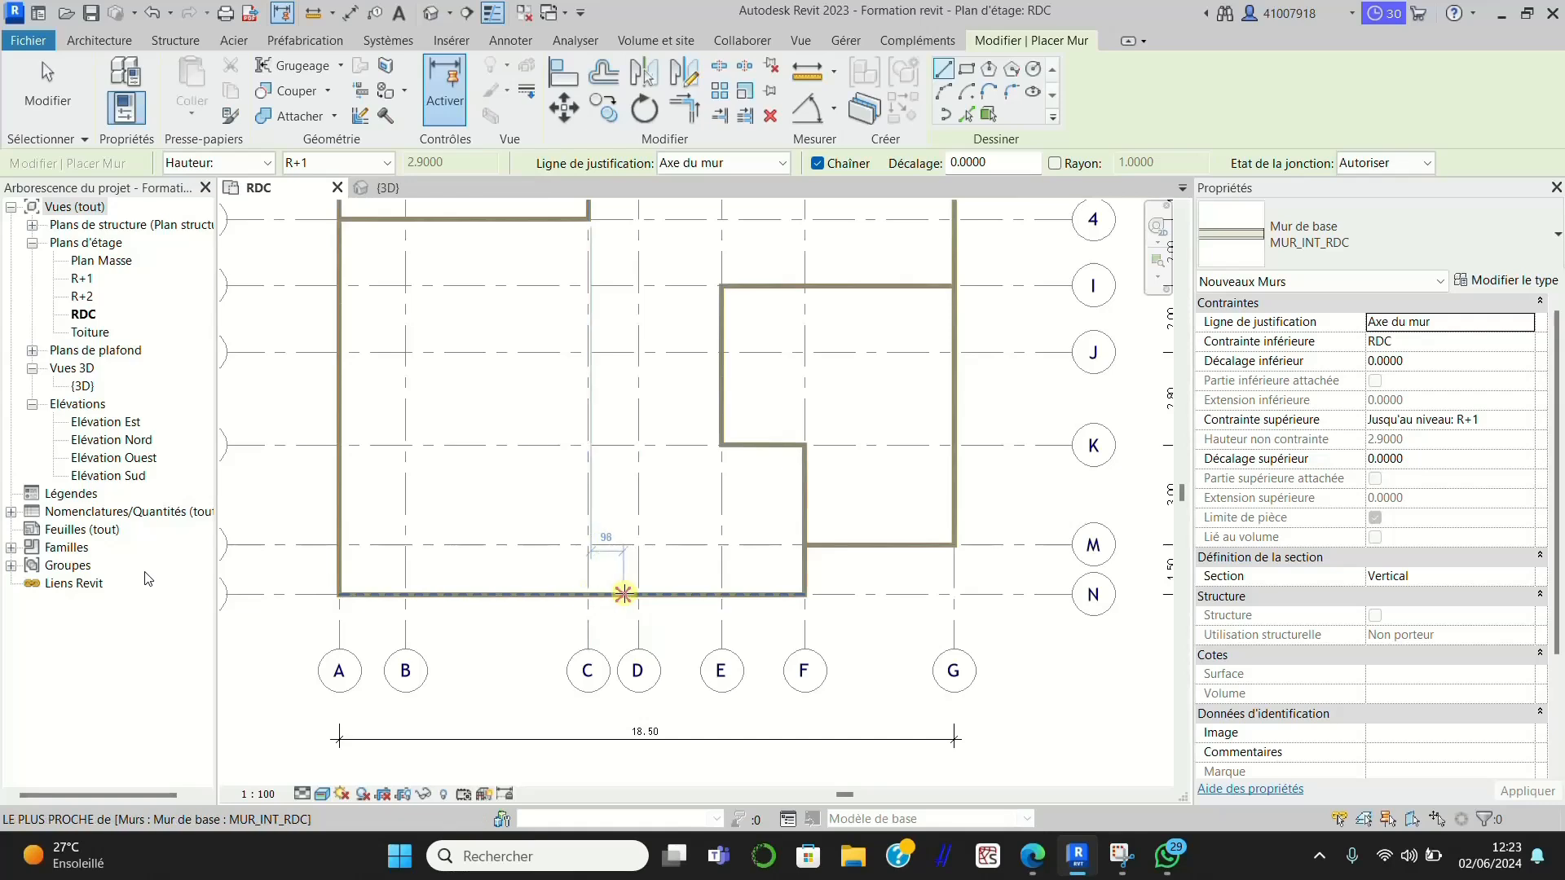
click(637, 595)
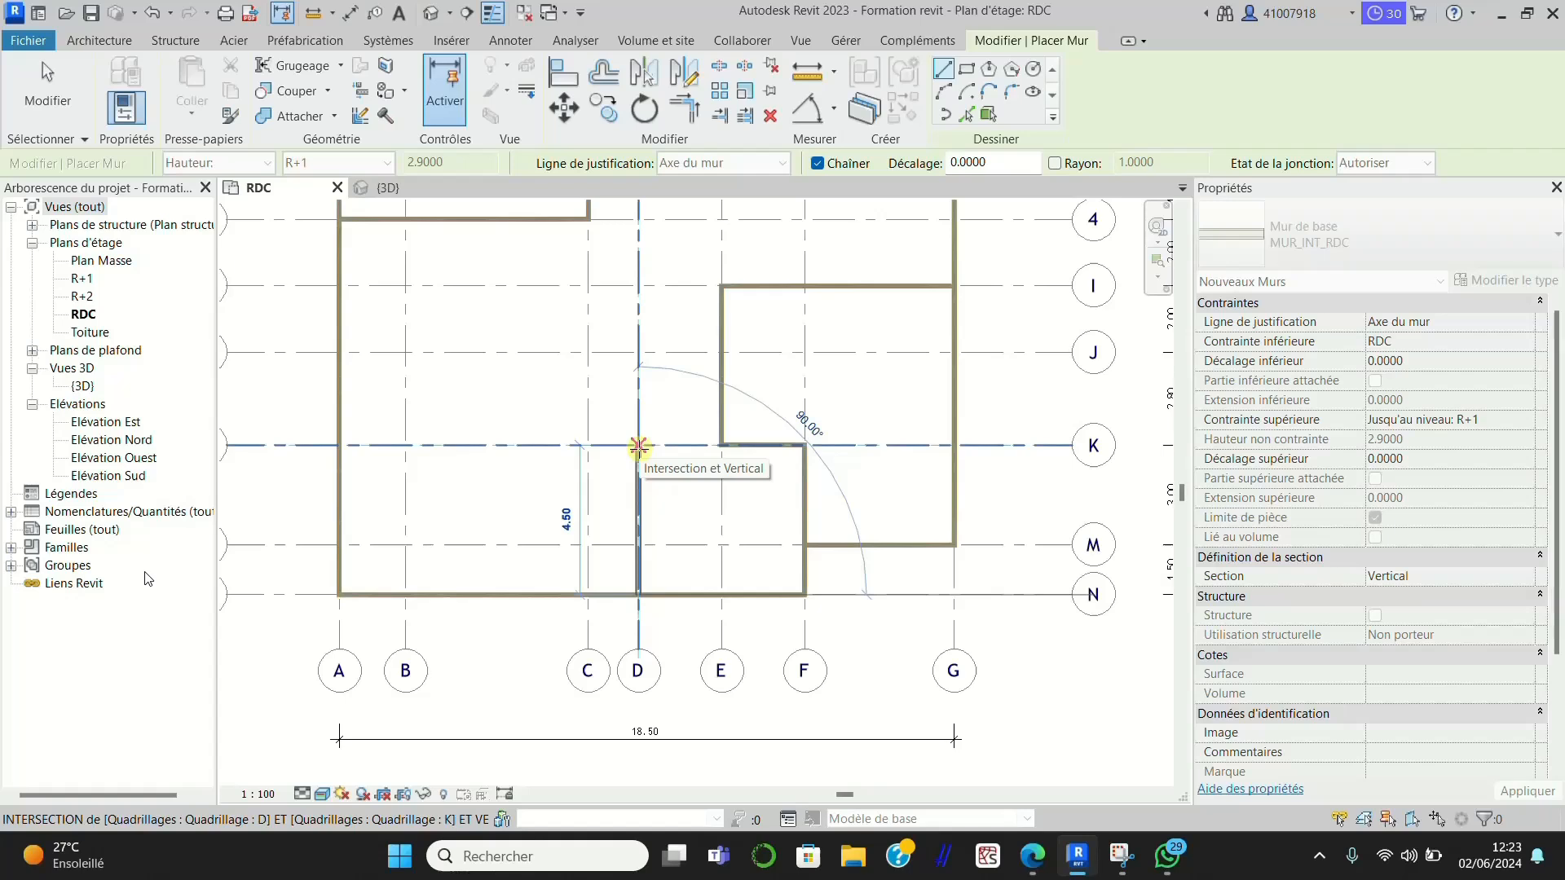
click(640, 352)
key(Escape)
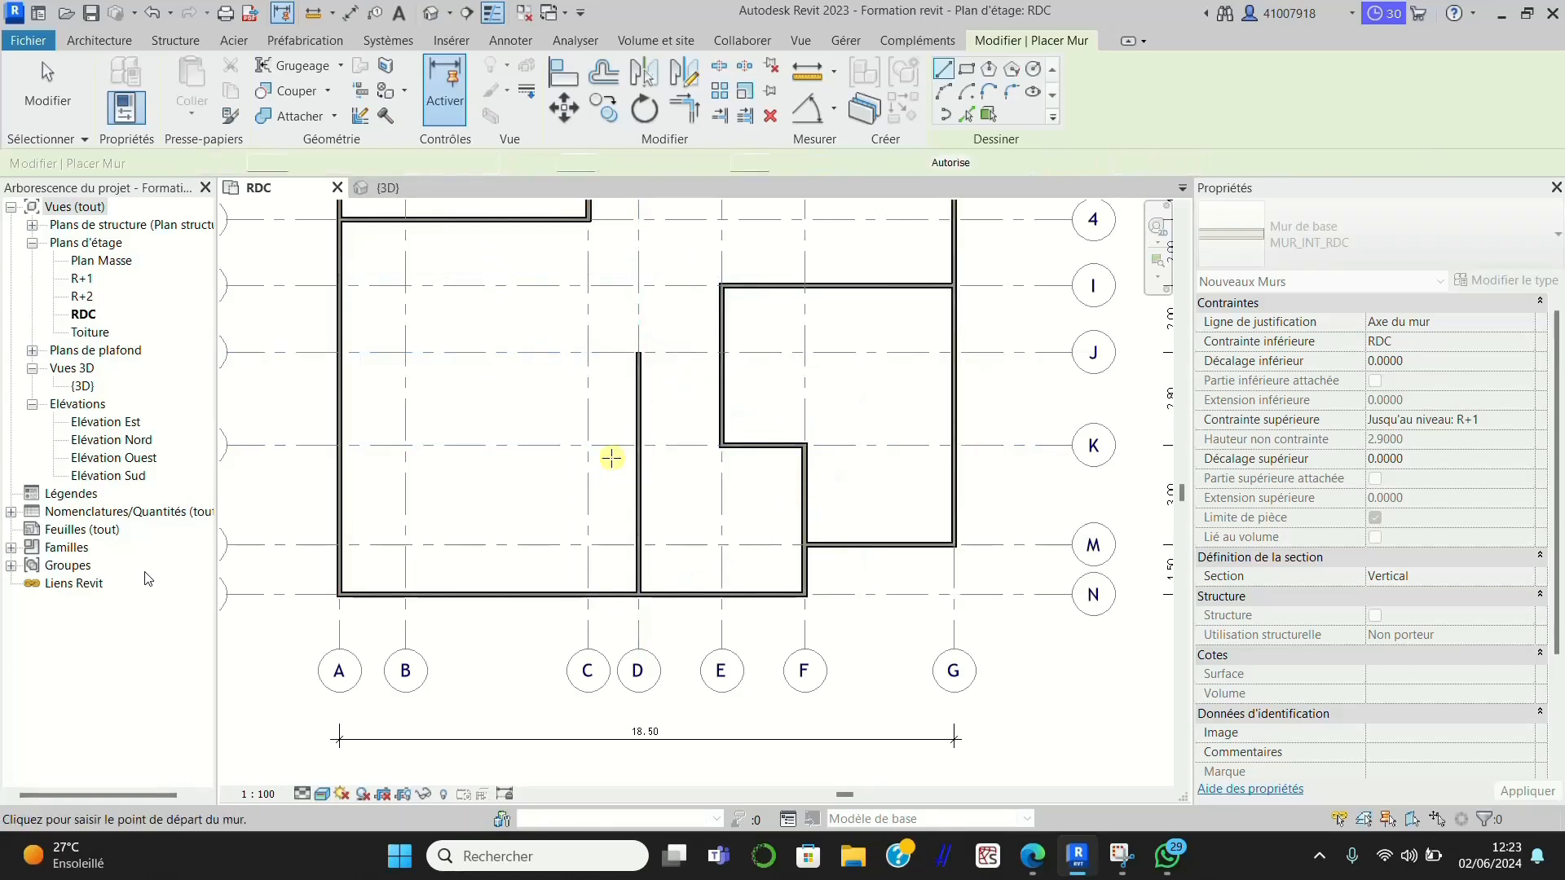
Step: Draw MUR_INT_RDC walls along grid B from 4 to J and along grid J from B to A
scroll(611, 458, down, 2)
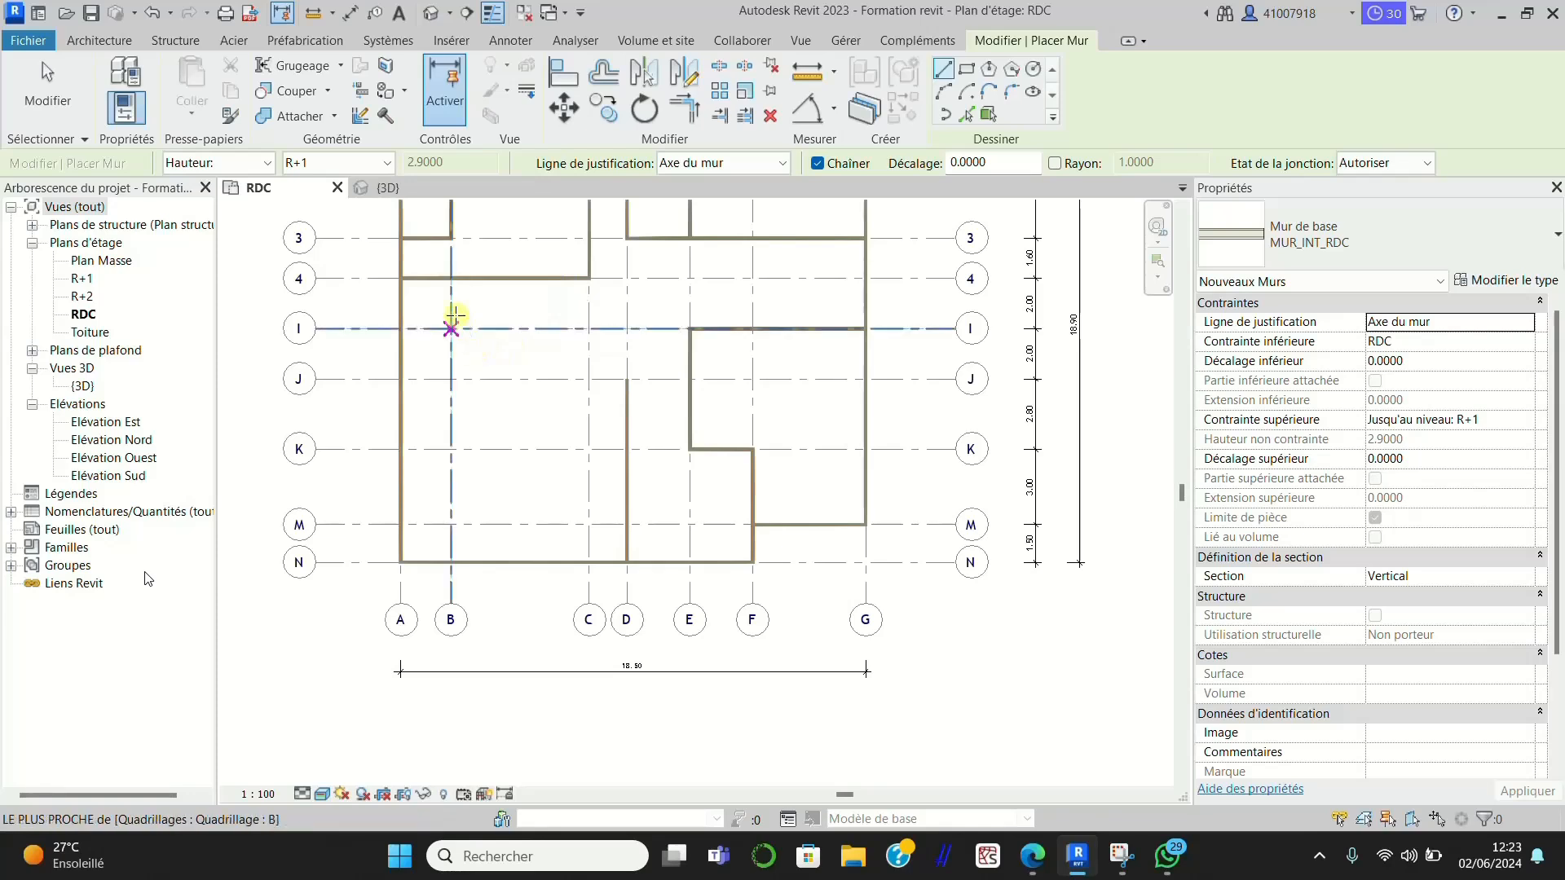
click(449, 278)
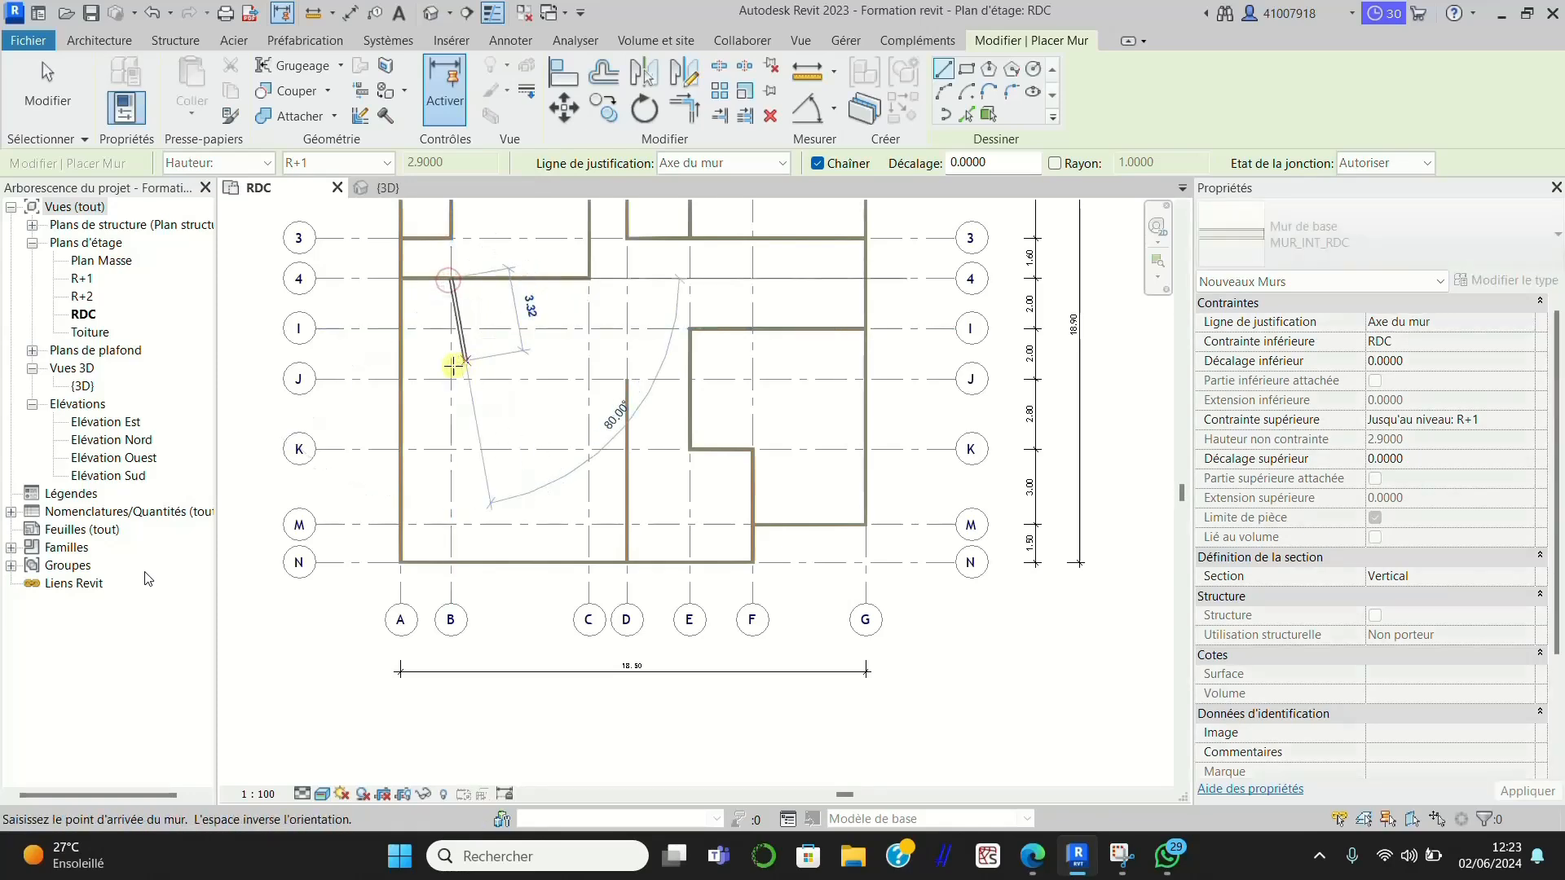
click(450, 379)
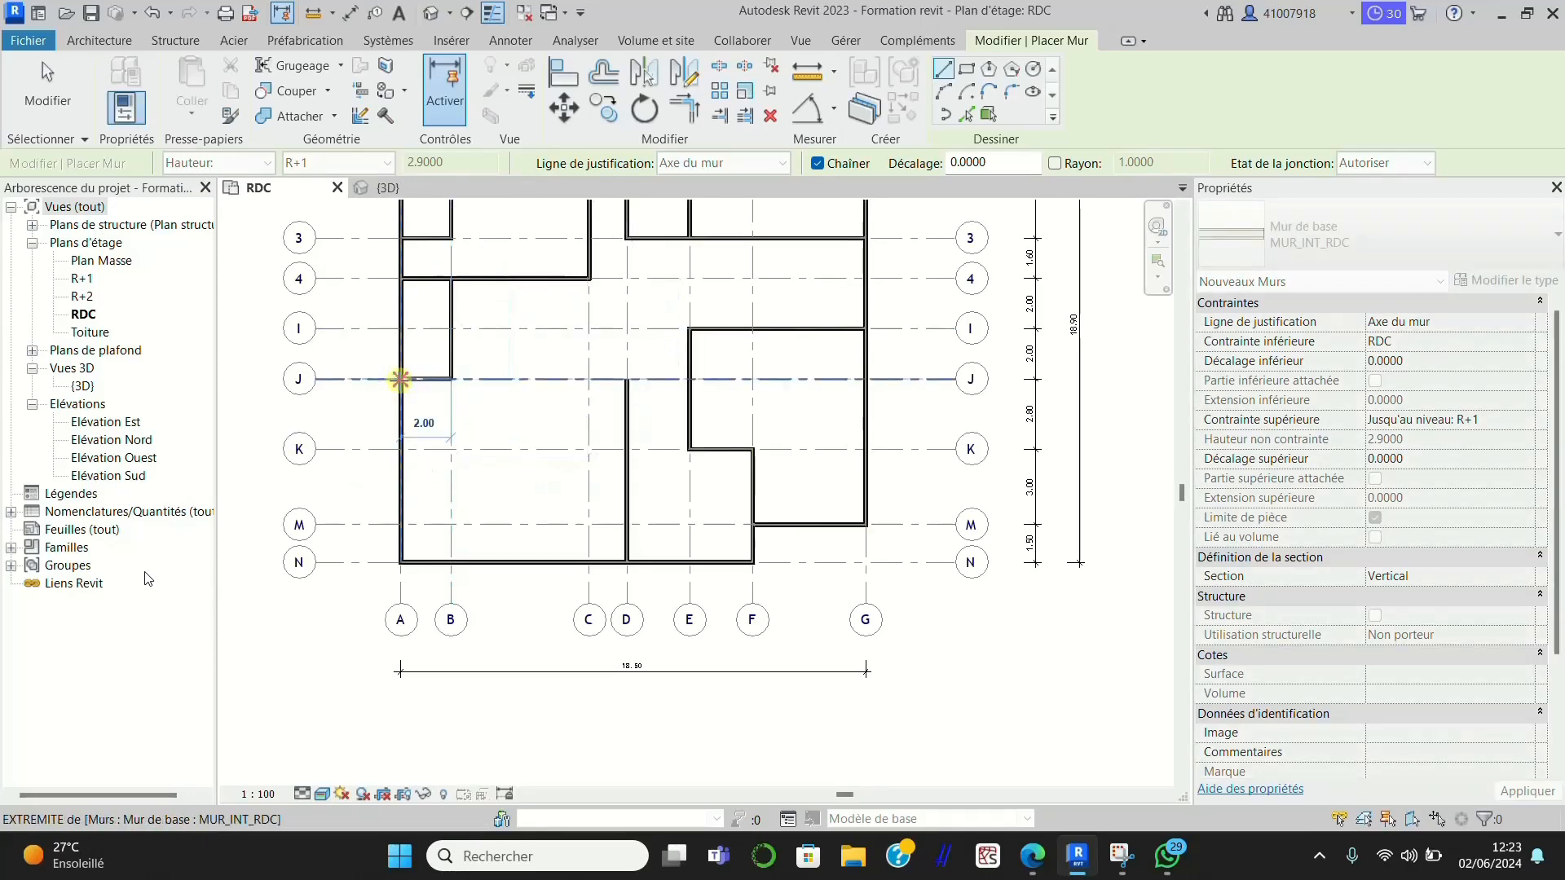
key(Escape)
Step: Split the grid A wall near grid I and trim both parts to corners at grids 4 and J, removing the segment between them
scroll(471, 404, down, 2)
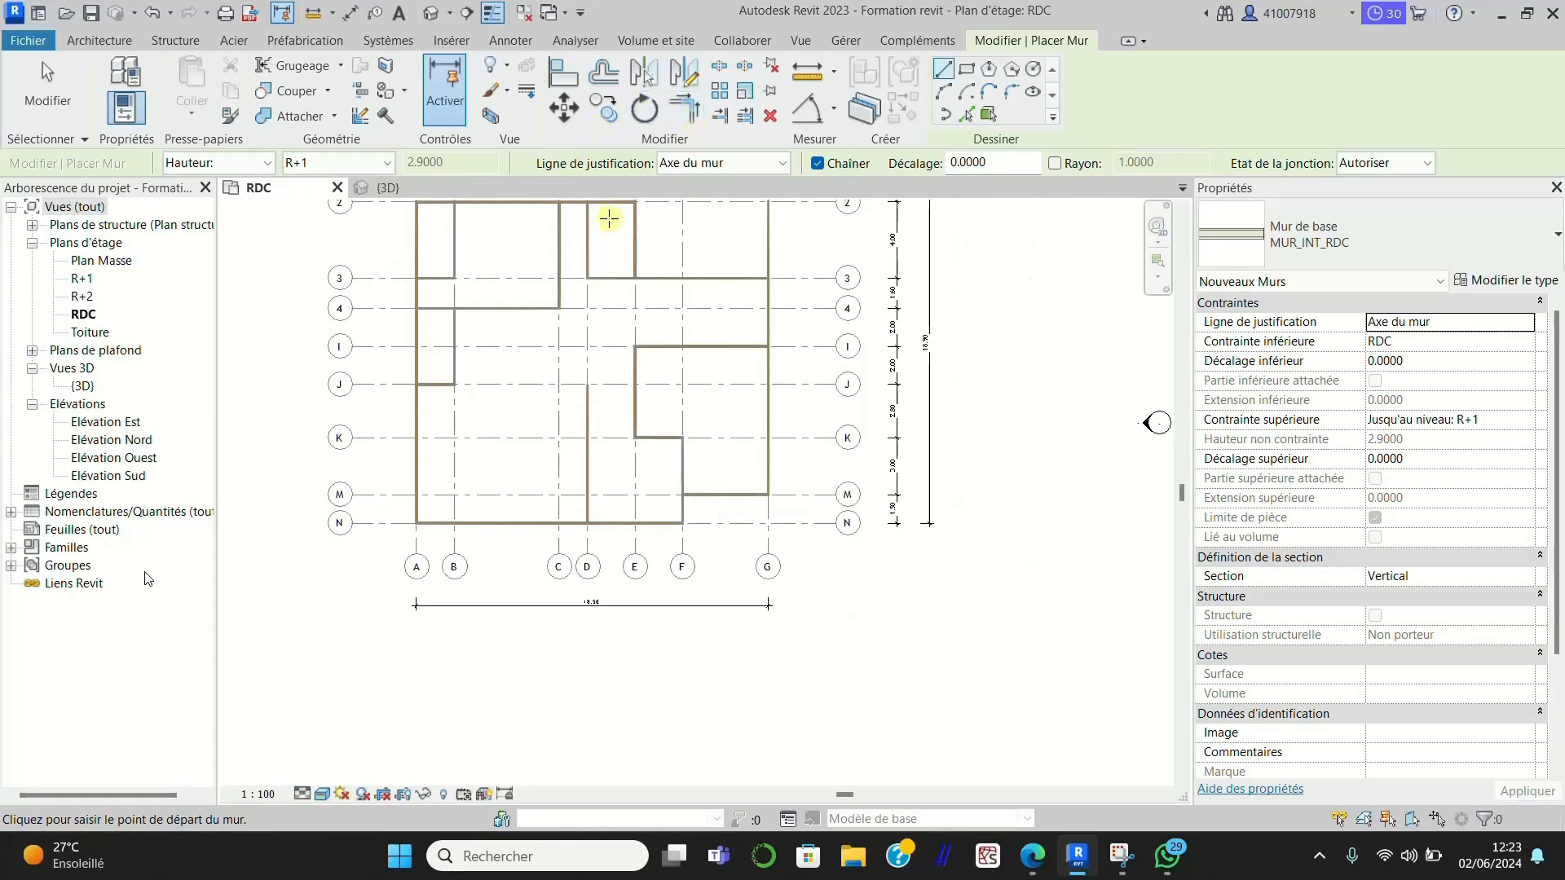
scroll(610, 218, up, 5)
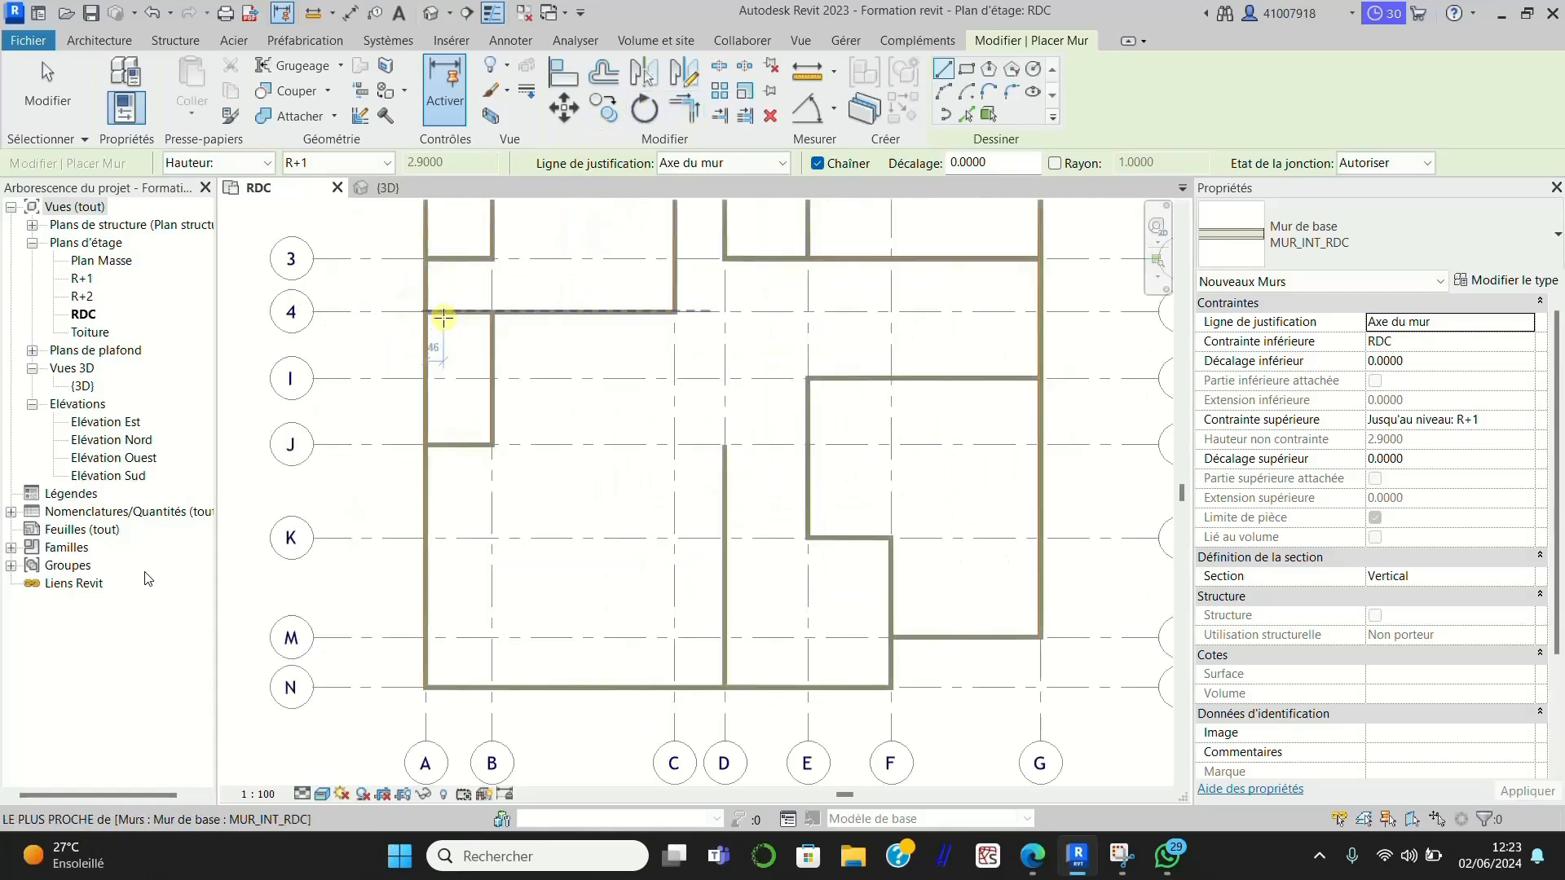
click(719, 72)
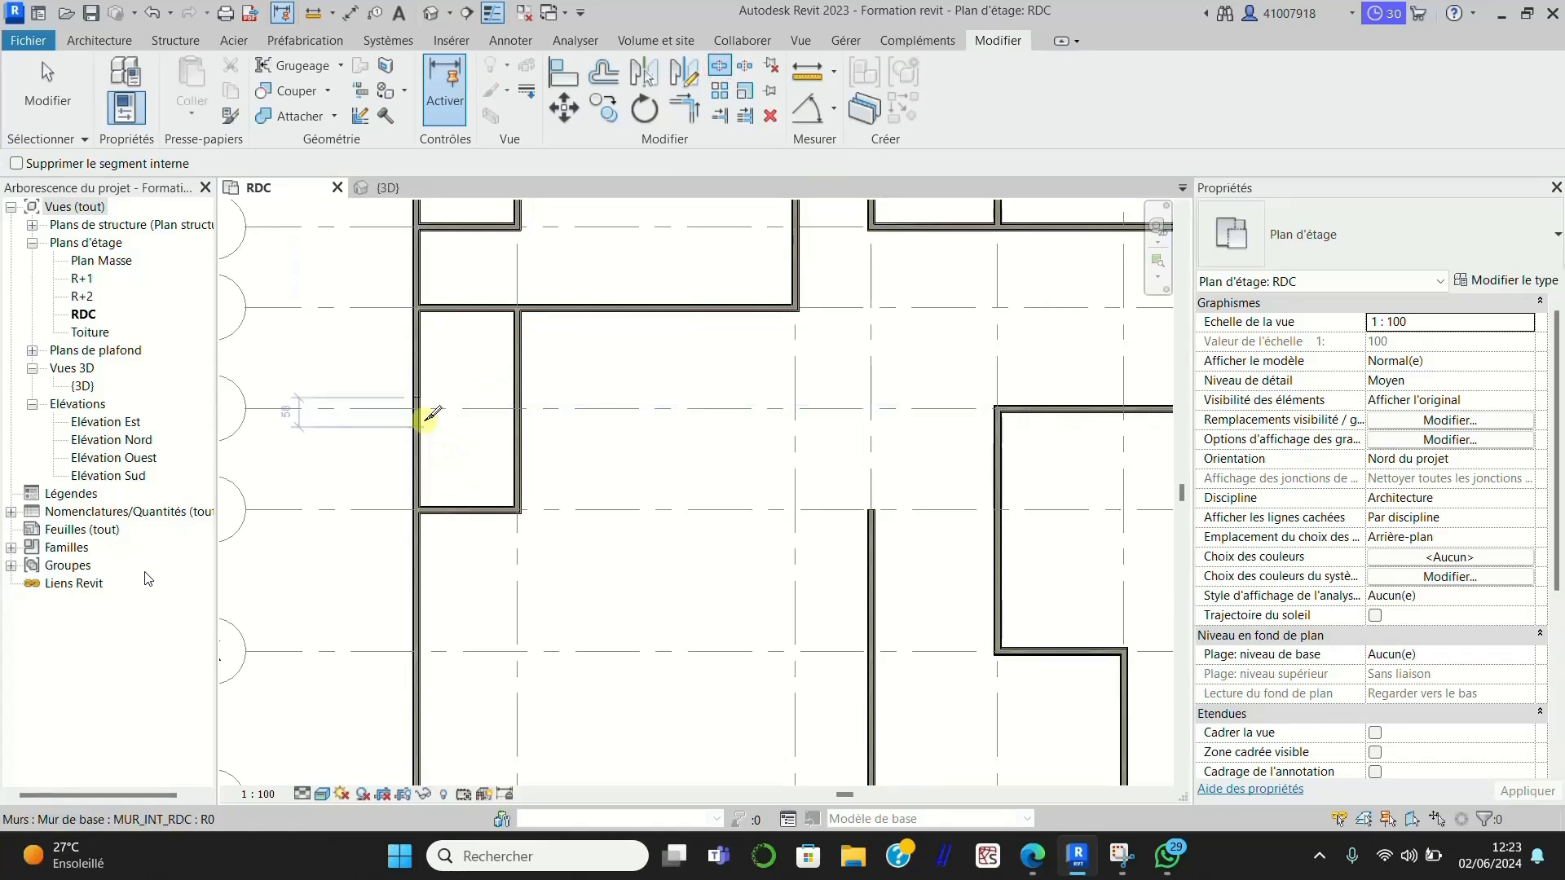
scroll(417, 393, up, 2)
scroll(456, 367, down, 3)
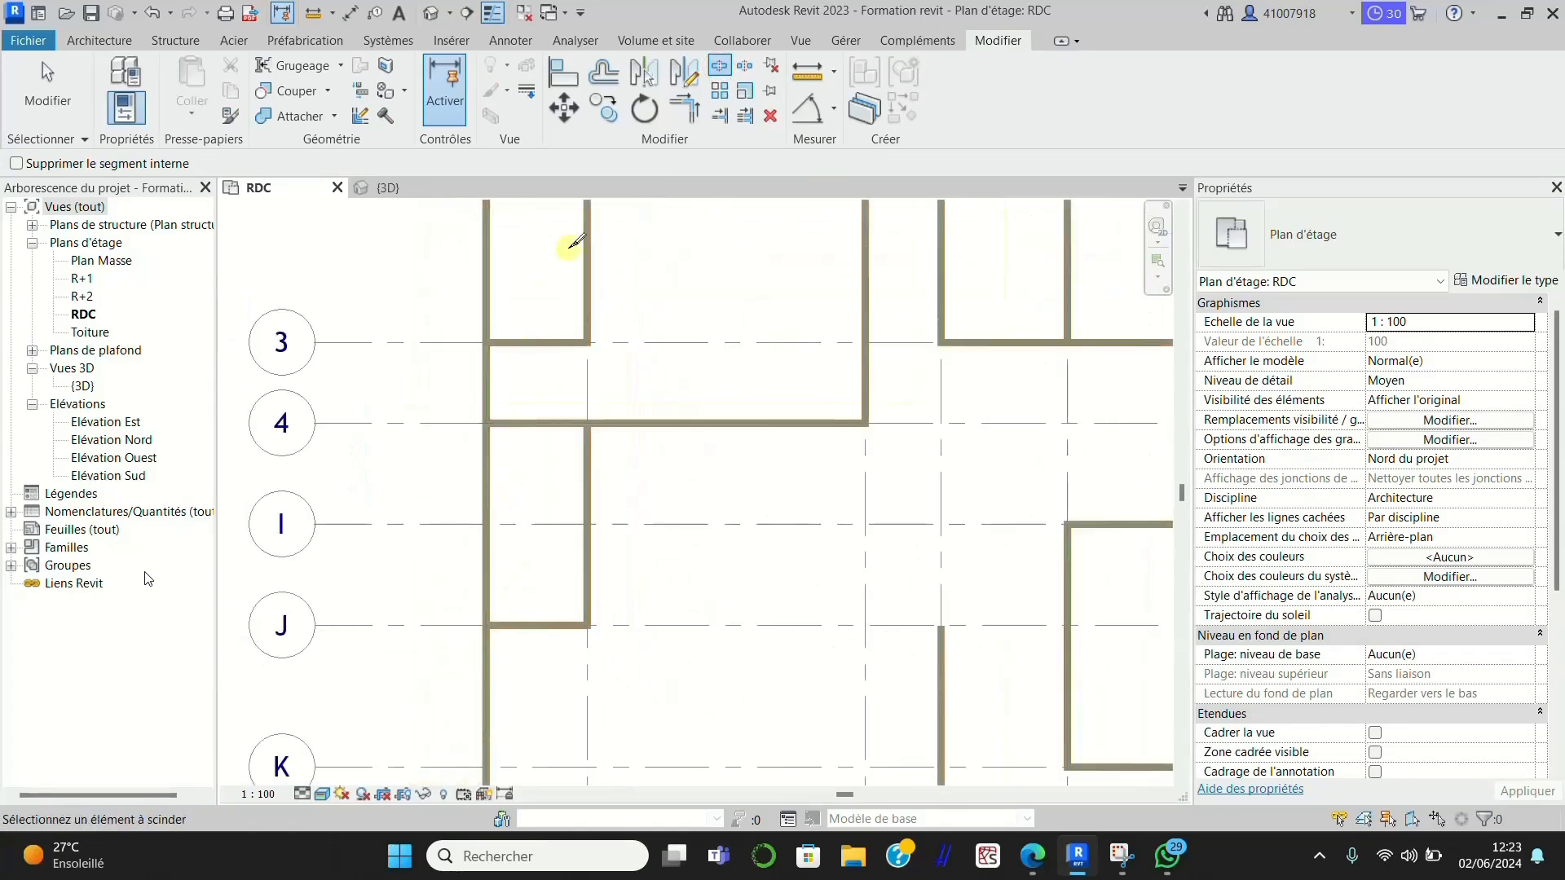
click(680, 110)
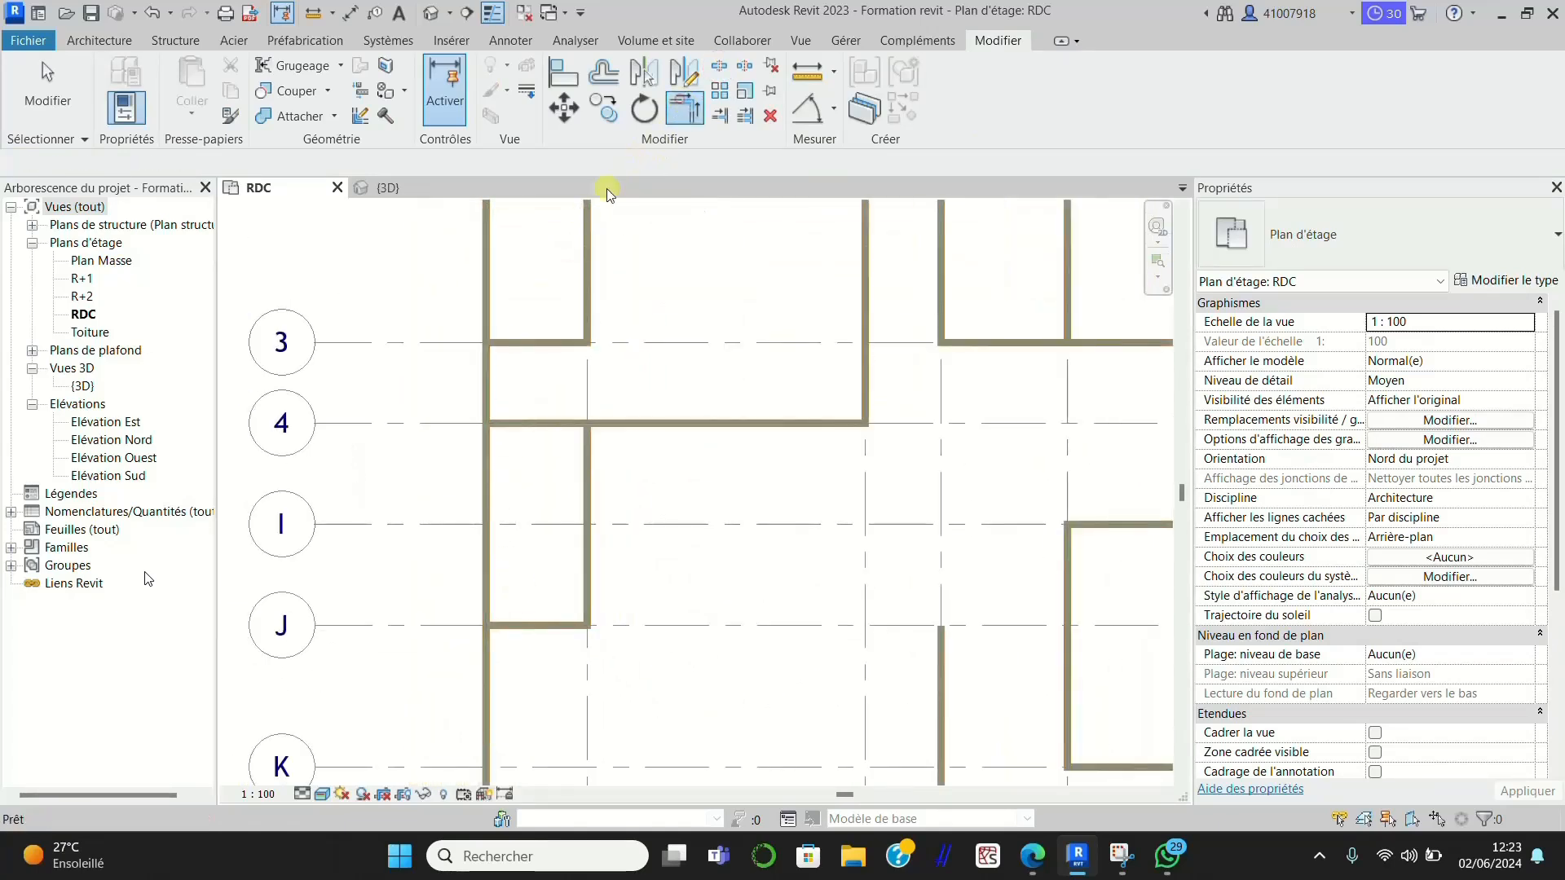
click(486, 396)
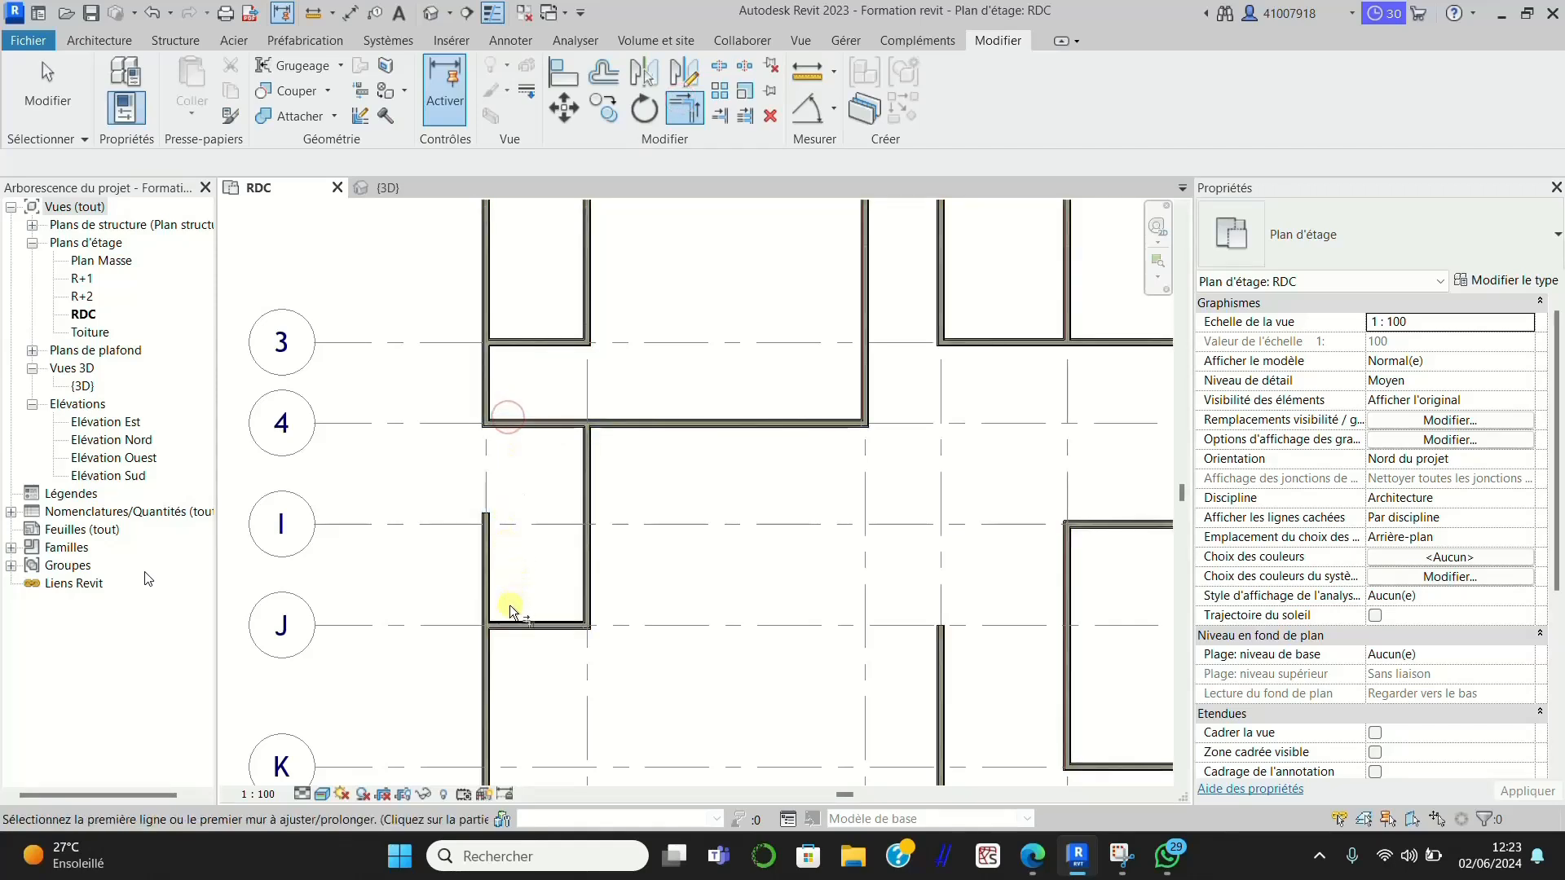
click(489, 658)
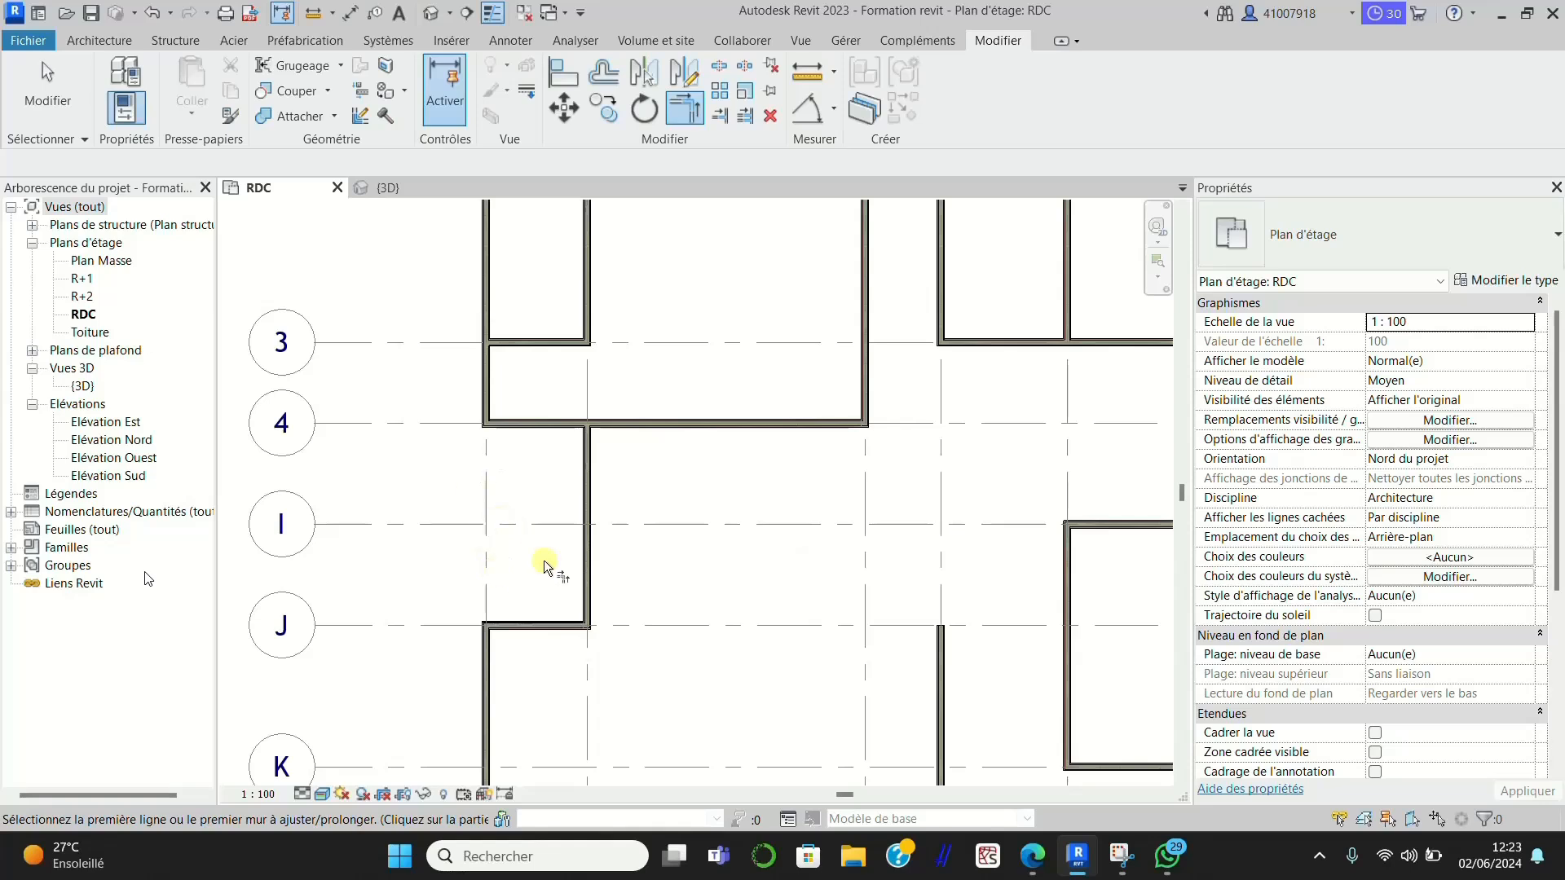
scroll(500, 517, down, 5)
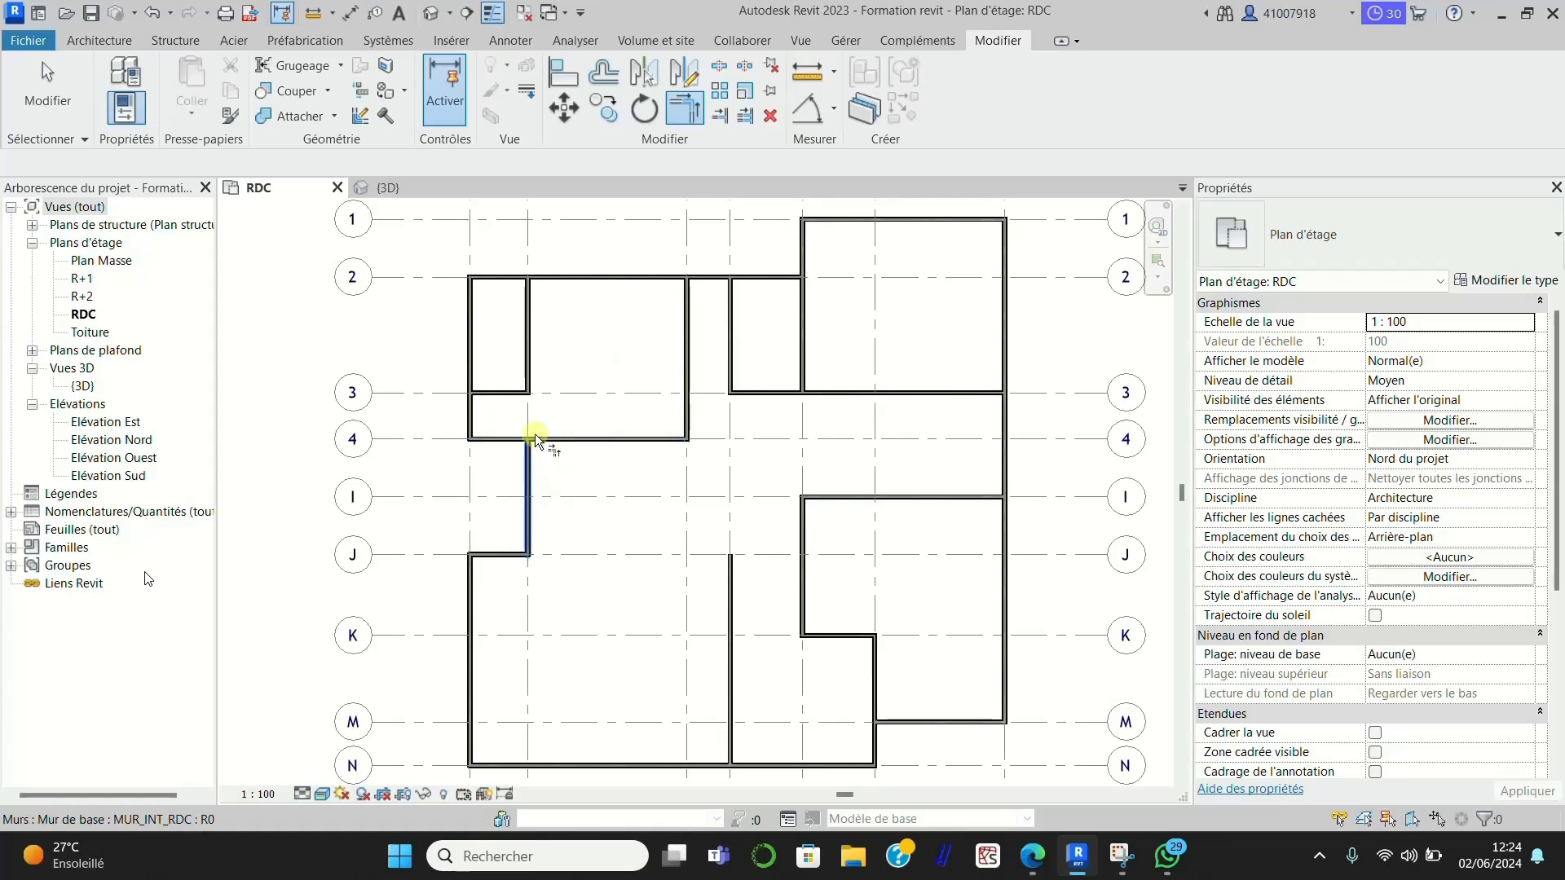
scroll(534, 409, down, 2)
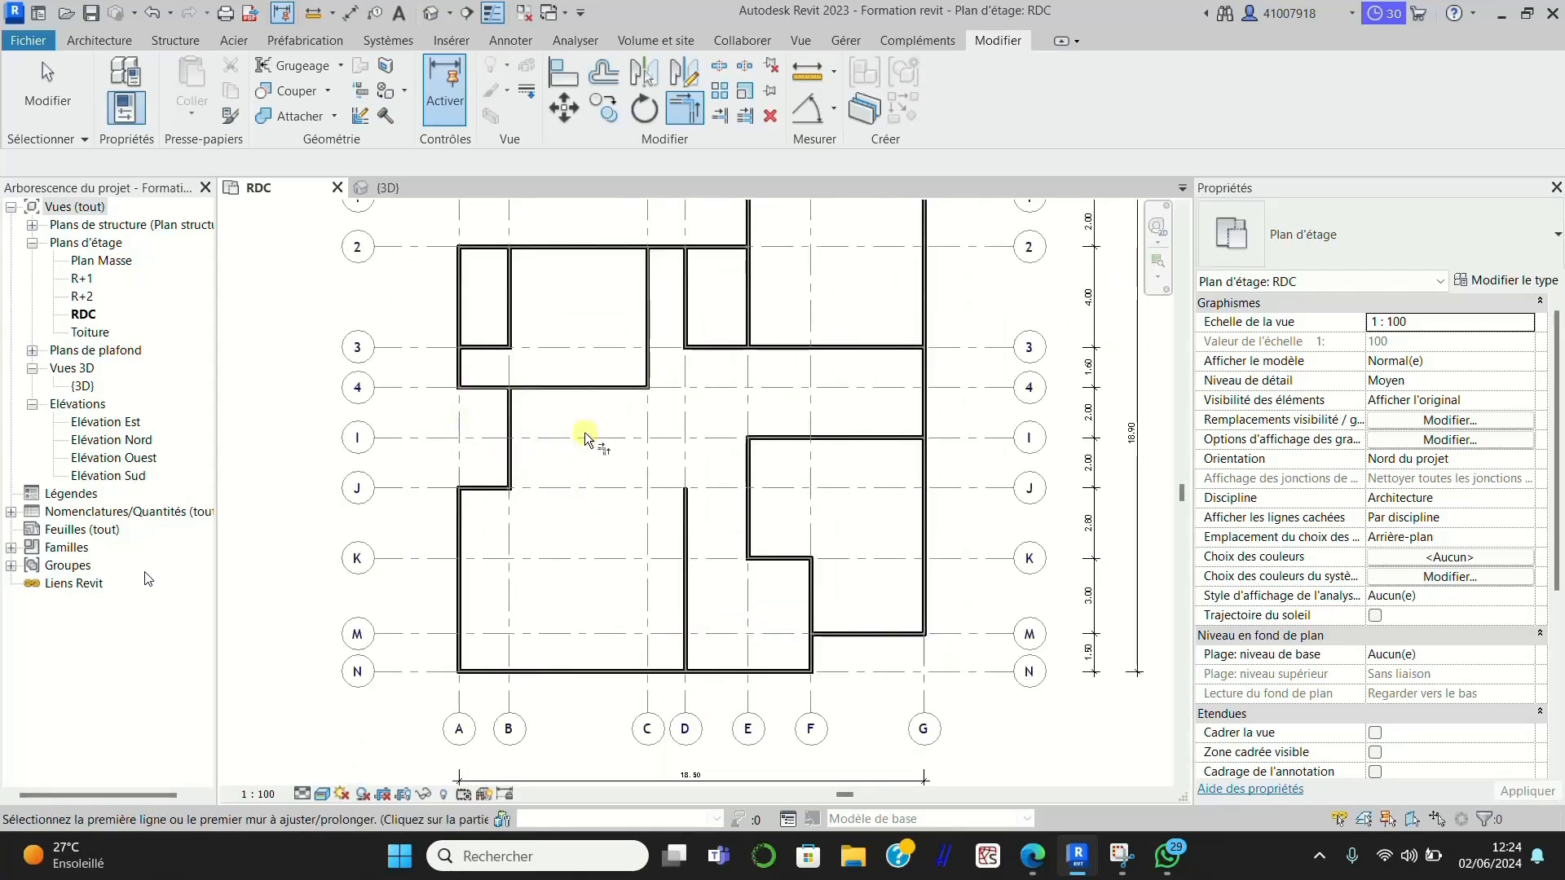
key(Escape)
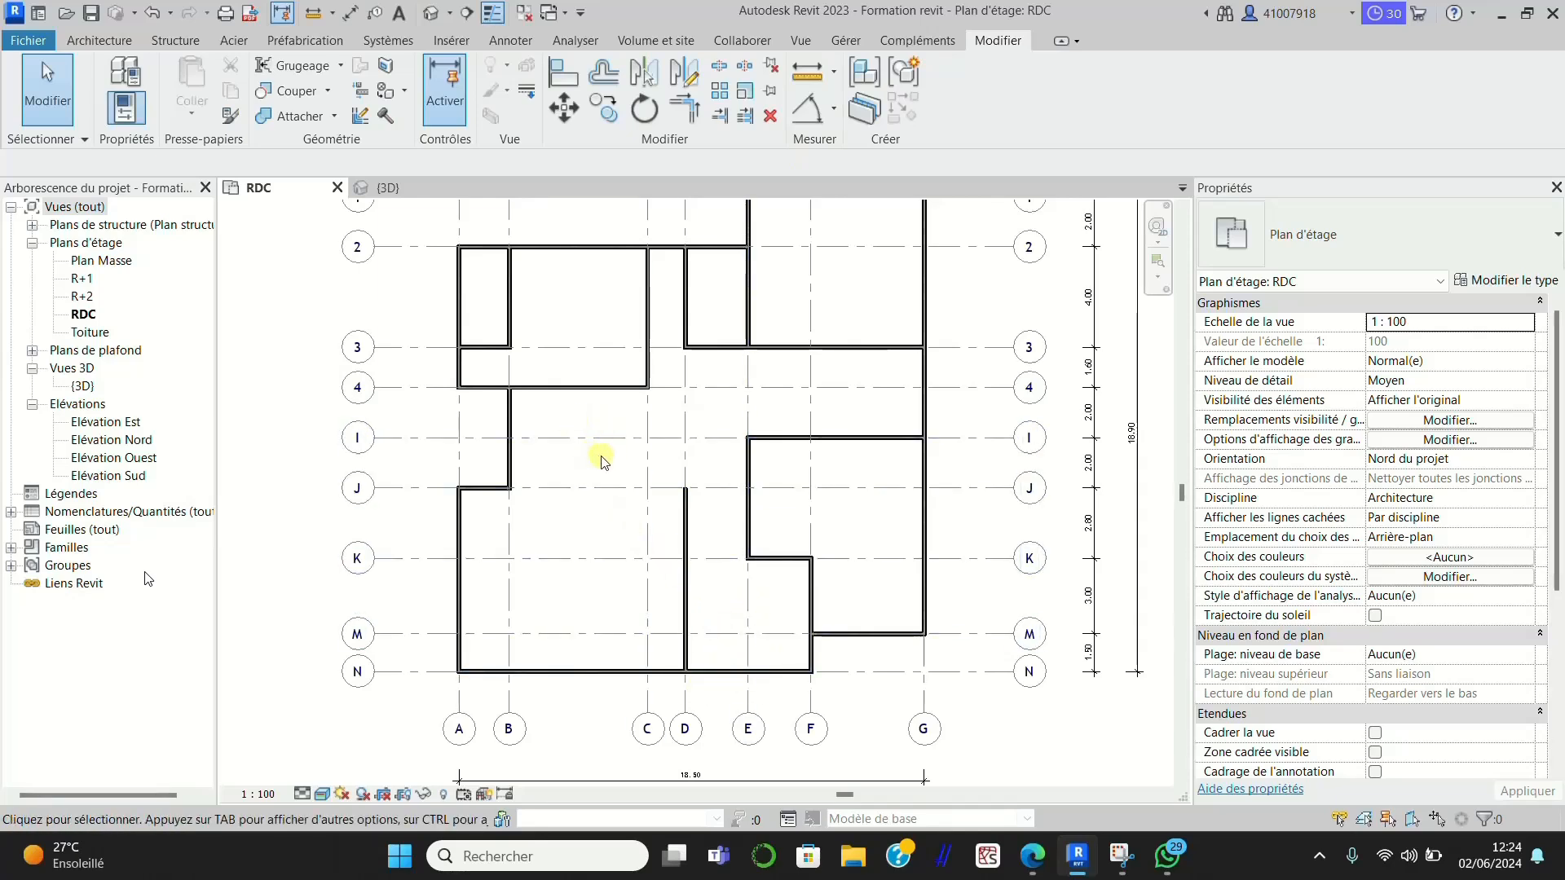
Step: Move the interior wall between grids J and N from grid D to grid C
scroll(698, 559, up, 1)
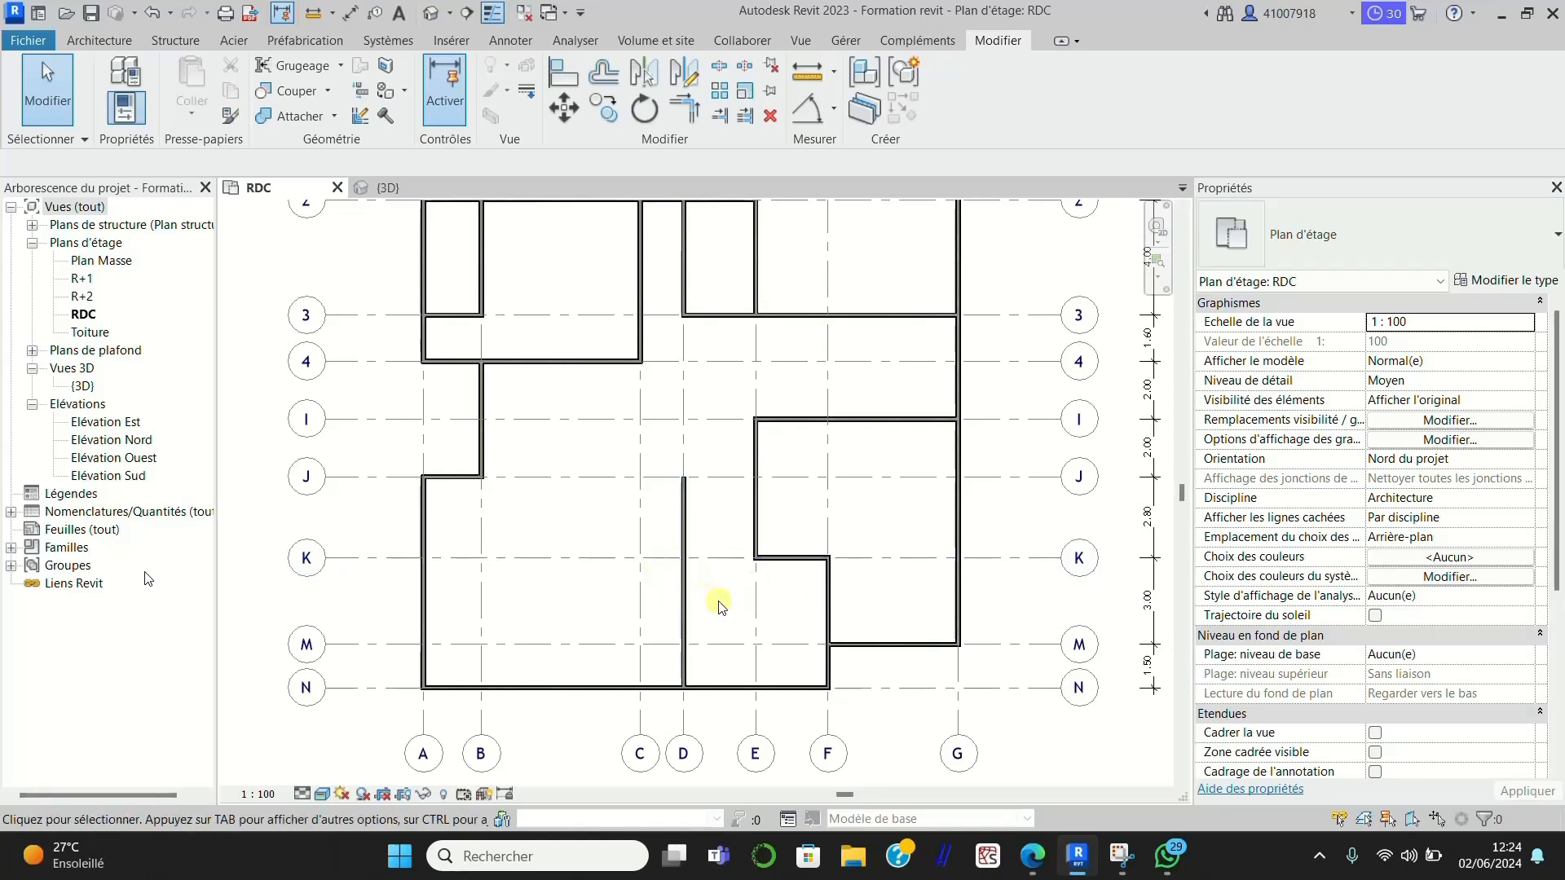
click(687, 603)
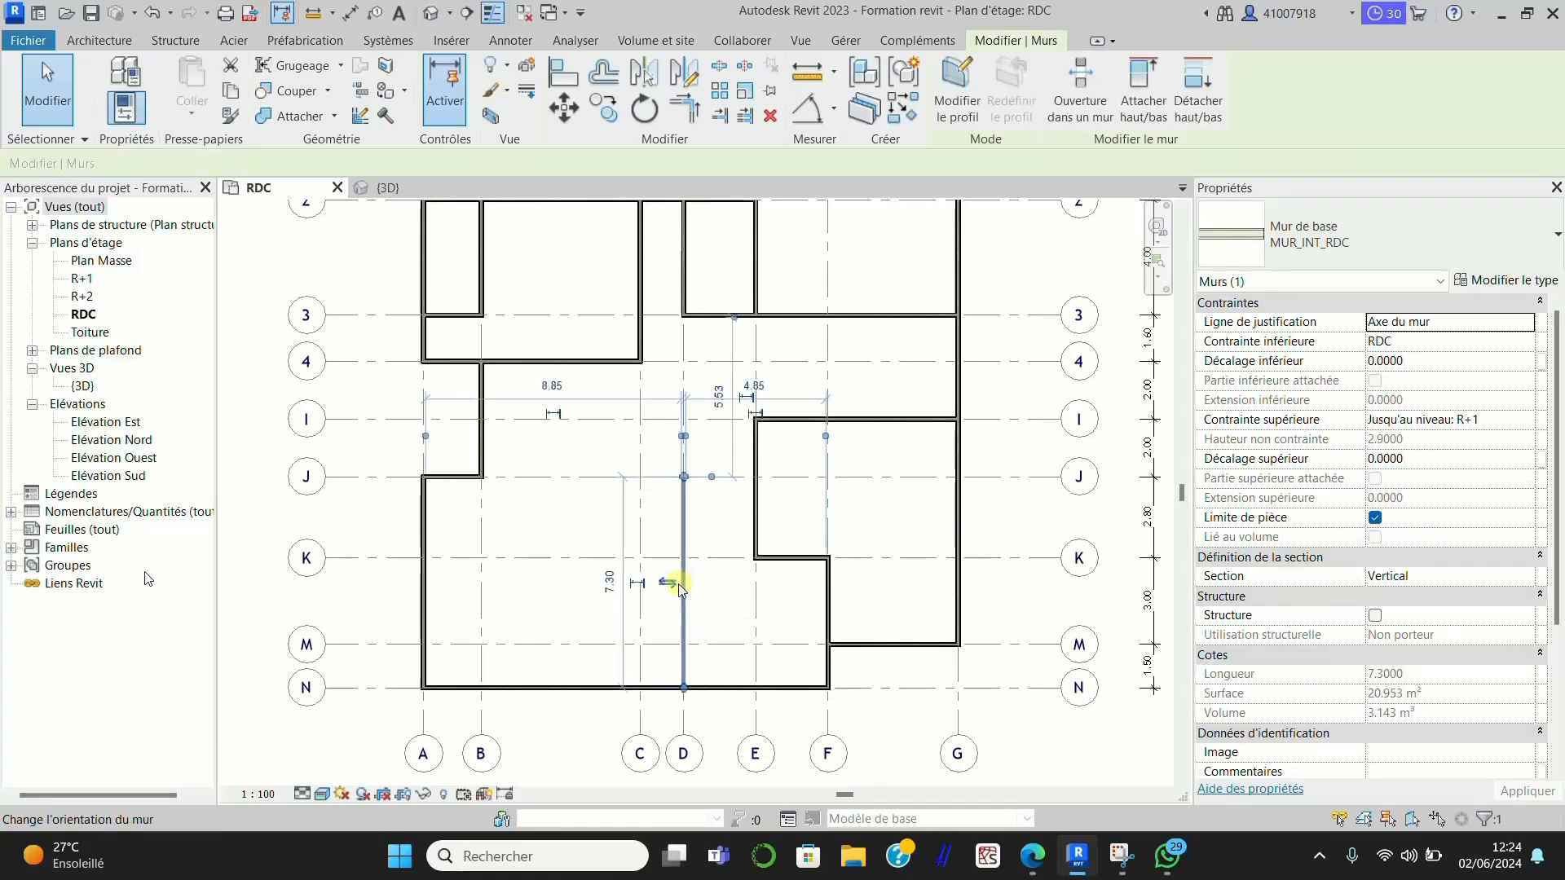
drag(669, 576, 637, 577)
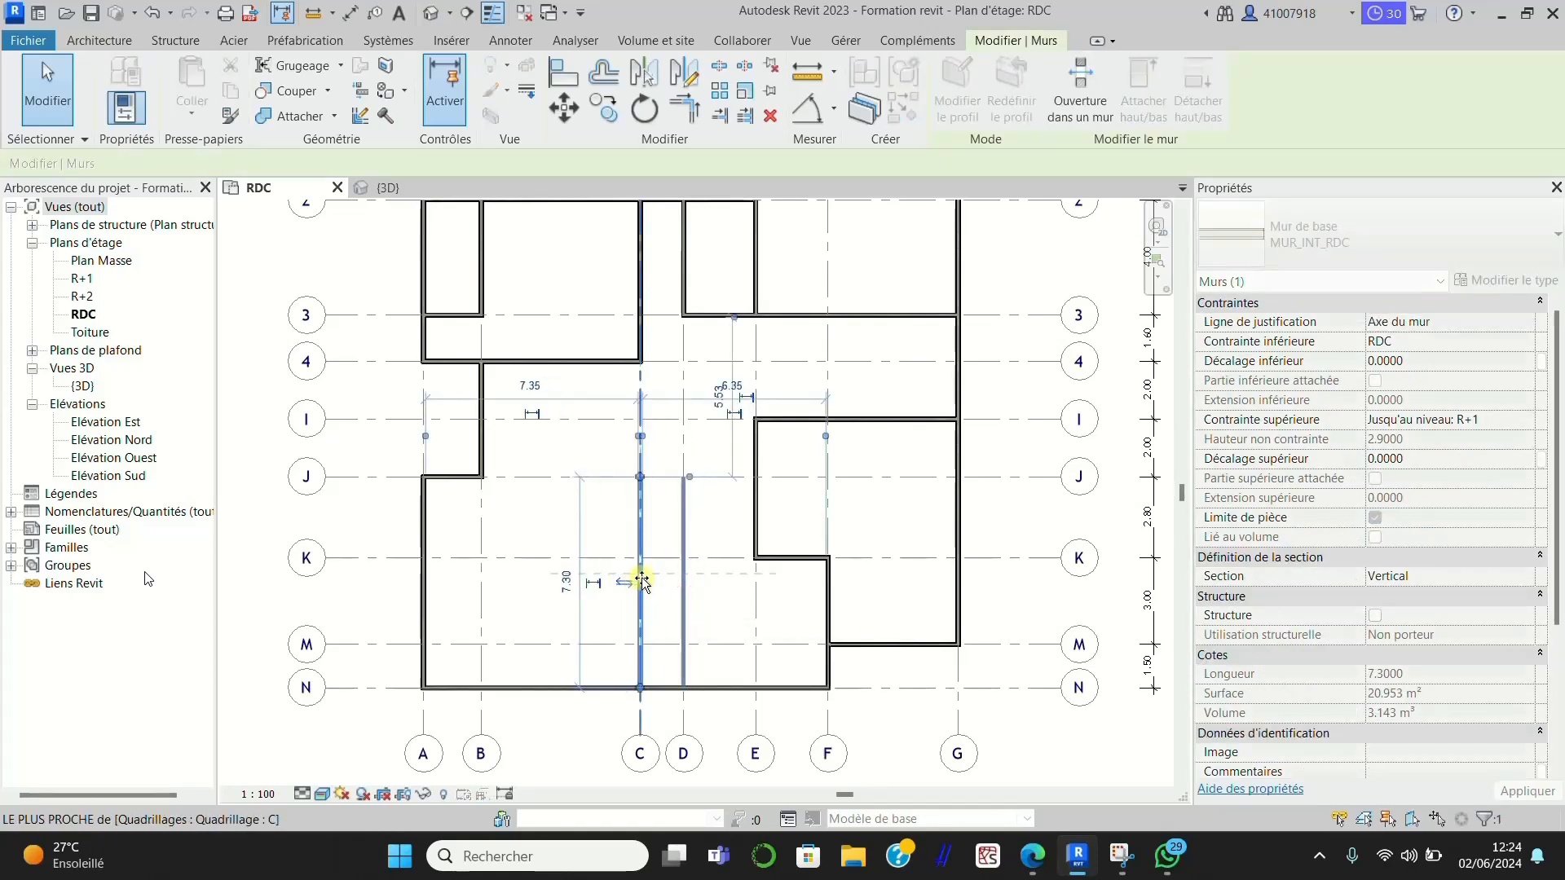
click(666, 607)
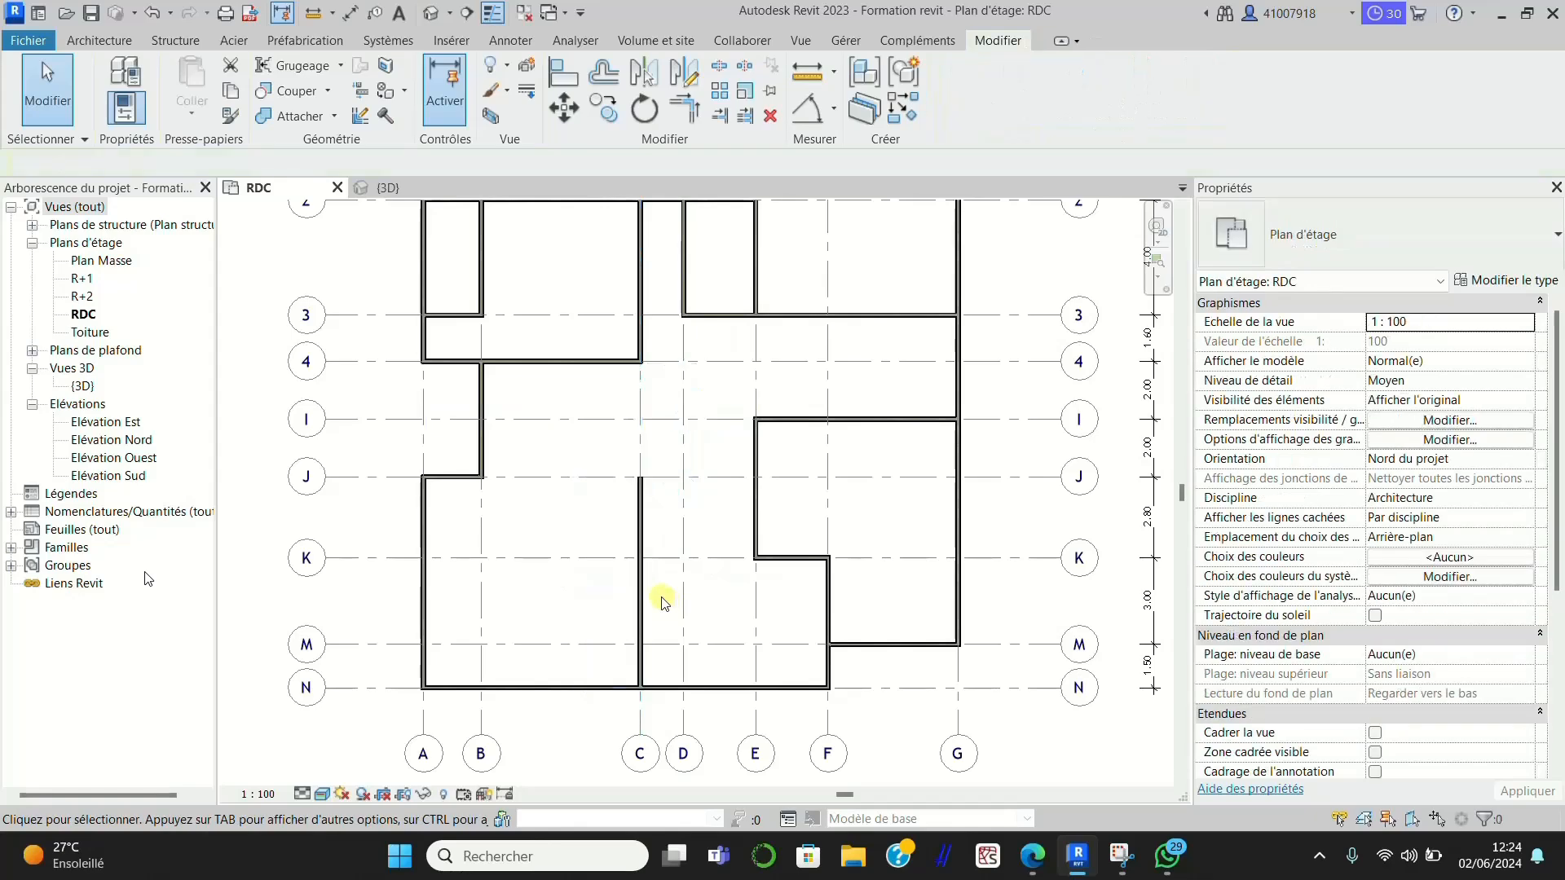
Step: Shorten the interior wall on grid C by moving its free end from grid J to grid K
scroll(646, 687, up, 2)
scroll(660, 578, down, 1)
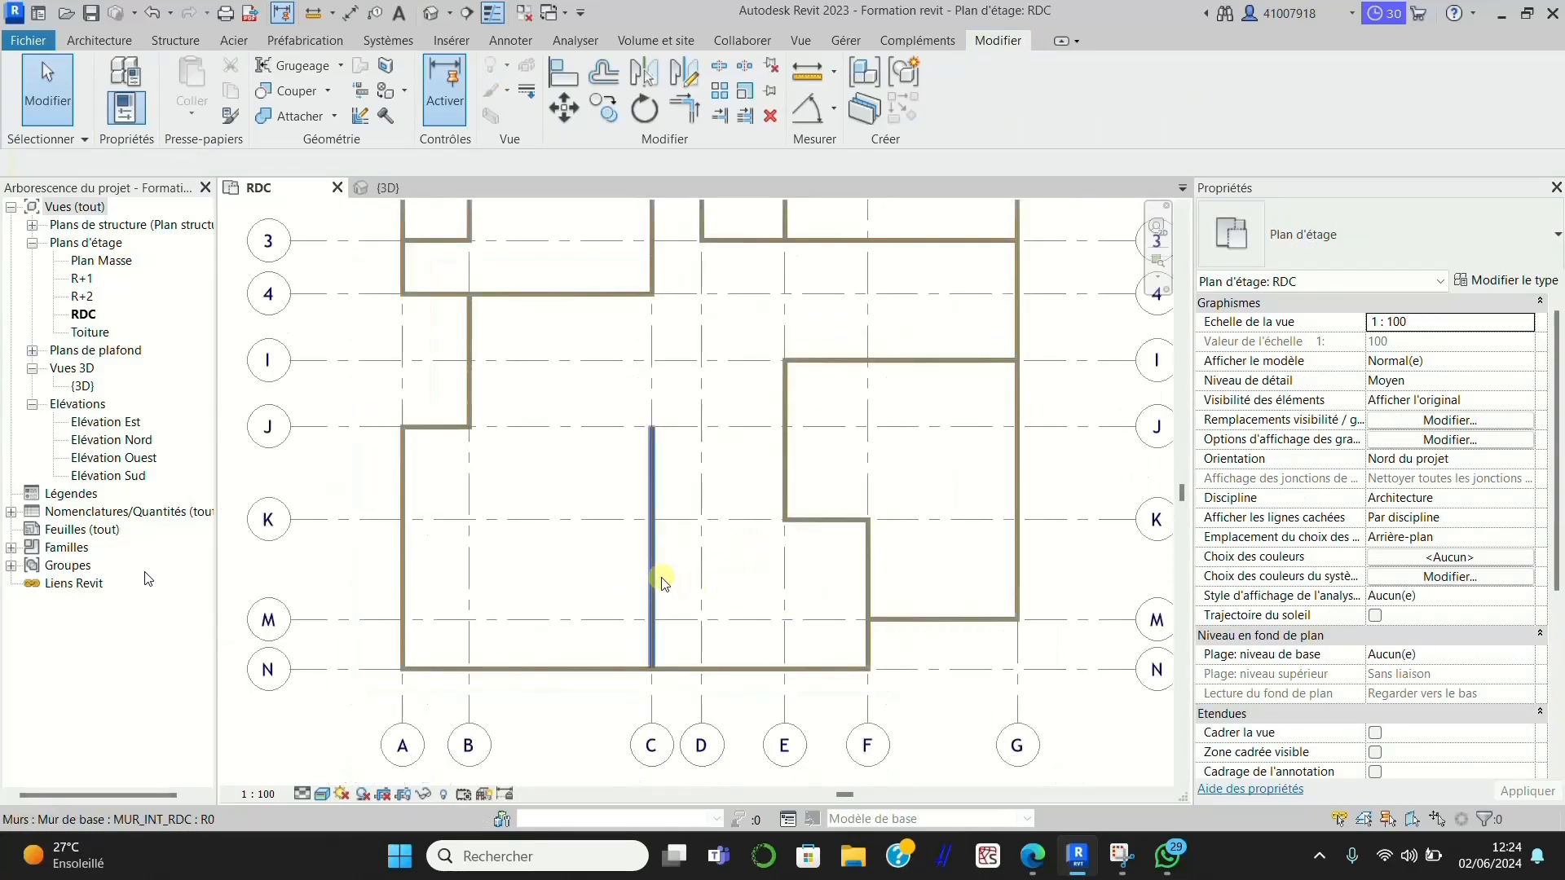
scroll(640, 501, up, 2)
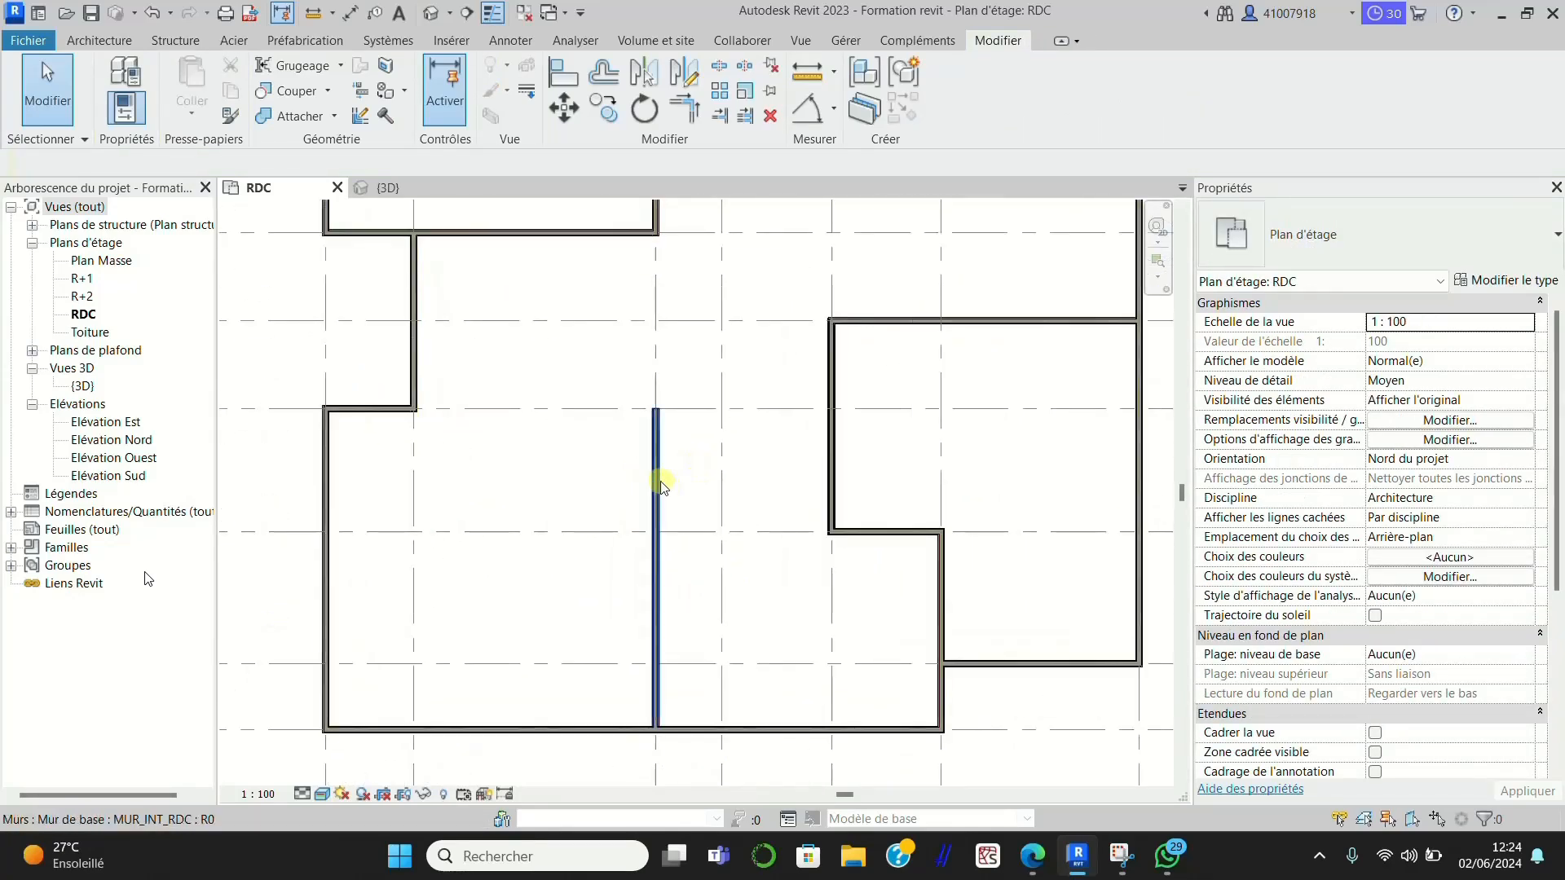
click(657, 479)
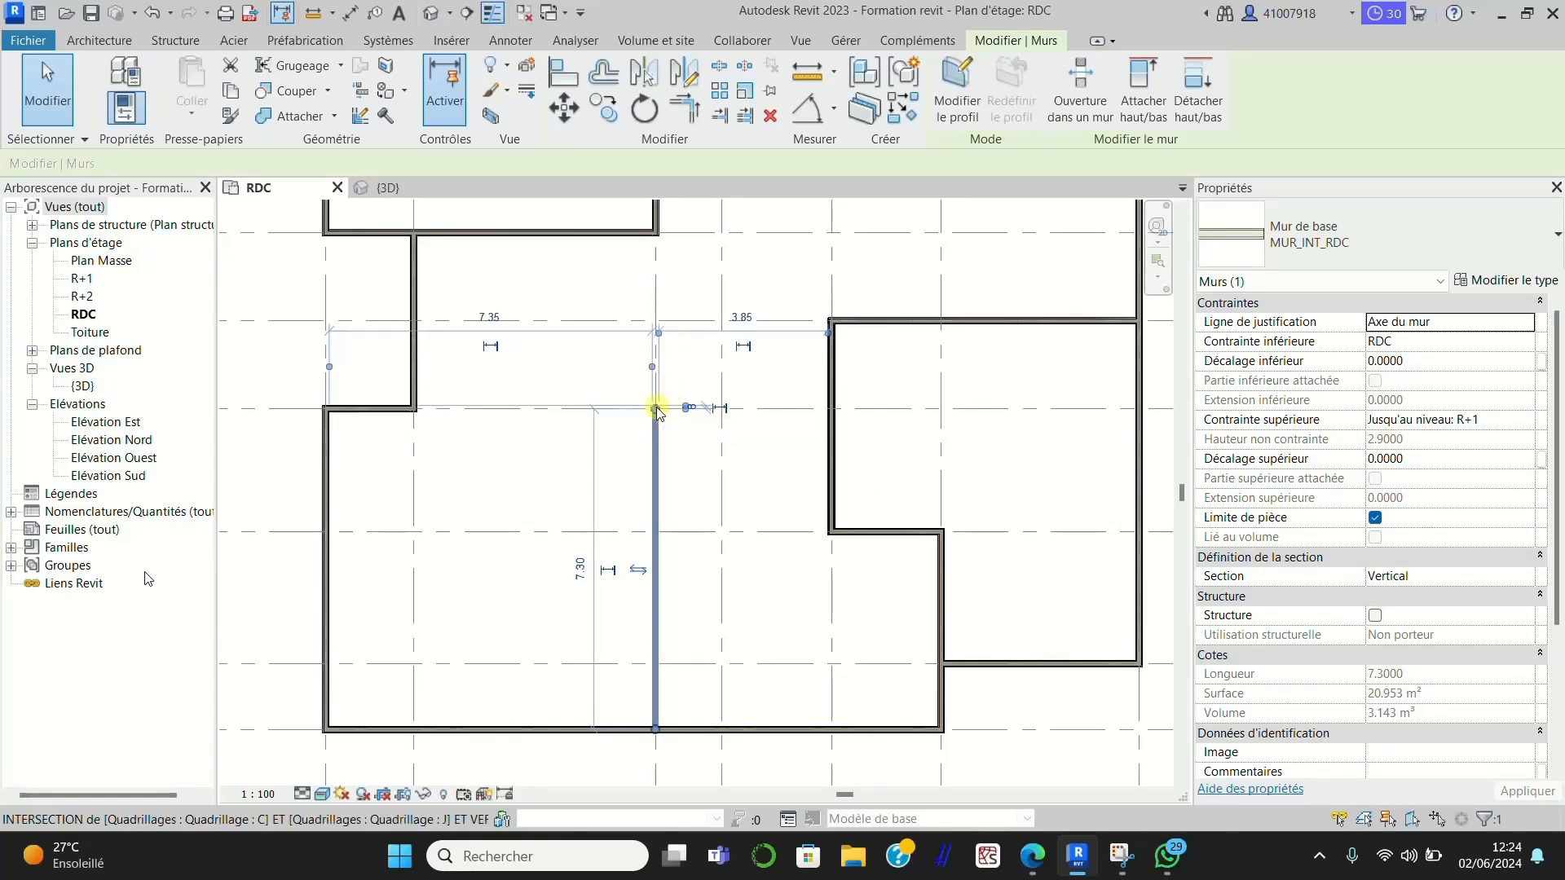
drag(657, 407, 656, 531)
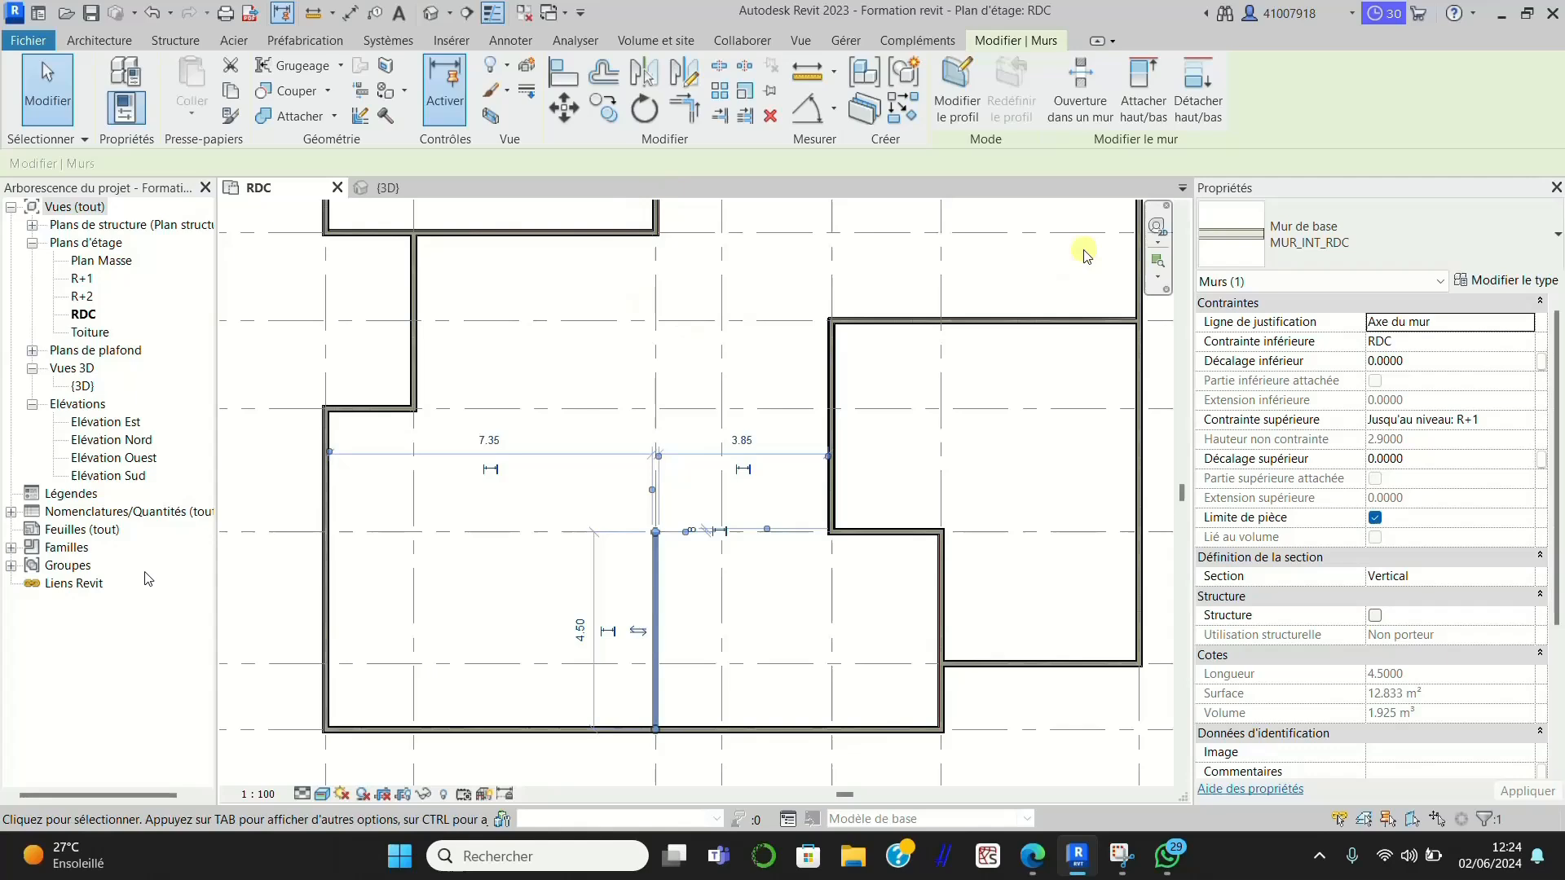
click(1319, 245)
click(682, 531)
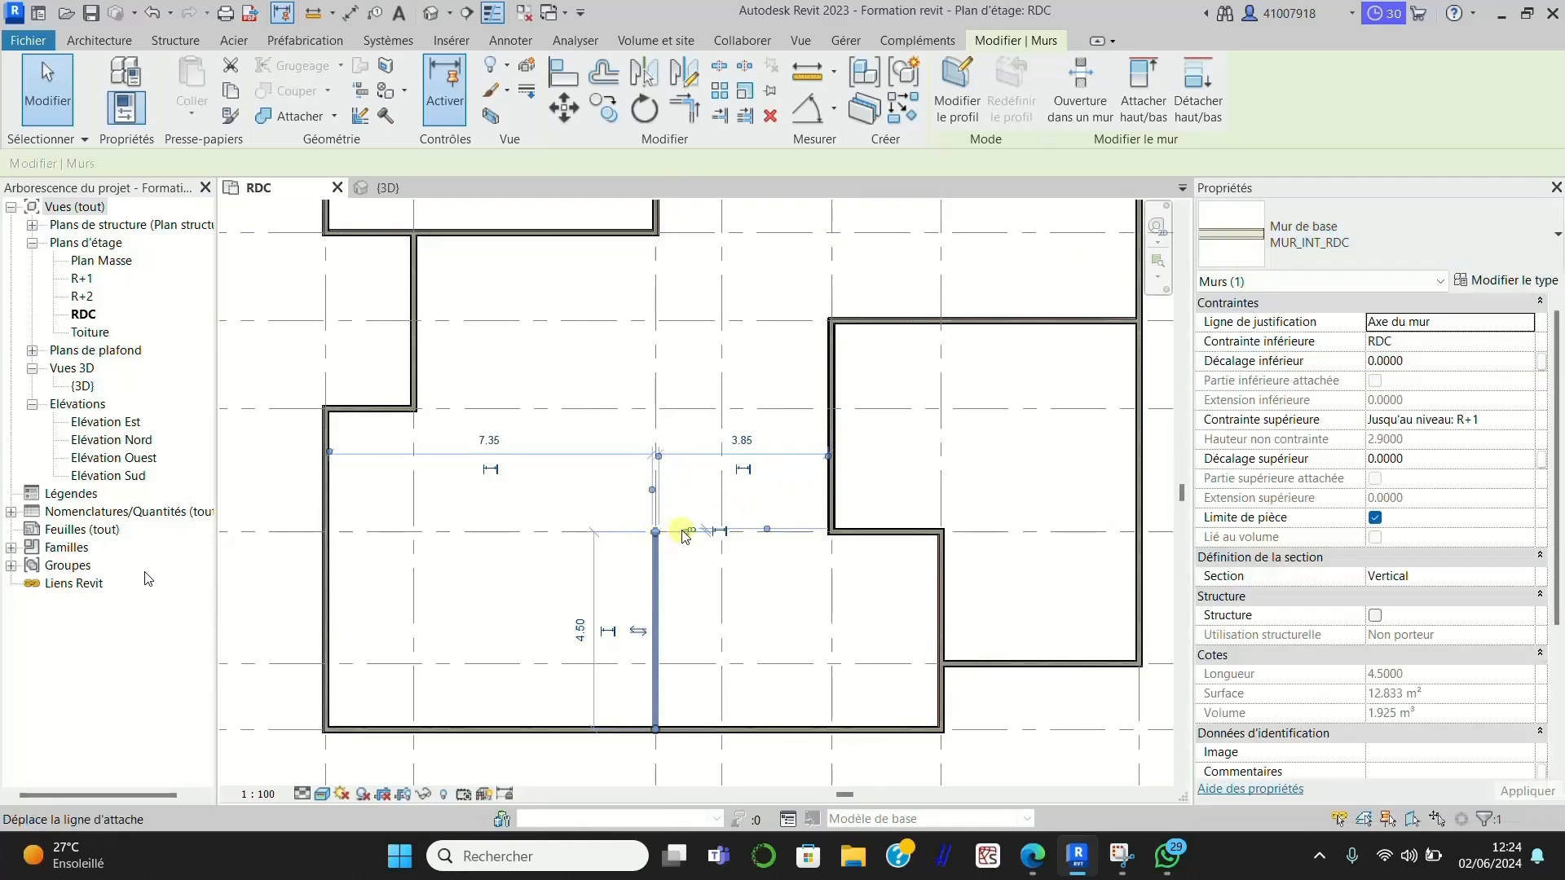
key(Escape)
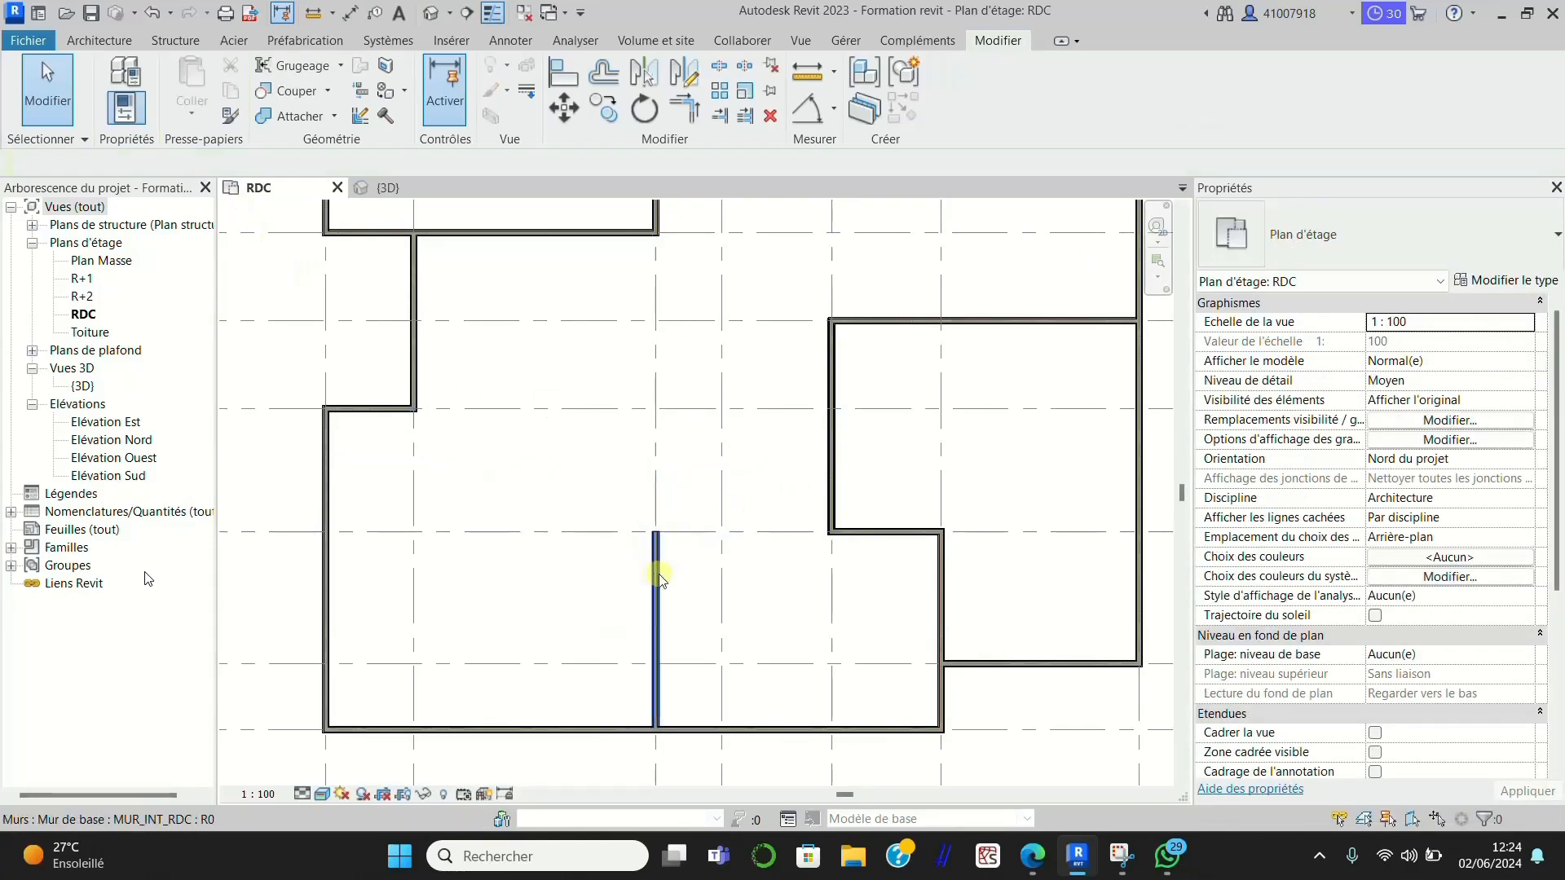
Step: Draw MUR_INT_RDC walls from C-K along grid K to D, along grid D to J, and about 2.30 m along grid J towards B
scroll(665, 551, up, 3)
scroll(723, 516, down, 6)
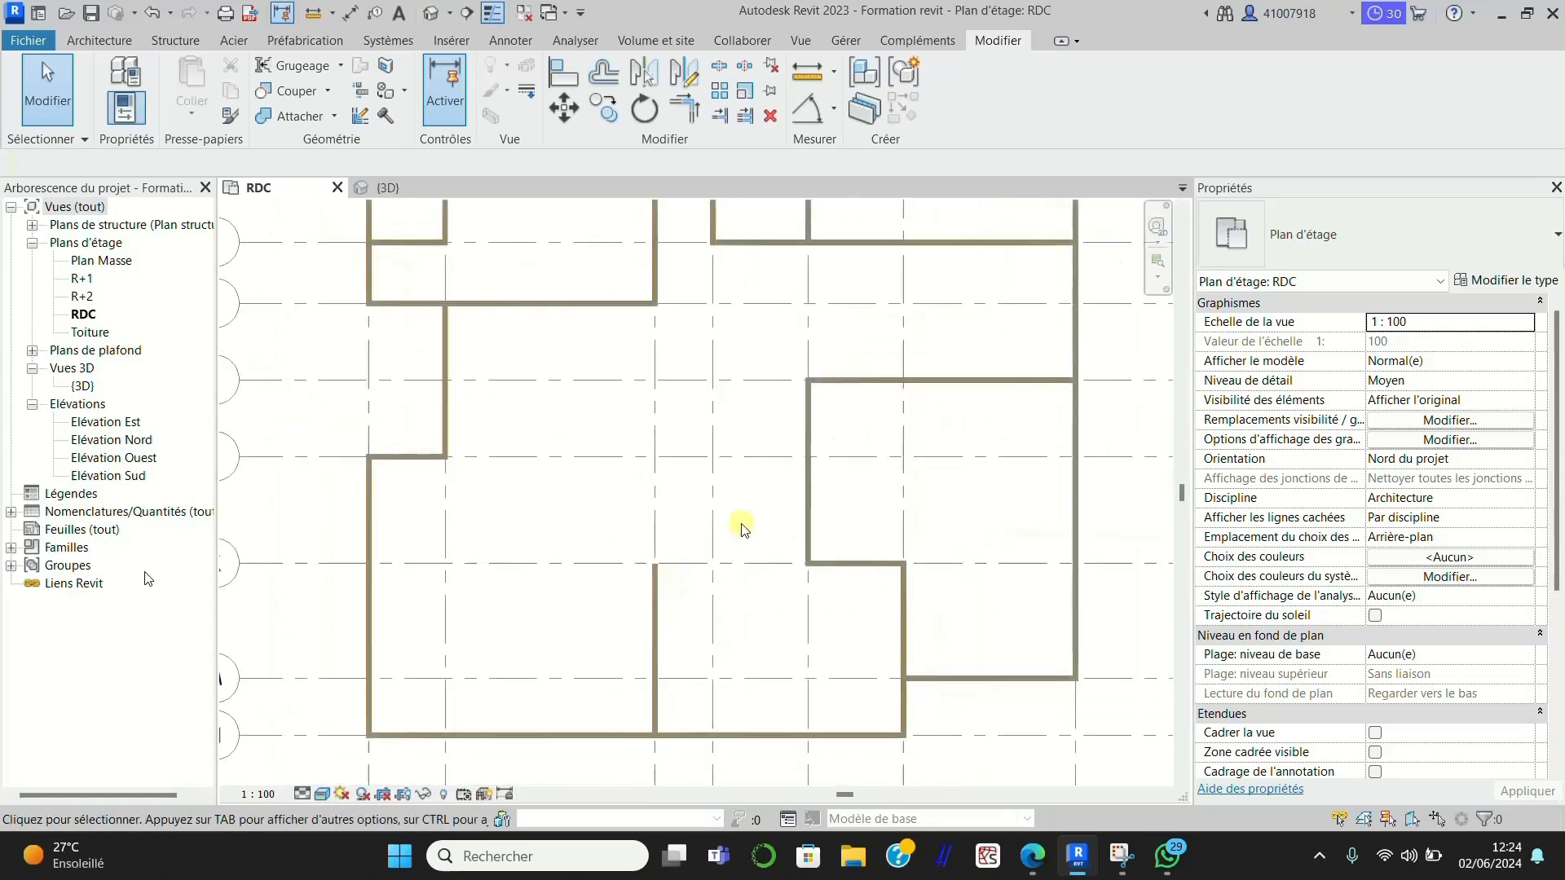
click(100, 40)
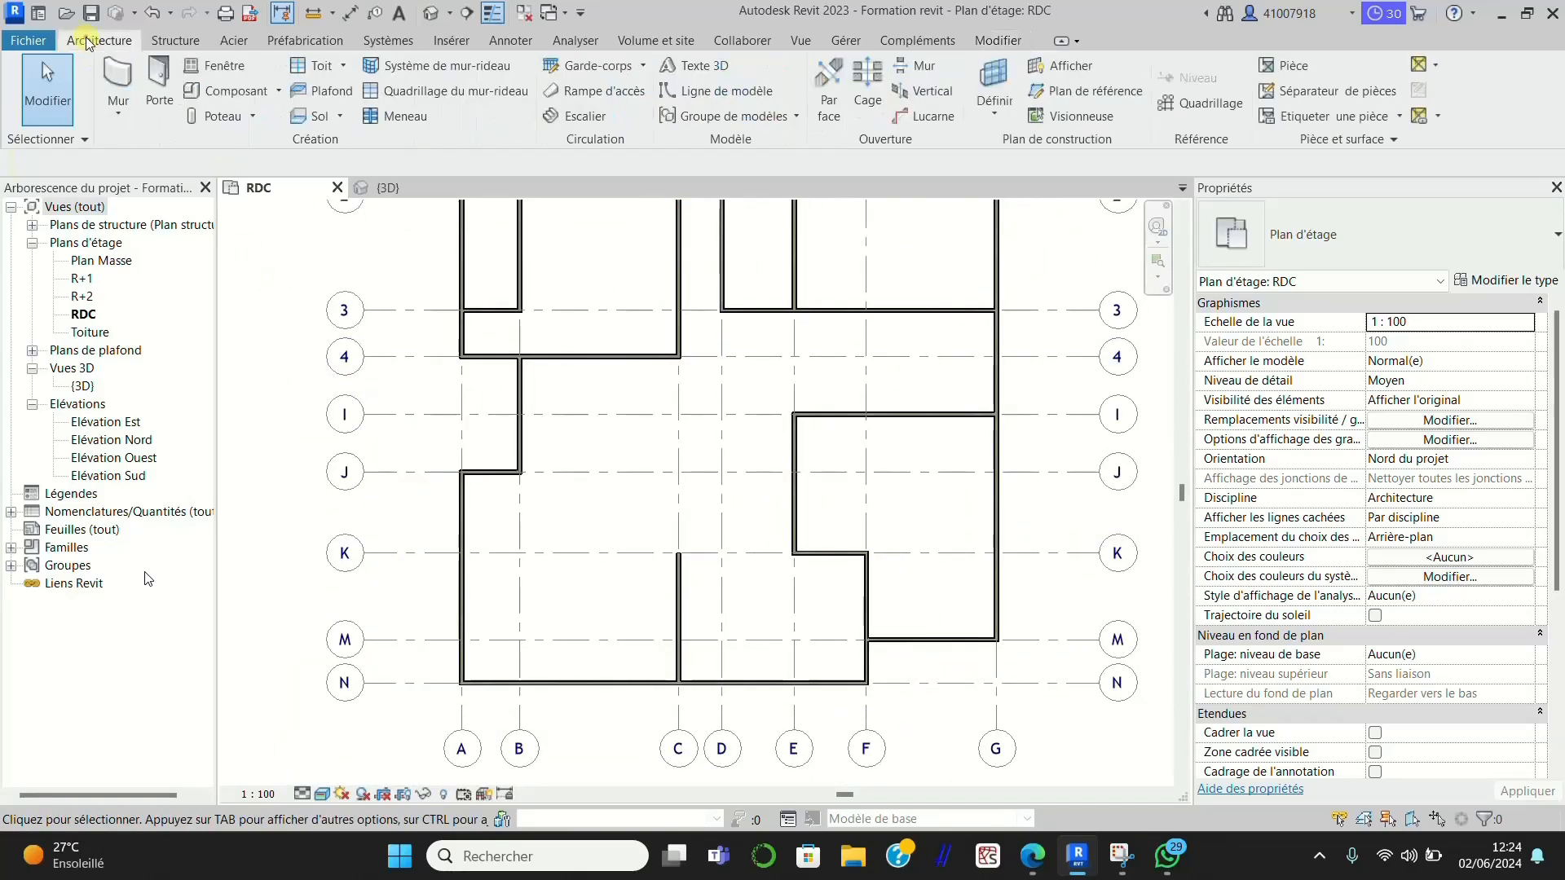
click(118, 85)
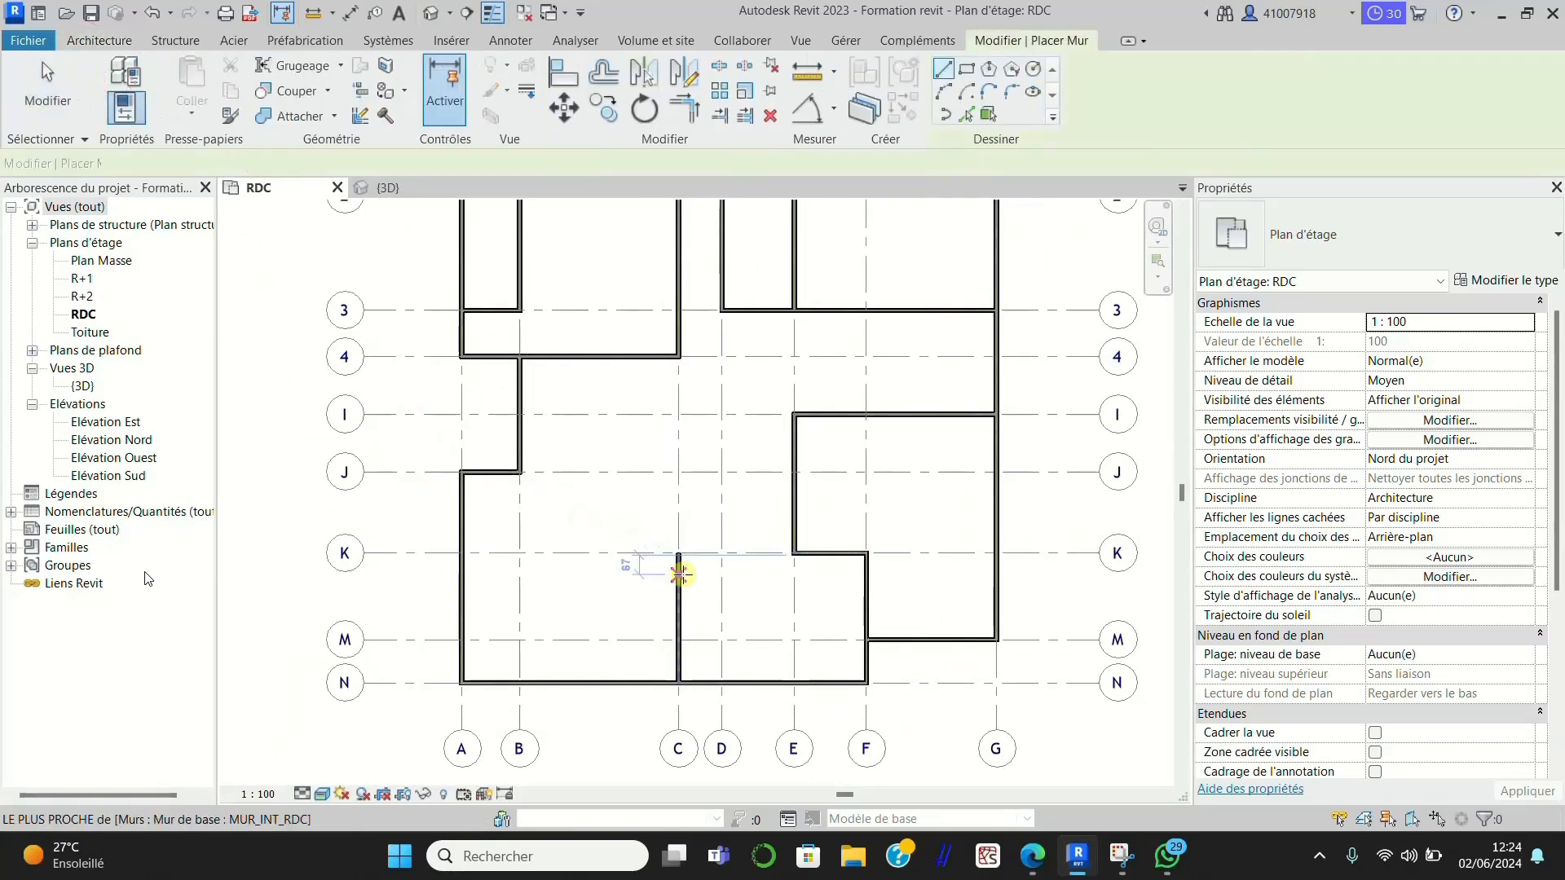
scroll(657, 549, up, 5)
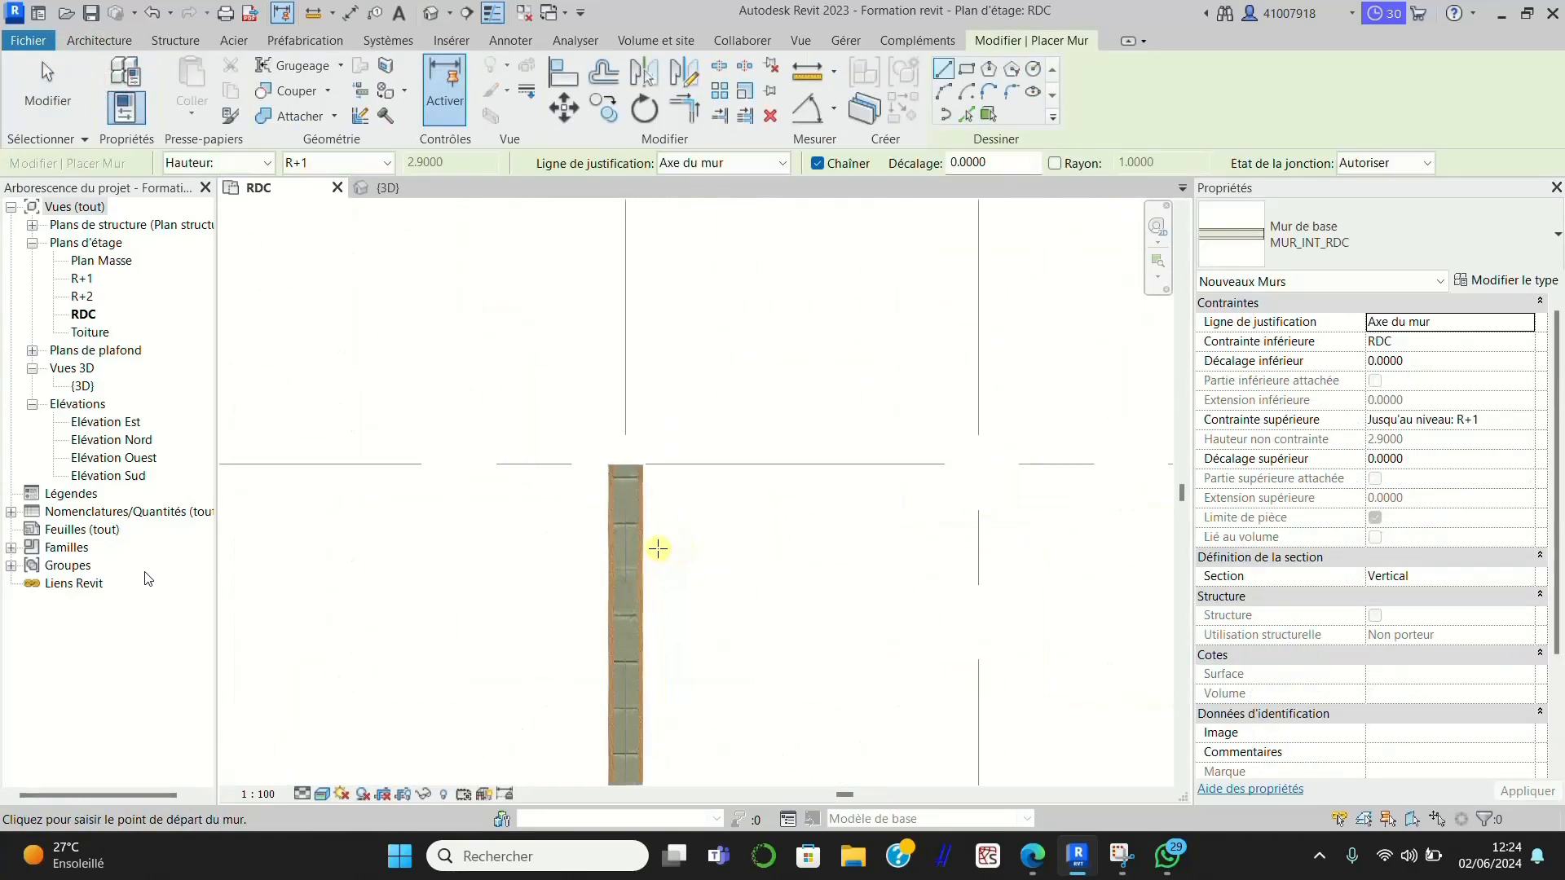
click(625, 464)
scroll(625, 464, down, 2)
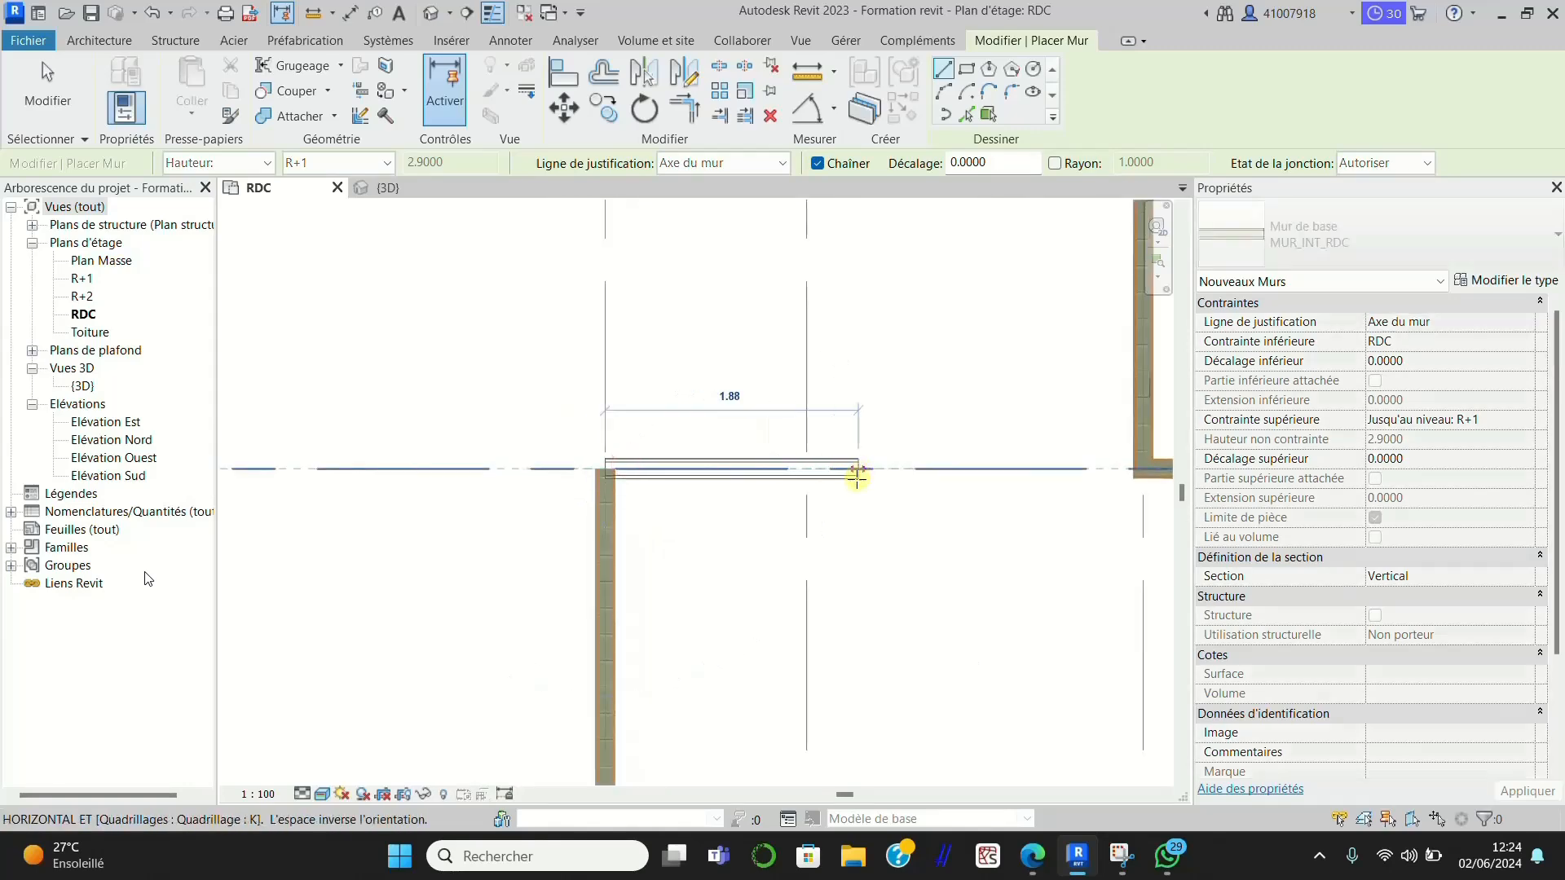
click(805, 468)
scroll(781, 529, down, 3)
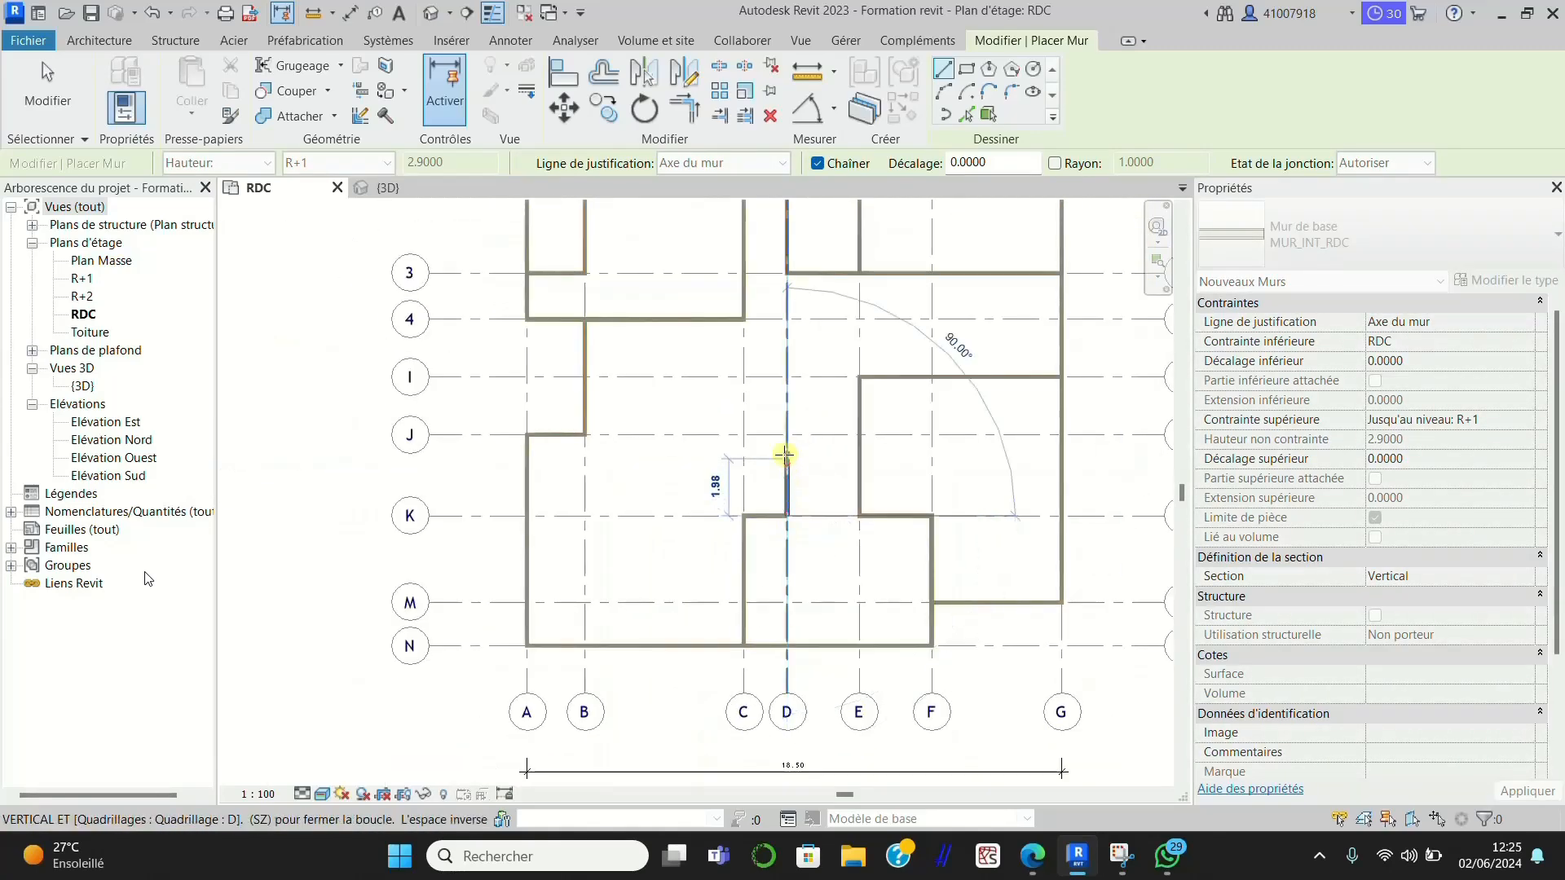
scroll(783, 454, up, 2)
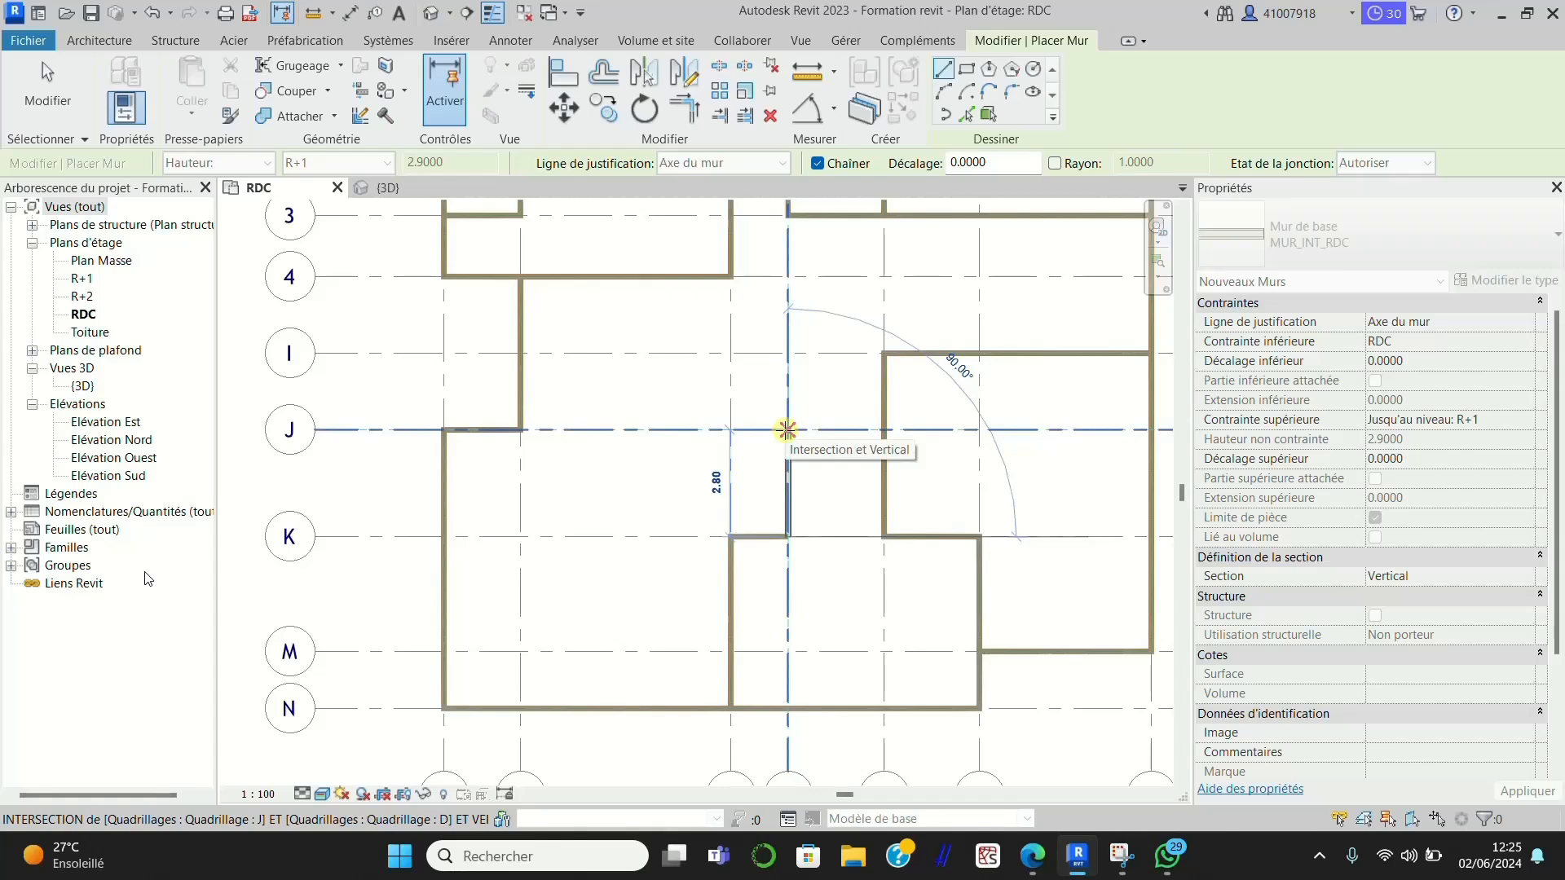
click(785, 429)
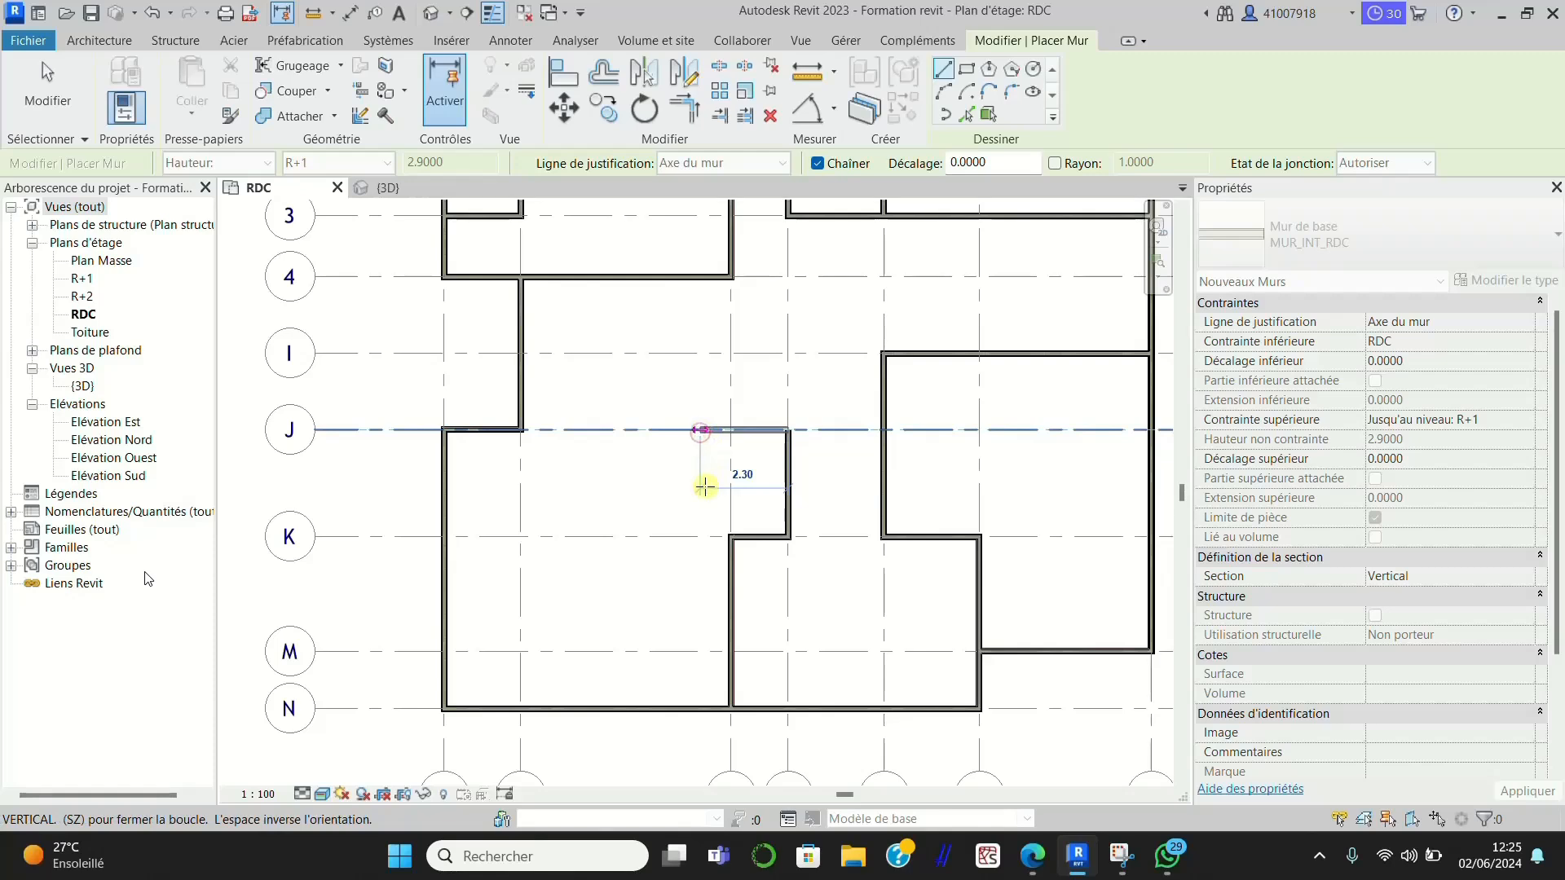
key(Escape)
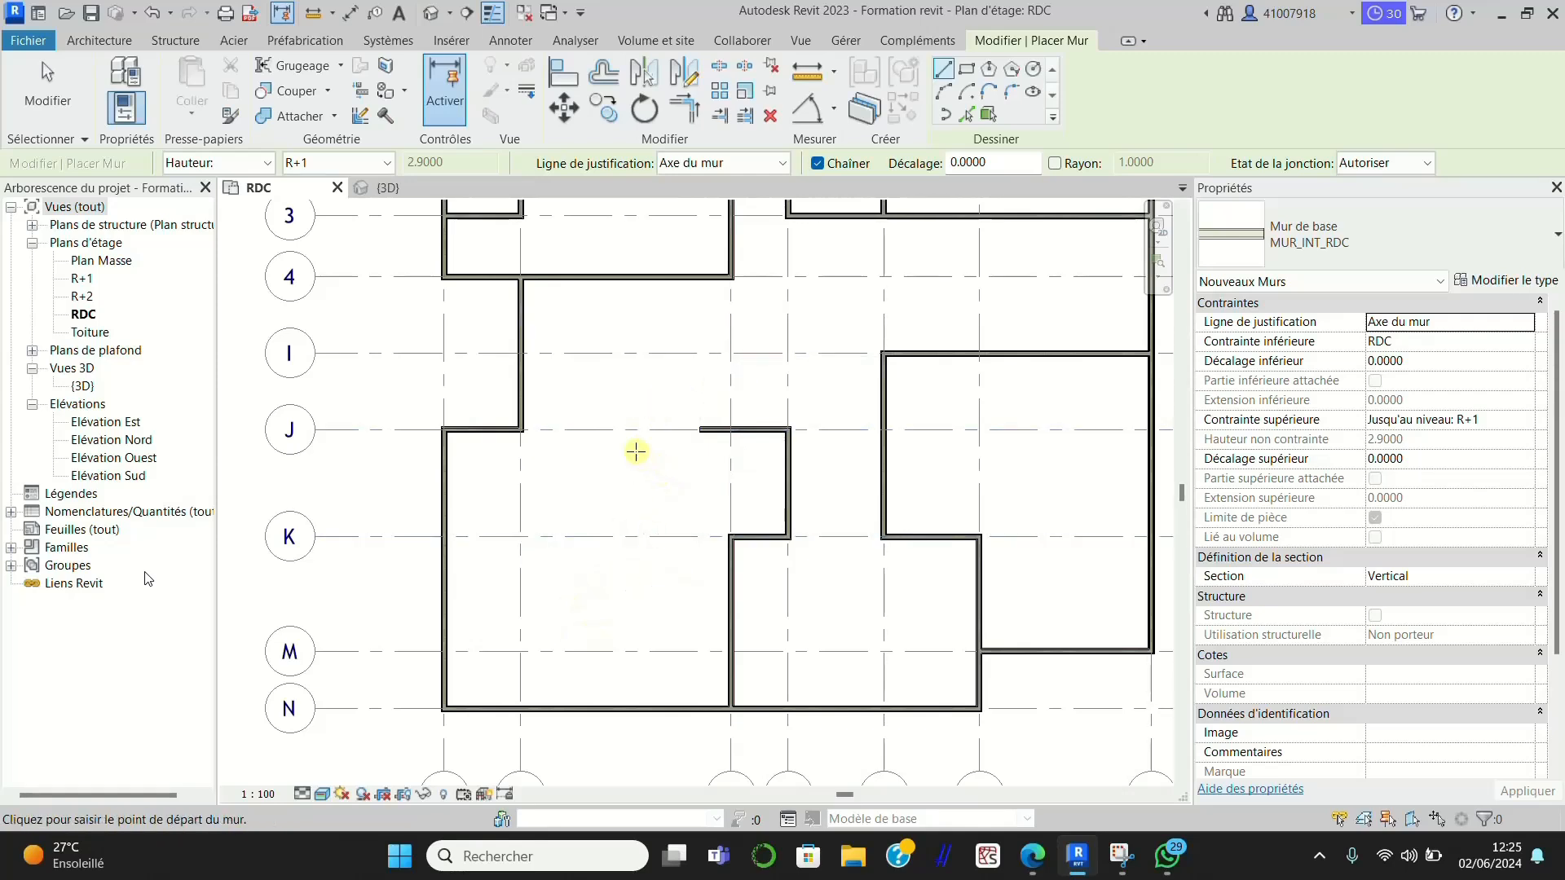
Step: Draw a MUR_INT_RDC wall about 2.63 m long on grid E, starting from the grid N wall towards grid K
scroll(635, 451, down, 1)
scroll(831, 580, up, 2)
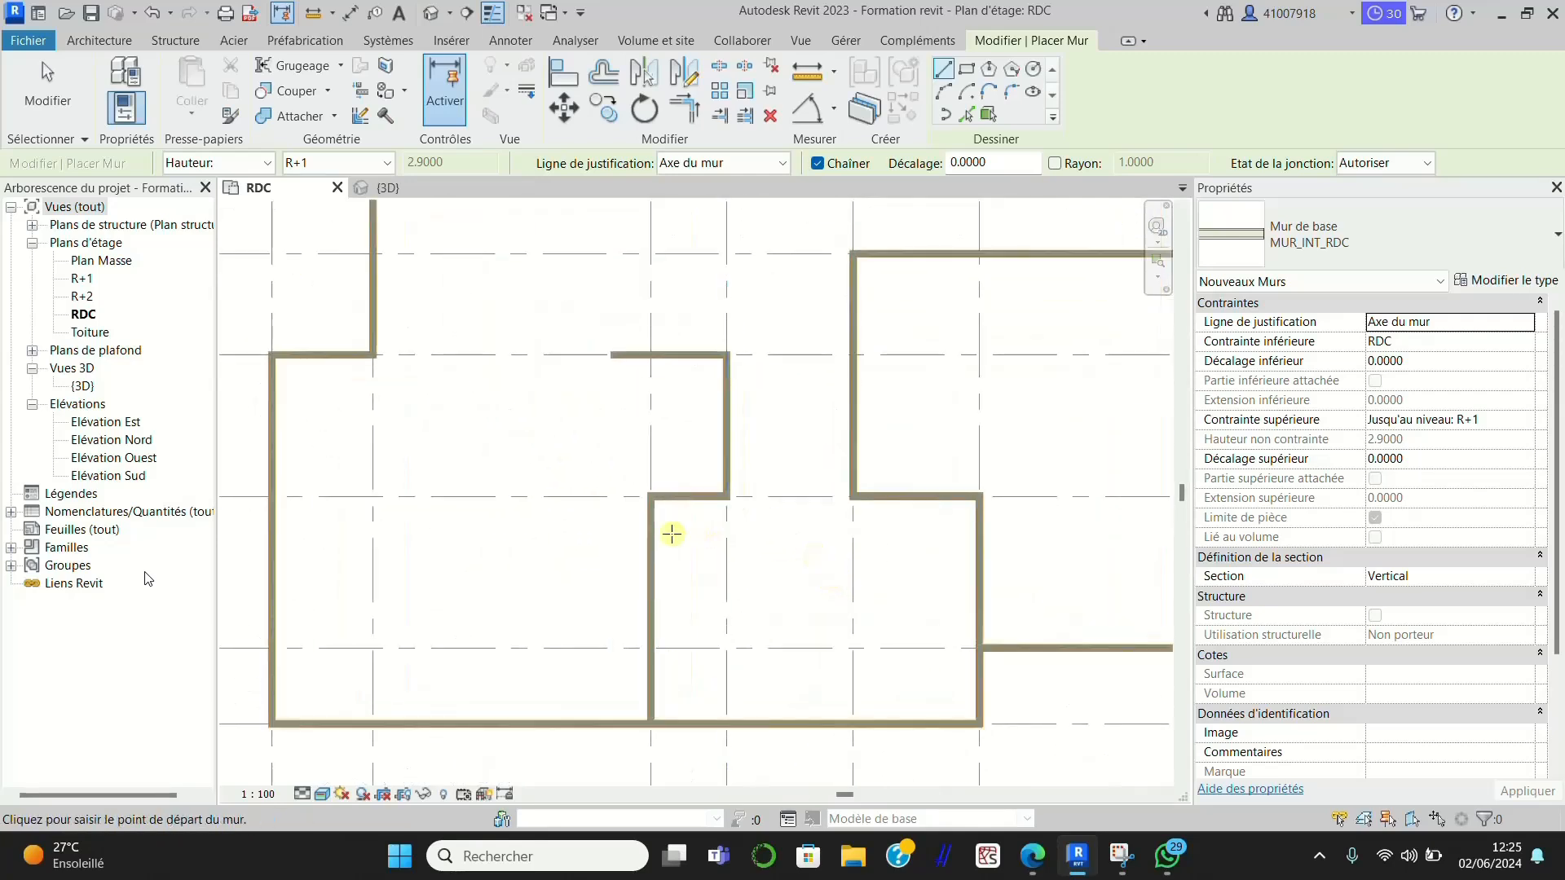
scroll(807, 479, down, 1)
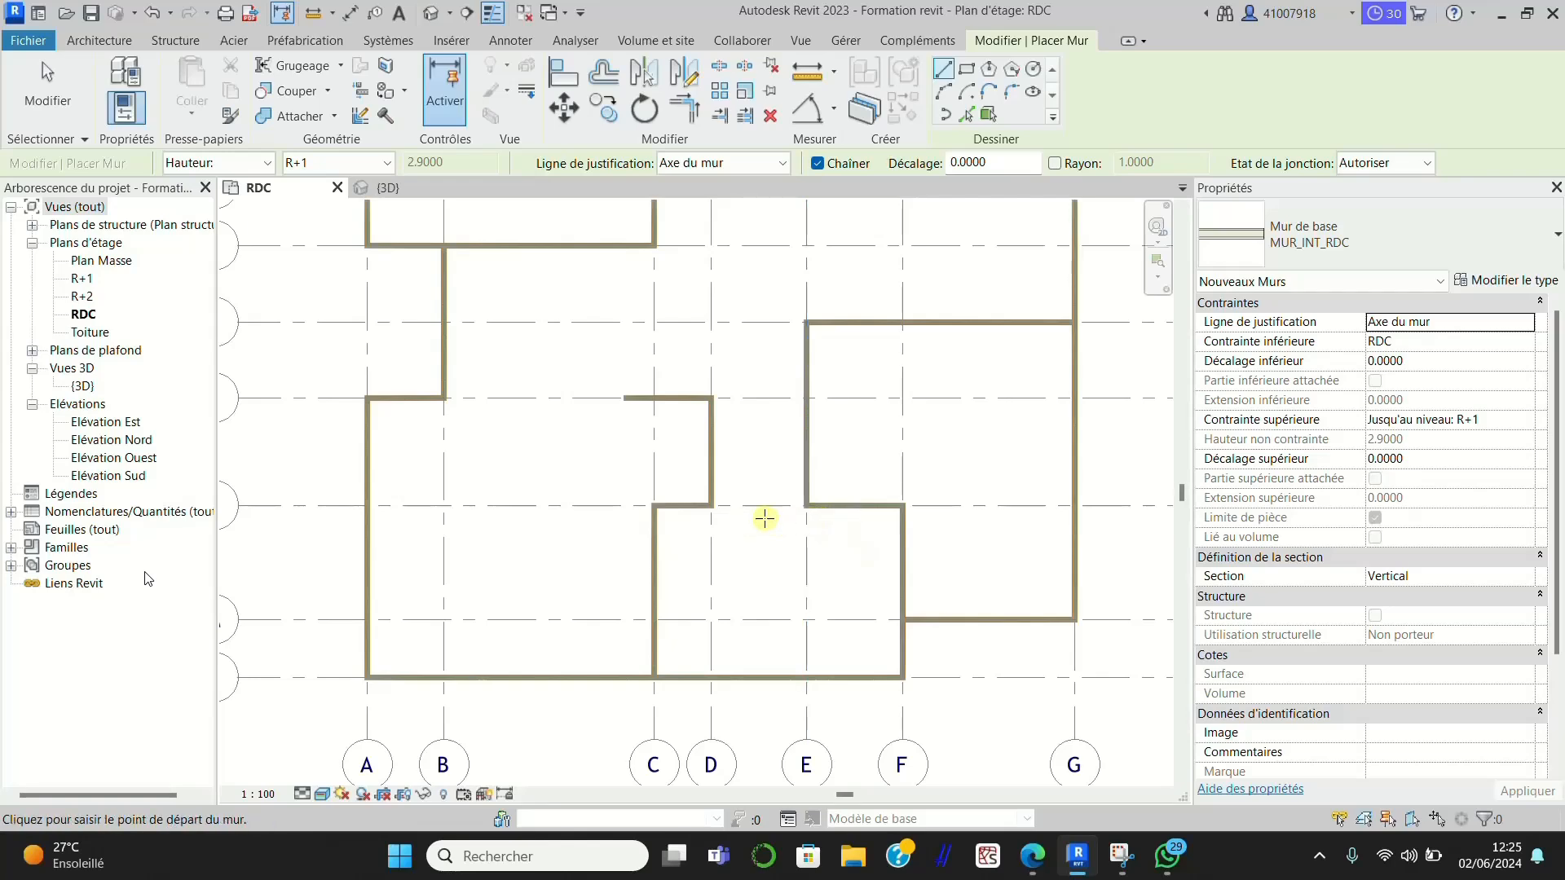
scroll(806, 510, up, 2)
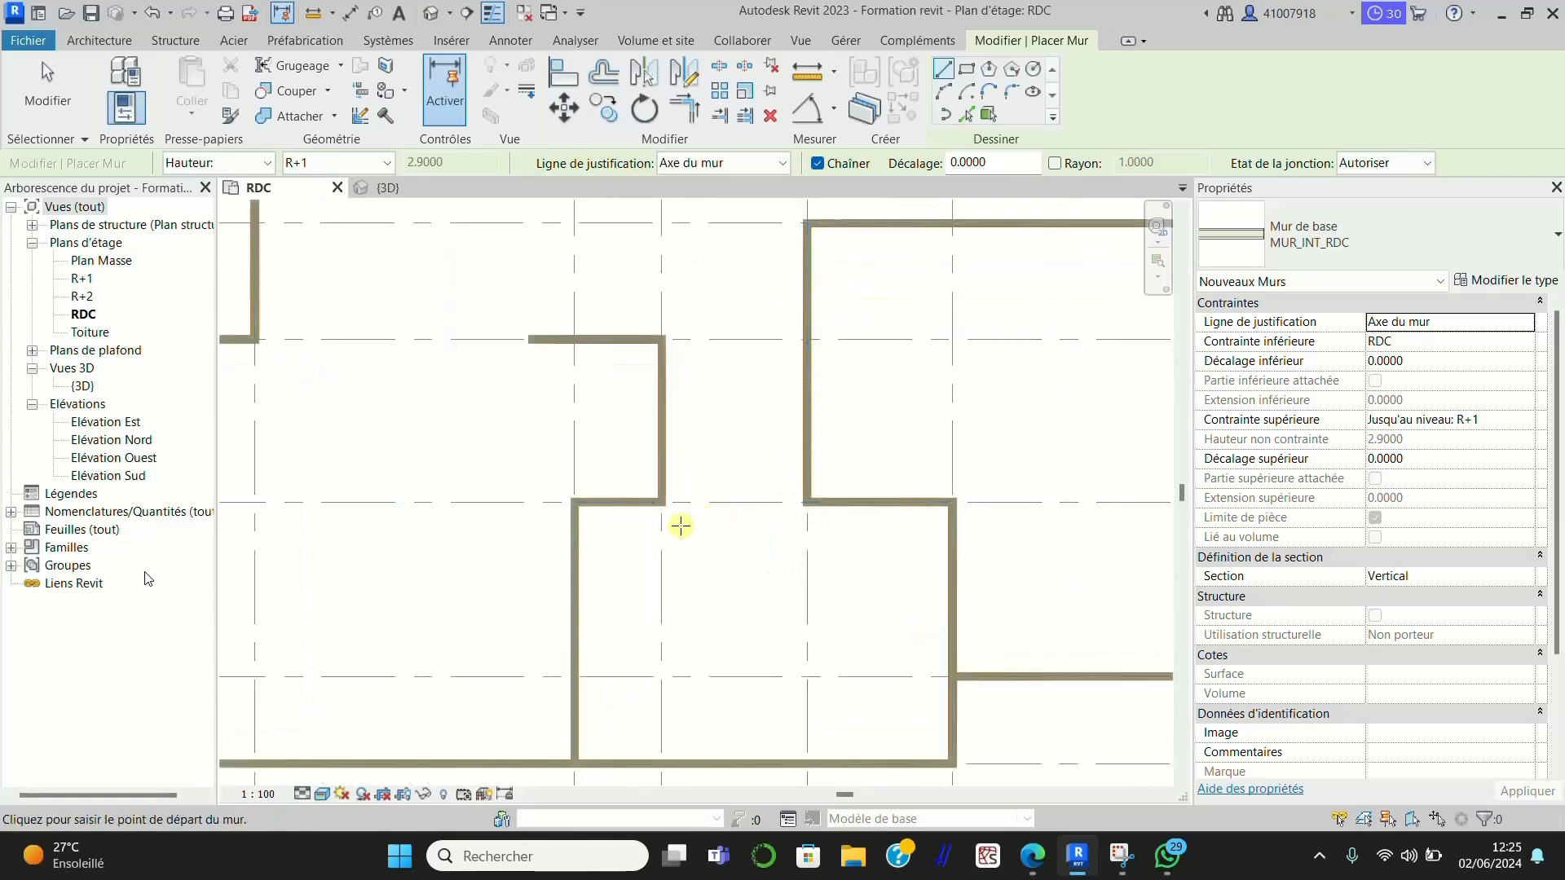
scroll(680, 526, down, 1)
scroll(717, 627, down, 1)
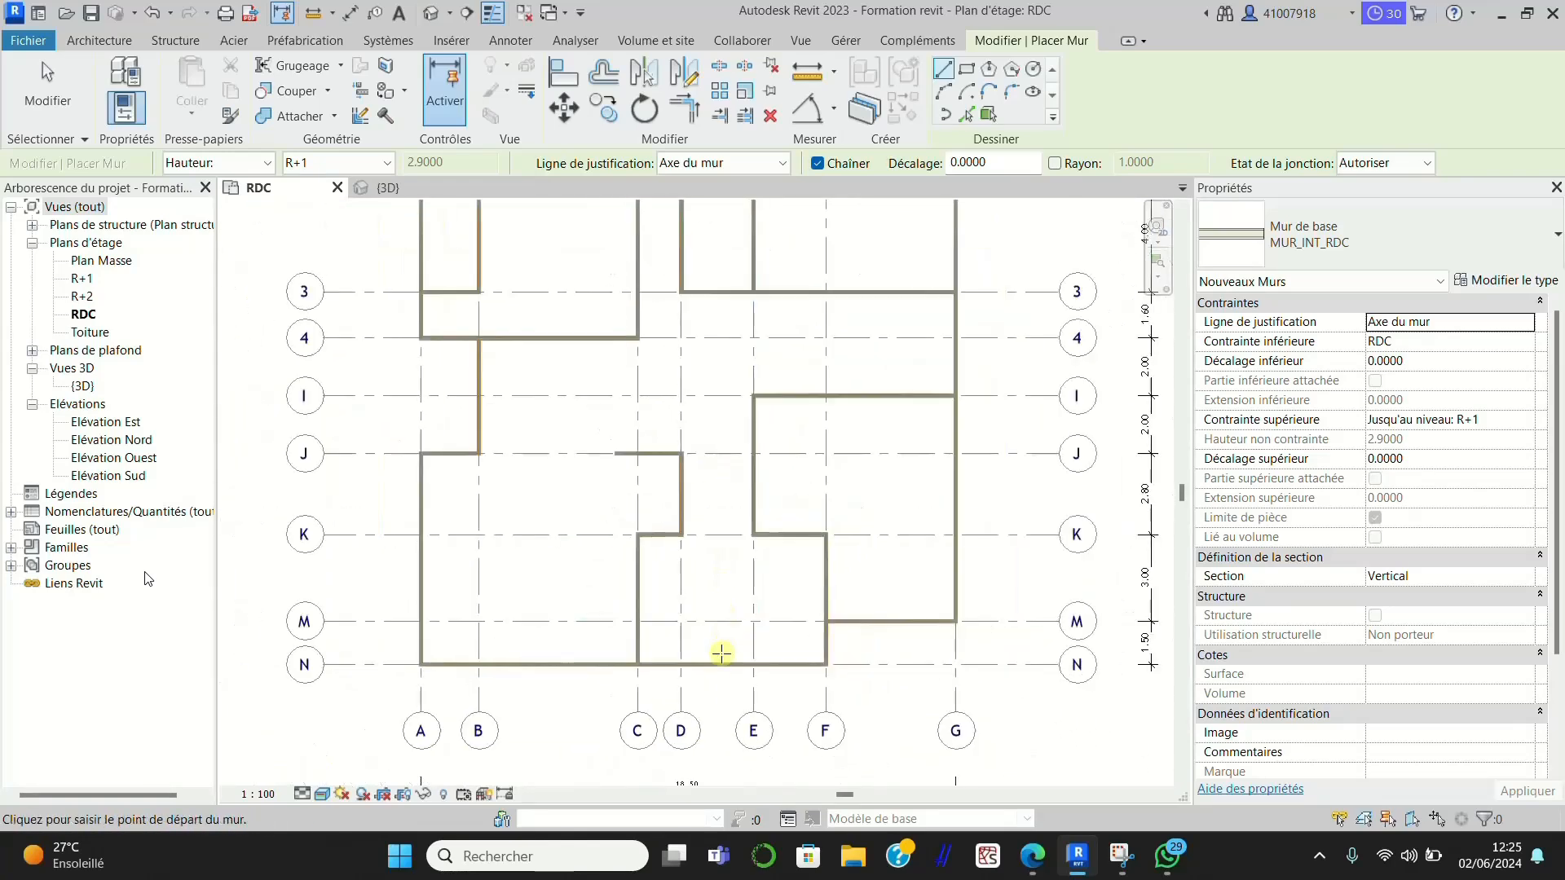
scroll(709, 674, up, 2)
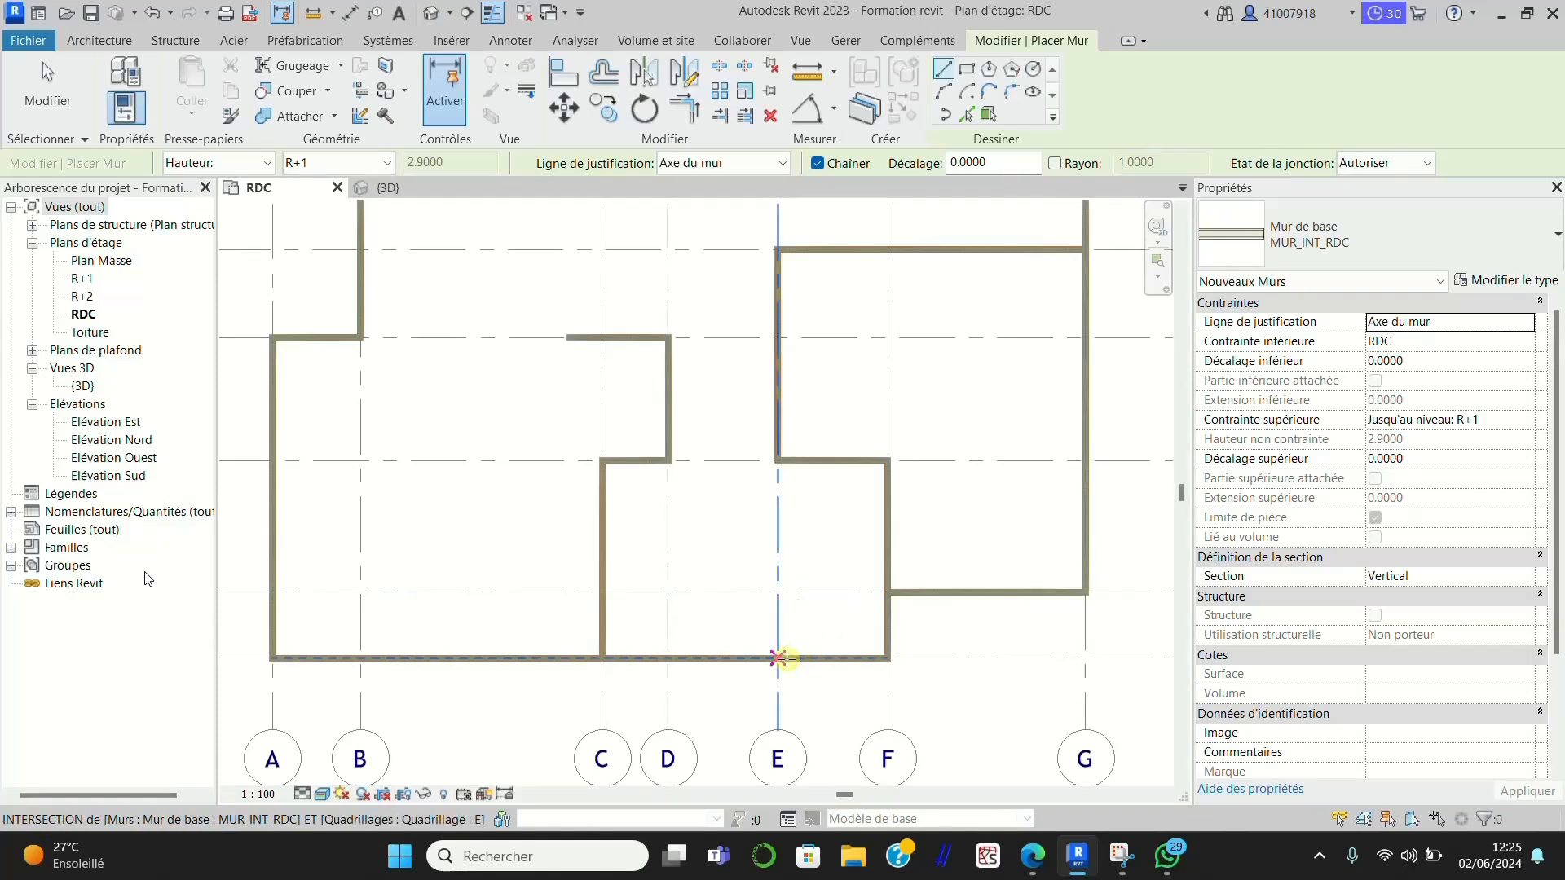
click(778, 657)
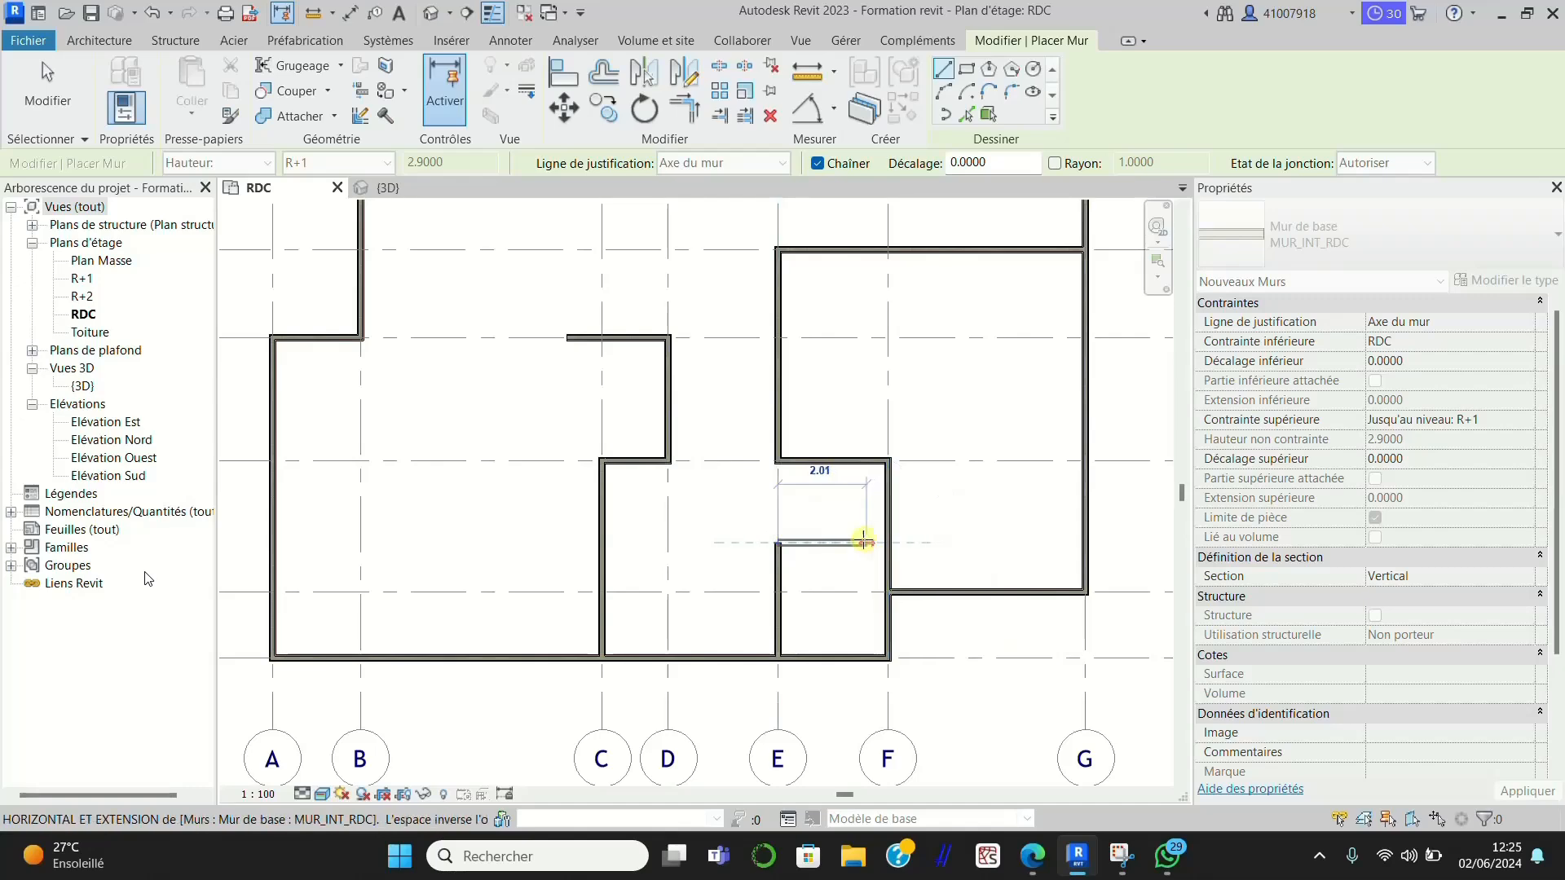
click(778, 553)
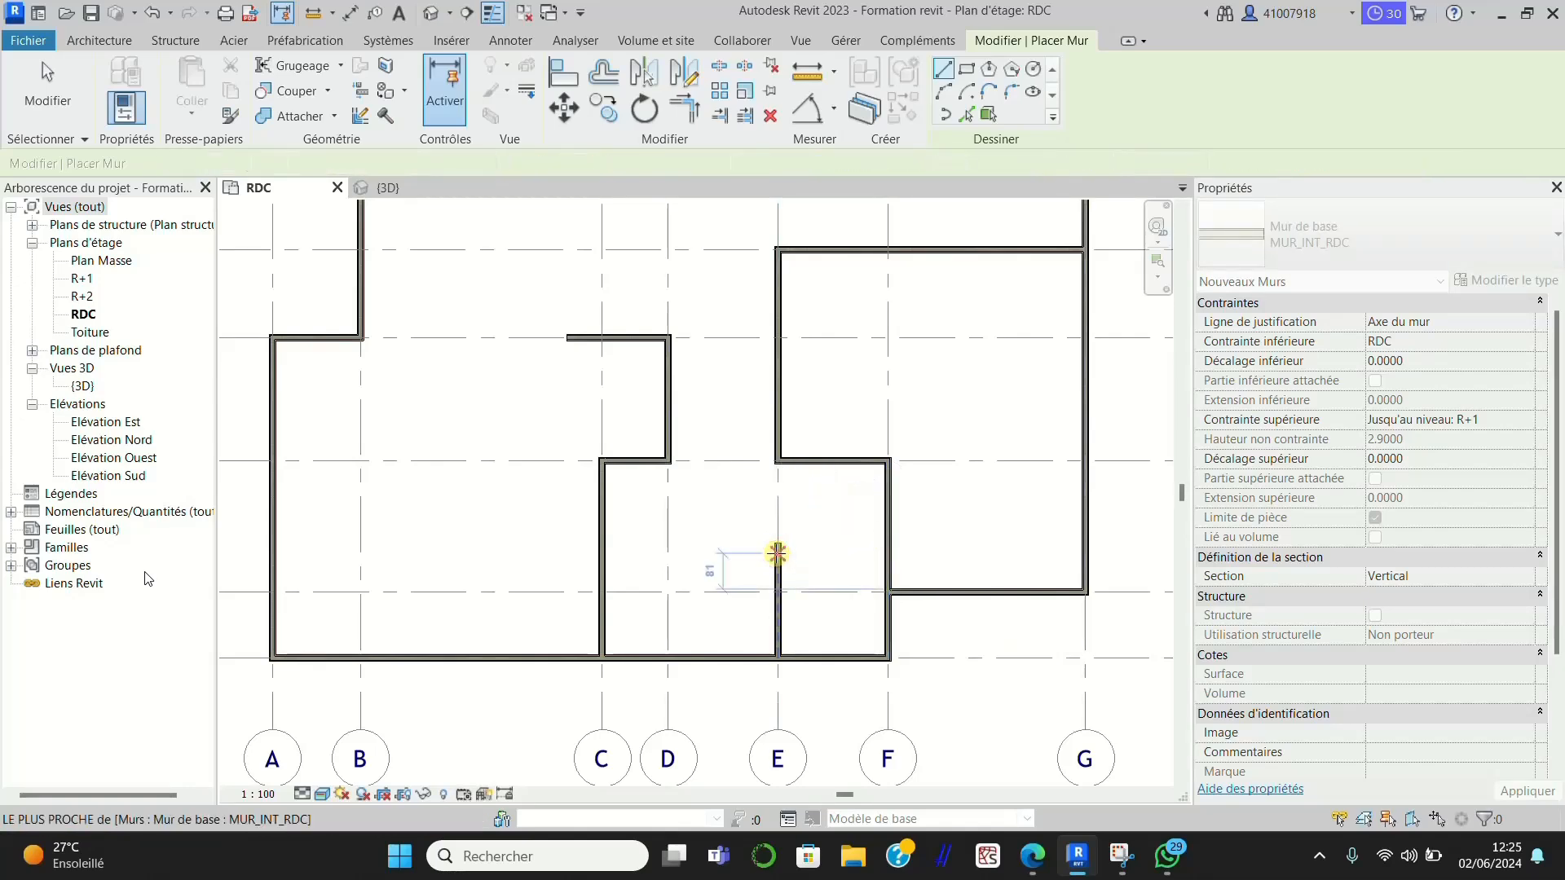
key(Escape)
key(Escape)
Step: Set the length of the short grid E wall above grid N to 2.5 m
click(777, 555)
click(777, 556)
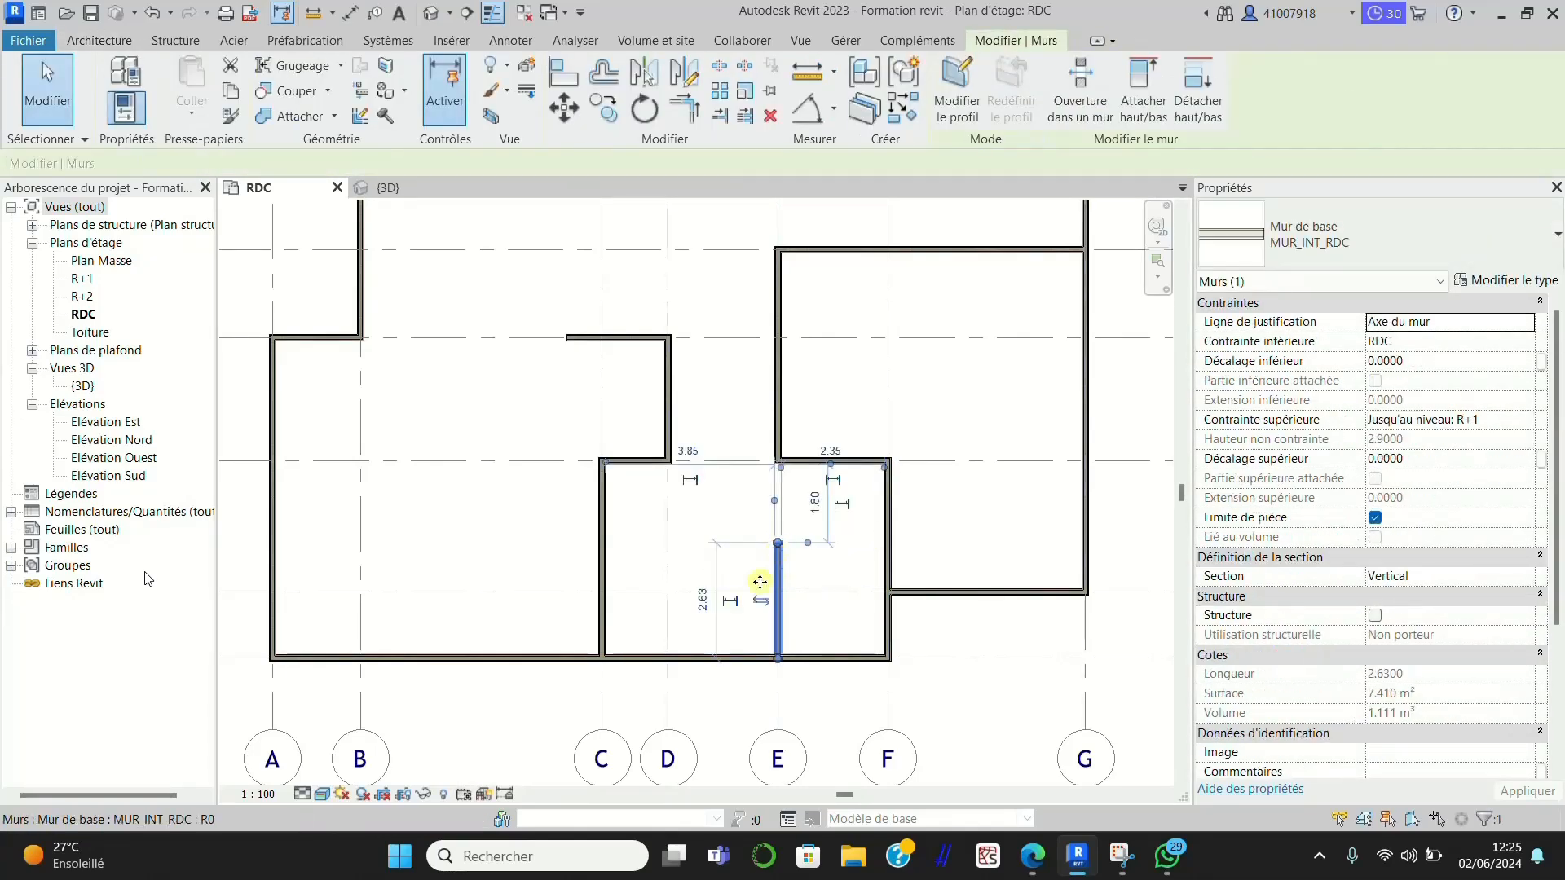
click(704, 602)
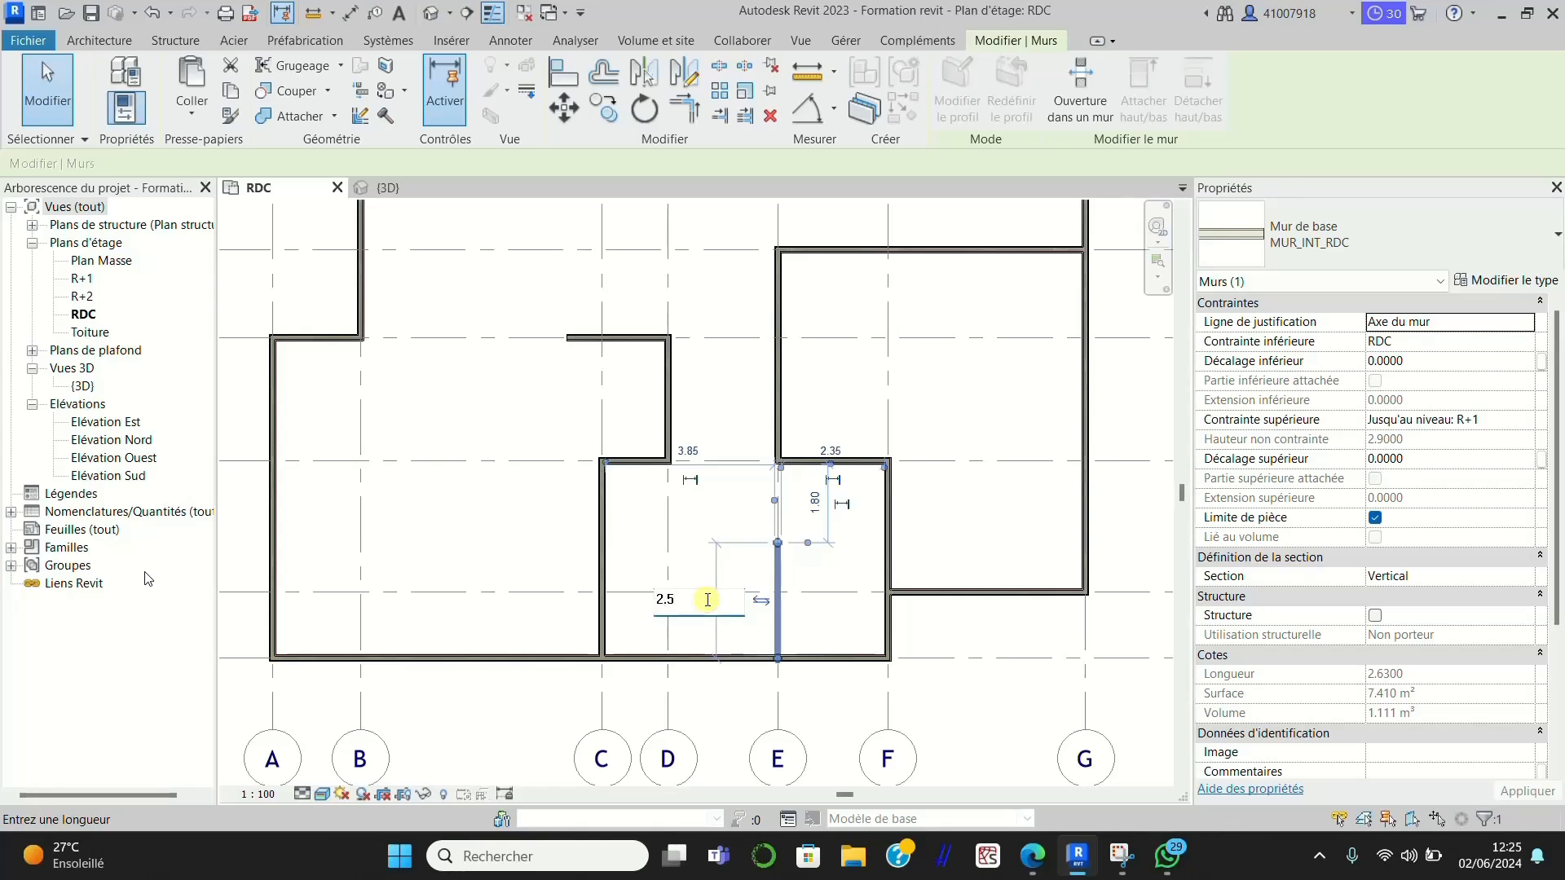
key(Return)
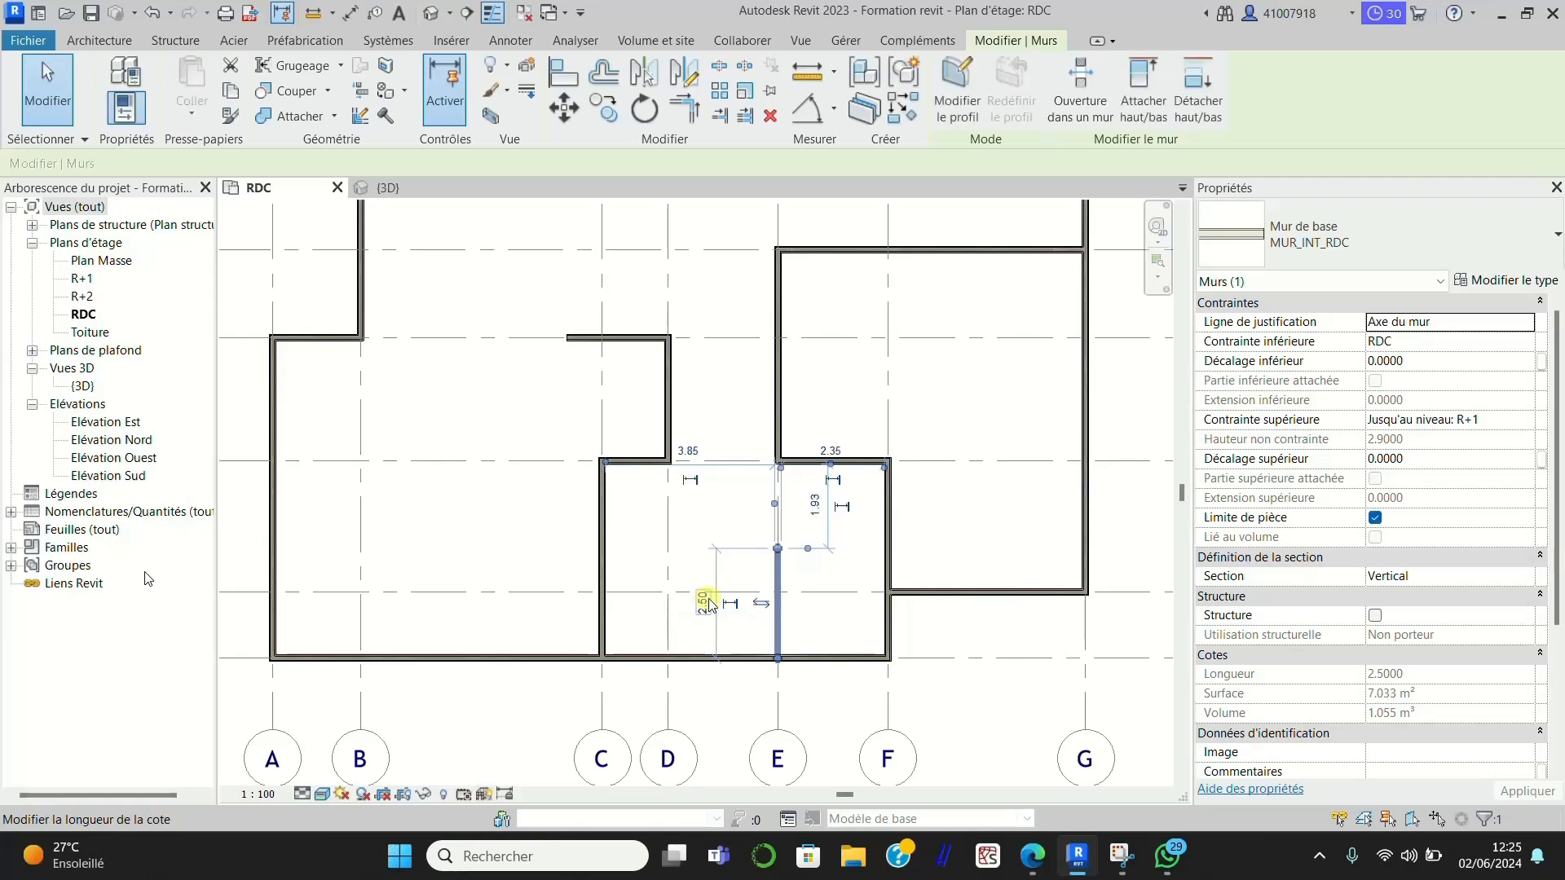
key(Escape)
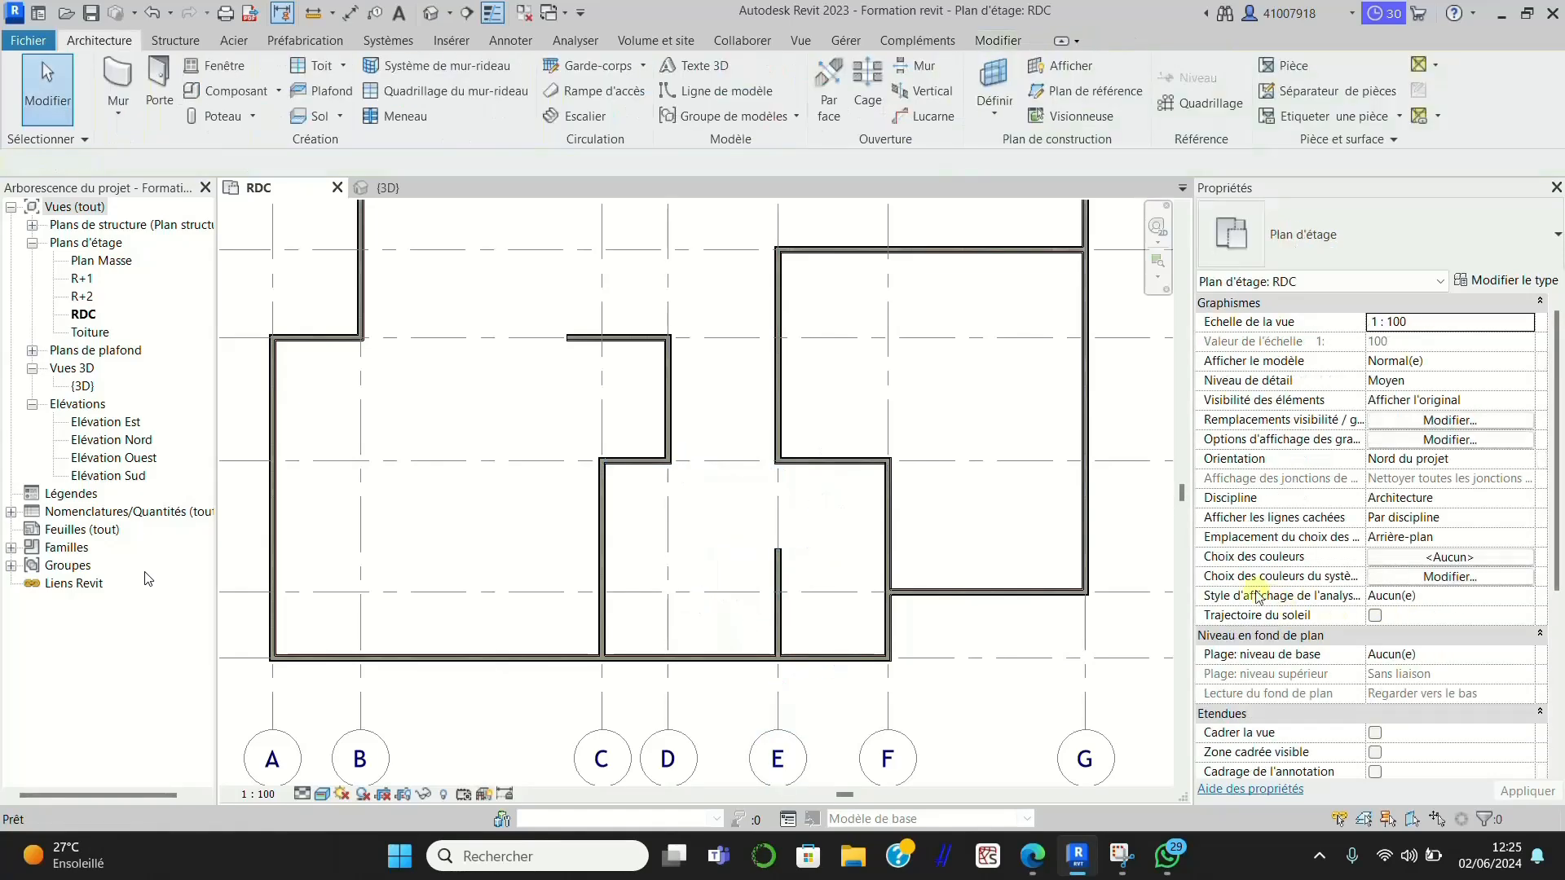
Step: Draw a horizontal MUR_INT_RDC wall from the free end of the short grid E wall to the grid F wall
click(111, 75)
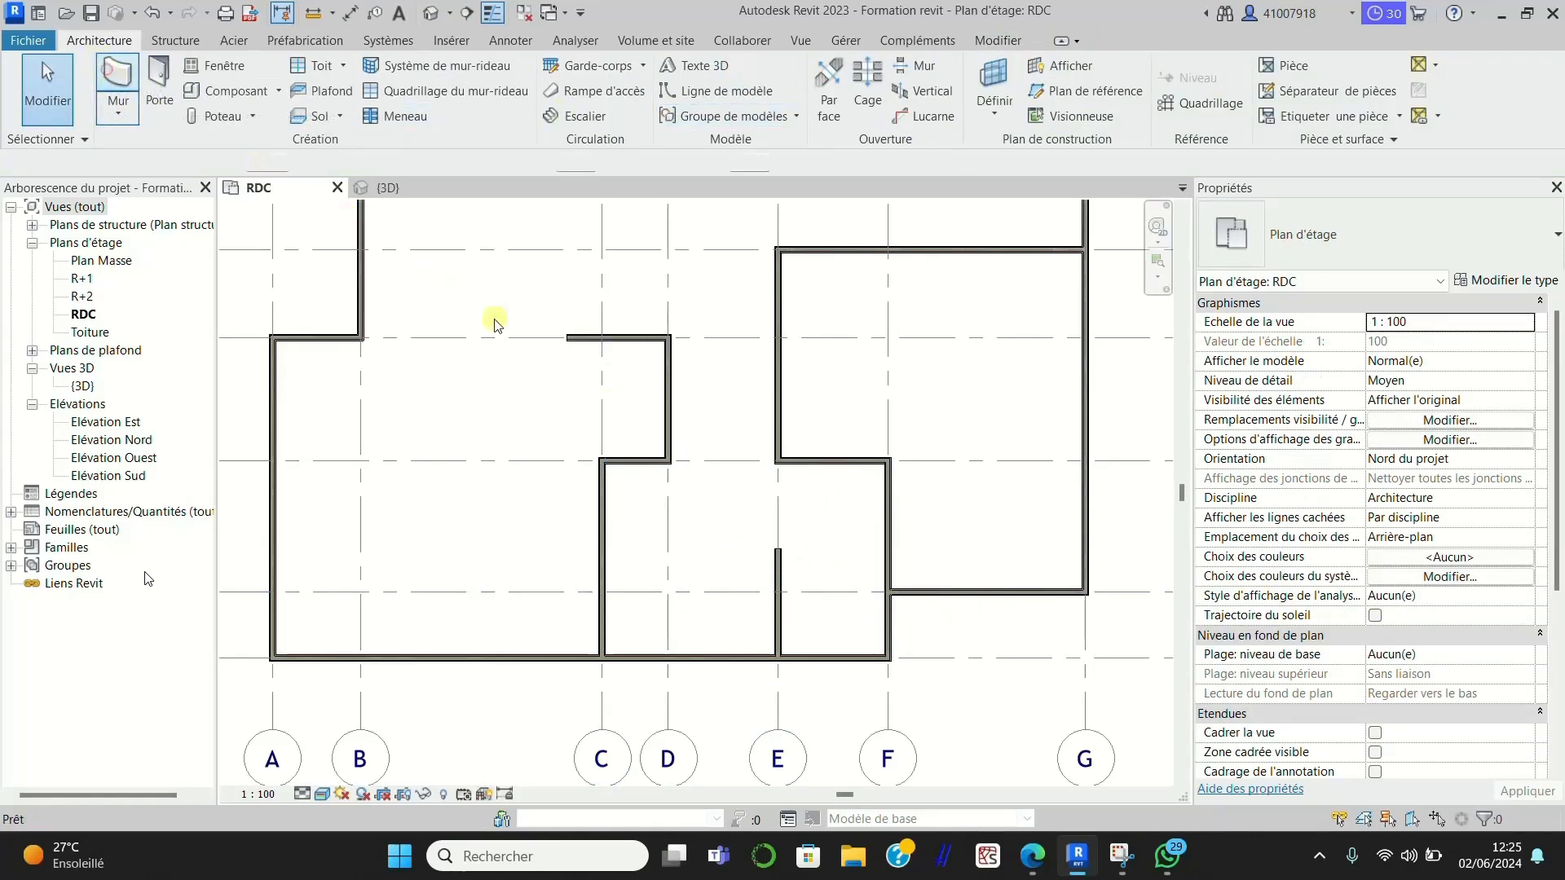
scroll(775, 551, up, 5)
click(776, 549)
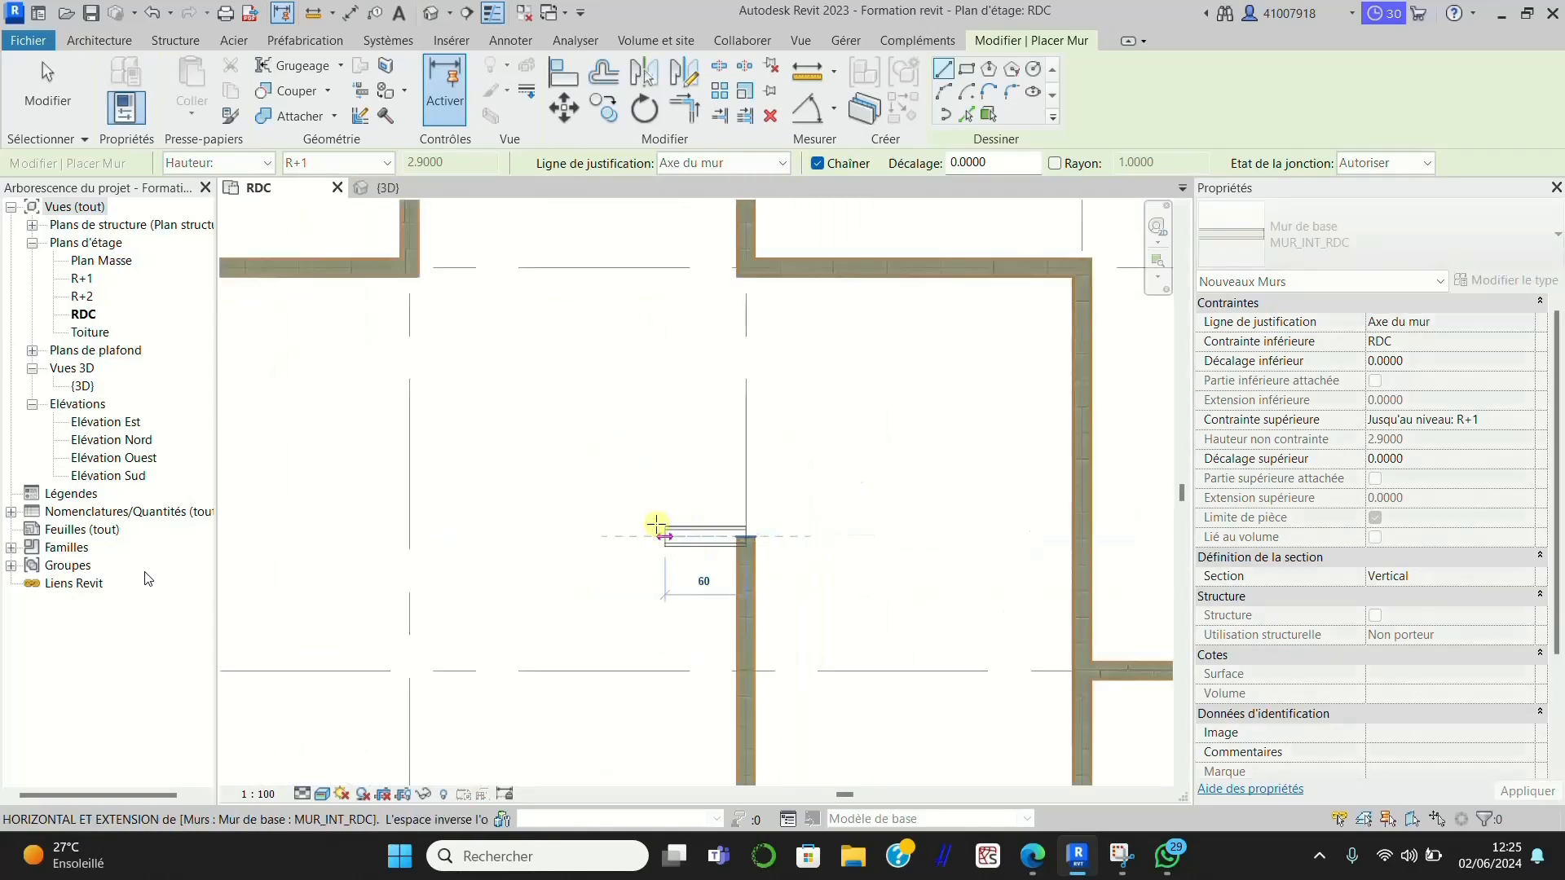
scroll(657, 524, down, 2)
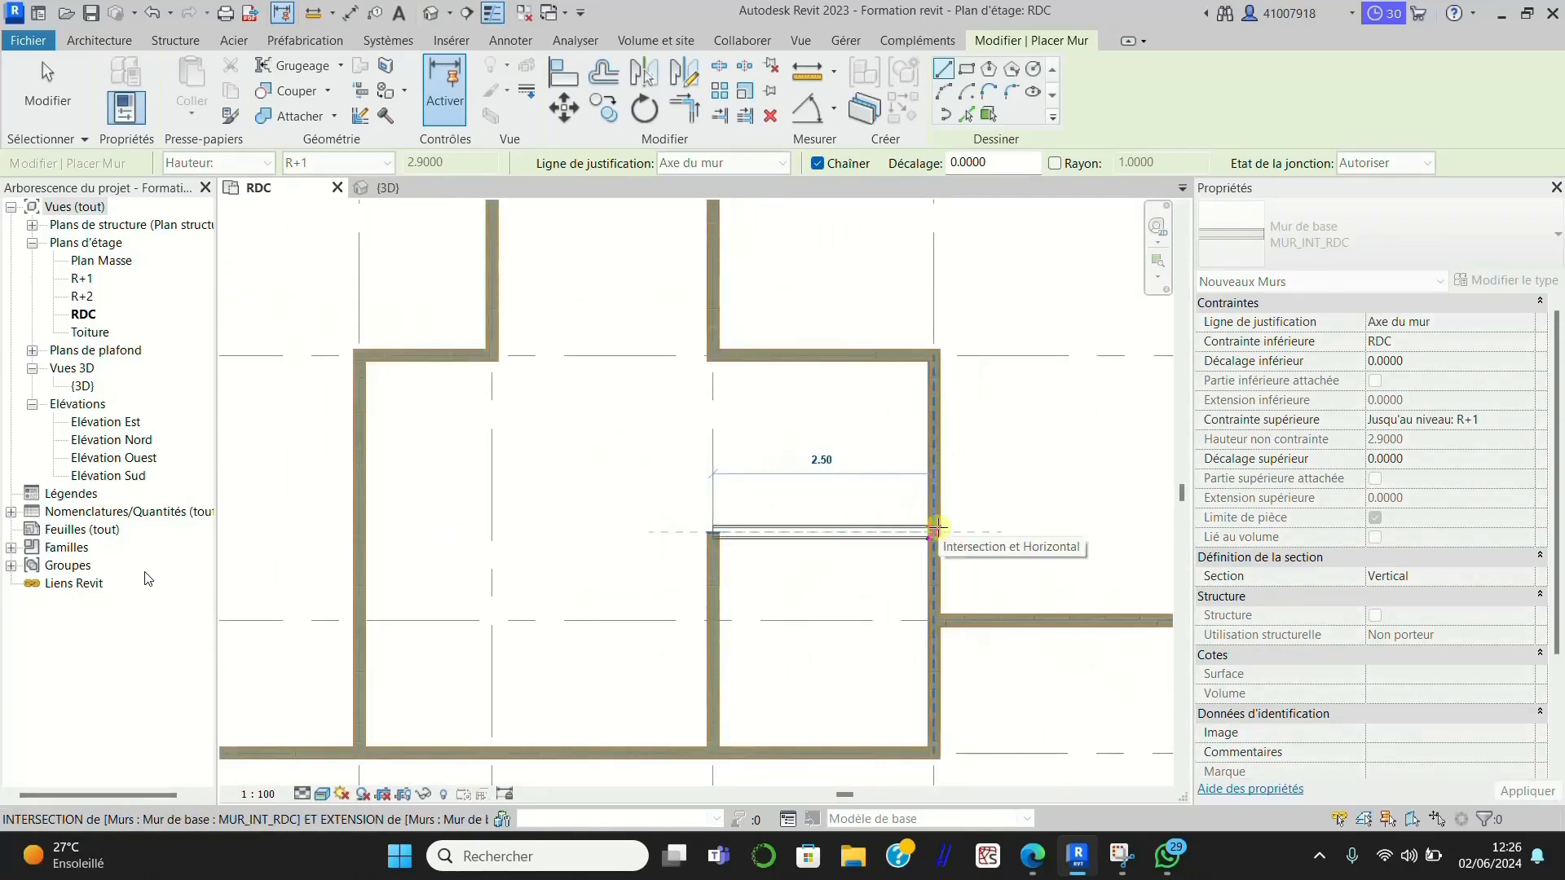
click(874, 537)
key(Escape)
scroll(850, 489, down, 5)
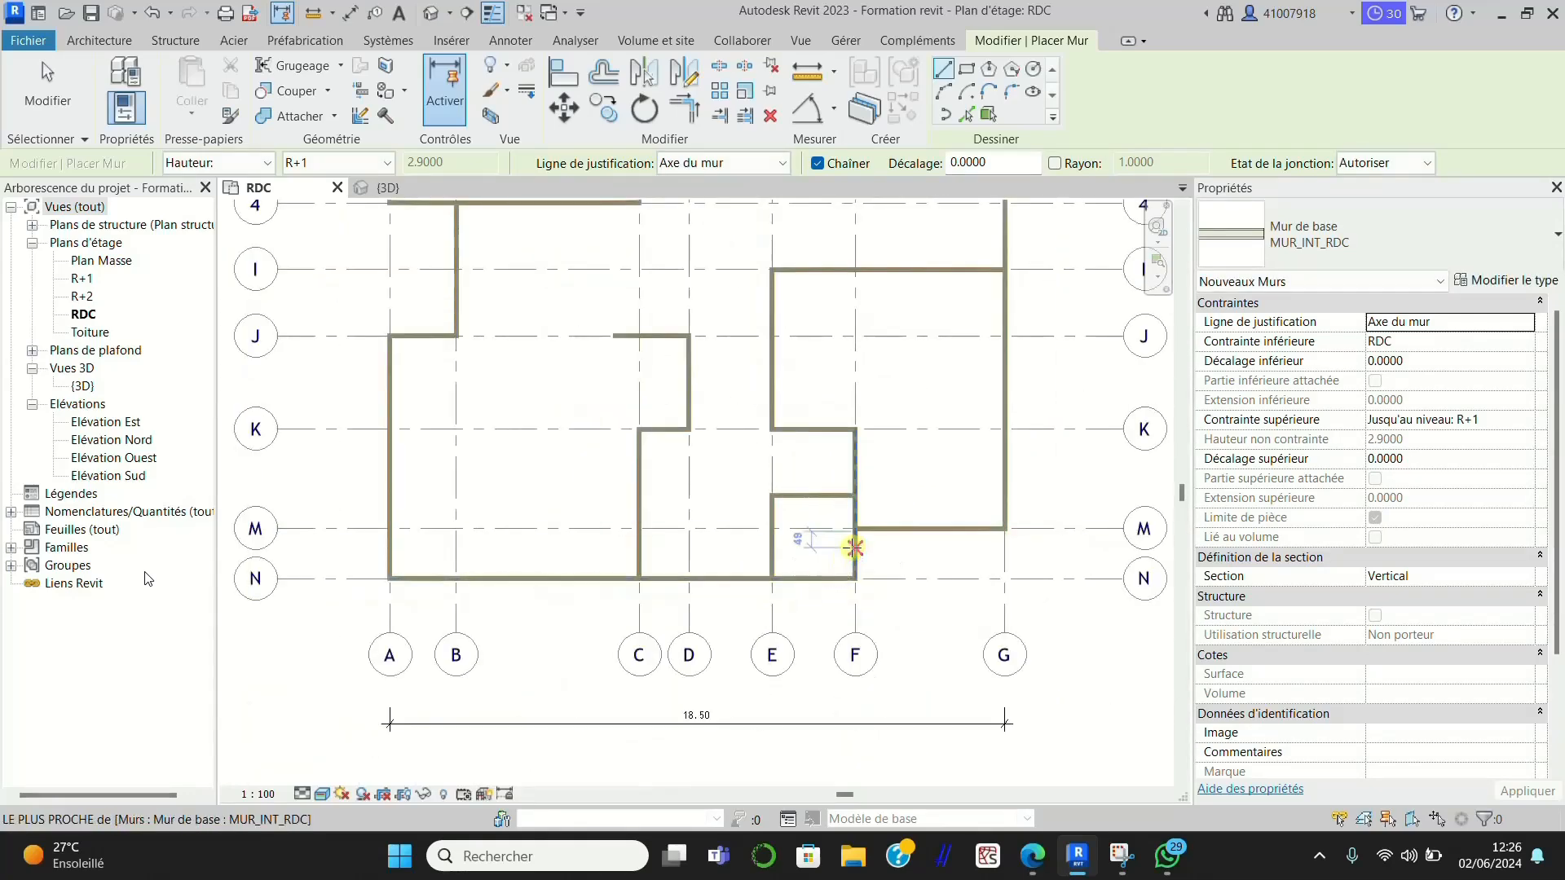
scroll(811, 508, down, 2)
key(Escape)
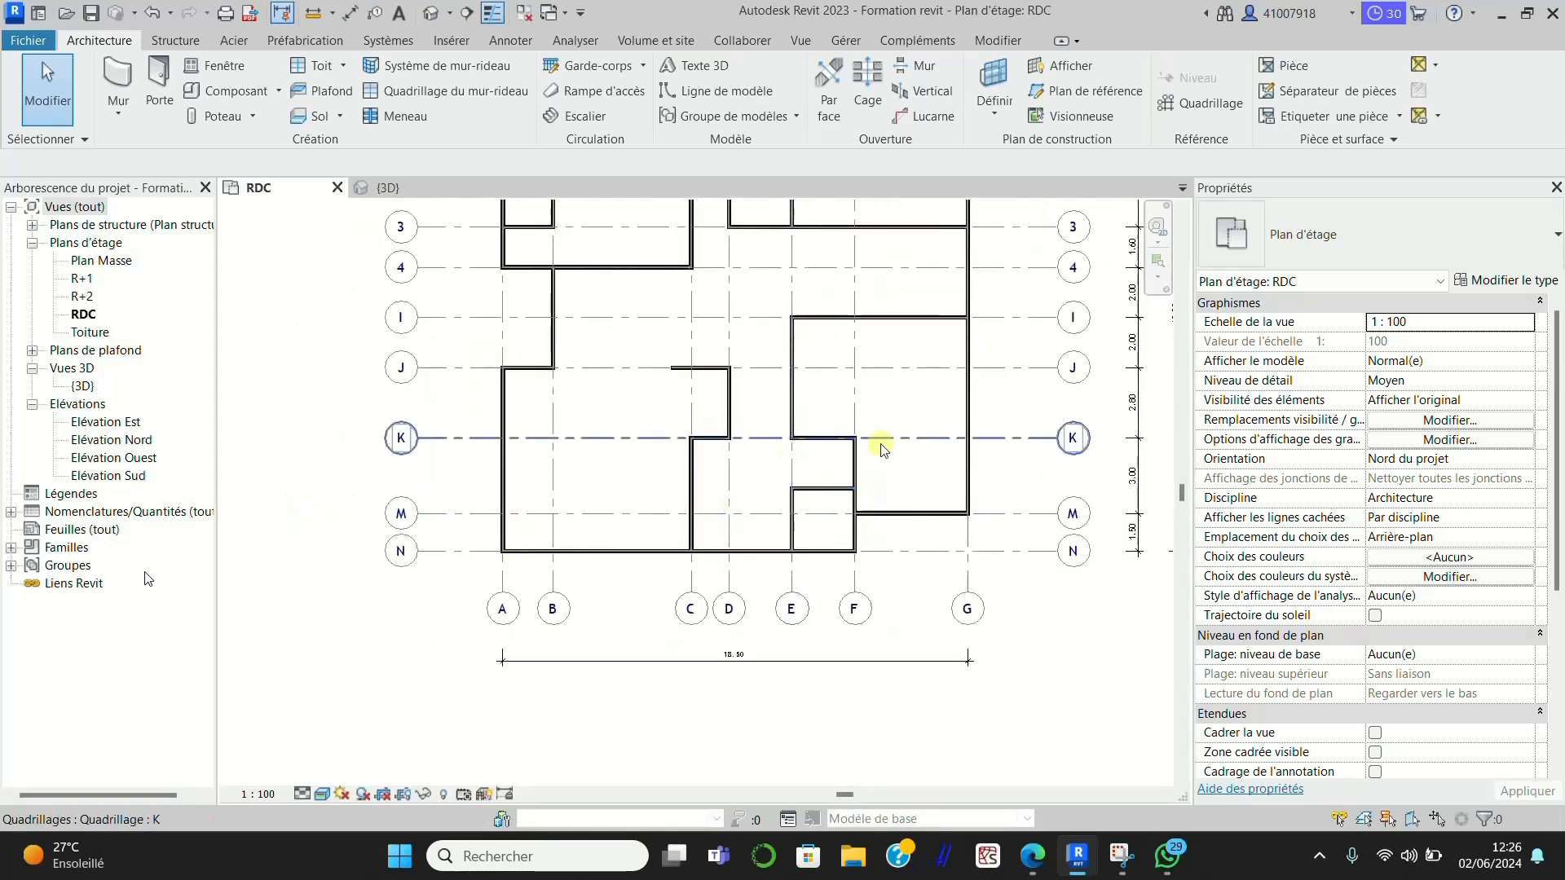
scroll(858, 499, down, 2)
scroll(887, 474, up, 2)
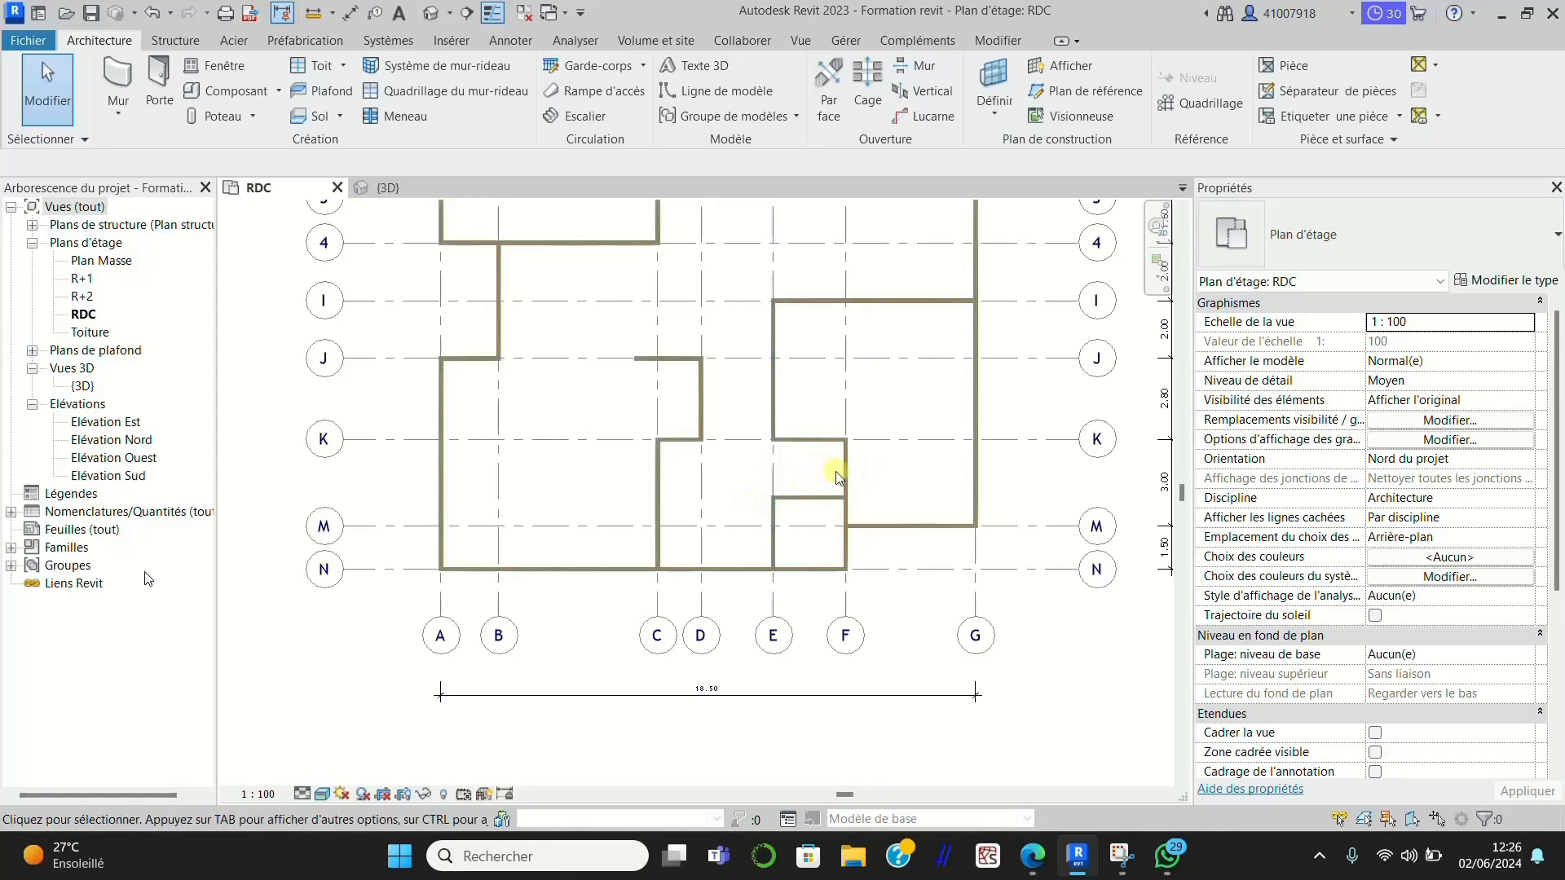
scroll(838, 477, up, 1)
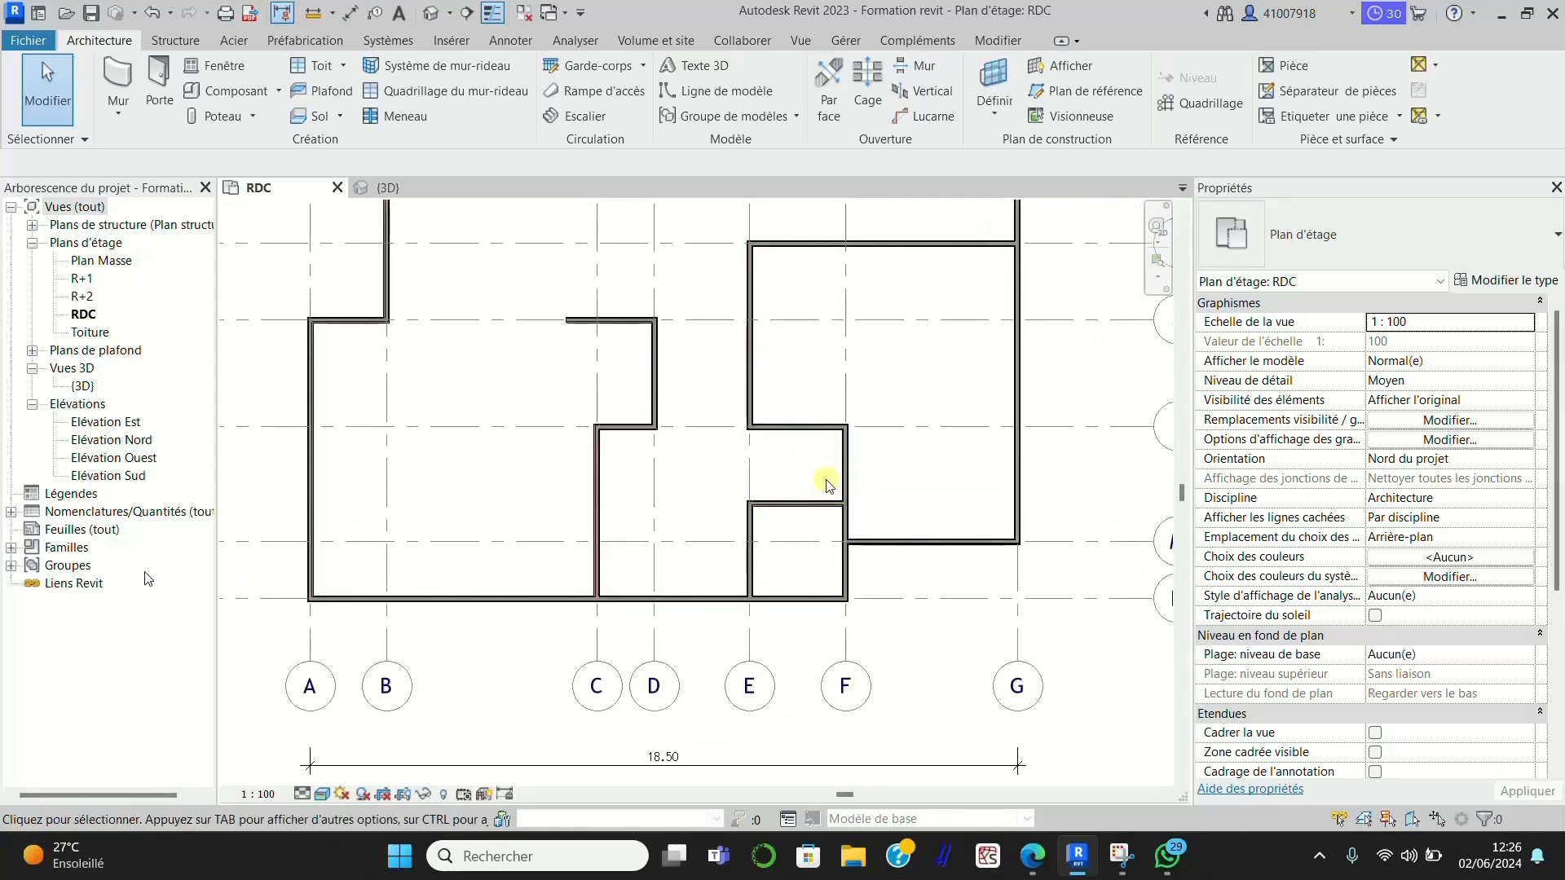
scroll(848, 477, up, 1)
scroll(752, 531, down, 3)
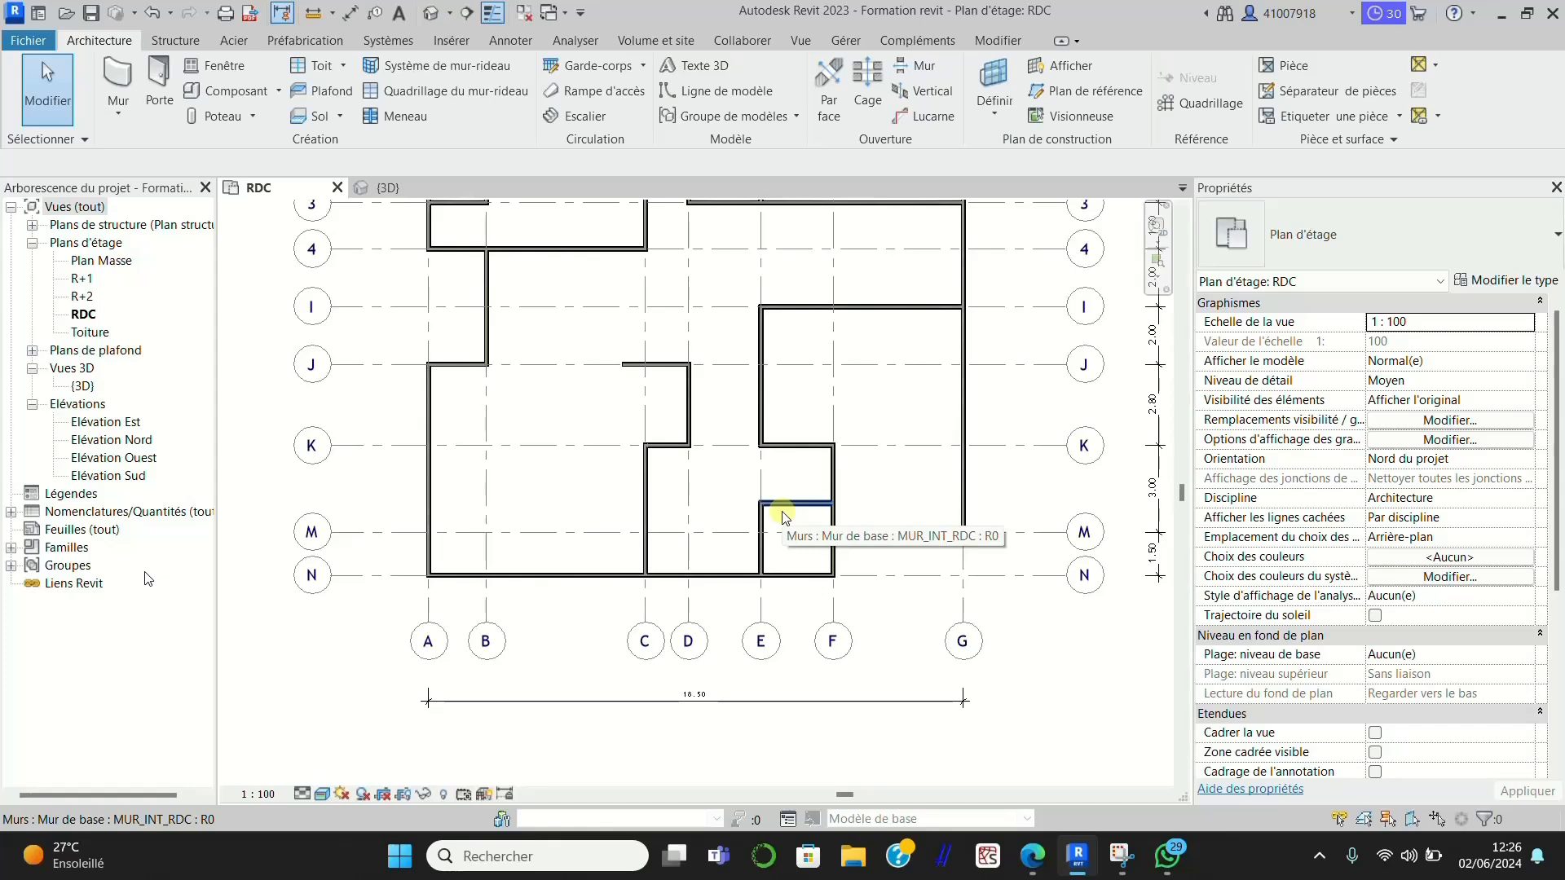
scroll(514, 457, down, 2)
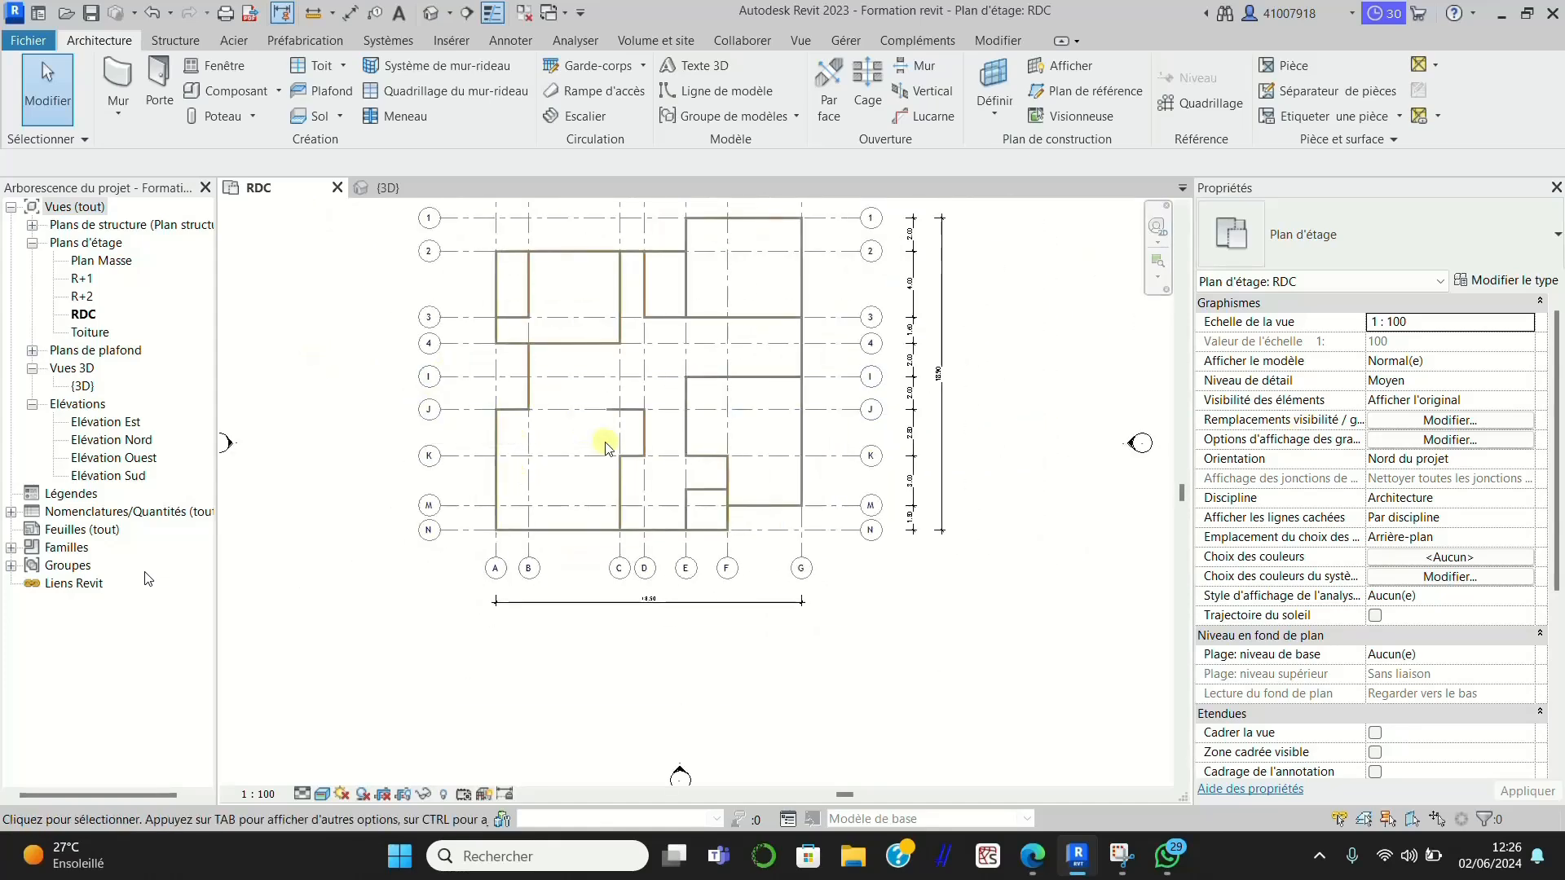
Step: Extend the free end of the grid J wall from between B and C to the wall corner at grid B
scroll(622, 419, up, 3)
scroll(648, 424, down, 2)
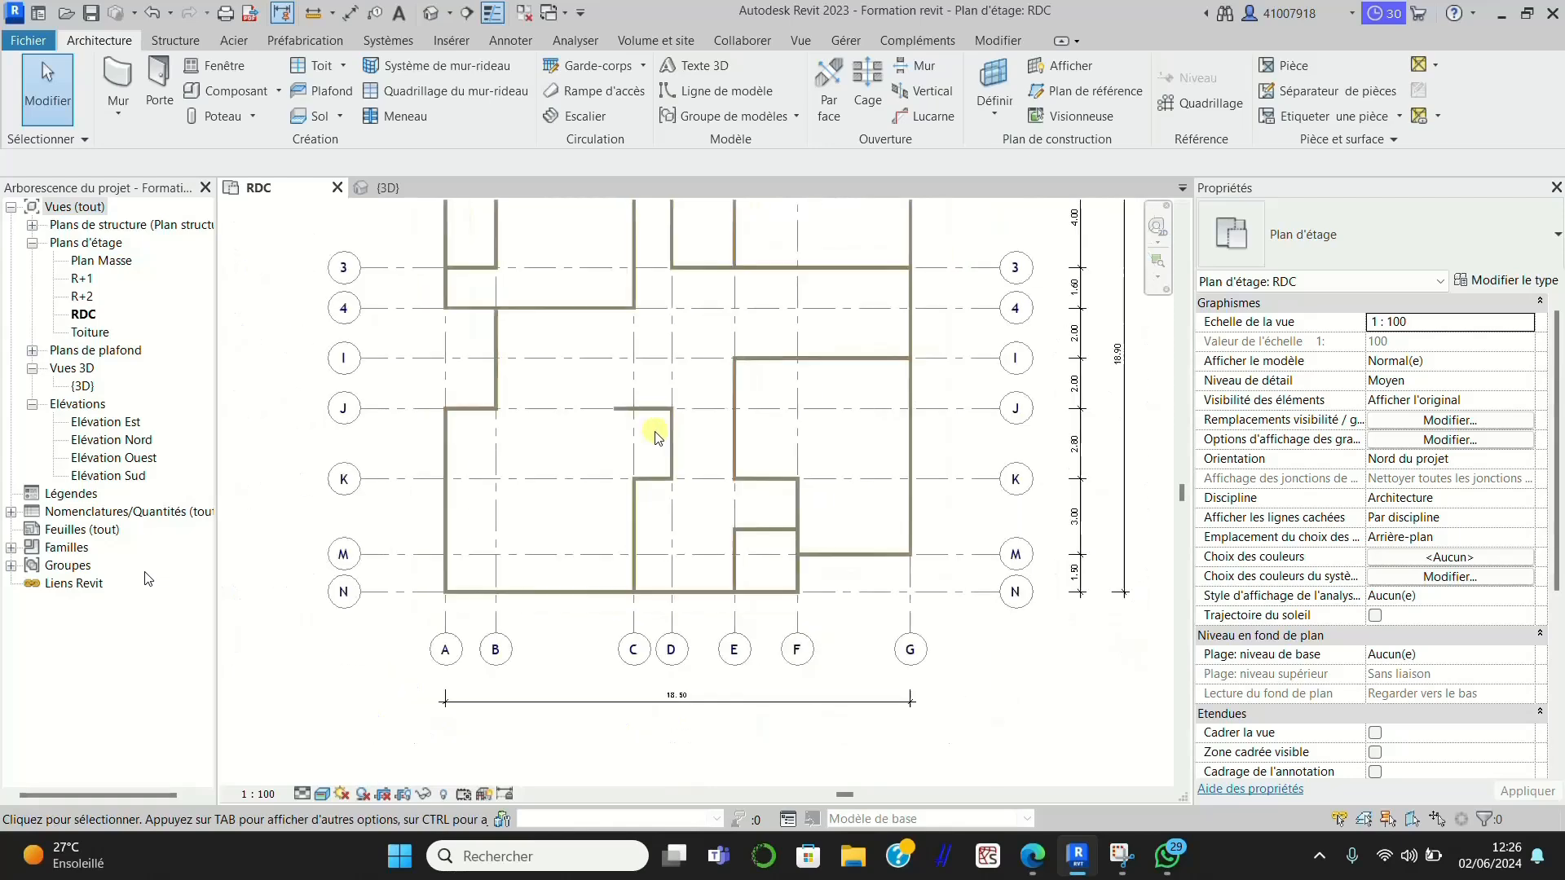
scroll(521, 415, up, 2)
scroll(522, 416, up, 1)
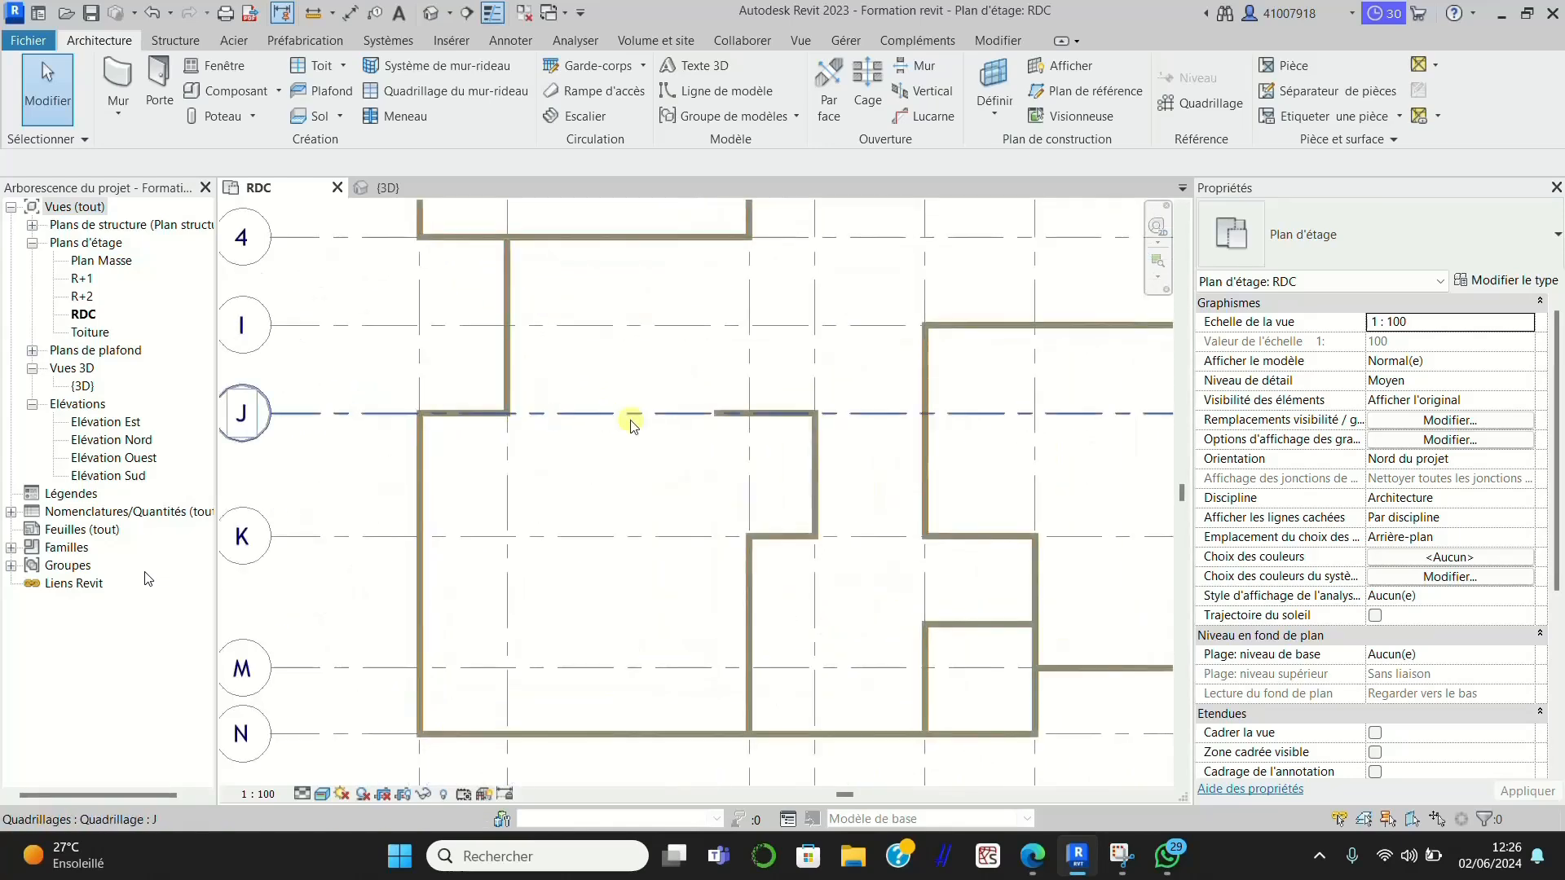
click(715, 413)
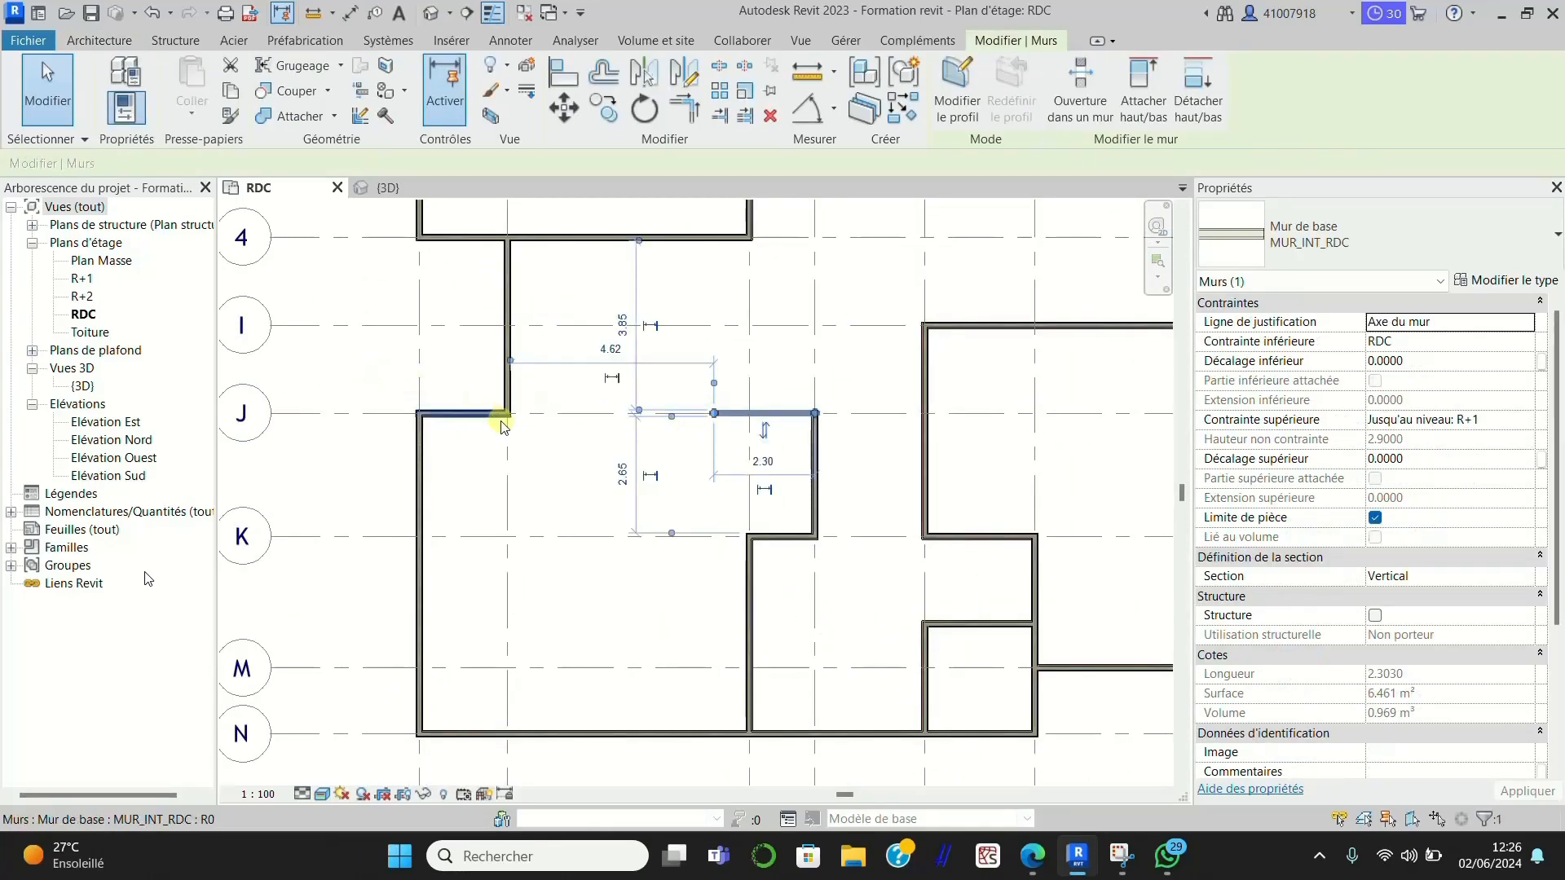
scroll(506, 419, up, 2)
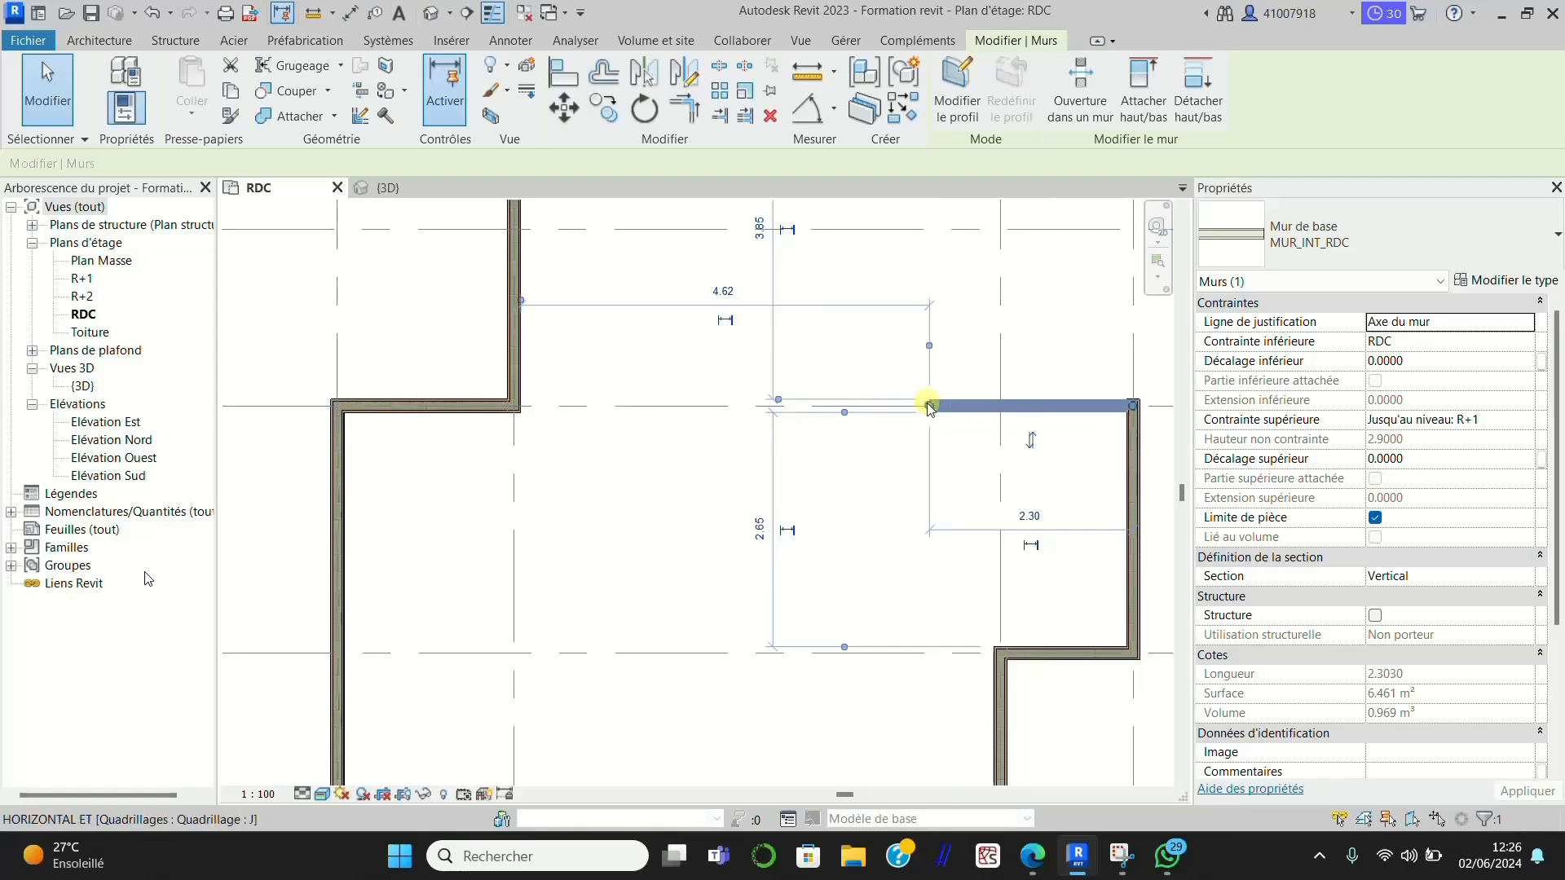
drag(930, 406, 509, 405)
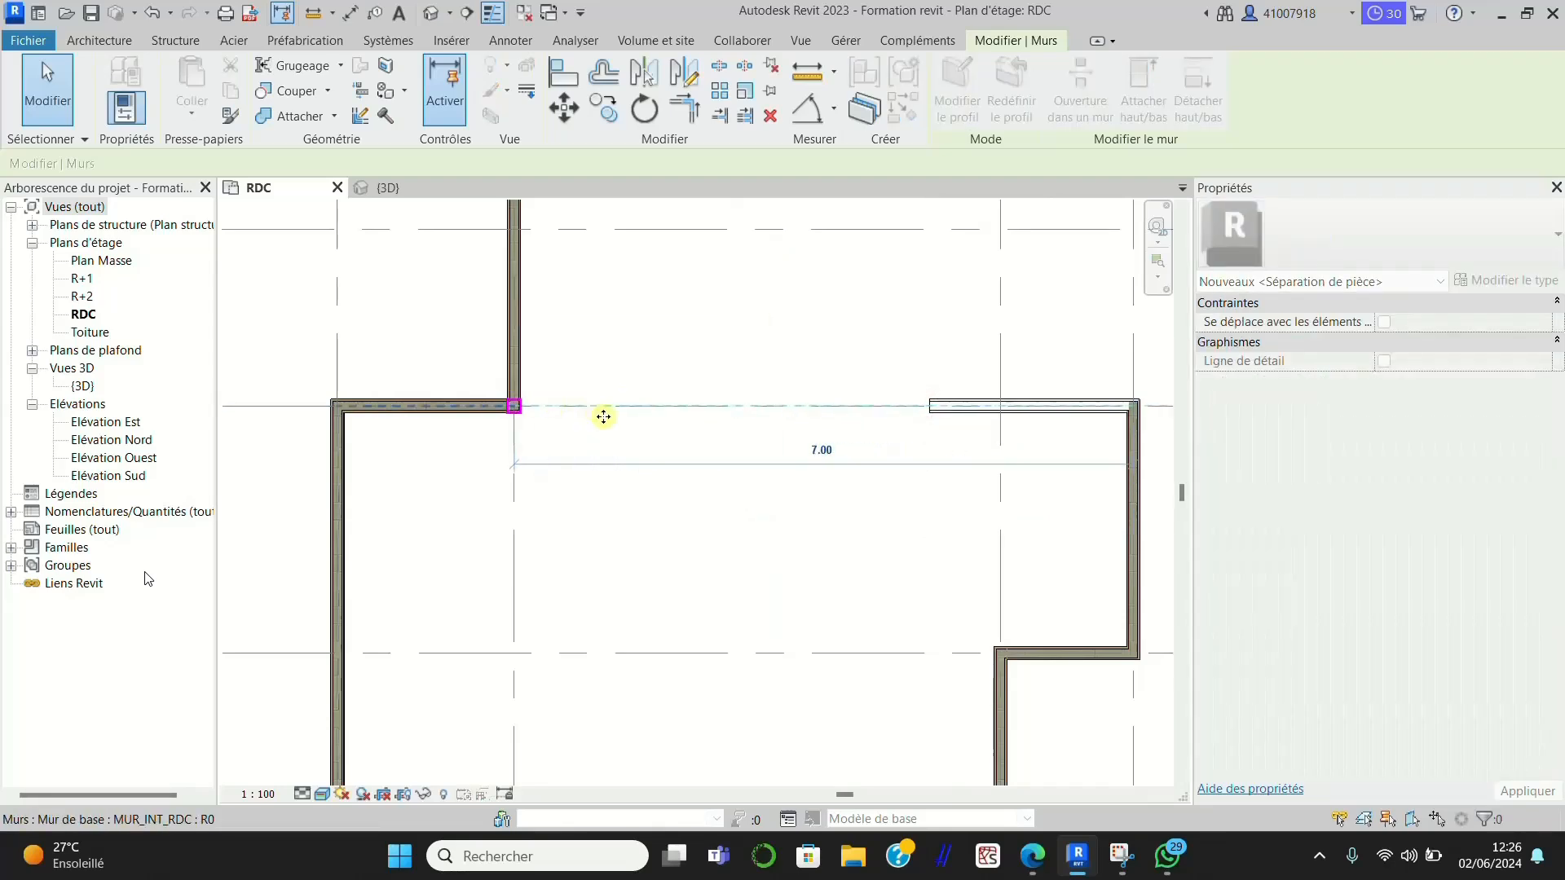
click(644, 432)
scroll(536, 405, down, 1)
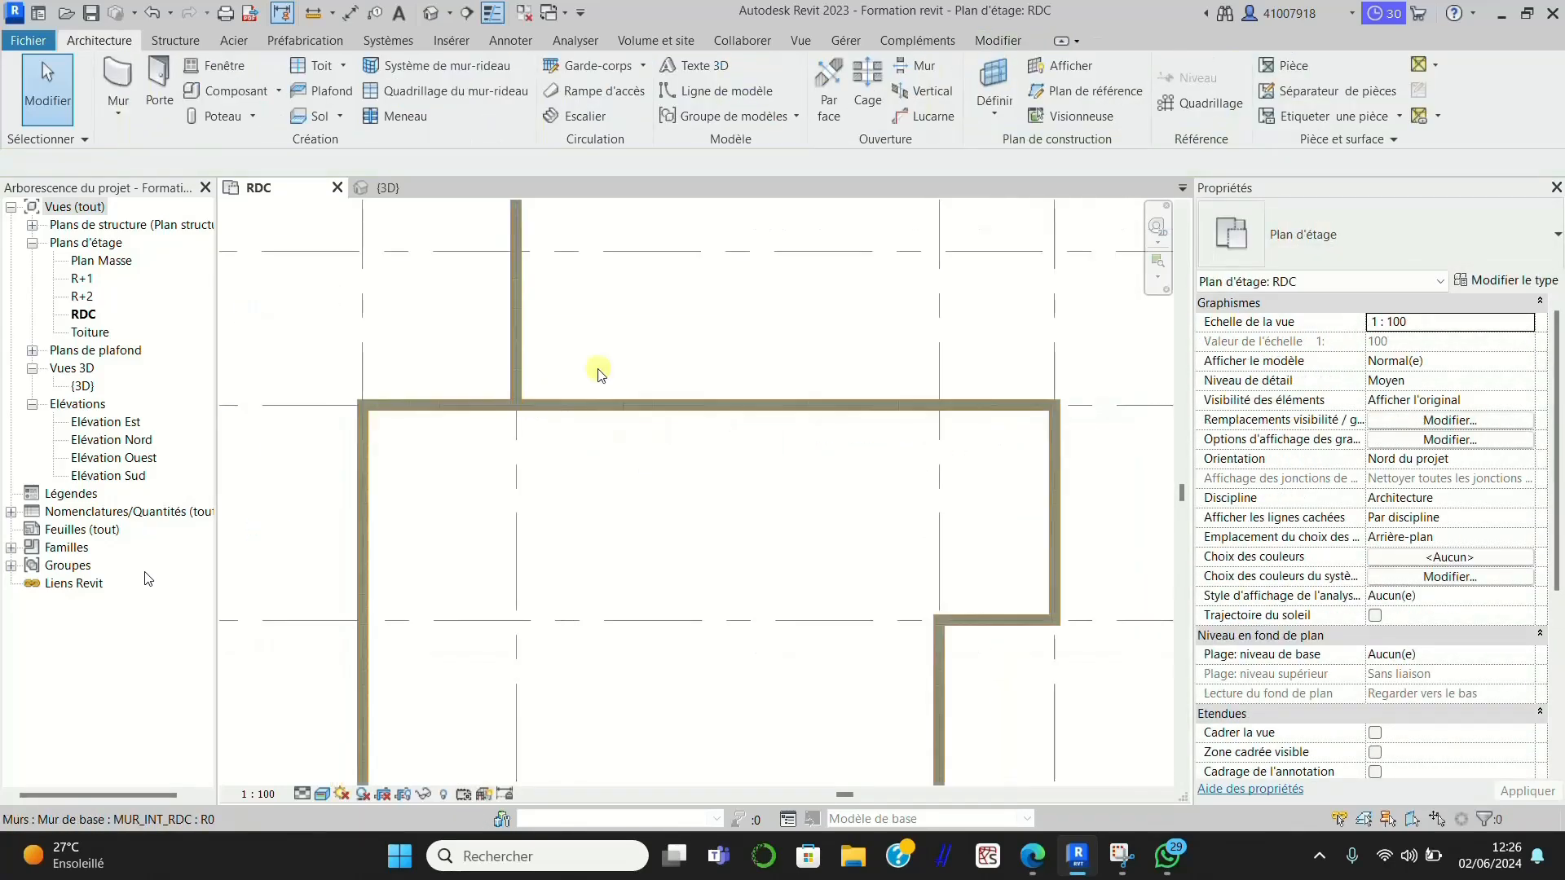
Step: Extend the upper end of the grid D wall between grids J and K up to grid I
scroll(510, 382, down, 2)
scroll(621, 437, down, 2)
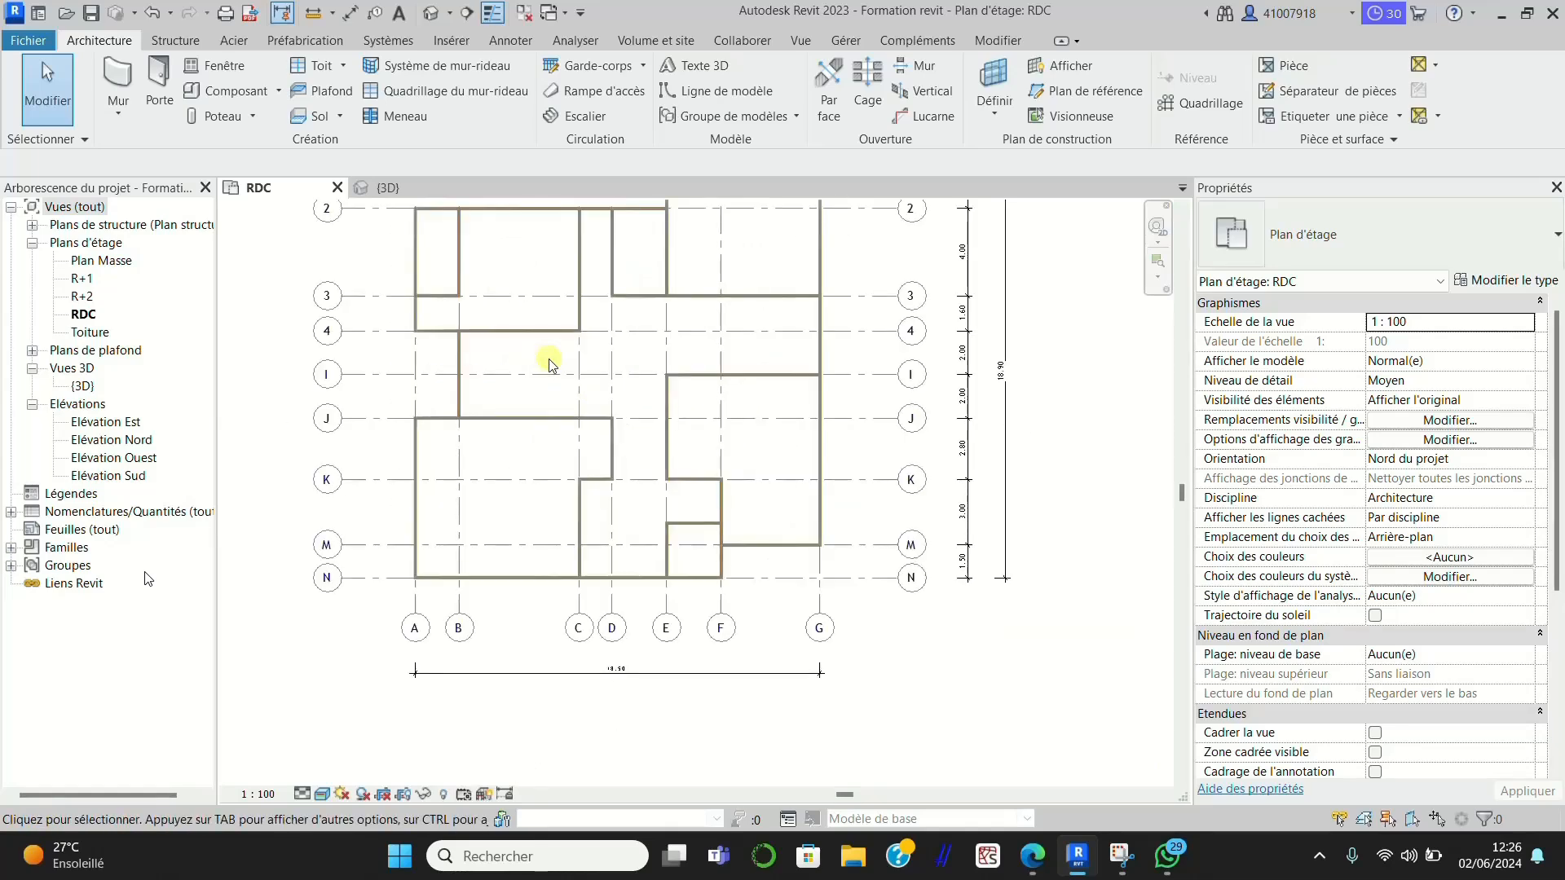
scroll(594, 392, up, 2)
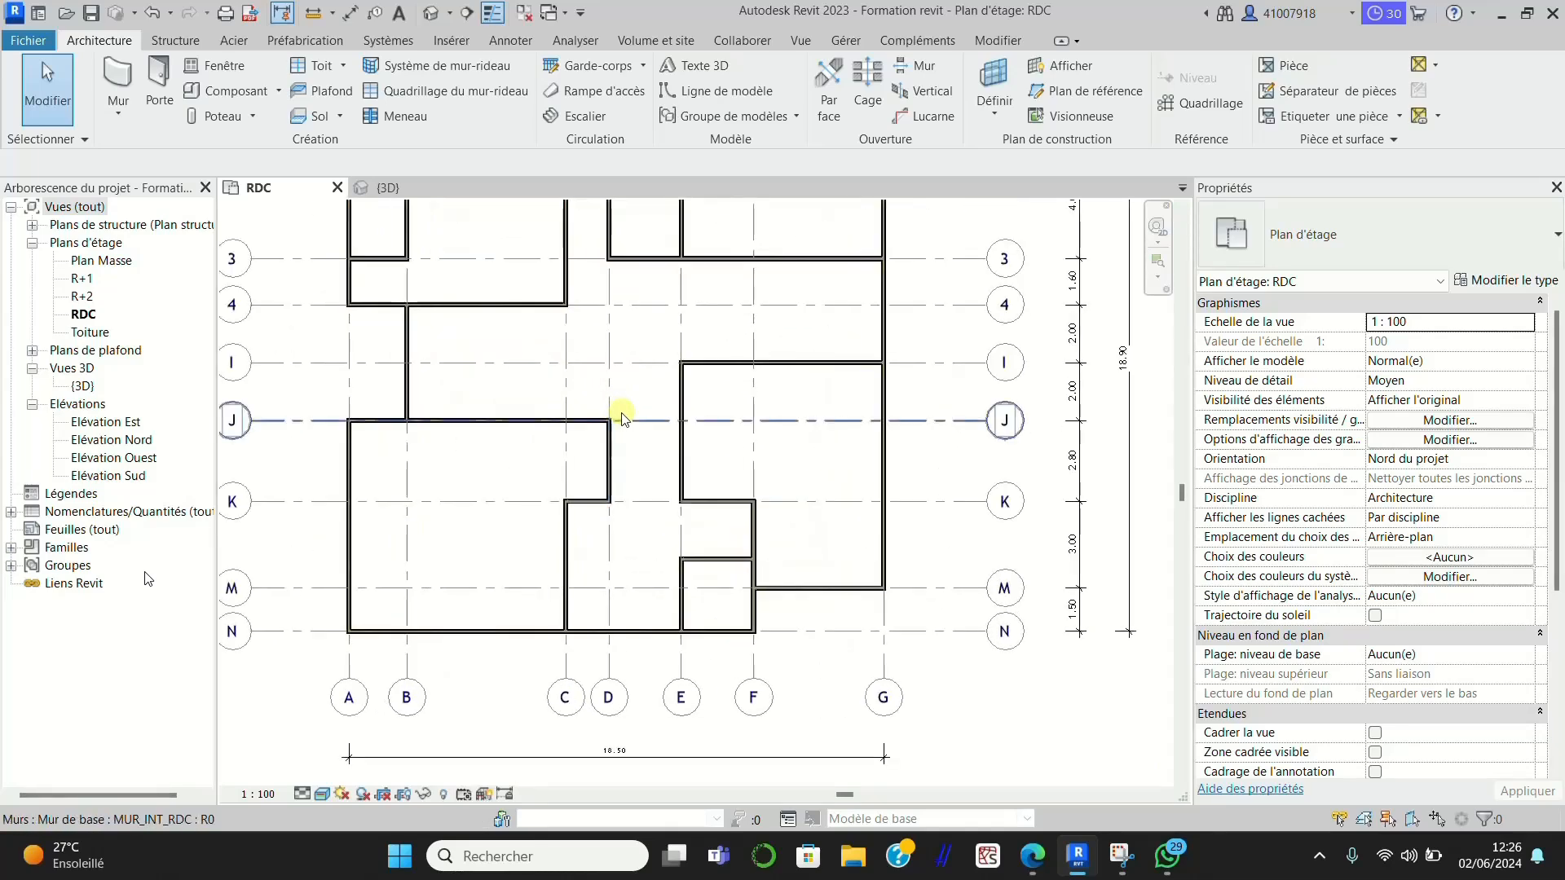
scroll(615, 418, up, 2)
click(607, 429)
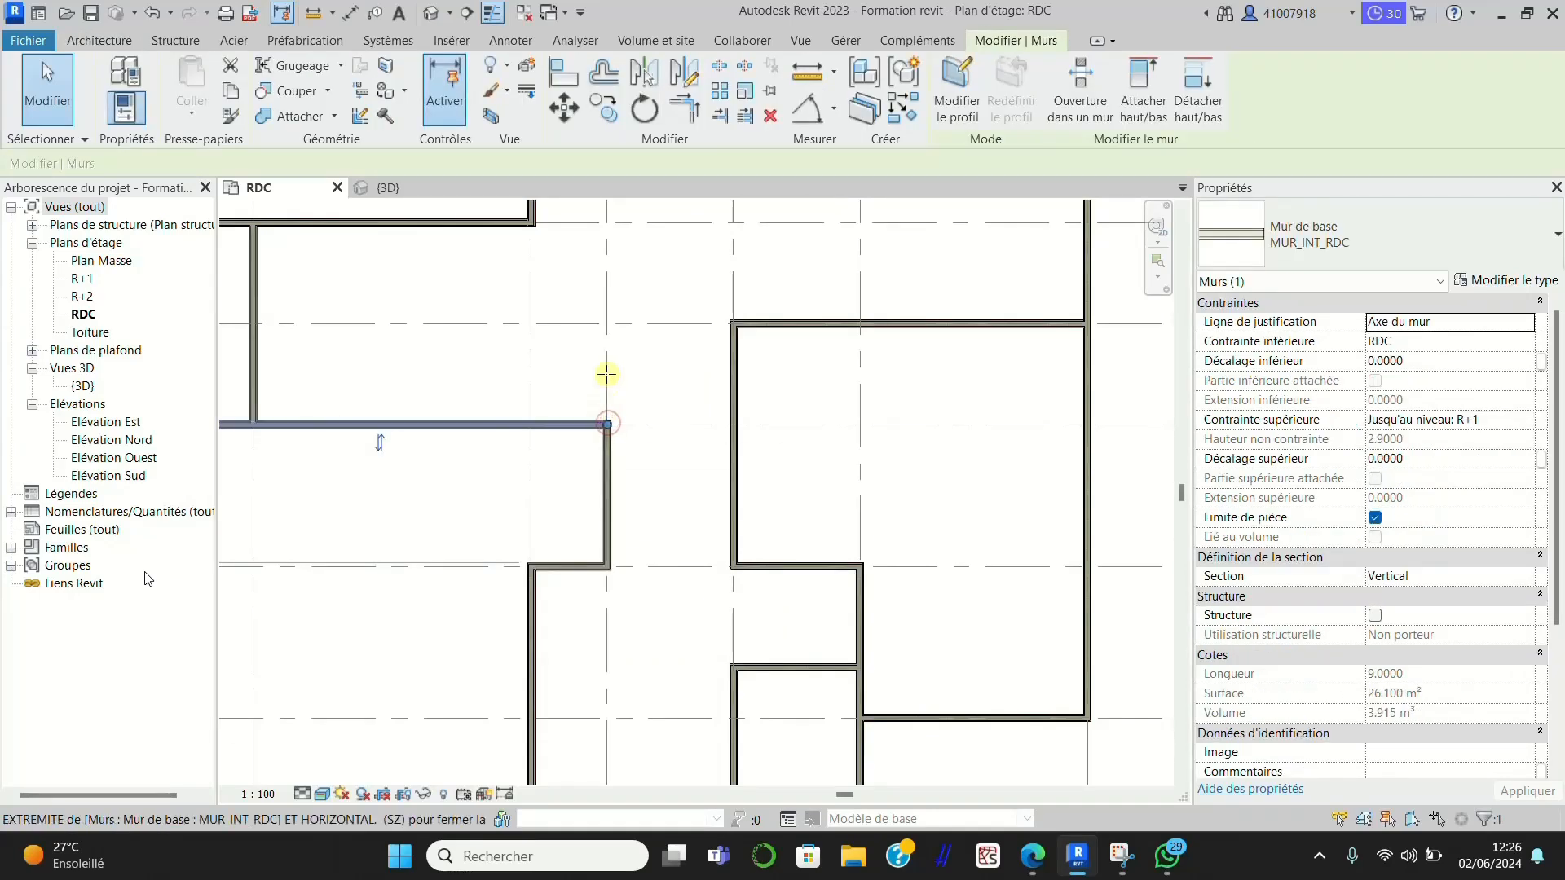
drag(606, 374, 605, 332)
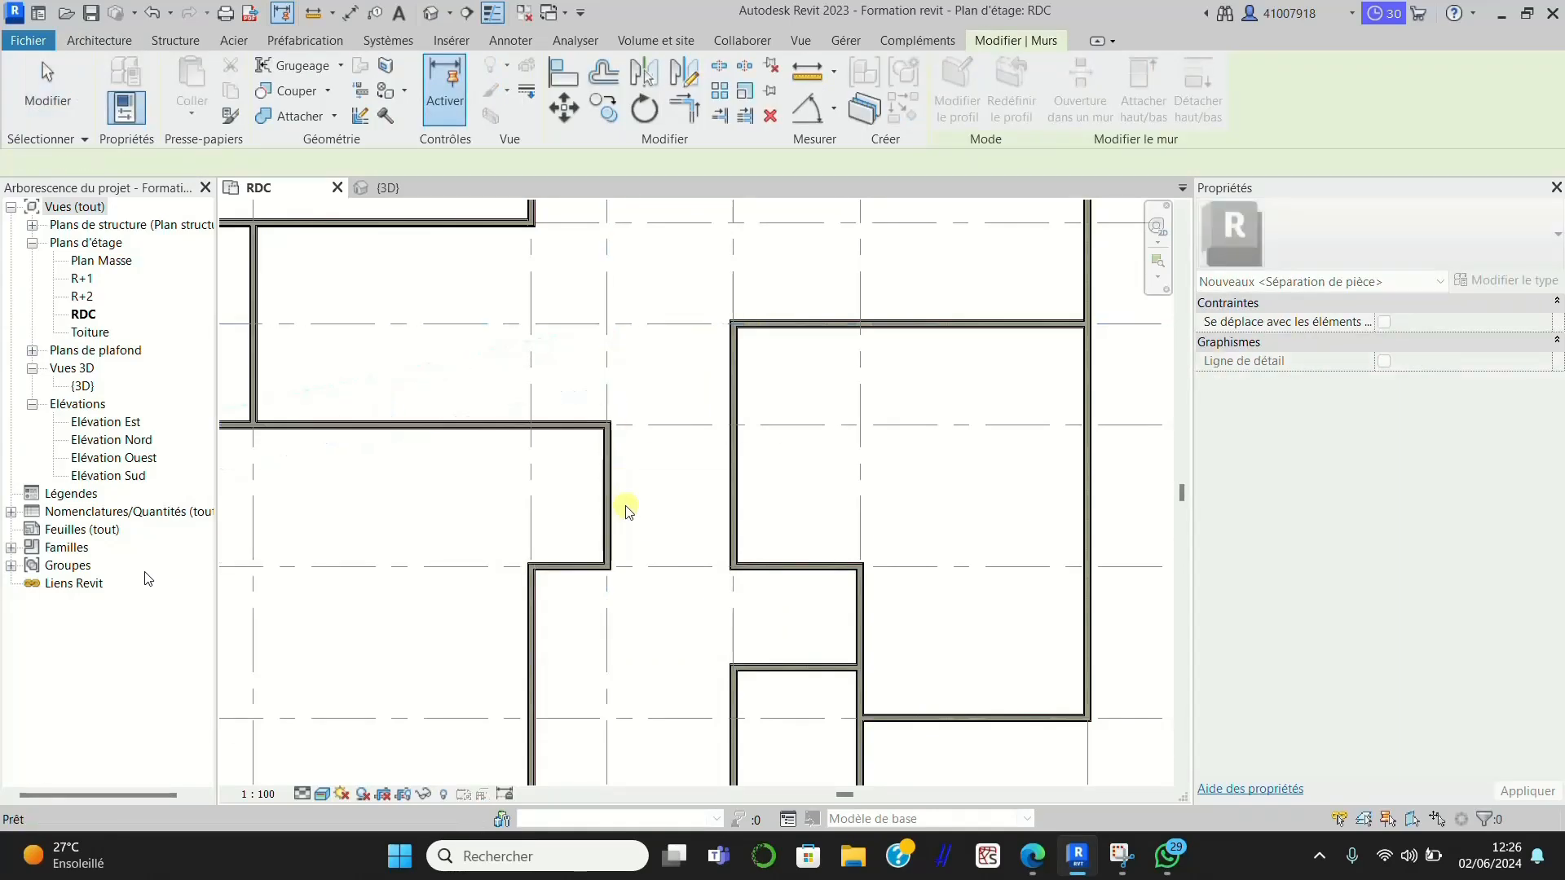
click(609, 476)
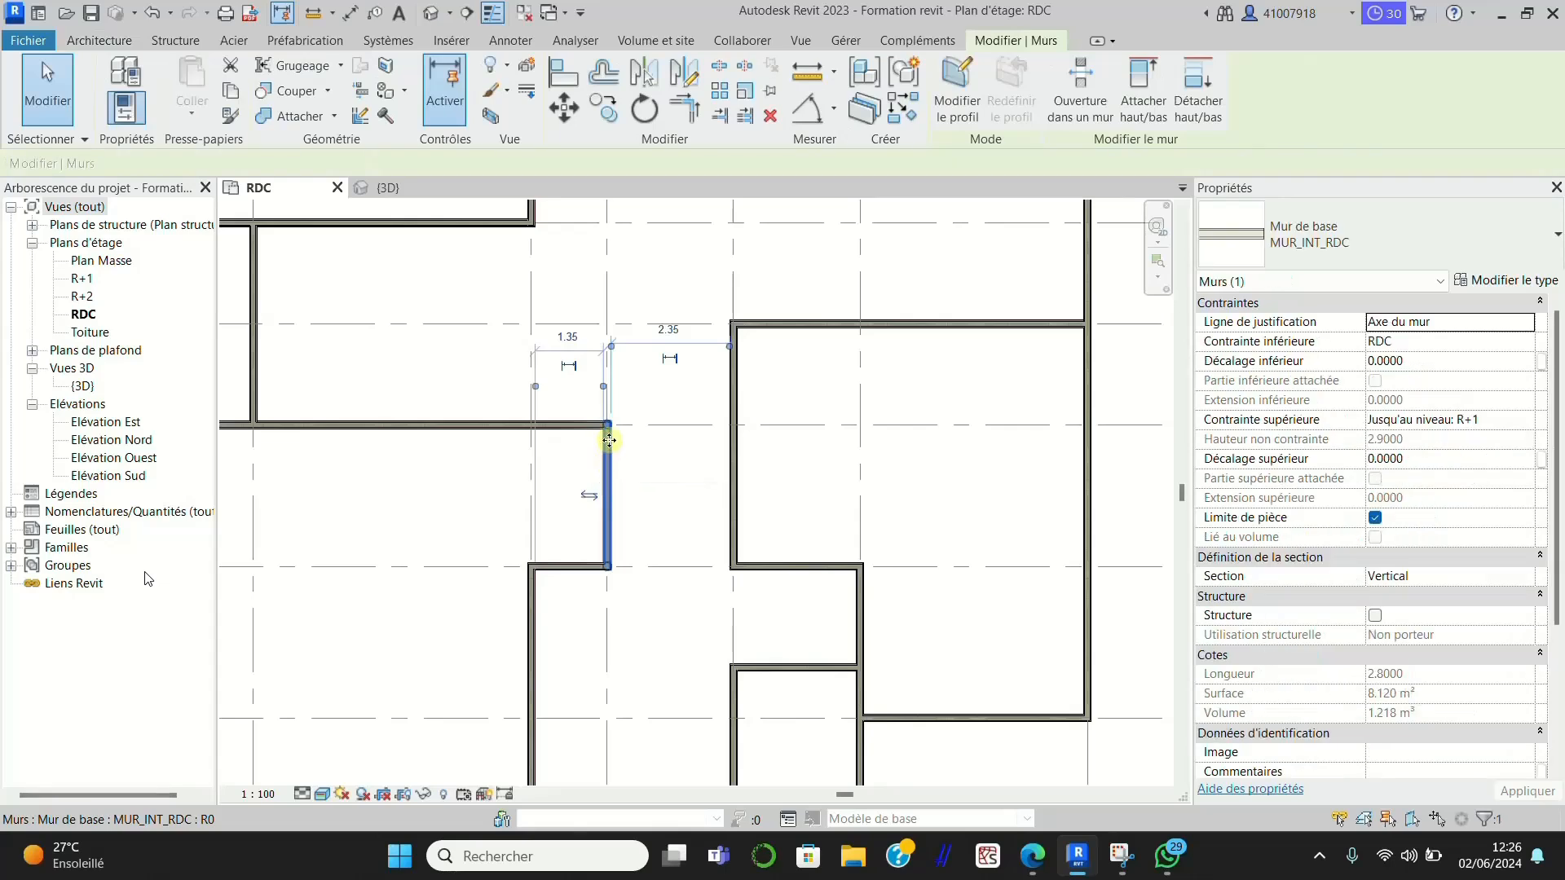
drag(607, 428, 605, 323)
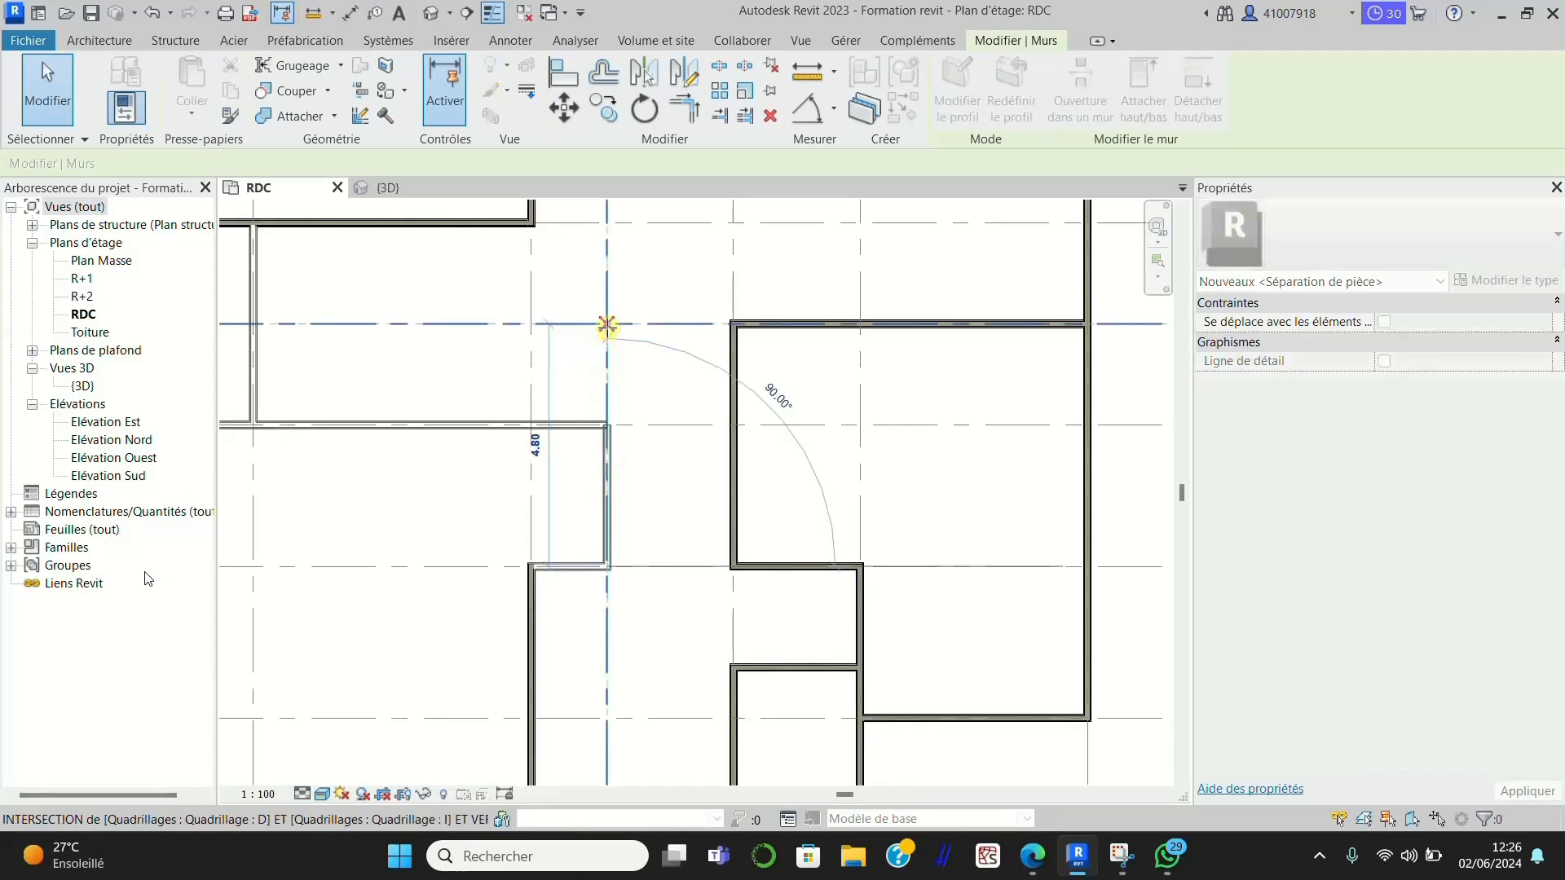
click(674, 493)
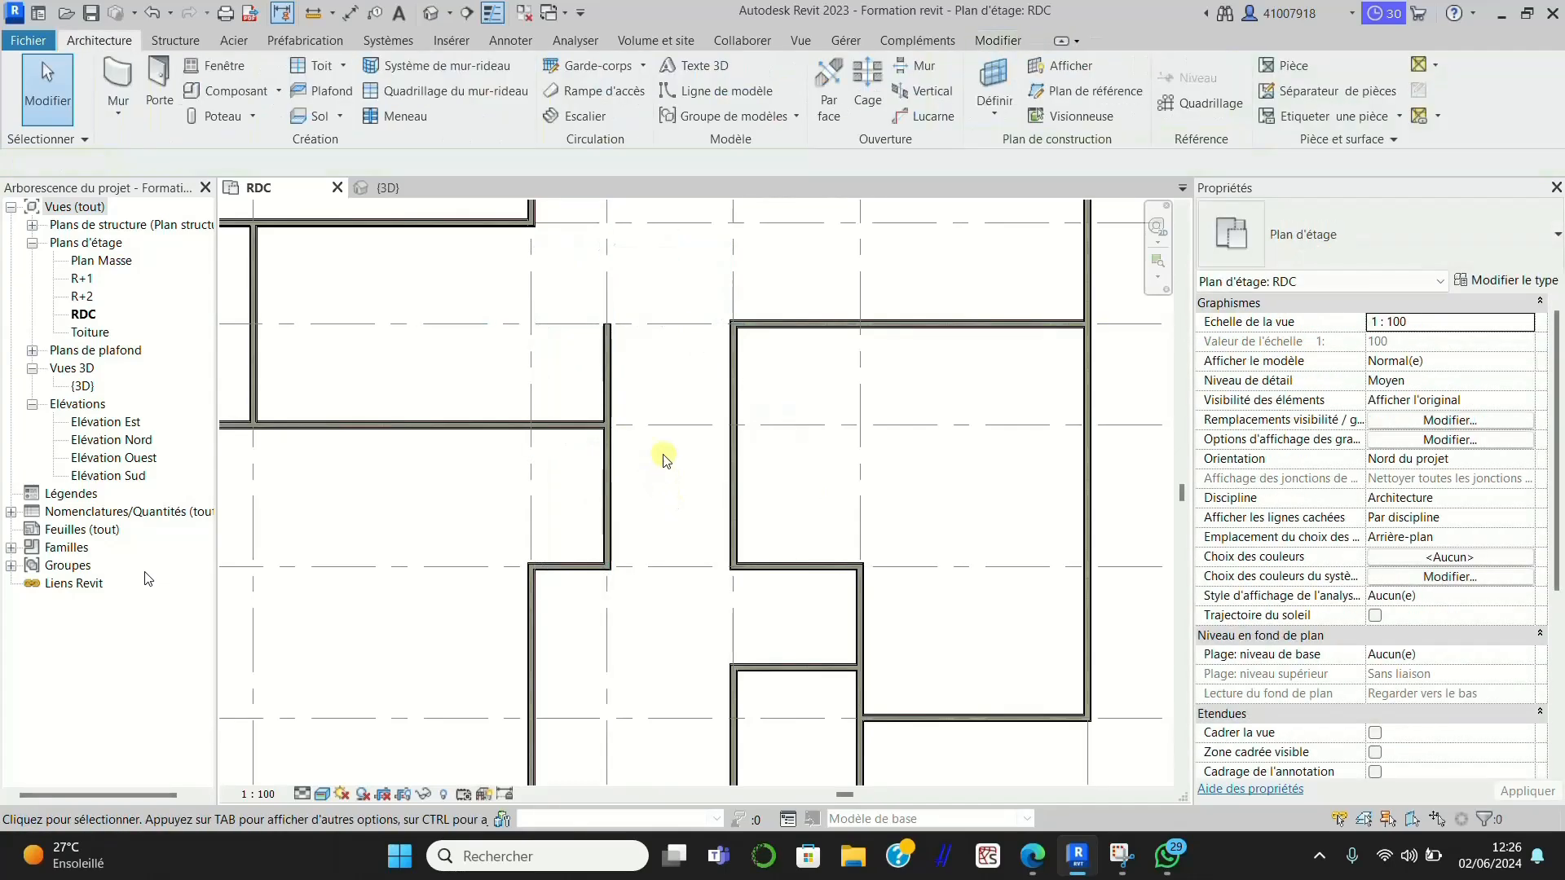
Step: Extend the grid K wall between E and F to the wall corner at grid D
scroll(682, 406, down, 3)
scroll(545, 418, up, 1)
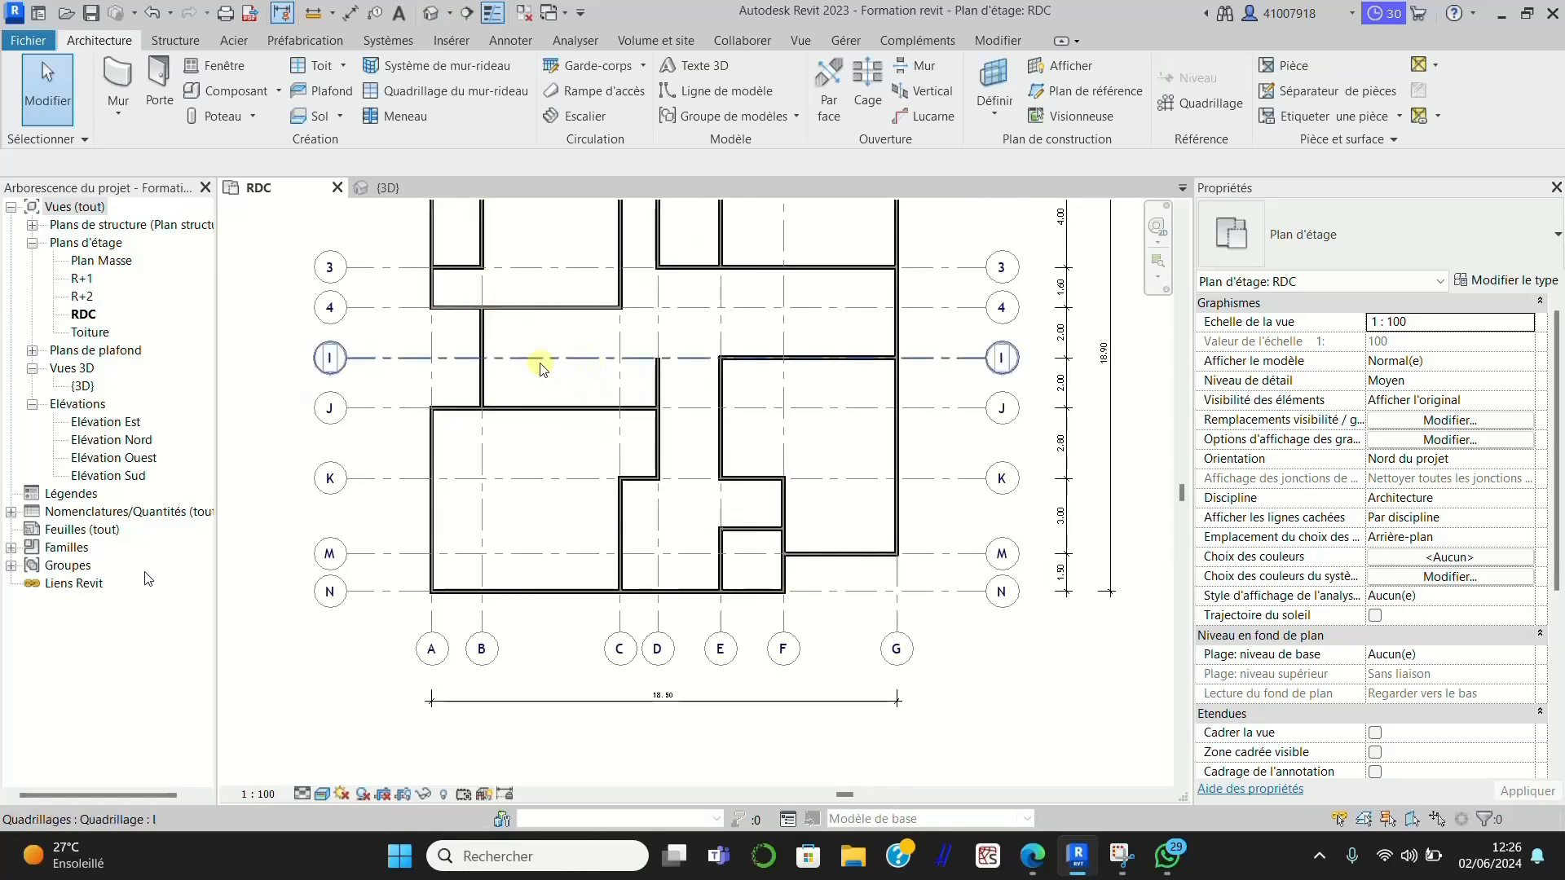
scroll(540, 538, down, 1)
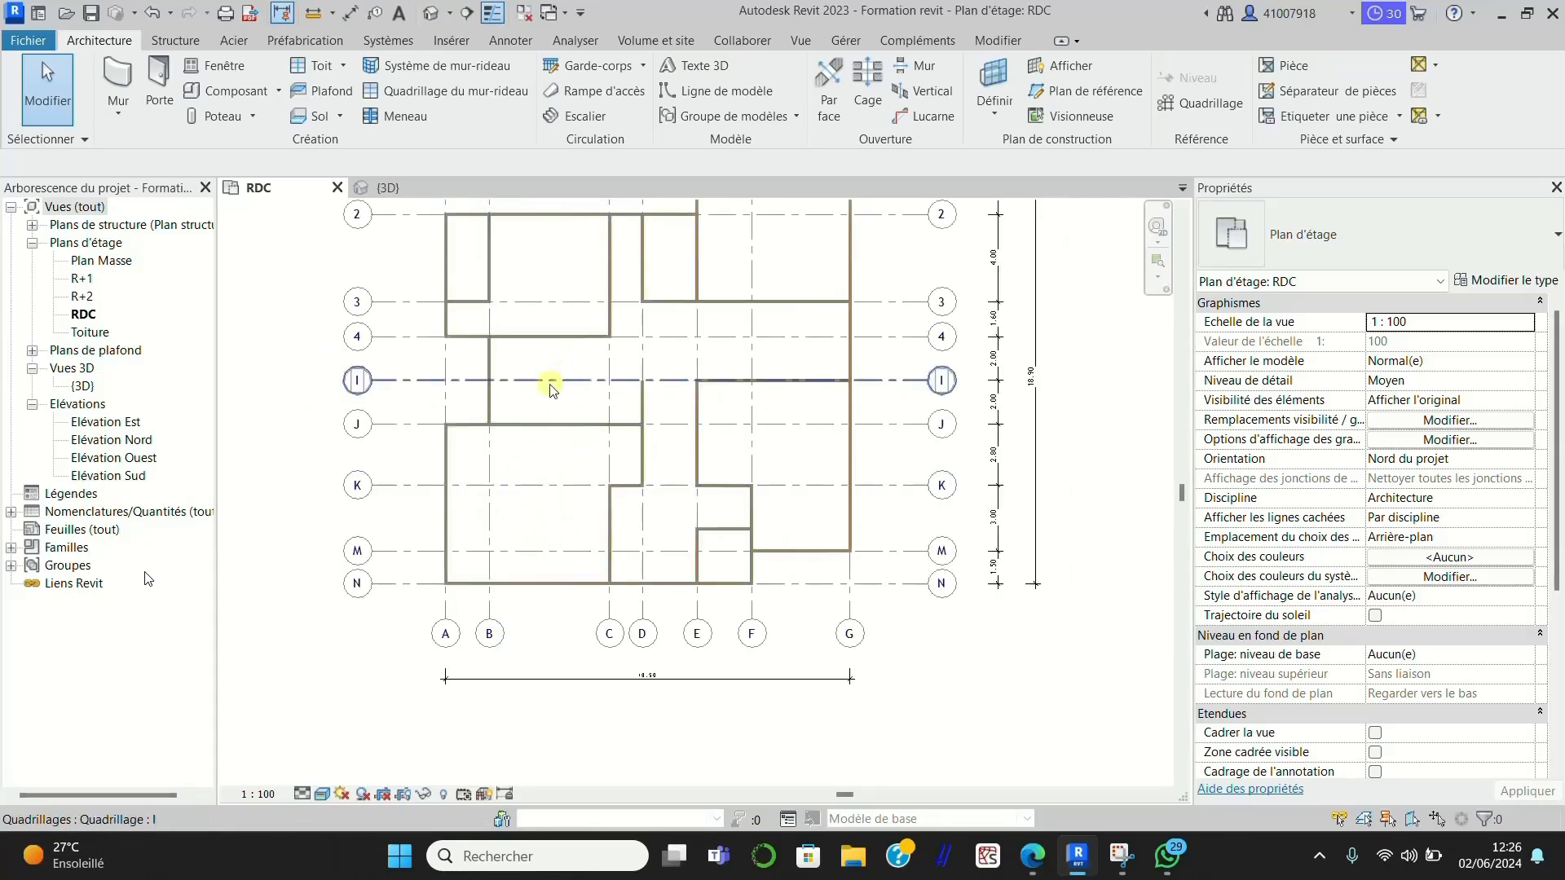
scroll(548, 420, down, 1)
scroll(582, 282, up, 1)
scroll(517, 346, down, 1)
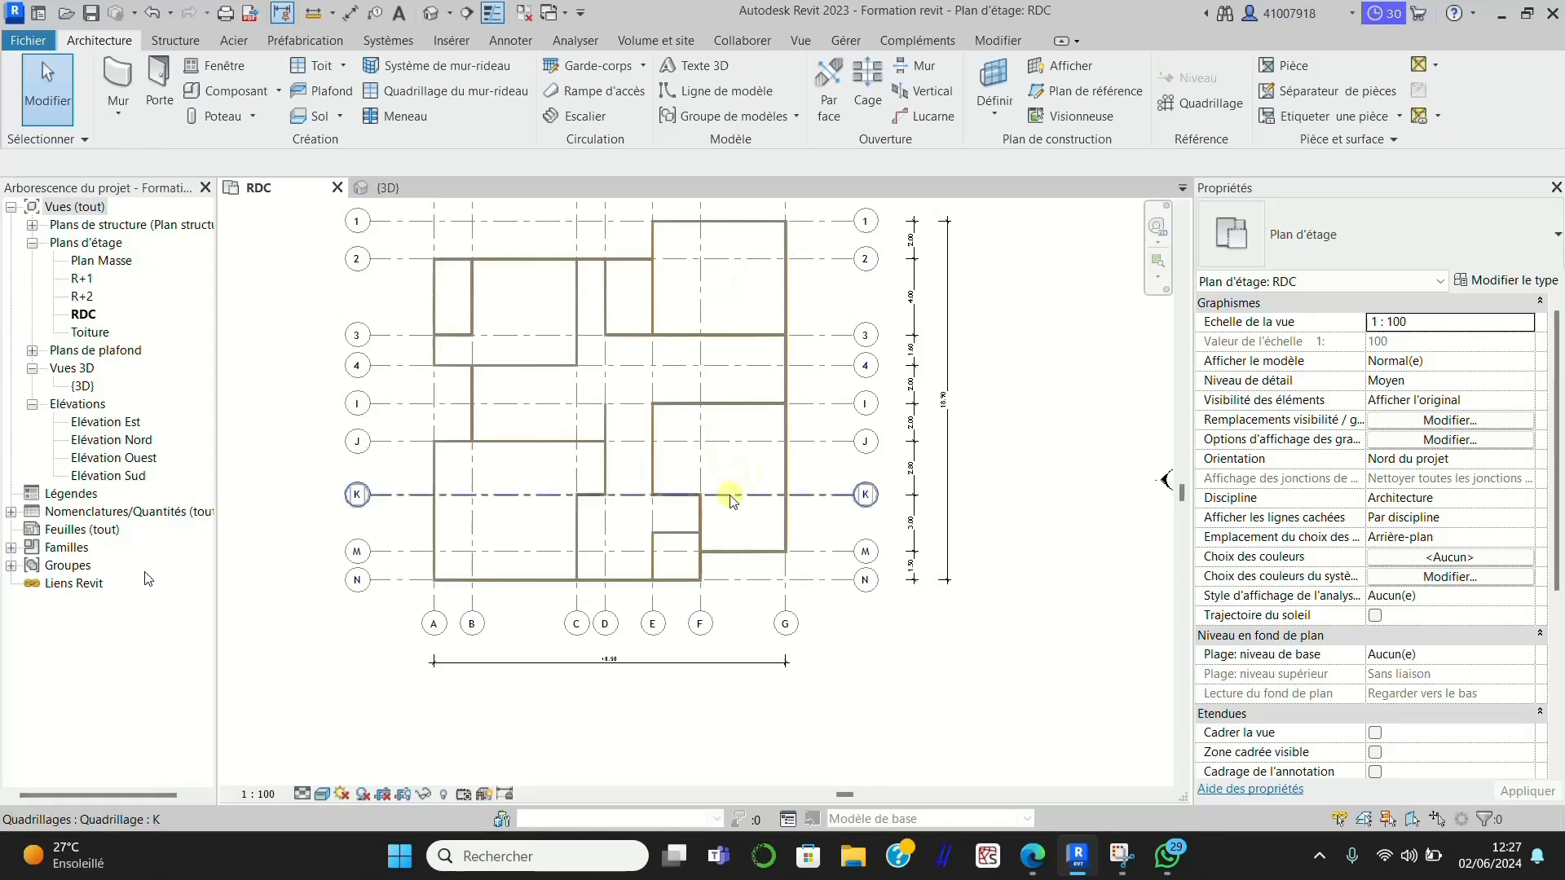
scroll(709, 471, up, 2)
scroll(766, 594, down, 1)
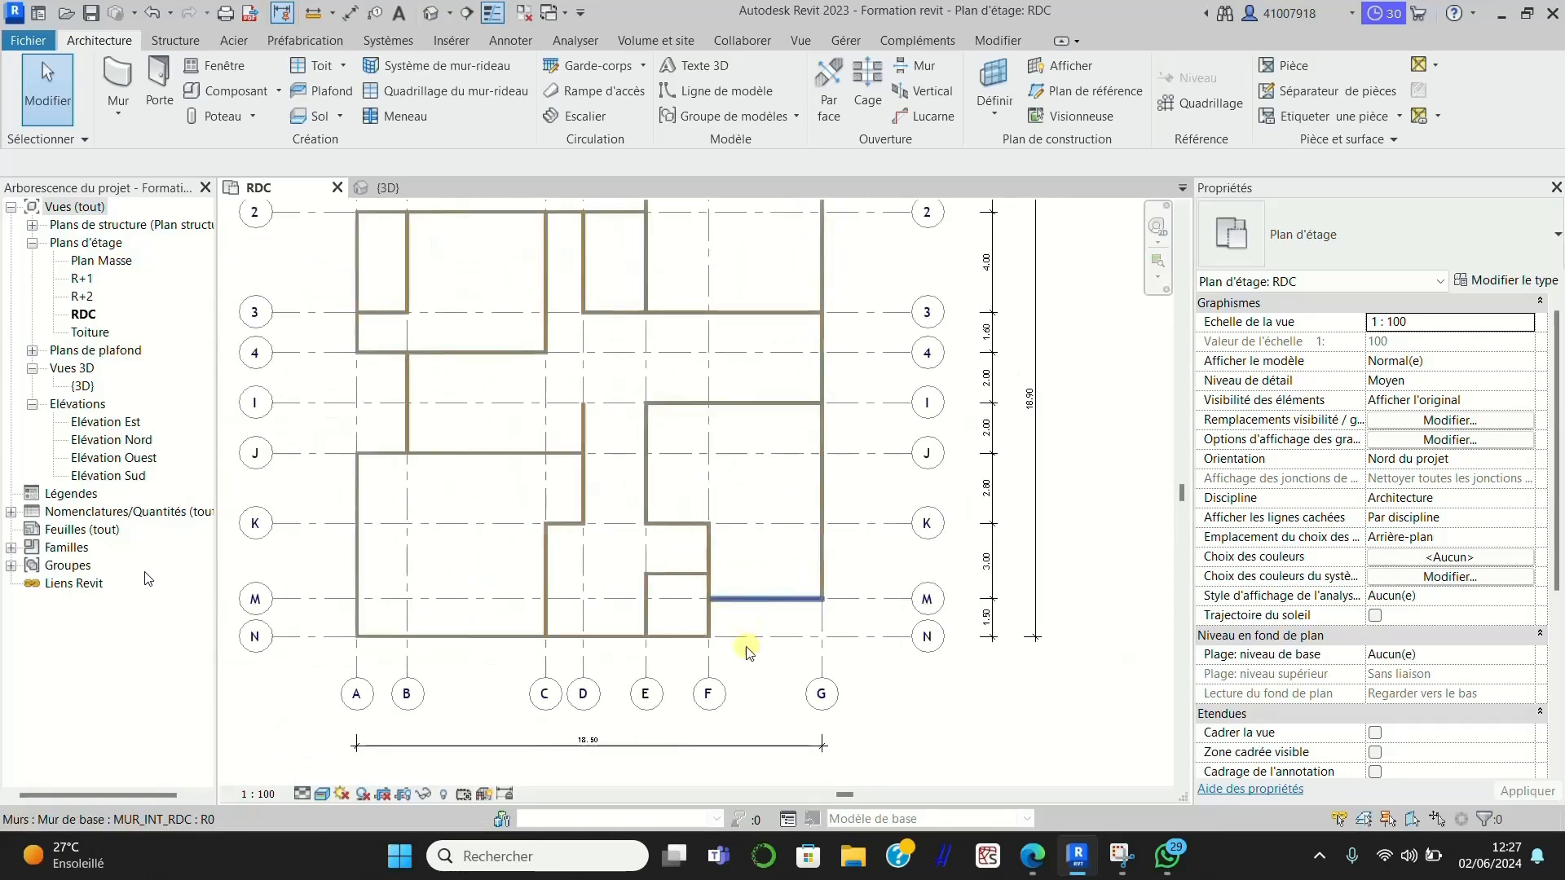
scroll(746, 644, down, 1)
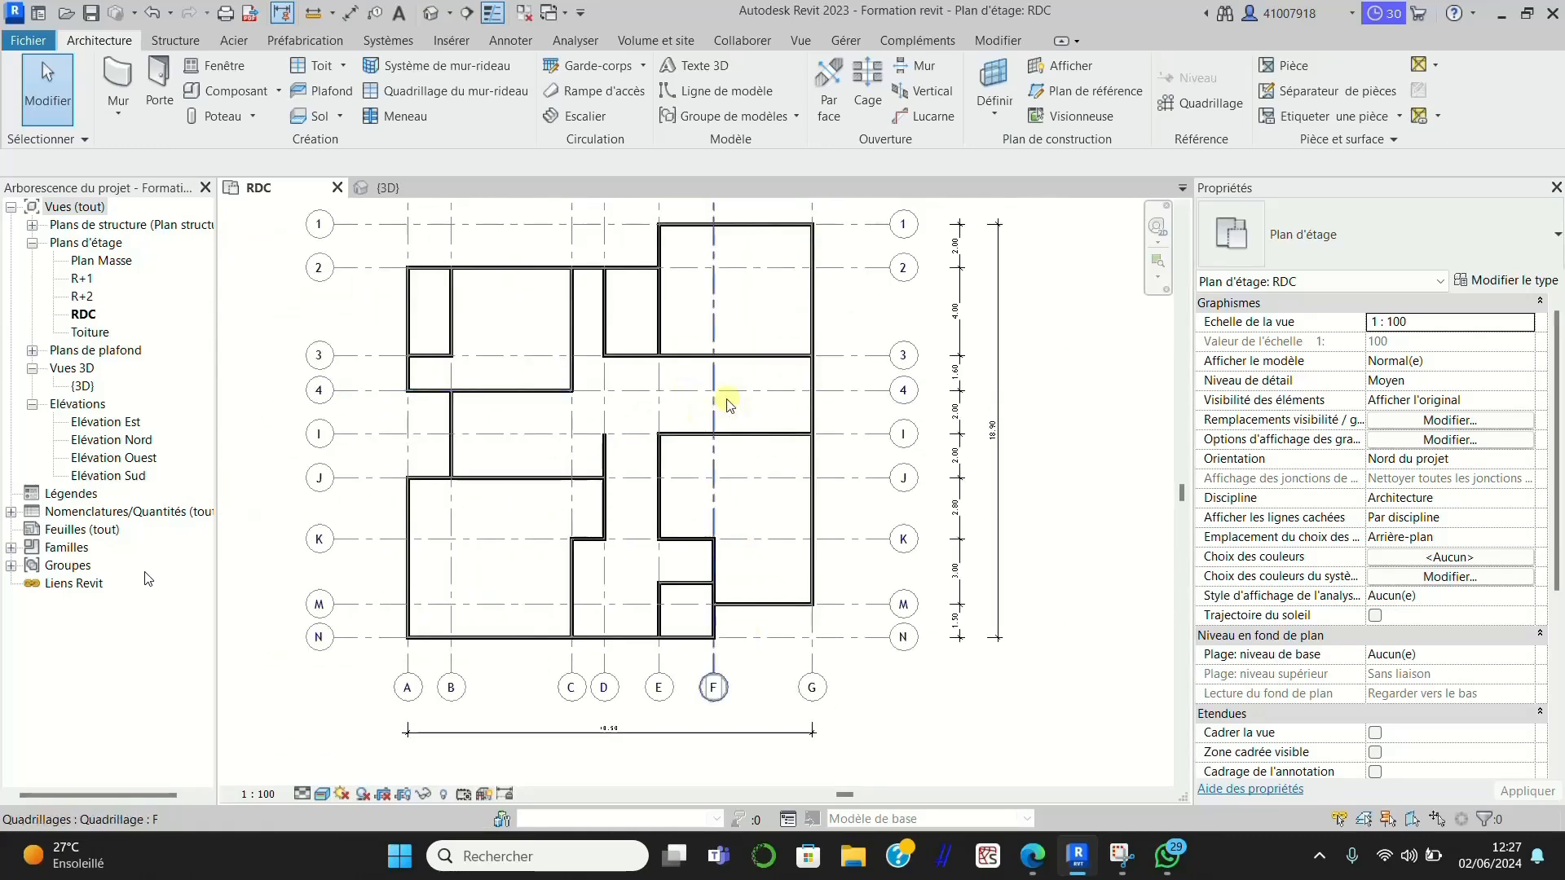
scroll(671, 566, up, 2)
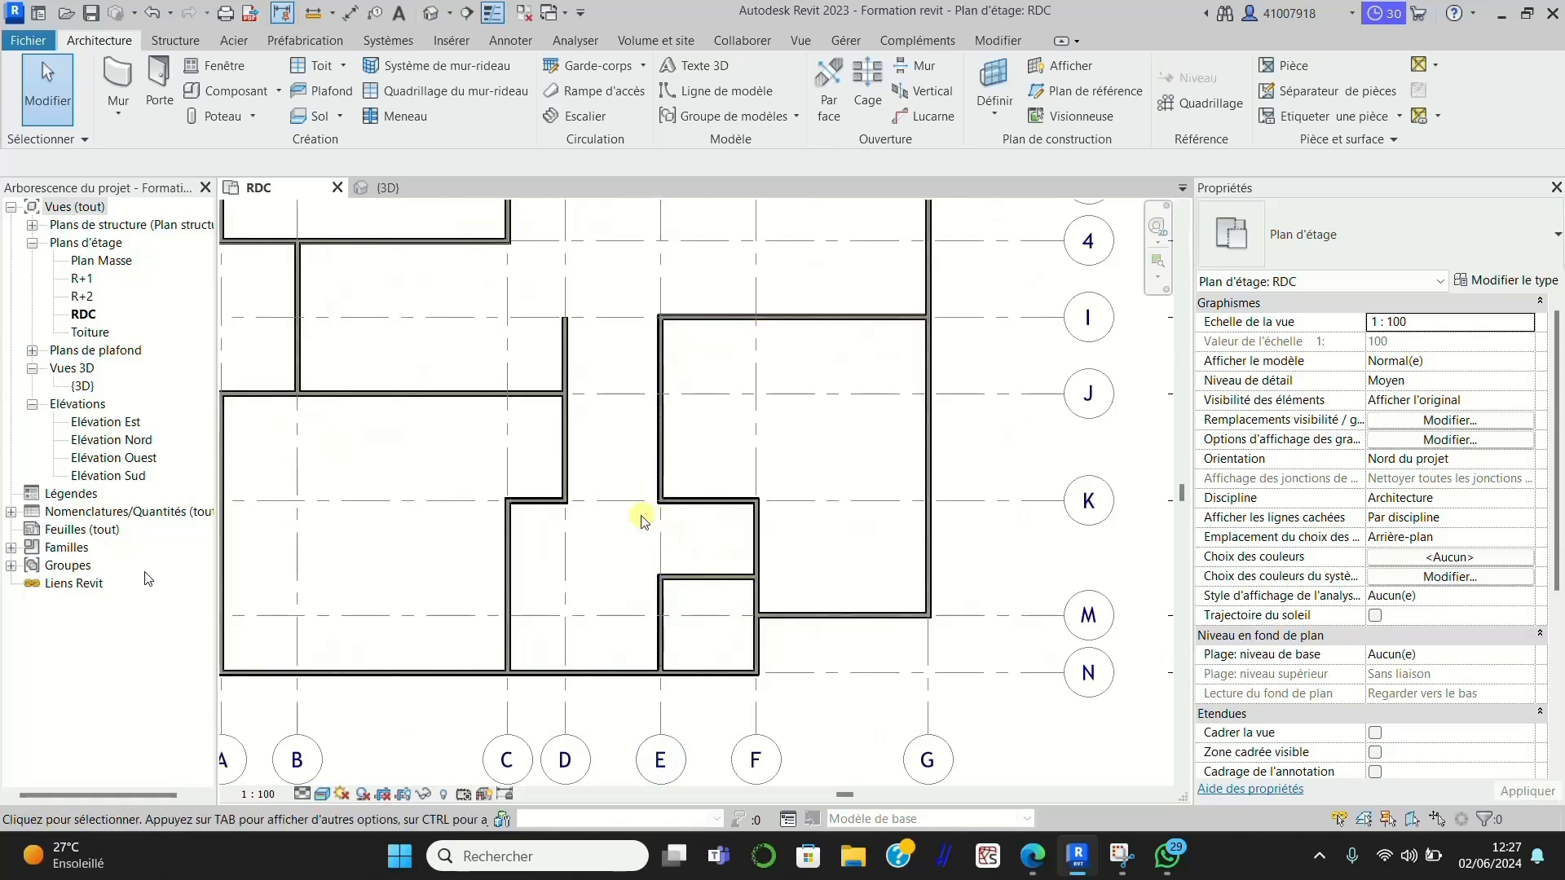
scroll(653, 506, up, 2)
click(688, 507)
scroll(695, 500, up, 1)
click(692, 499)
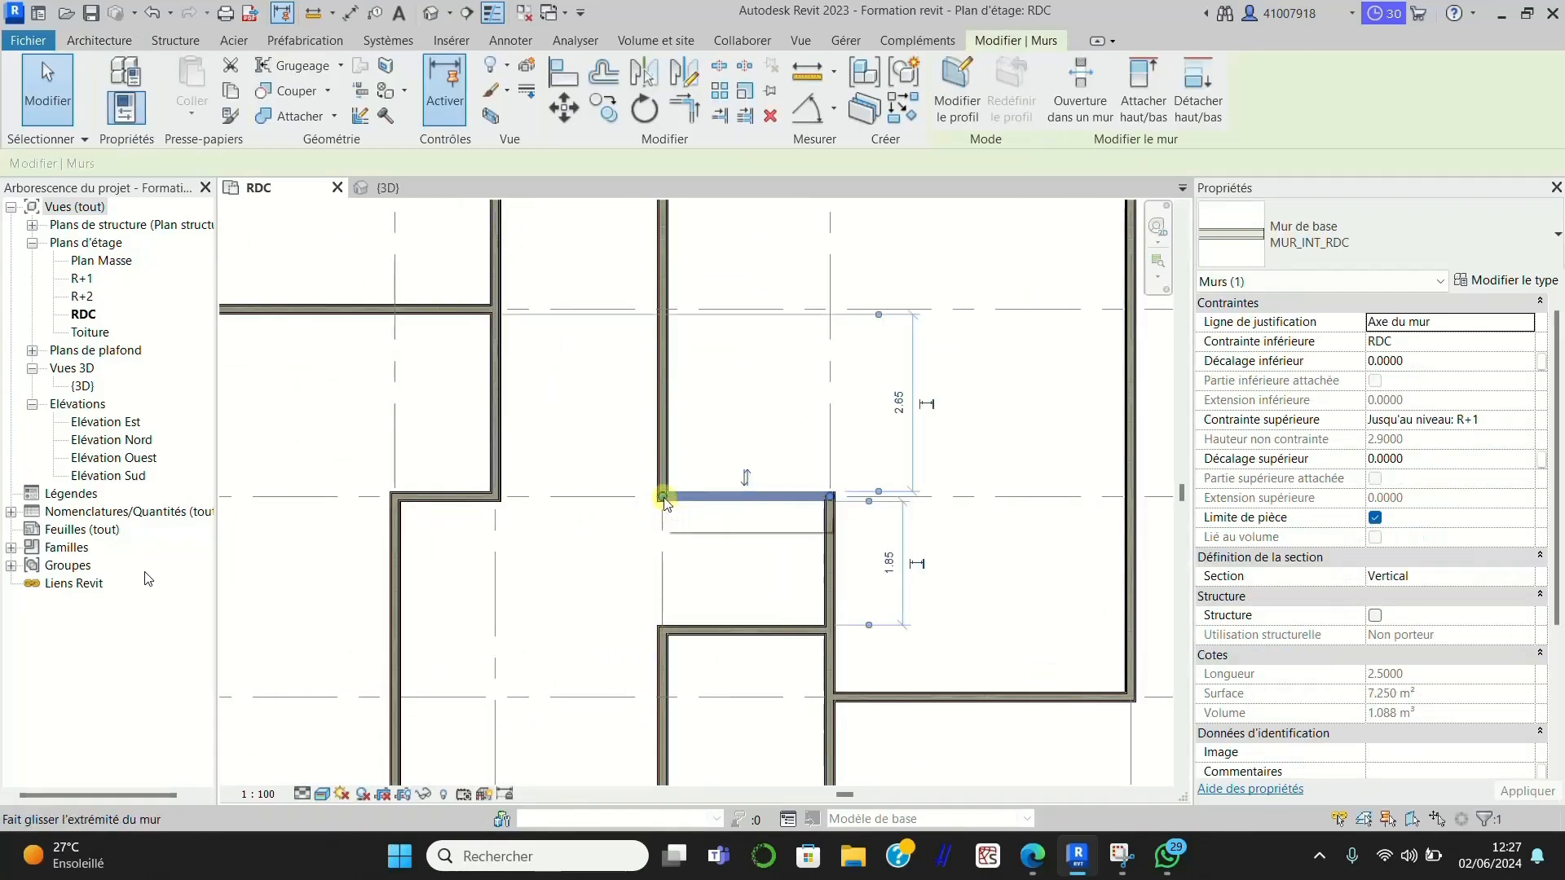
drag(664, 501, 497, 494)
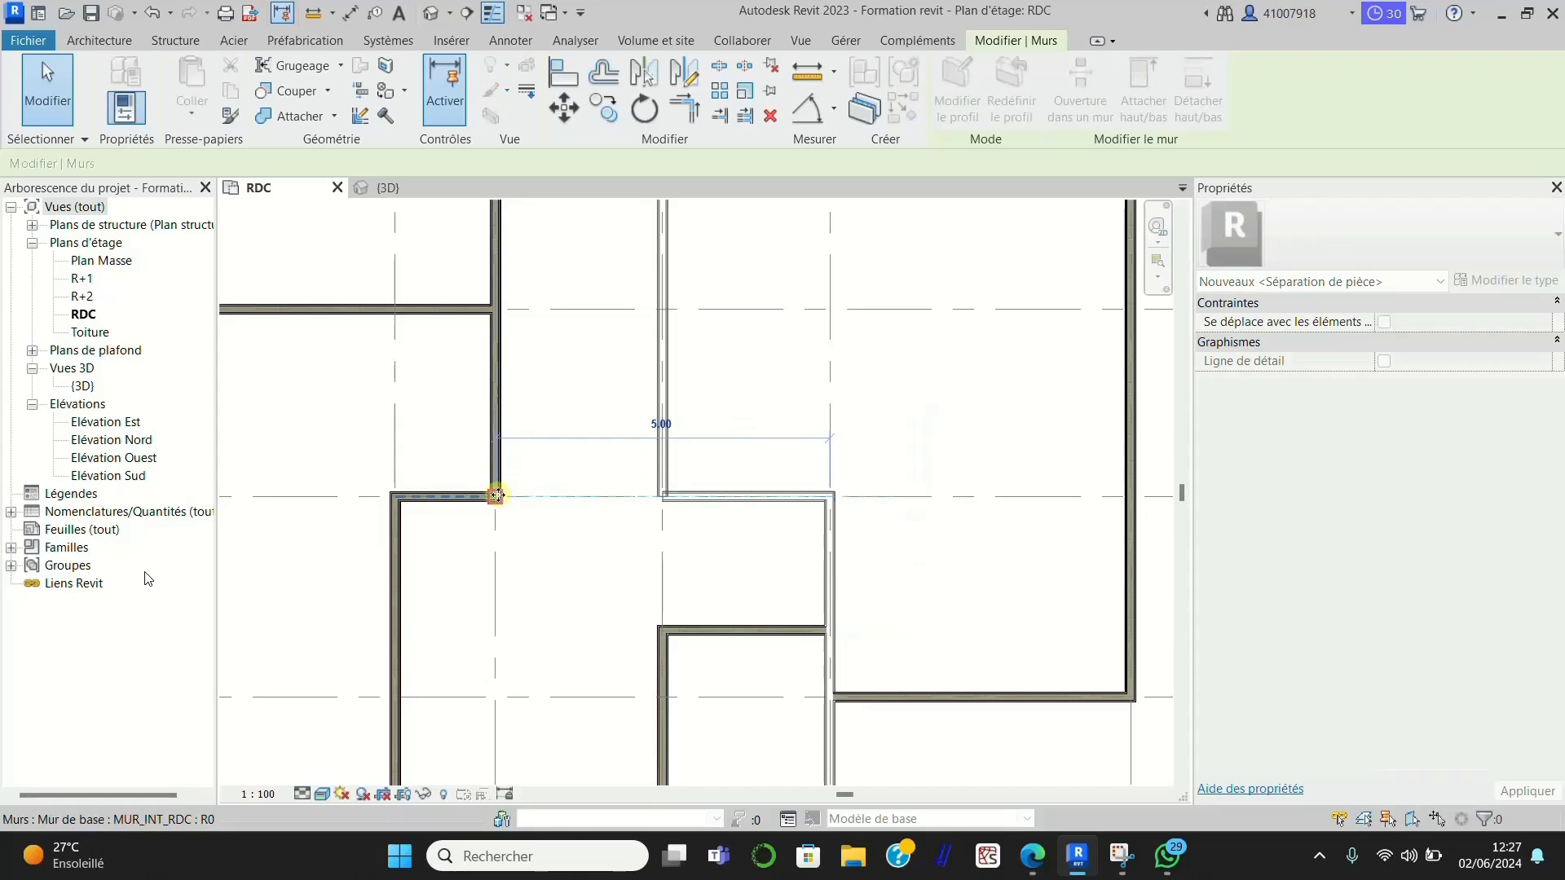
click(588, 580)
Step: Review the wall layout across the whole RDC plan, checking the rooms between grids 1 and N
scroll(637, 424, down, 4)
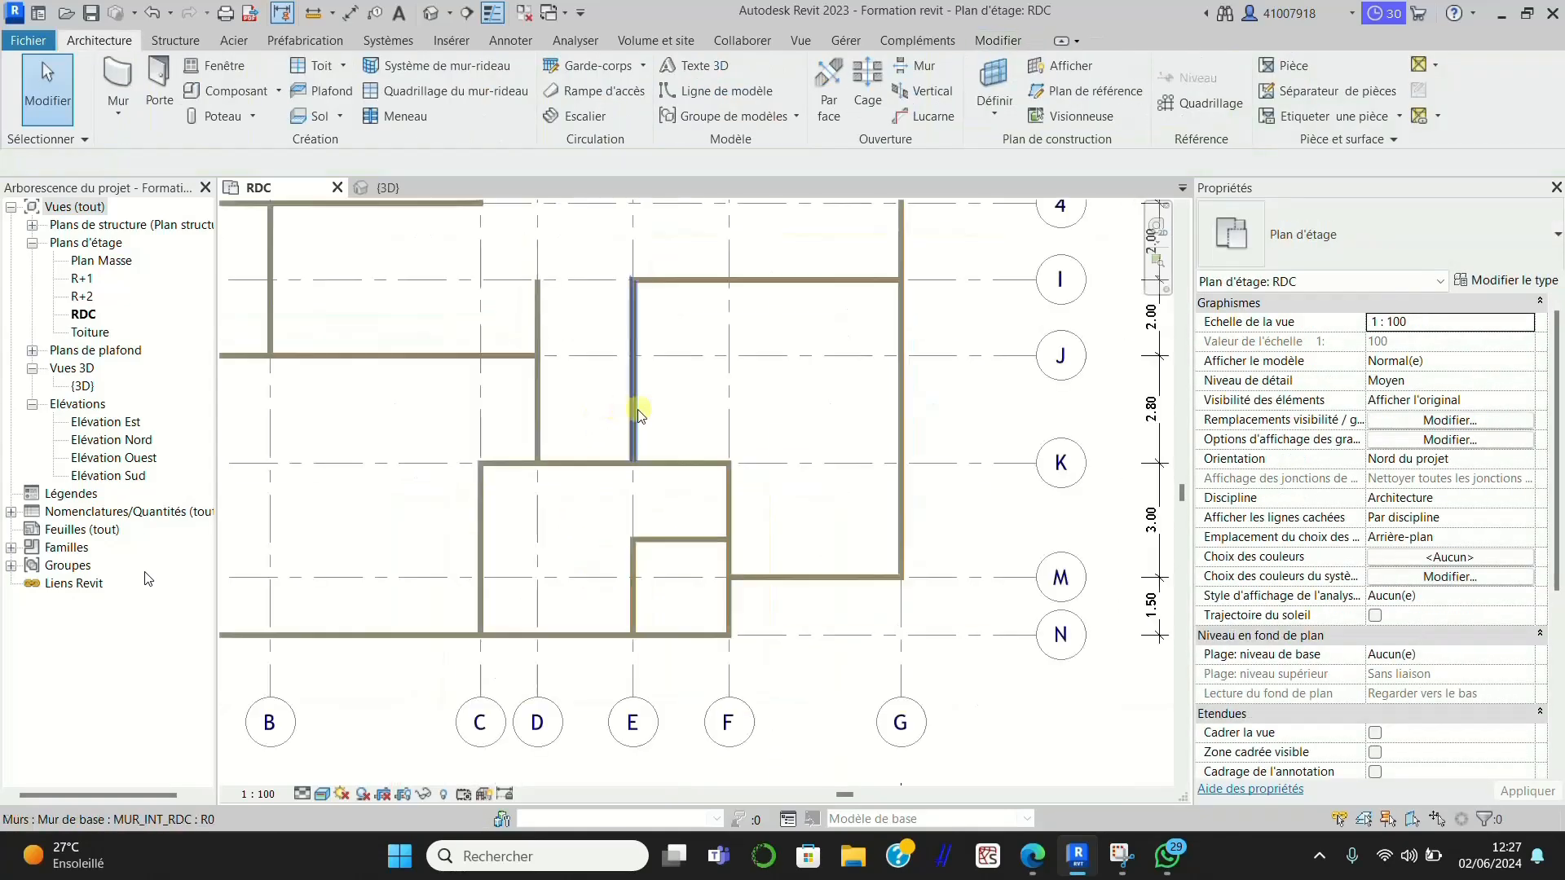
scroll(579, 571, up, 2)
scroll(640, 569, down, 2)
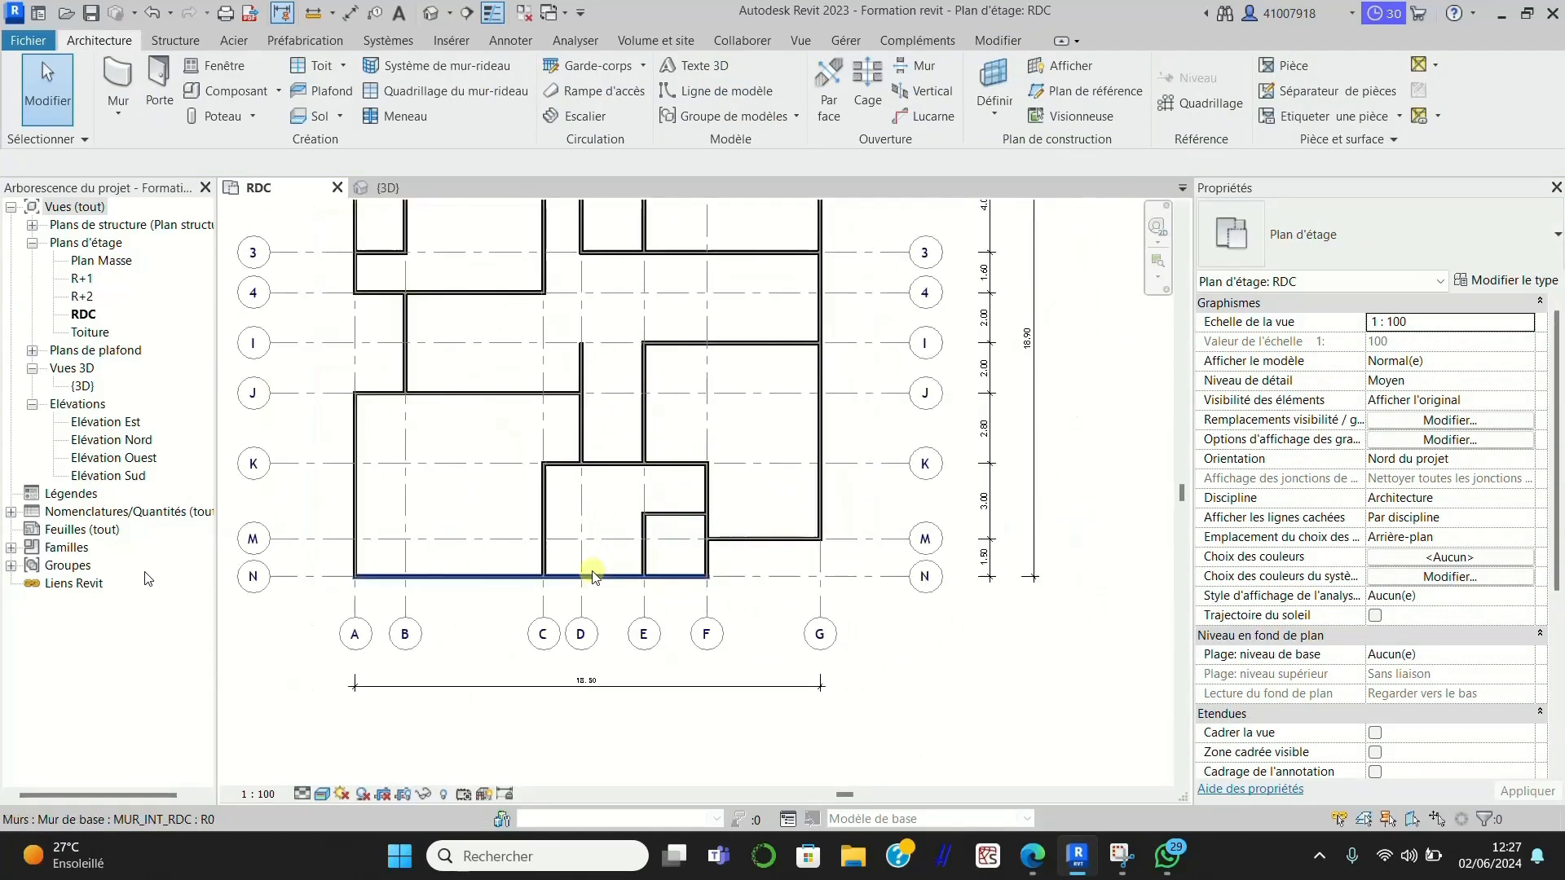
scroll(603, 530, up, 2)
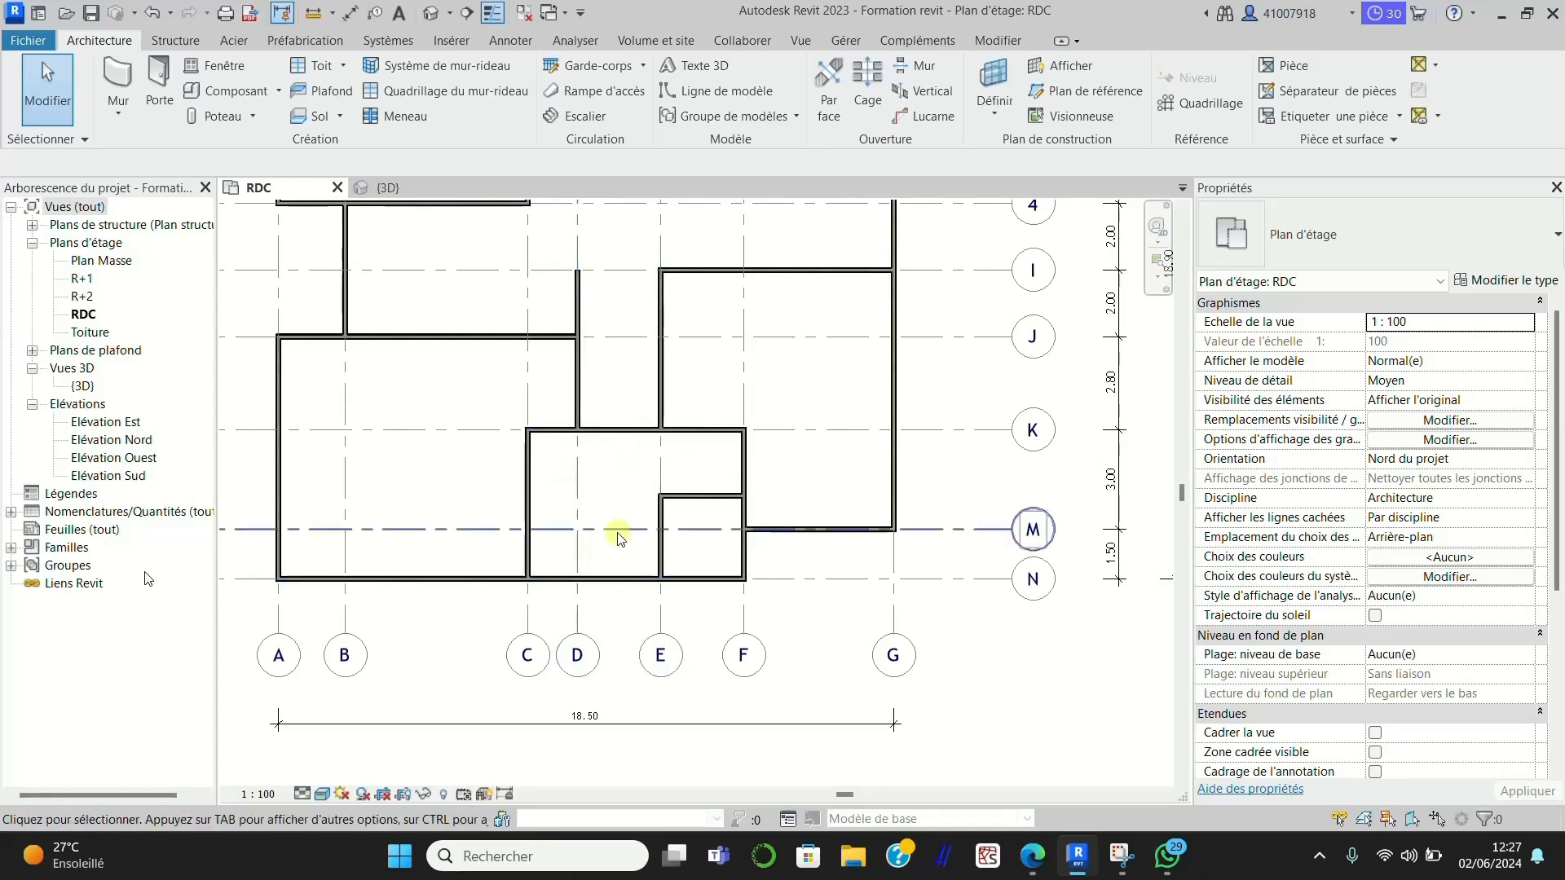
scroll(578, 431, up, 2)
scroll(732, 457, down, 3)
scroll(671, 580, down, 1)
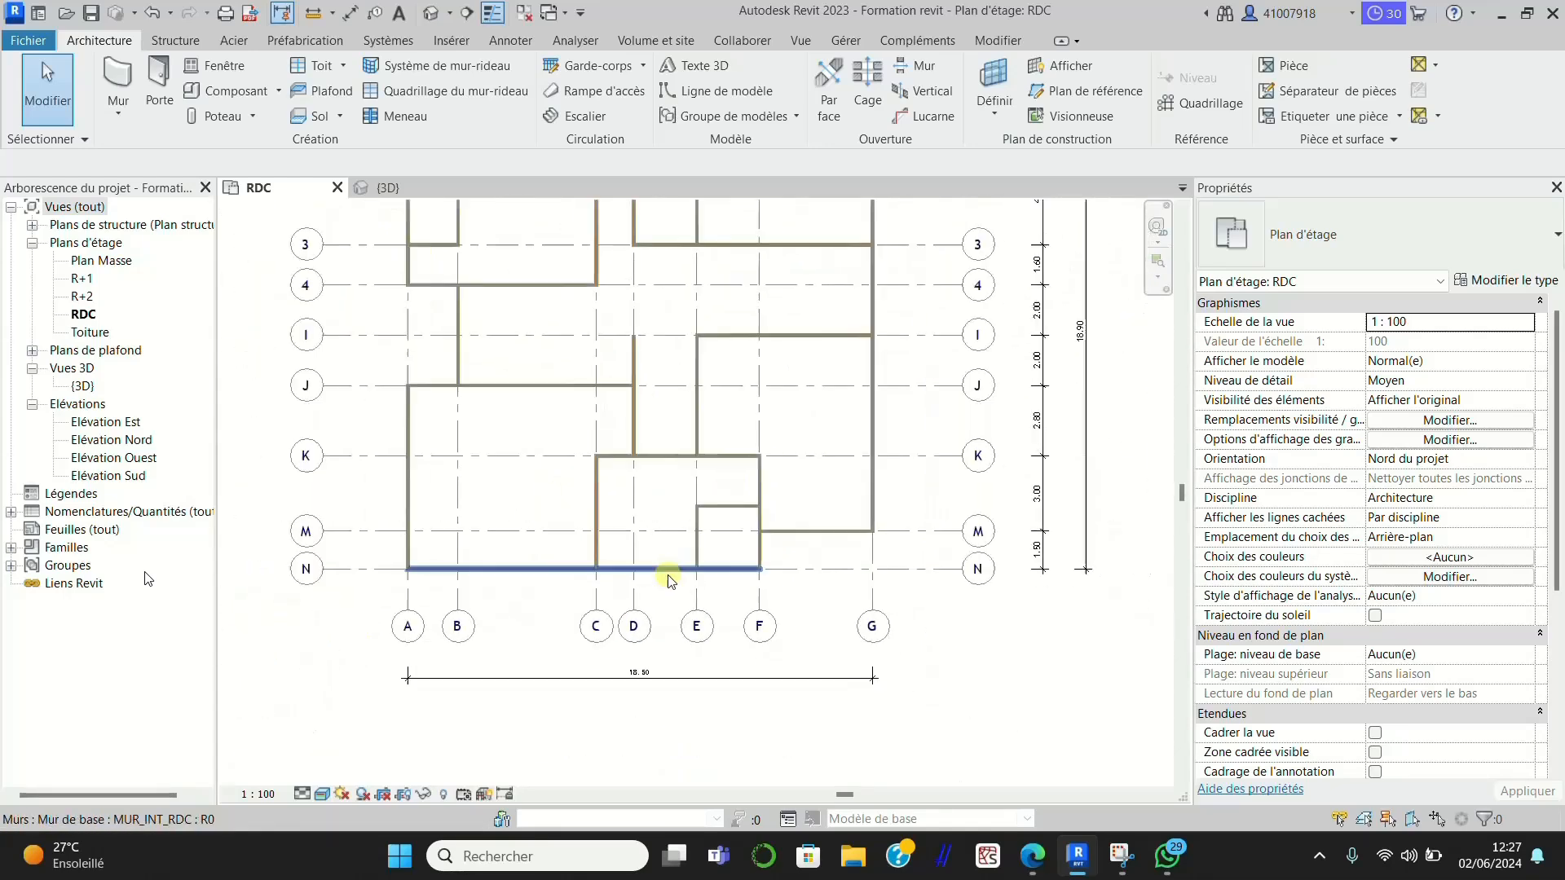
scroll(692, 538, down, 2)
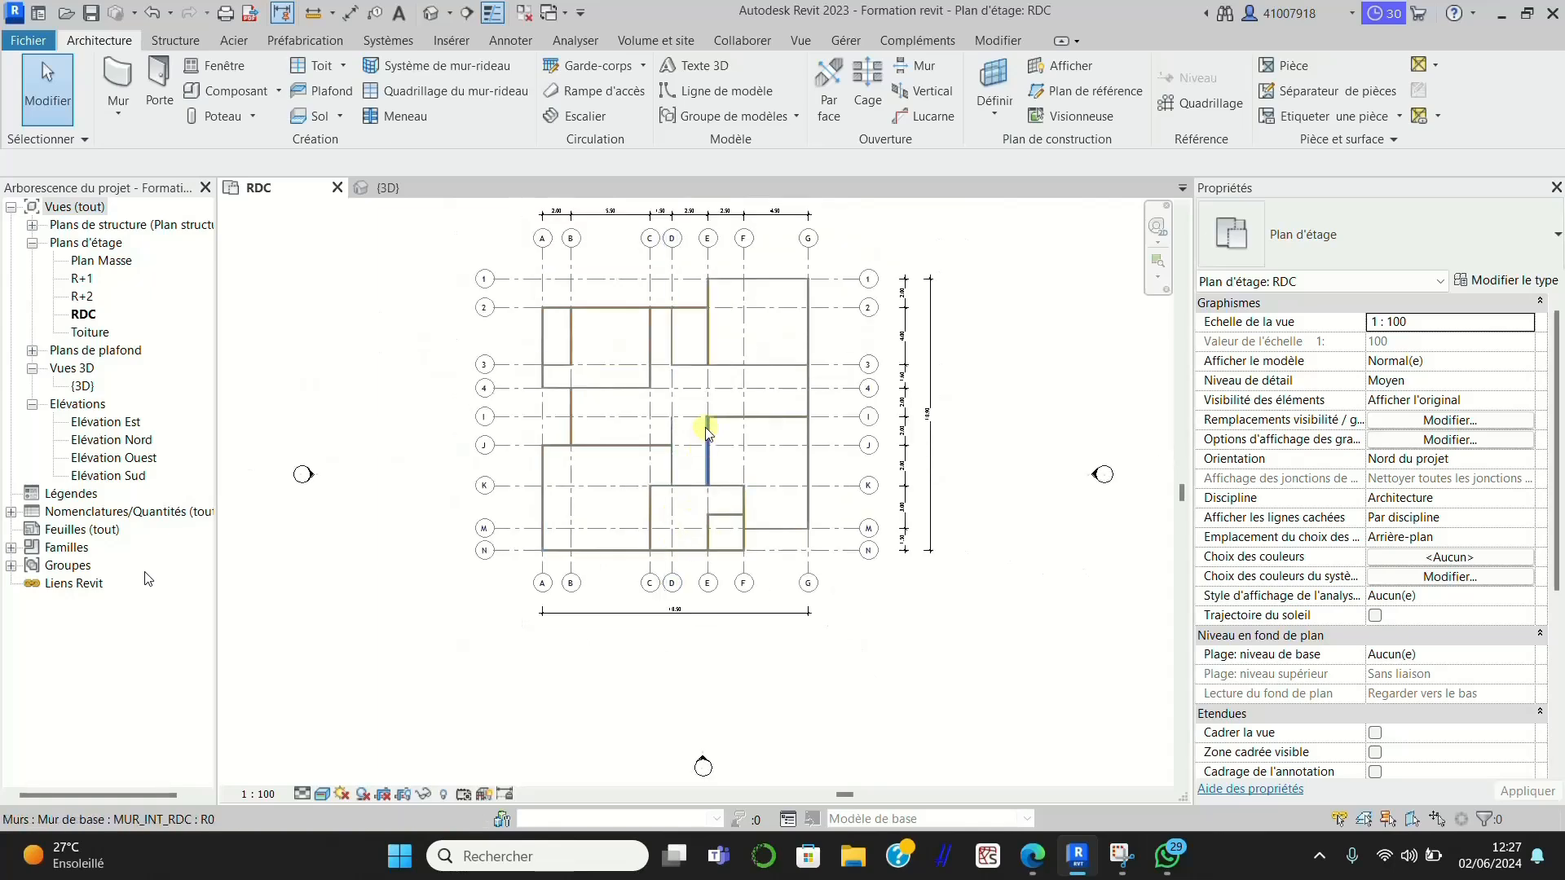
scroll(693, 432, up, 3)
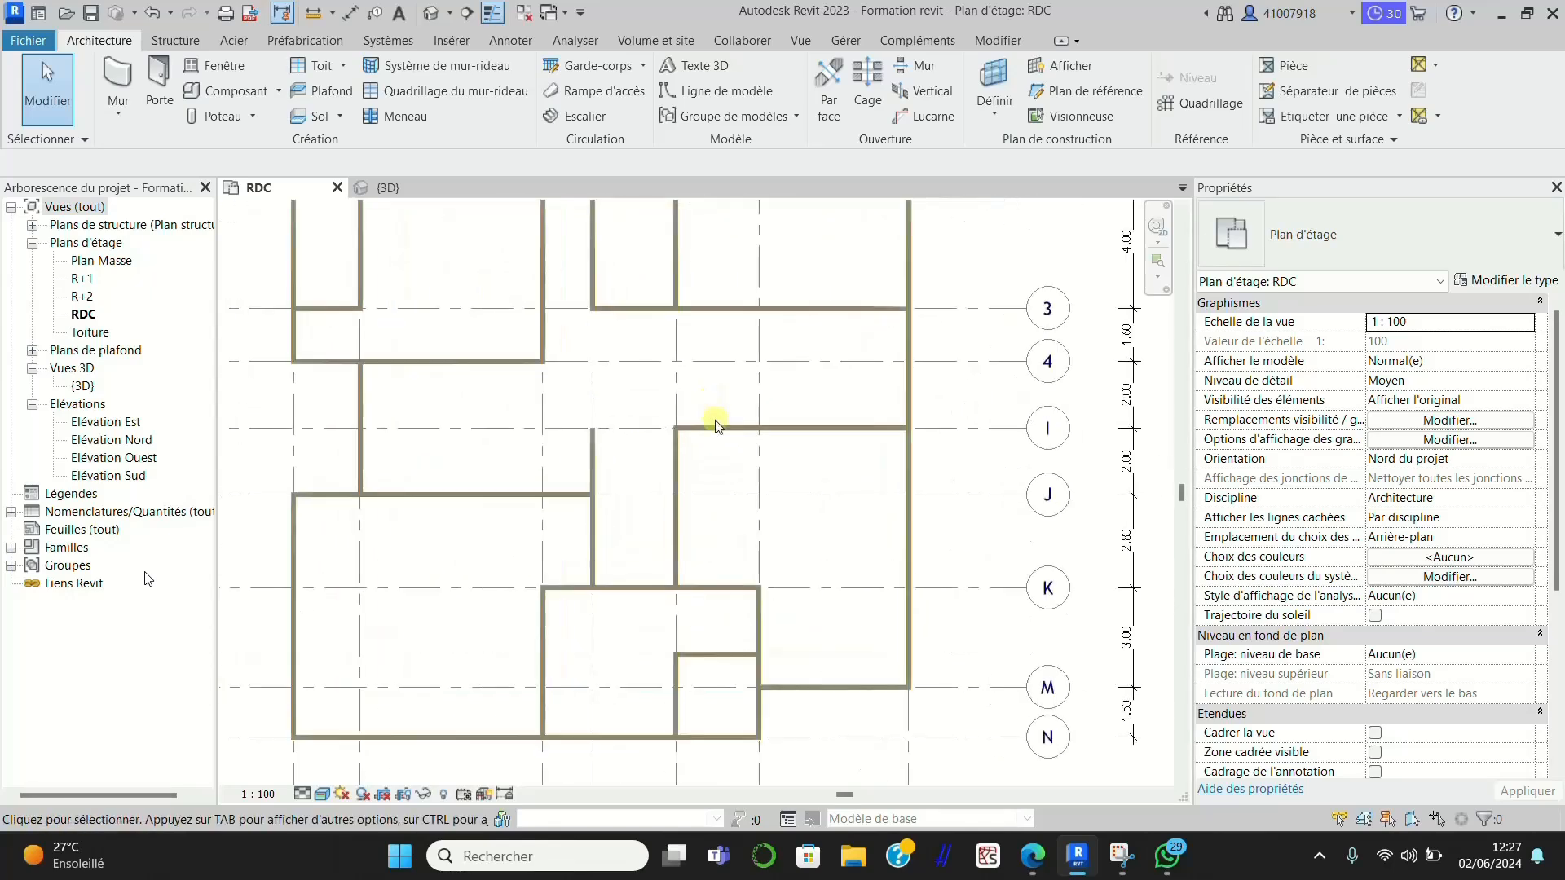
scroll(750, 377, down, 1)
scroll(737, 492, down, 1)
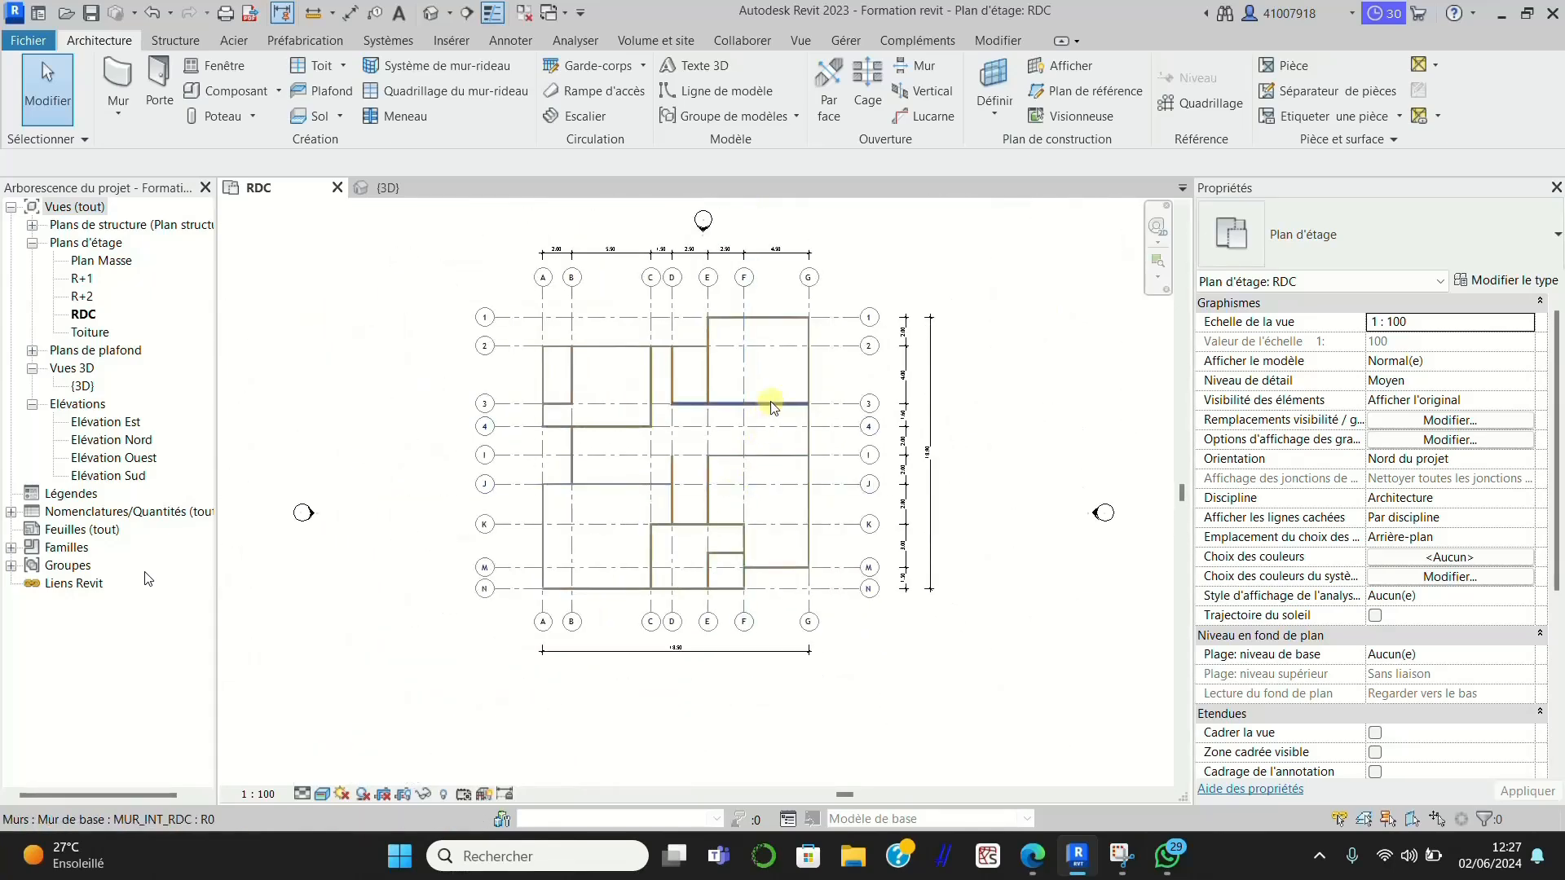
scroll(855, 416, up, 2)
scroll(848, 416, up, 1)
scroll(823, 456, down, 3)
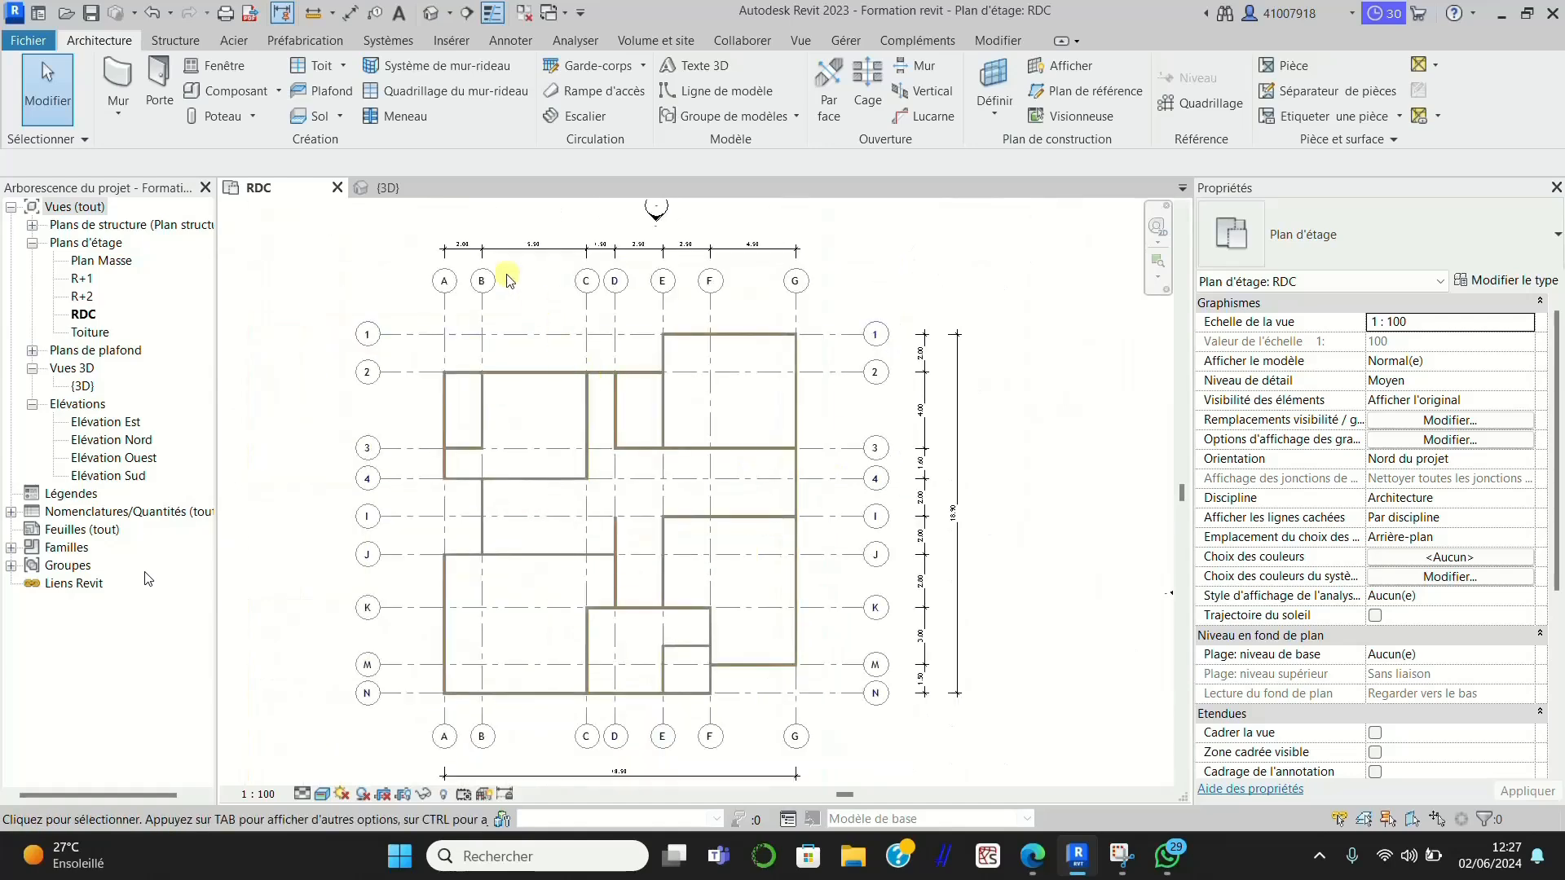
Step: Open the 3D view and orbit around the model to inspect the RDC walls
click(414, 193)
scroll(613, 448, up, 2)
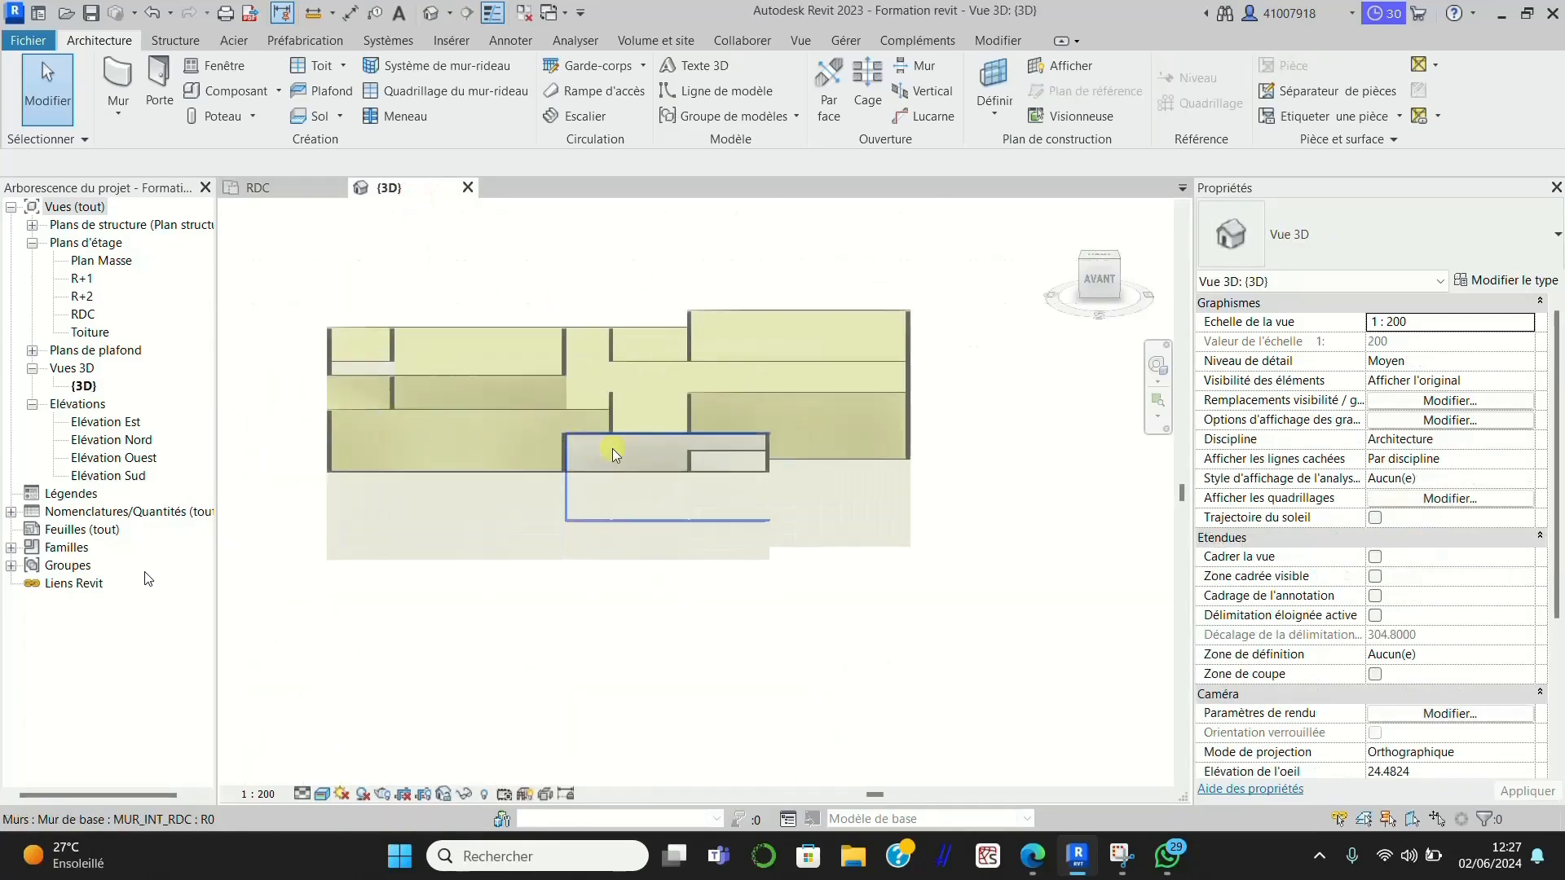
mouse_move(1098, 282)
mouse_down()
mouse_move(1034, 328)
mouse_move(843, 293)
mouse_move(670, 318)
mouse_move(415, 297)
mouse_move(657, 339)
mouse_move(893, 325)
mouse_move(986, 204)
mouse_move(893, 247)
mouse_move(894, 218)
mouse_move(1039, 216)
mouse_move(809, 241)
mouse_move(717, 213)
mouse_move(581, 216)
mouse_up()
drag(581, 215, 568, 215)
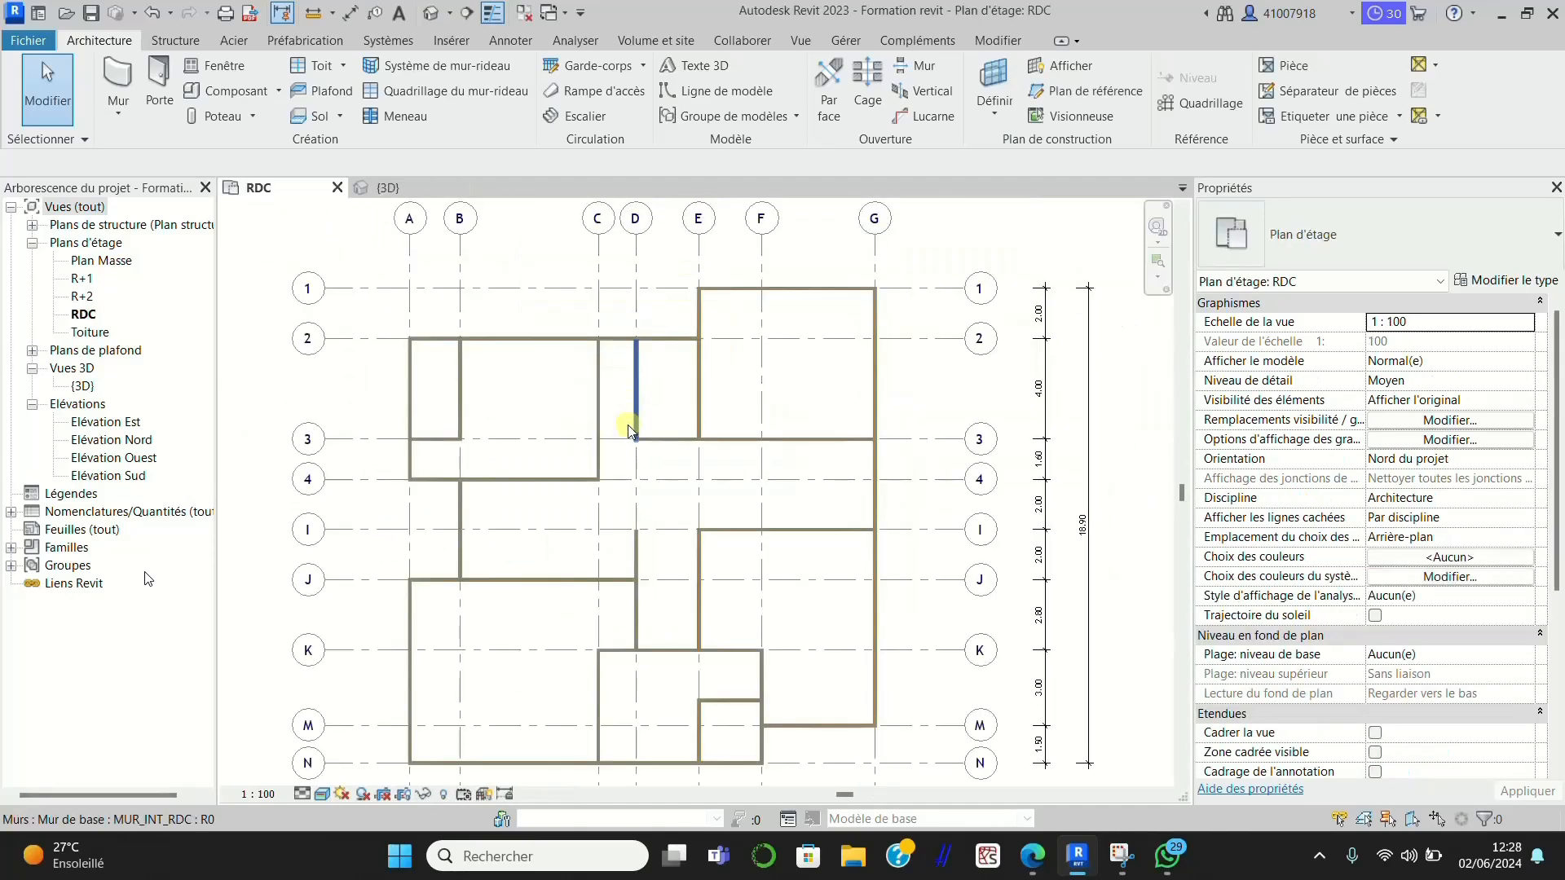
Step: Examine the wall ends and openings around grids C to E on the RDC plan
scroll(630, 427, up, 2)
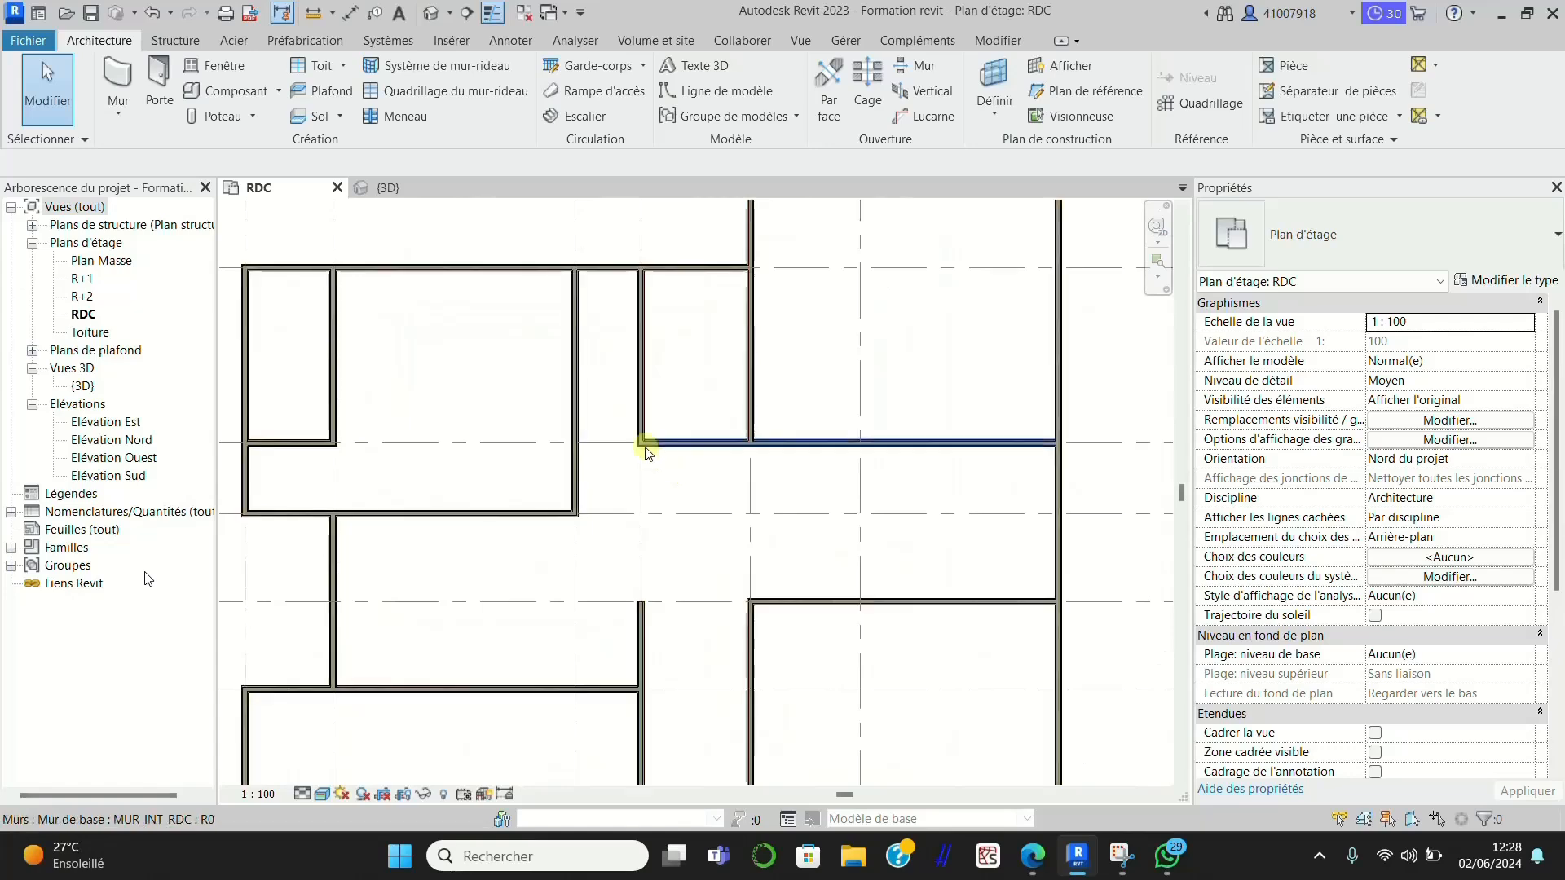
scroll(702, 422, down, 2)
scroll(756, 418, down, 2)
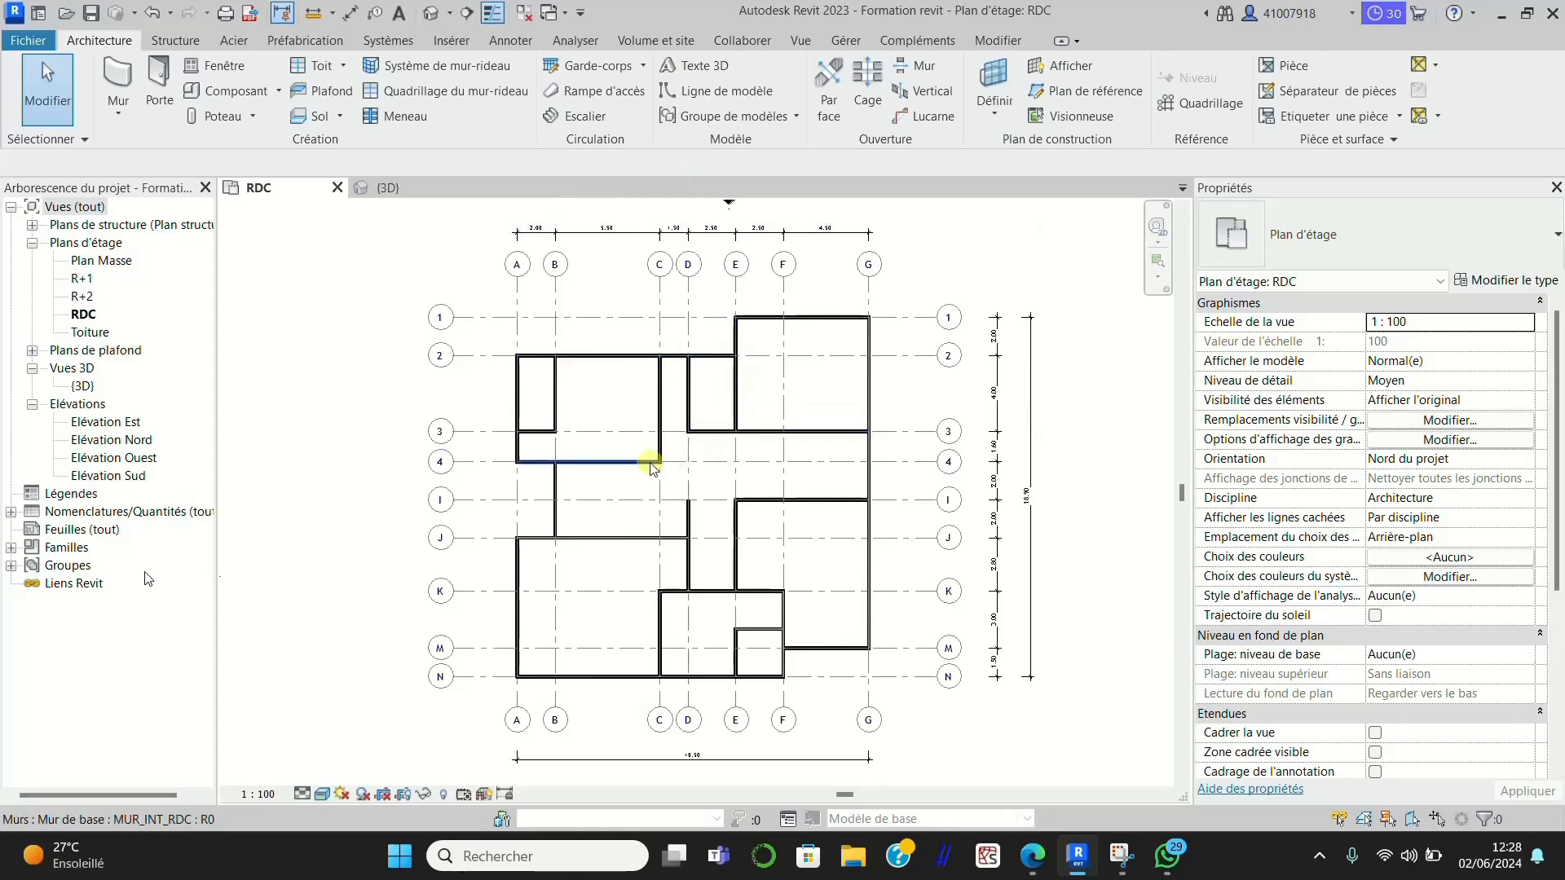
scroll(659, 656, up, 2)
middle_drag(659, 656, 635, 571)
scroll(643, 584, down, 2)
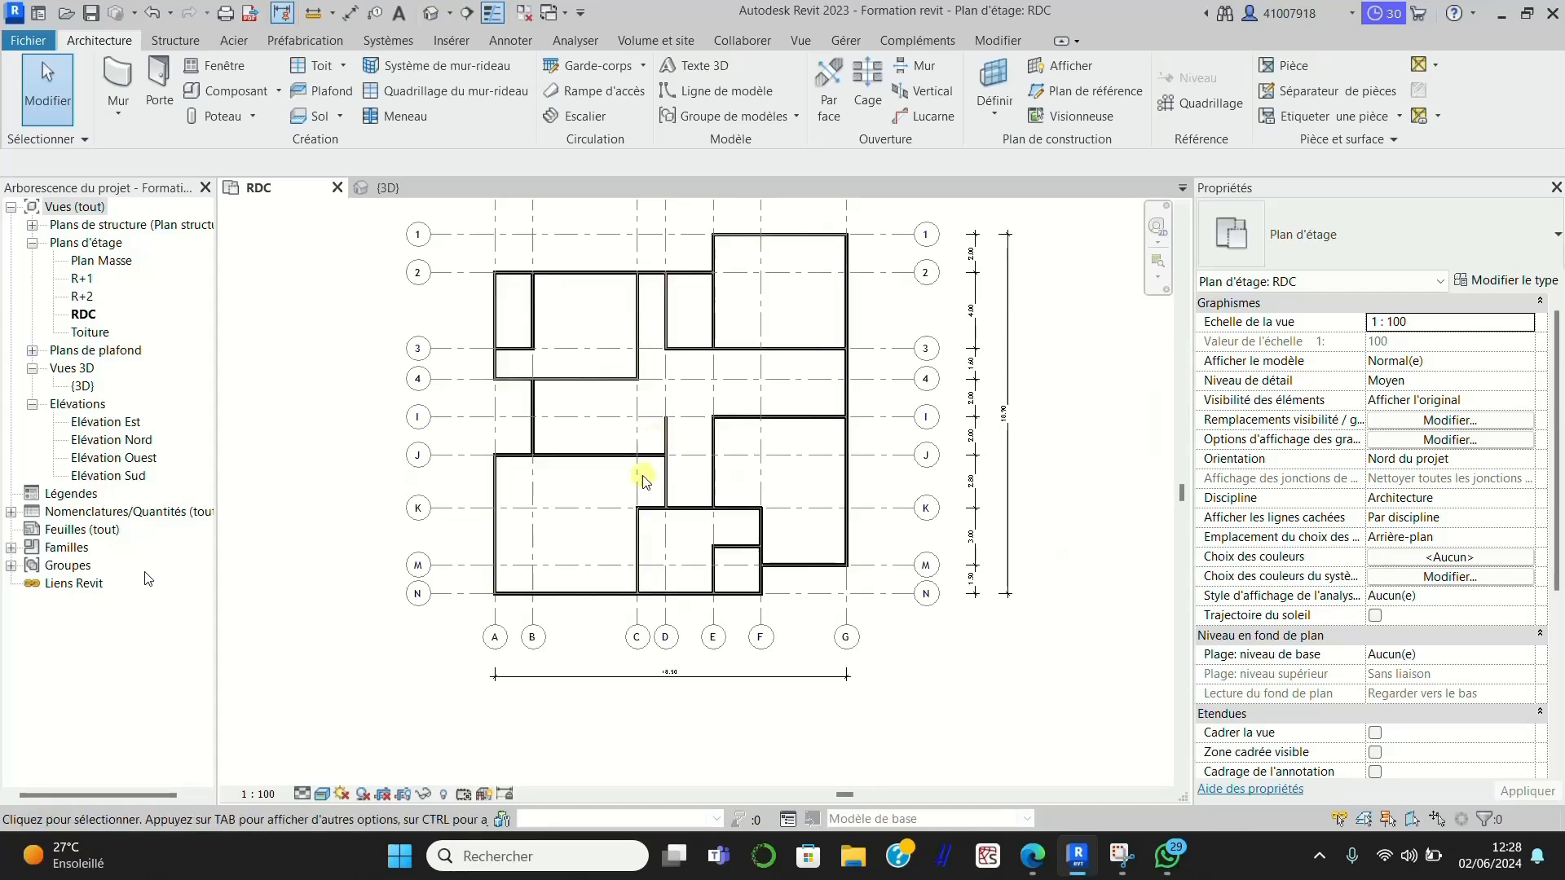
scroll(643, 481, up, 2)
scroll(690, 587, down, 3)
scroll(601, 458, up, 2)
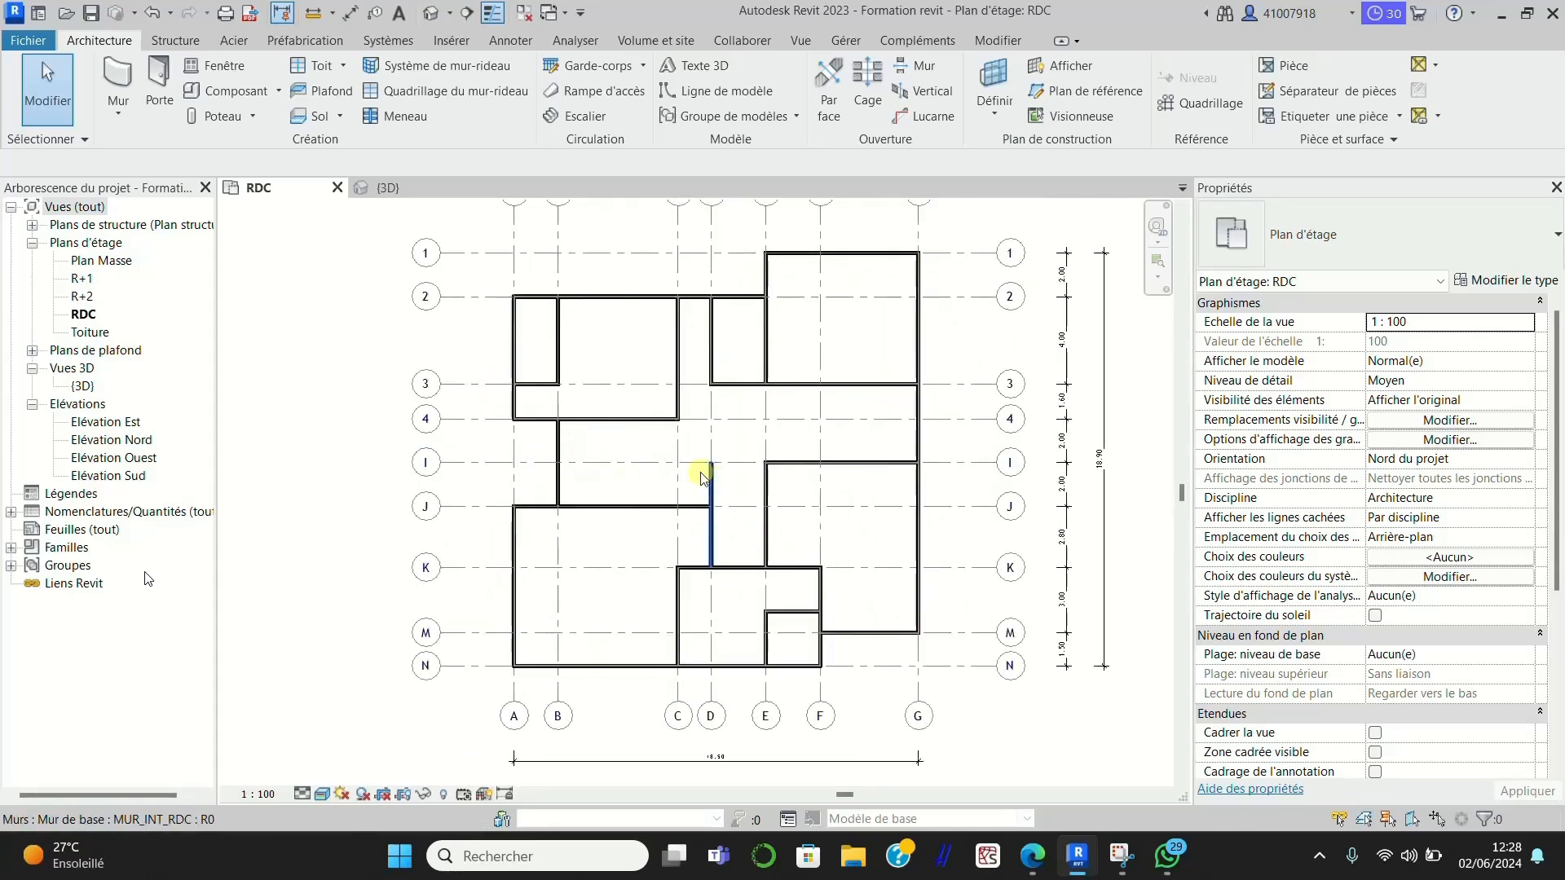
scroll(547, 583, down, 3)
scroll(668, 513, up, 2)
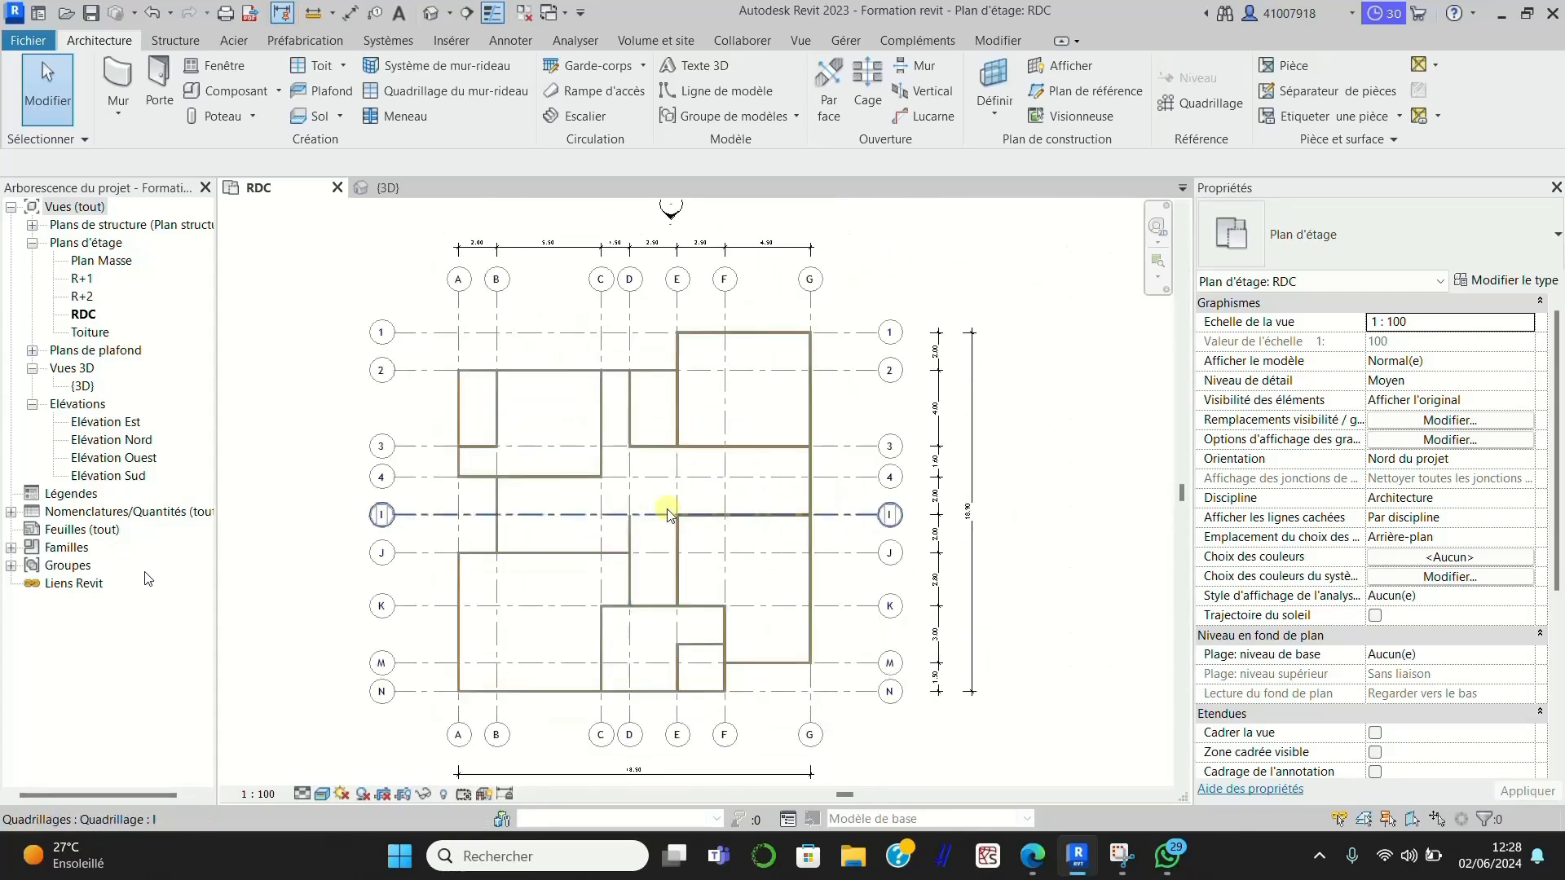